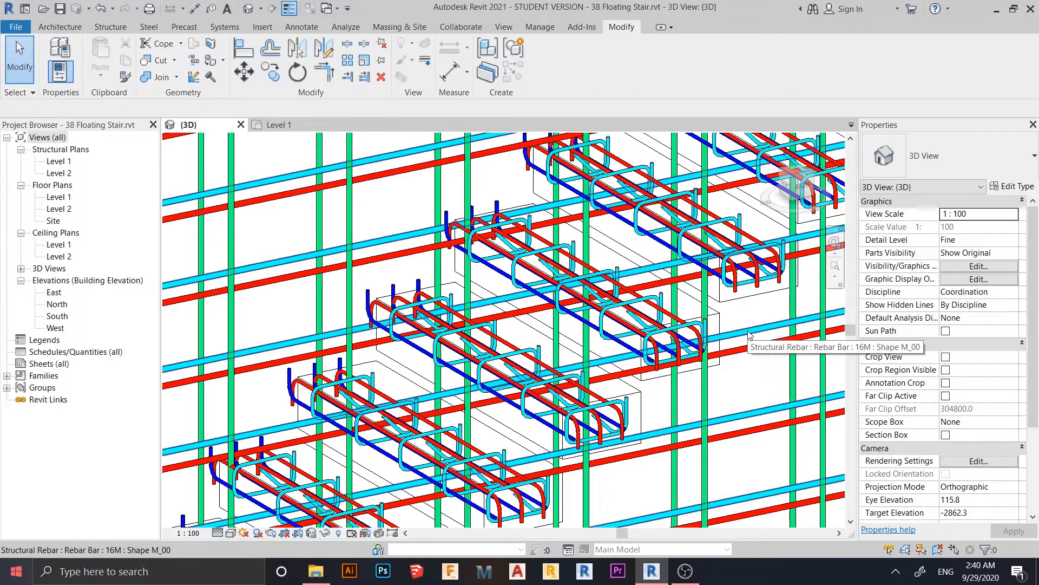
# Examine the reinforcement of the floating stair treads and the supporting wall in 3D from several angles and distances.
pyautogui.scroll(-5, 749, 335)
pyautogui.scroll(-5, 683, 280)
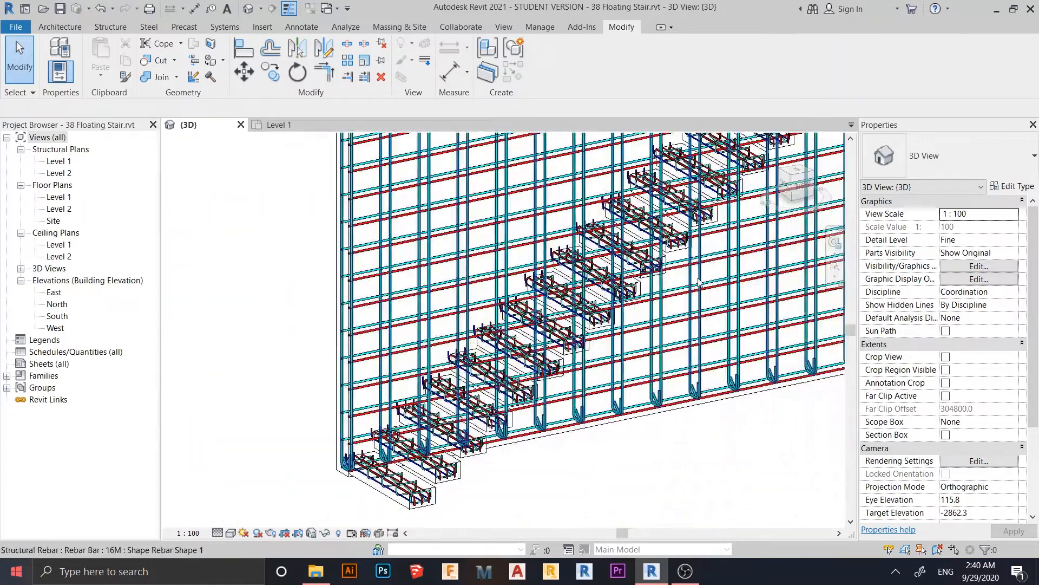
pyautogui.moveTo(642, 388); pyautogui.dragTo(648, 425, button='middle')
pyautogui.scroll(-2, 647, 422)
pyautogui.scroll(5, 622, 416)
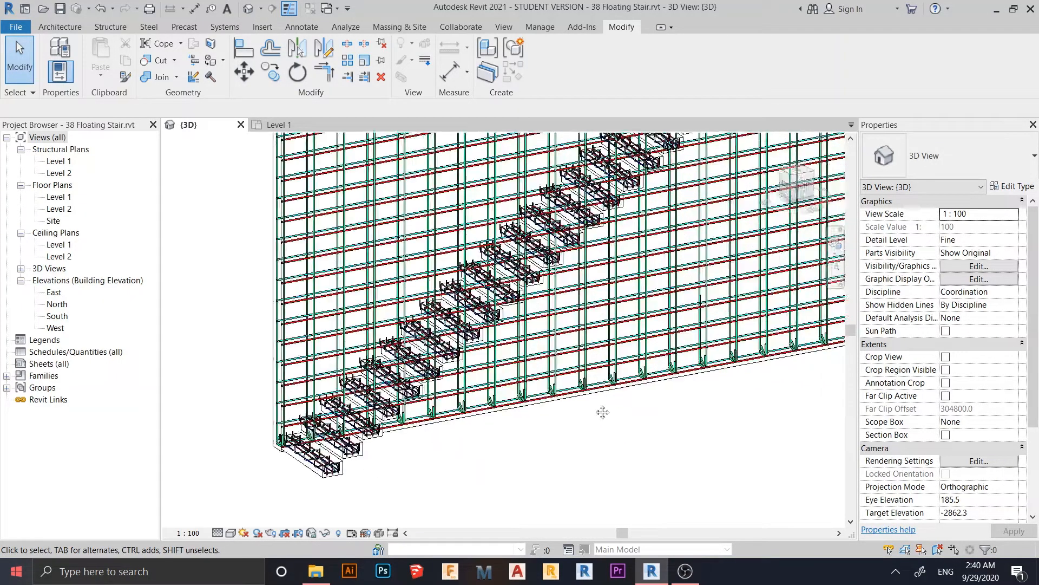
pyautogui.moveTo(594, 382); pyautogui.dragTo(665, 326, button='middle')
pyautogui.scroll(6, 569, 389)
pyautogui.scroll(-10, 605, 380)
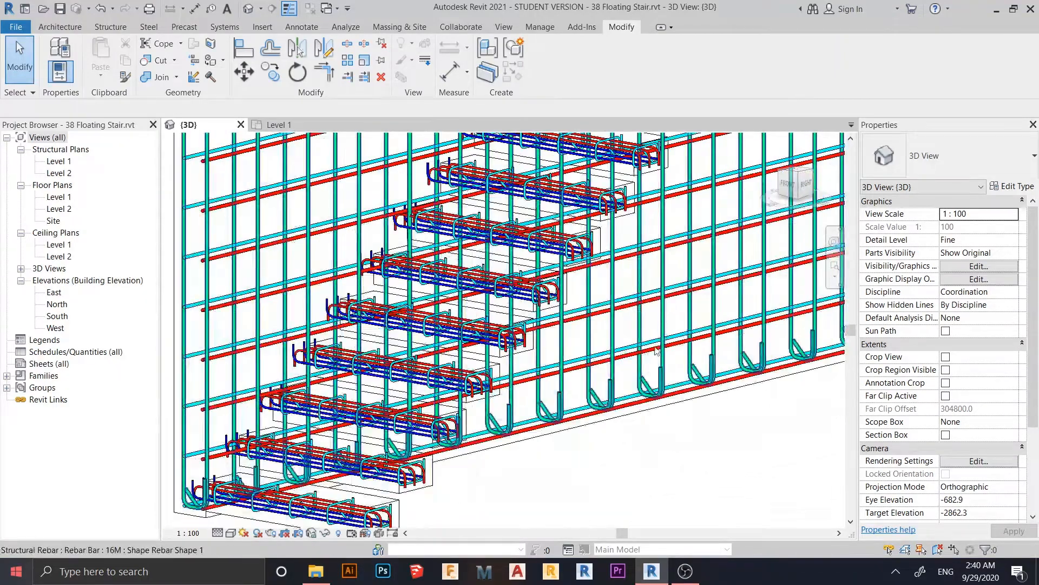
pyautogui.keyDown('shift'); pyautogui.moveTo(605, 381); pyautogui.dragTo(496, 417, button='middle'); pyautogui.keyUp('shift')
pyautogui.scroll(8, 497, 417)
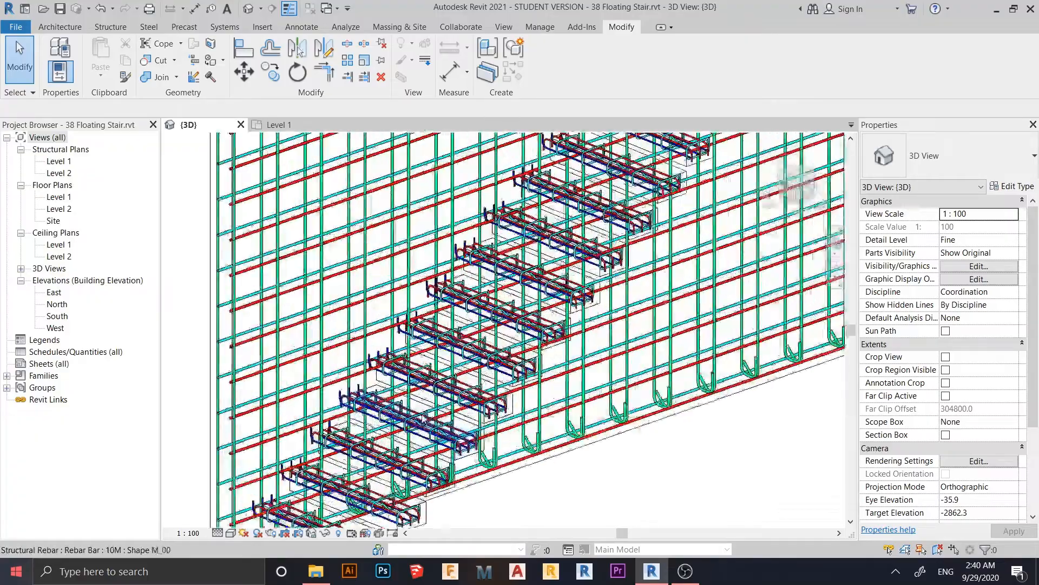
pyautogui.scroll(-8, 343, 307)
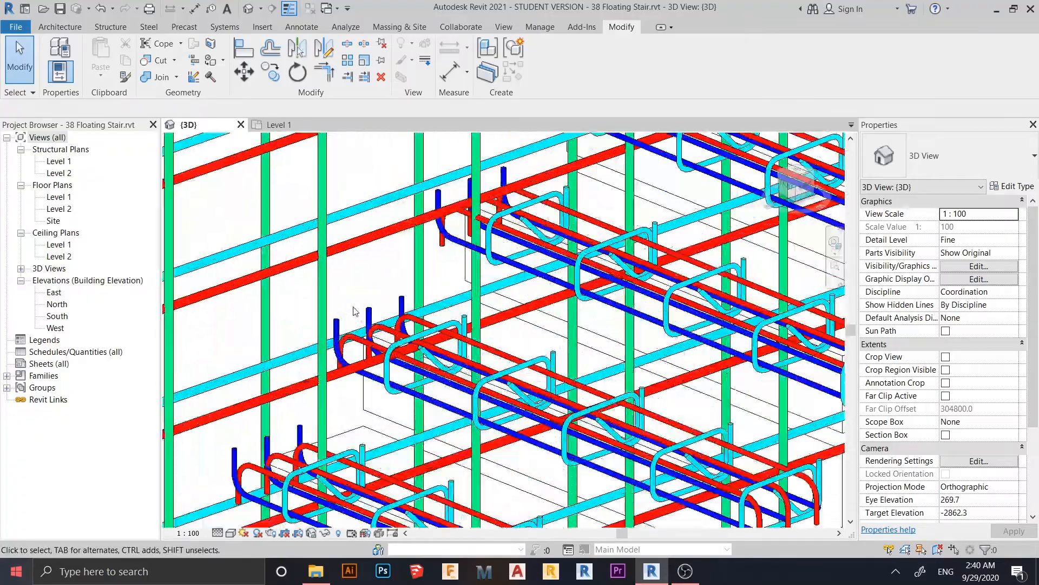
pyautogui.scroll(-5, 368, 398)
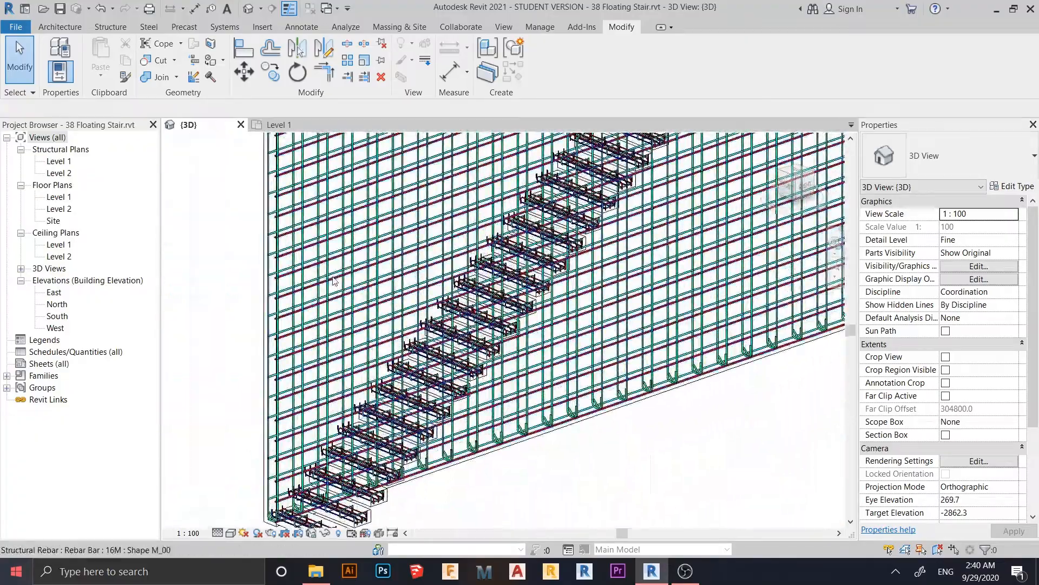
pyautogui.moveTo(455, 222); pyautogui.dragTo(494, 184, button='middle')
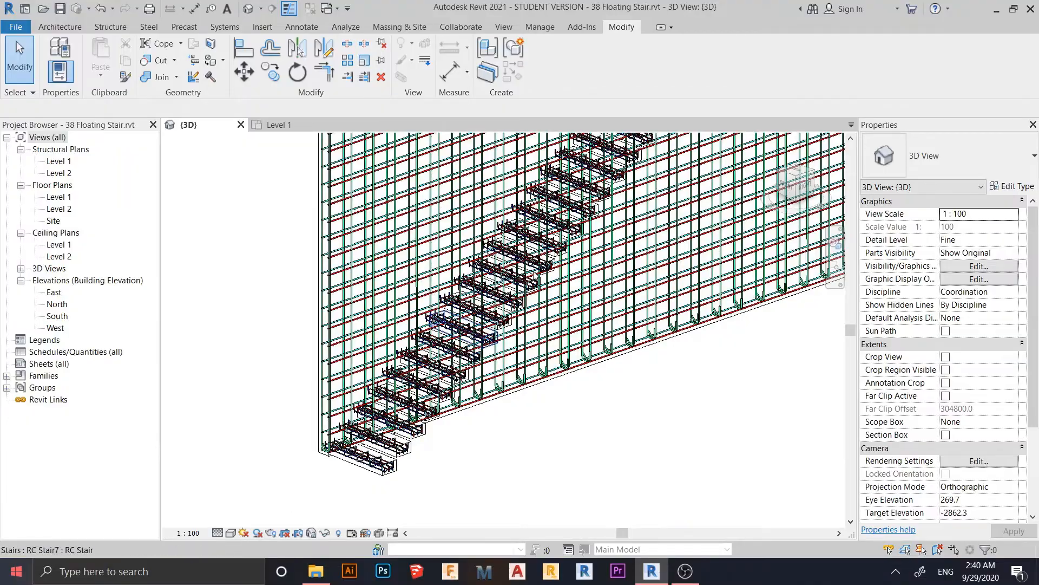
pyautogui.scroll(2, 470, 410)
pyautogui.scroll(2, 470, 409)
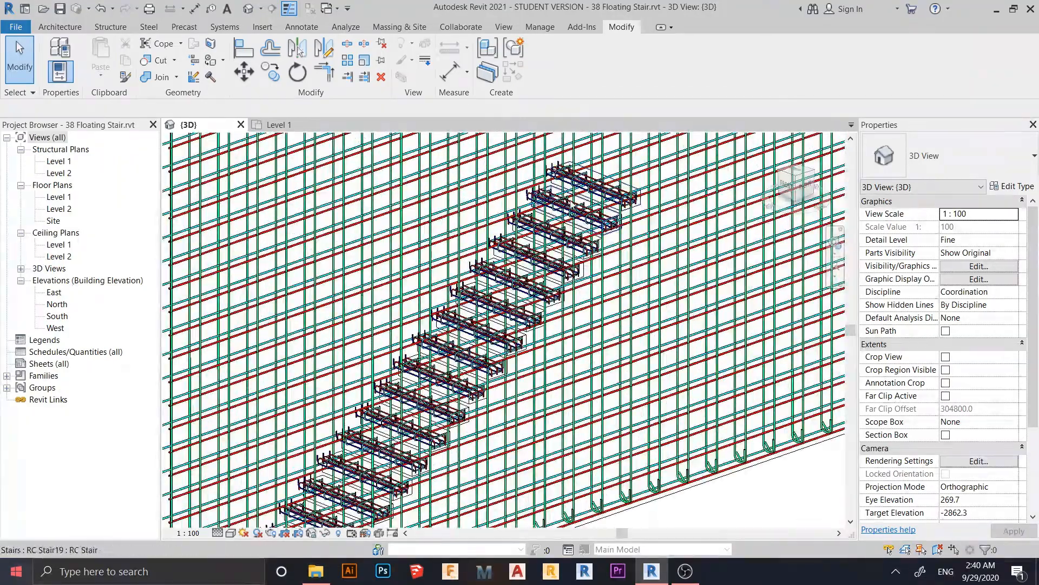
pyautogui.scroll(3, 470, 409)
pyautogui.scroll(-5, 470, 409)
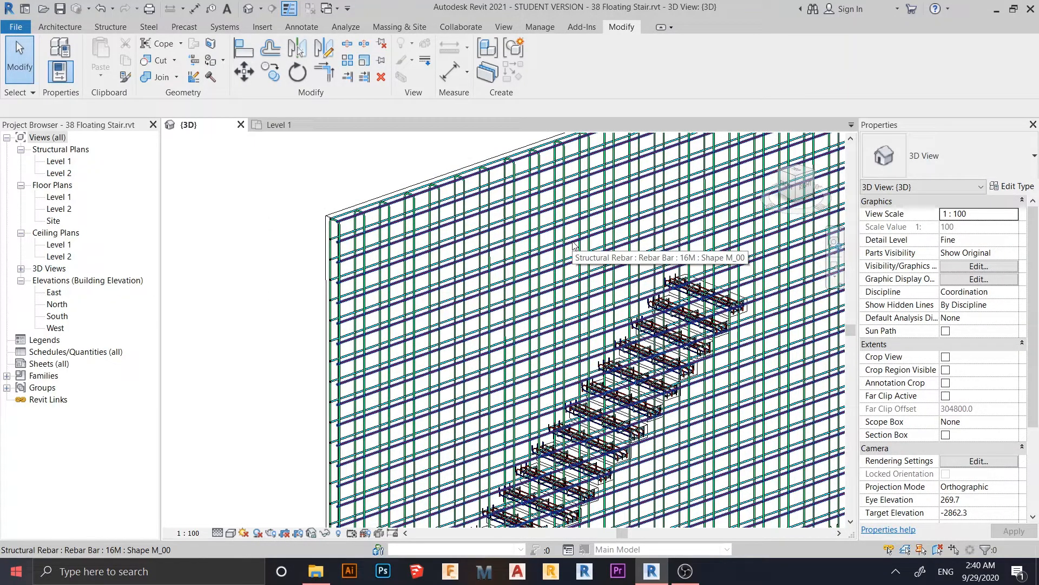
pyautogui.scroll(-4, 574, 245)
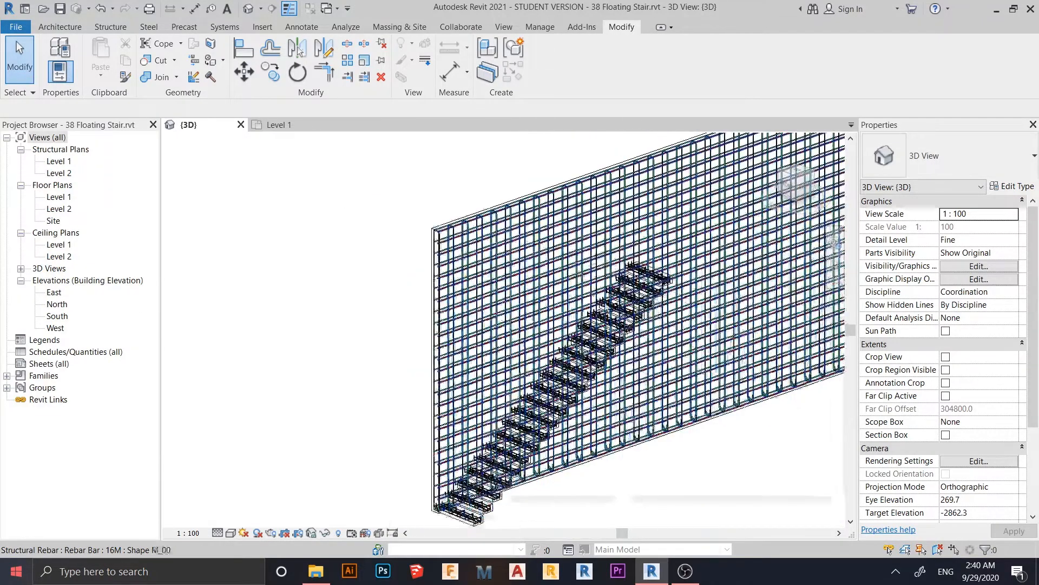
pyautogui.keyDown('shift'); pyautogui.moveTo(574, 245); pyautogui.dragTo(611, 385, button='middle'); pyautogui.keyUp('shift')
pyautogui.scroll(-1, 572, 312)
pyautogui.scroll(5, 443, 374)
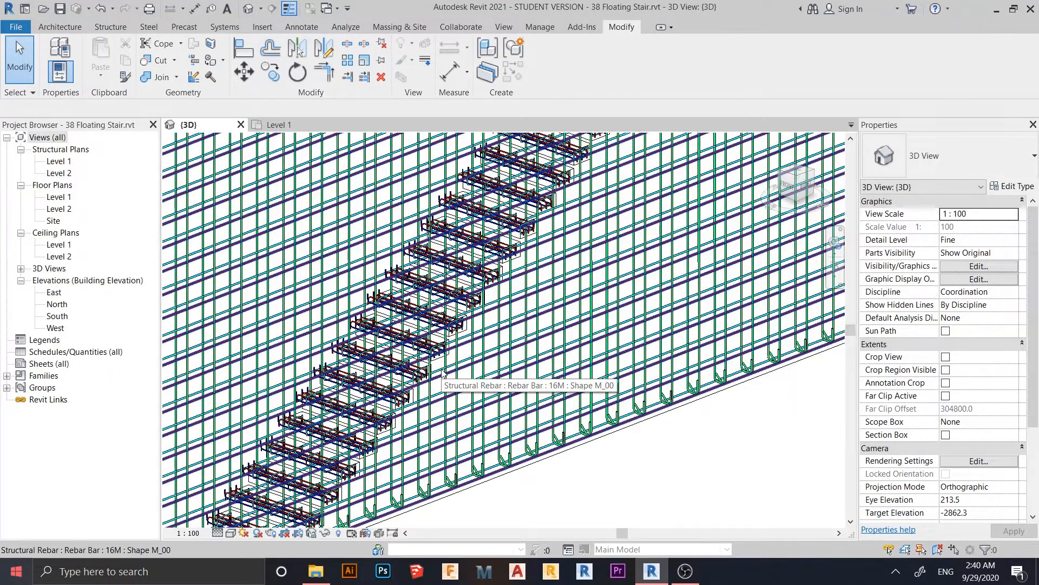
pyautogui.moveTo(442, 373); pyautogui.dragTo(609, 400, button='middle')
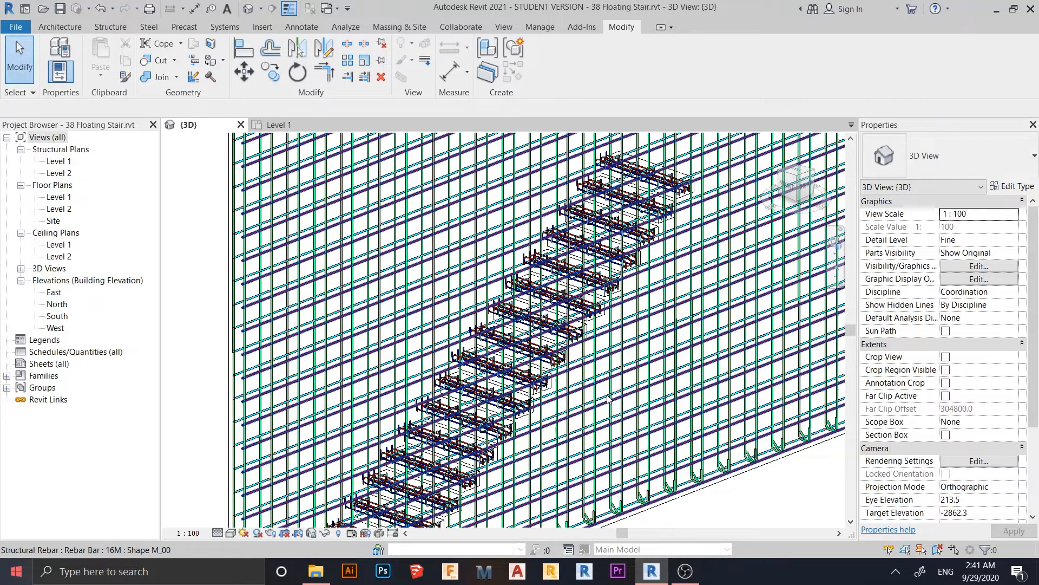
pyautogui.scroll(-3, 608, 399)
pyautogui.keyDown('shift'); pyautogui.moveTo(608, 400); pyautogui.dragTo(480, 456, button='middle'); pyautogui.keyUp('shift')
pyautogui.scroll(4, 447, 369)
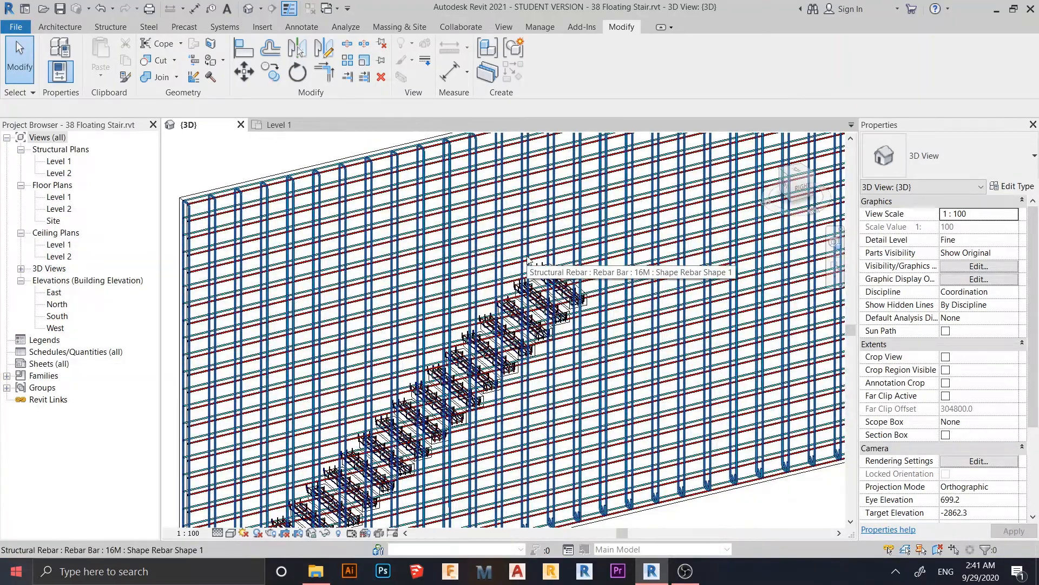
pyautogui.moveTo(390, 228); pyautogui.dragTo(424, 230, button='middle')
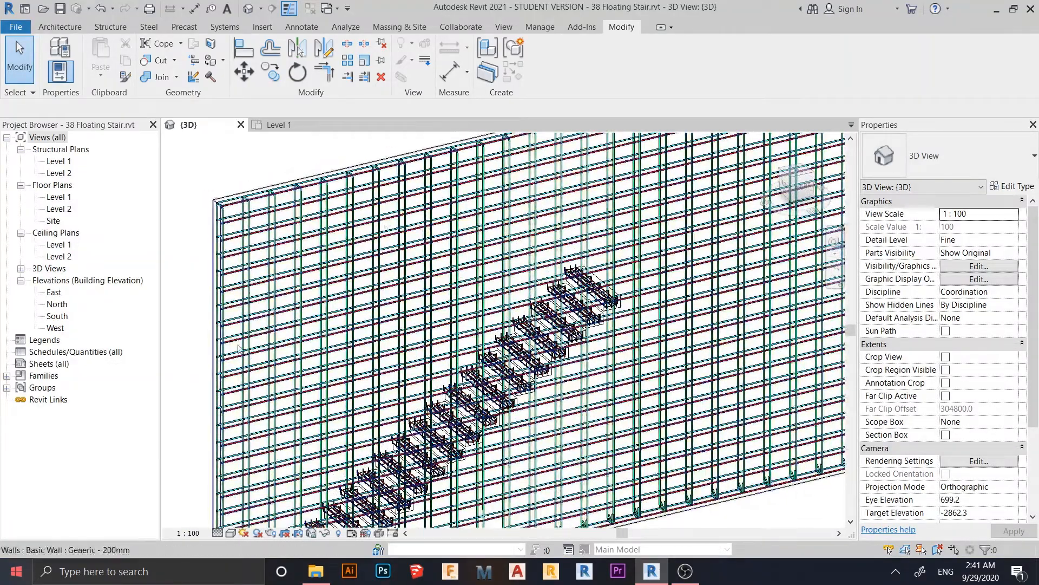
# Close the 38 Floating Stair.rvt project without saving the changes.
pyautogui.click(241, 124)
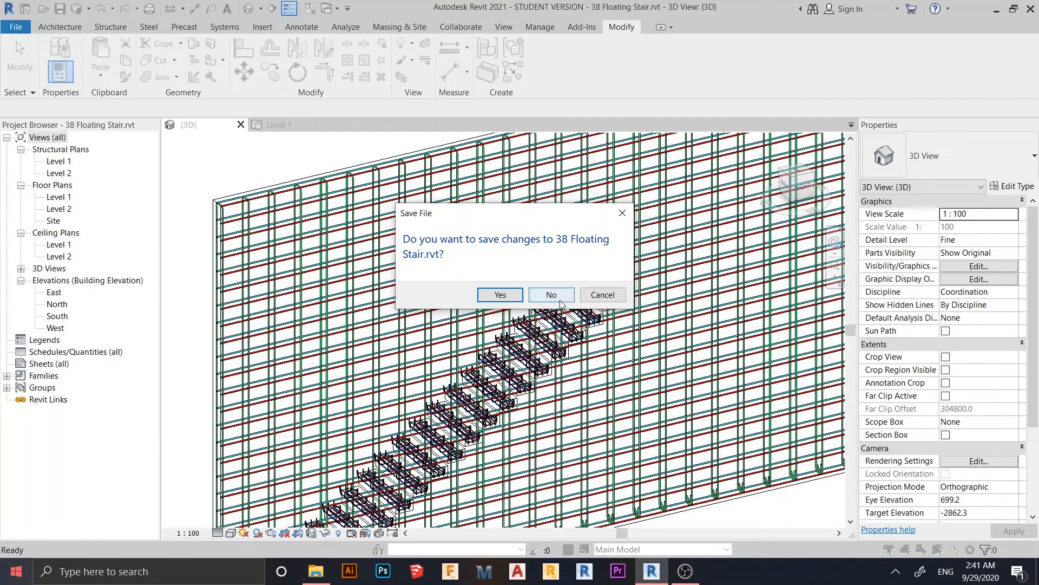
pyautogui.click(560, 299)
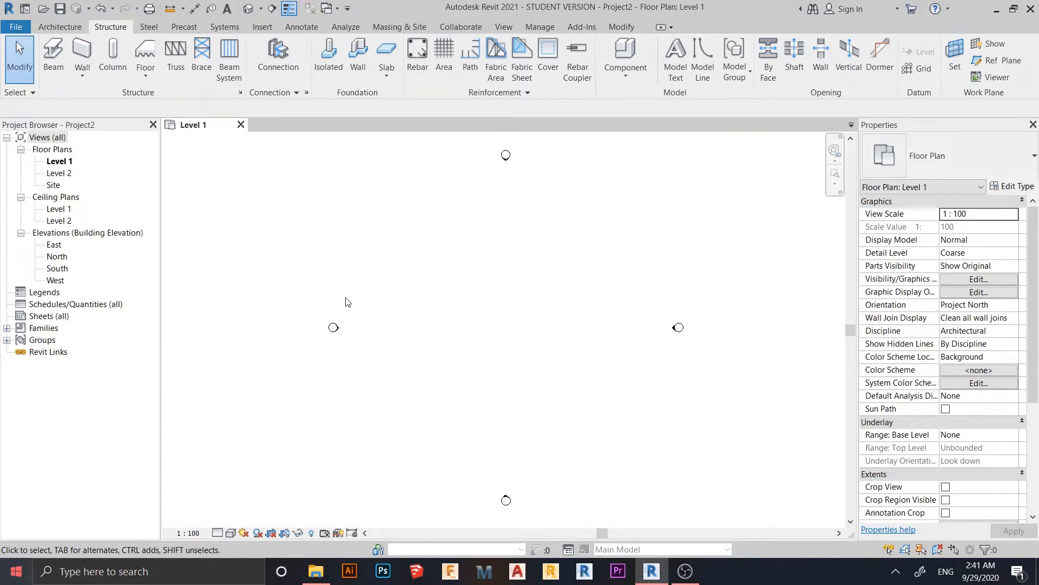
# Draw a north-south Generic - 200mm wall about 11000 mm long on Level 1, between the elevation markers.
pyautogui.scroll(-2, 348, 302)
pyautogui.moveTo(413, 327)
pyautogui.mouseDown(button='middle')
pyautogui.moveTo(394, 365)
pyautogui.moveTo(404, 312)
pyautogui.mouseUp(button='middle')
pyautogui.moveTo(466, 277); pyautogui.dragTo(434, 334, button='middle')
pyautogui.scroll(-1, 425, 234)
pyautogui.click(53, 31)
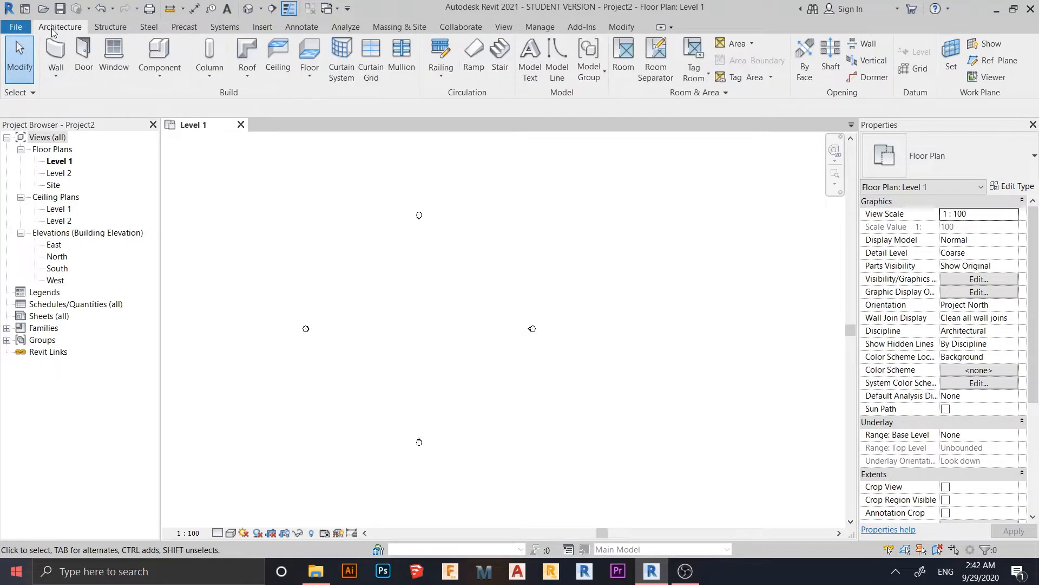
pyautogui.click(53, 59)
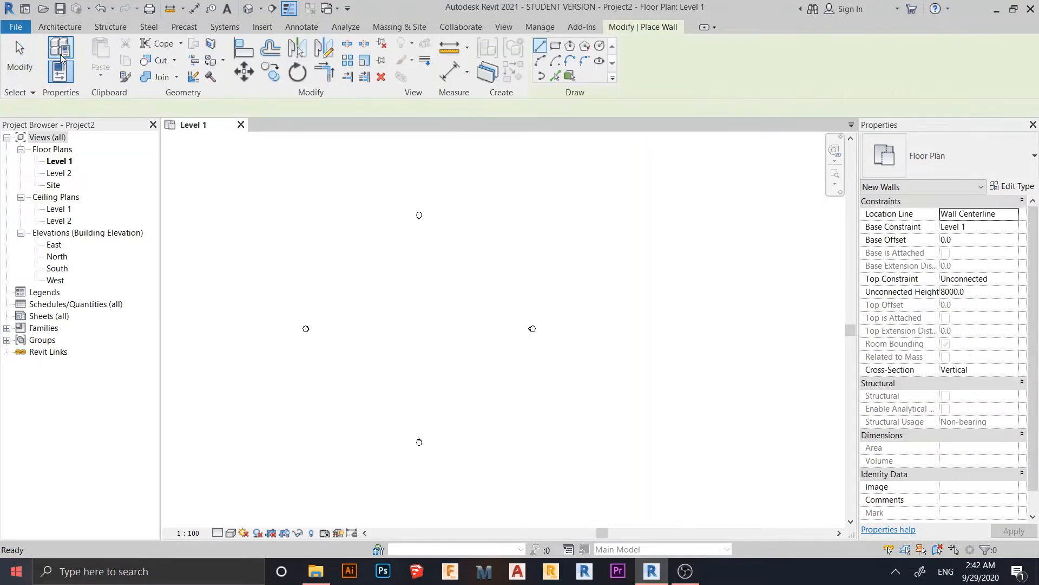
pyautogui.click(387, 380)
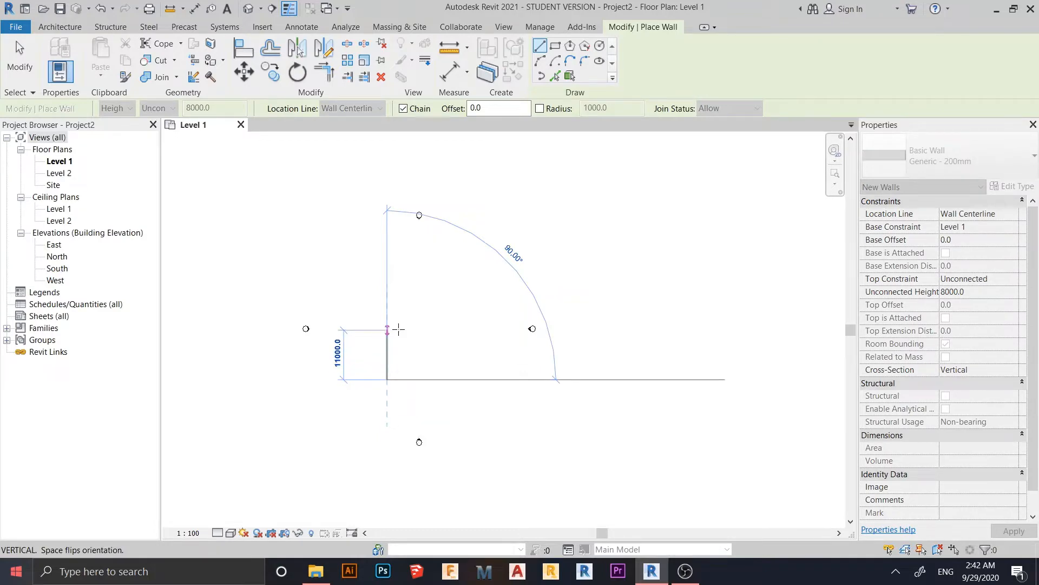
pyautogui.click(399, 328)
pyautogui.press('Escape')
pyautogui.press('Escape')
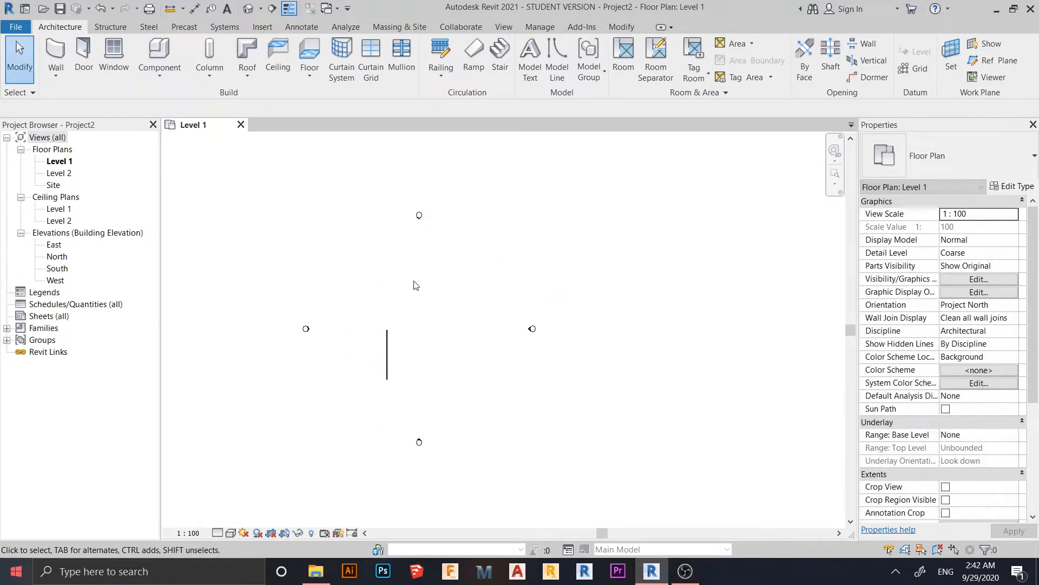
# Open the South elevation and set the elevation of Level 2 to 3000 mm.
pyautogui.doubleClick(57, 268)
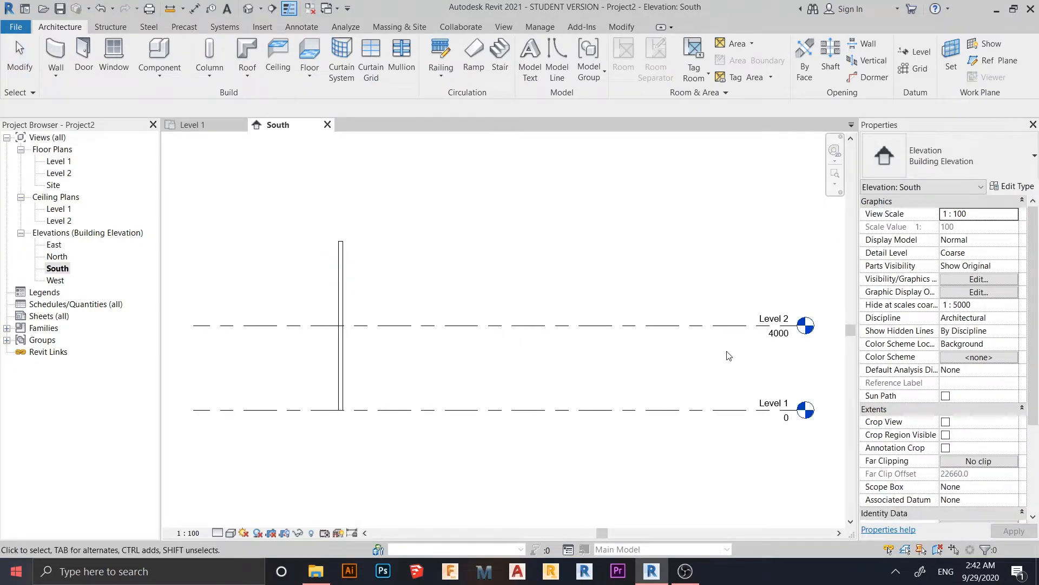
pyautogui.scroll(2, 726, 352)
pyautogui.click(724, 325)
pyautogui.scroll(2, 744, 392)
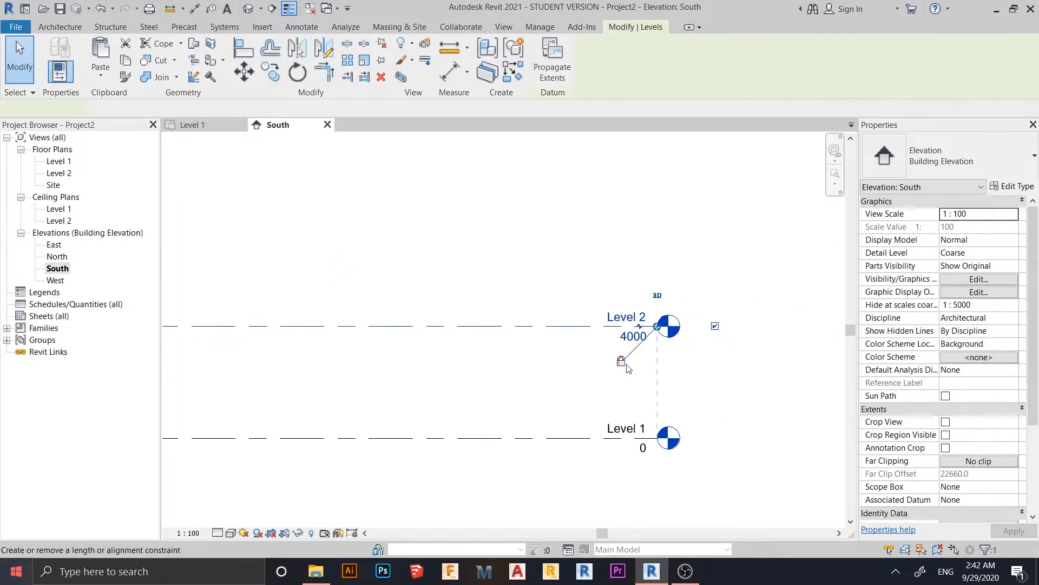
pyautogui.click(635, 325)
pyautogui.doubleClick(635, 327)
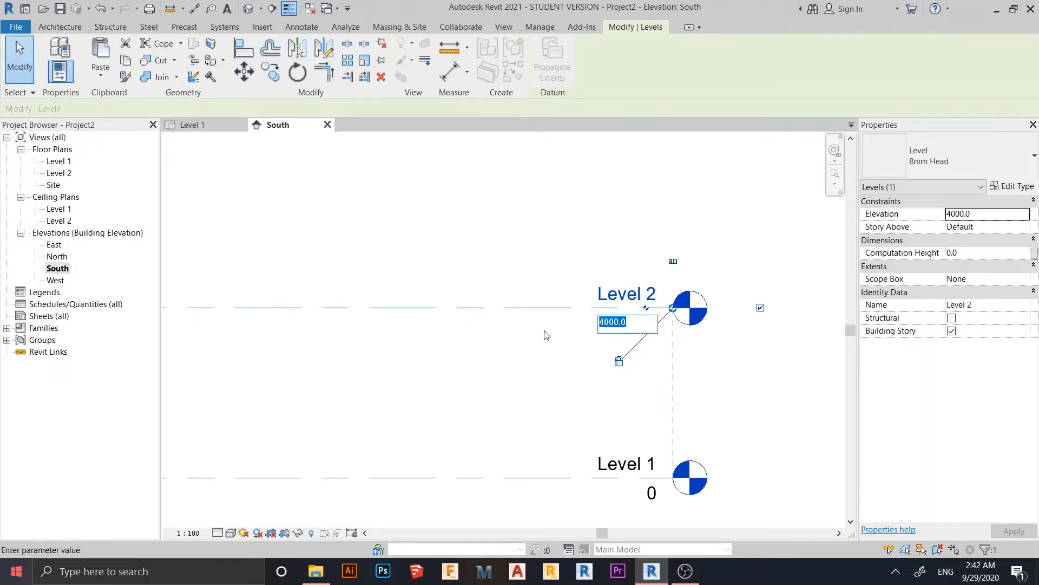
pyautogui.write('300')
pyautogui.click(490, 256)
# Lower the top of the wall in the South elevation to a height of about 4700 mm.
pyautogui.scroll(-3, 472, 259)
pyautogui.moveTo(233, 270); pyautogui.dragTo(486, 317, button='middle')
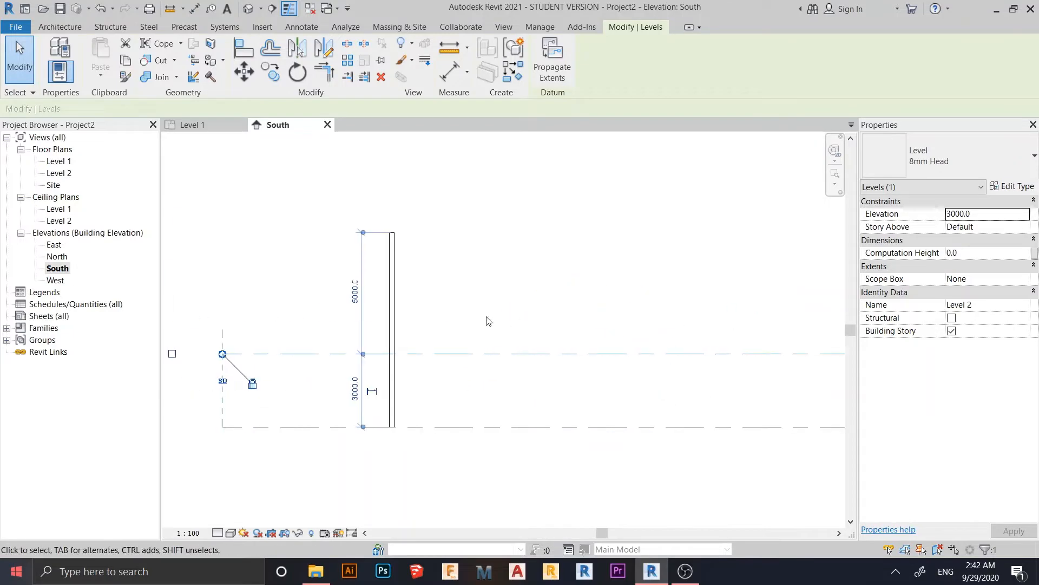
pyautogui.click(391, 318)
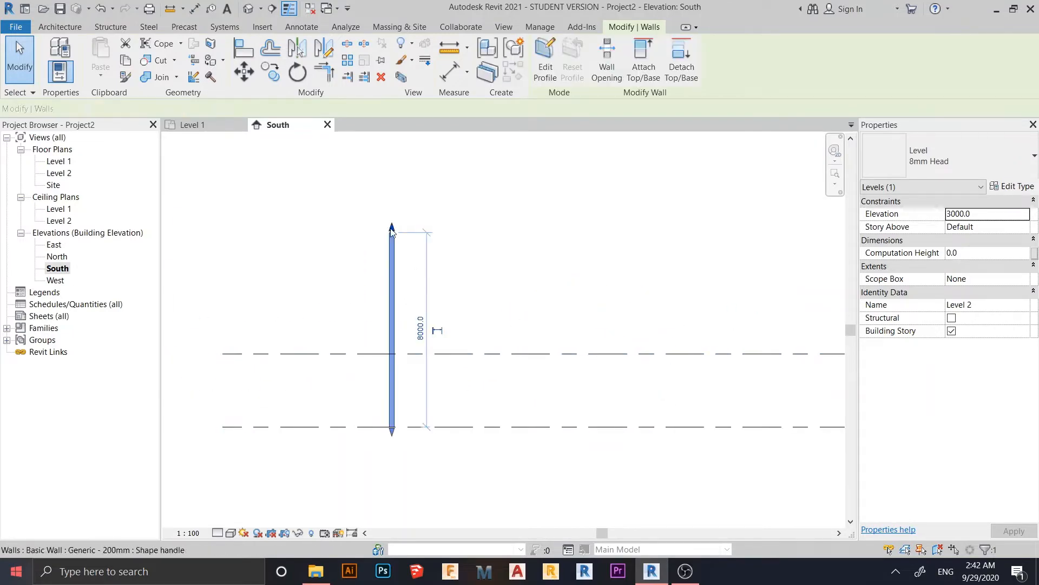
pyautogui.moveTo(390, 312); pyautogui.dragTo(390, 311)
pyautogui.click(468, 281)
pyautogui.moveTo(471, 311); pyautogui.dragTo(459, 313, button='middle')
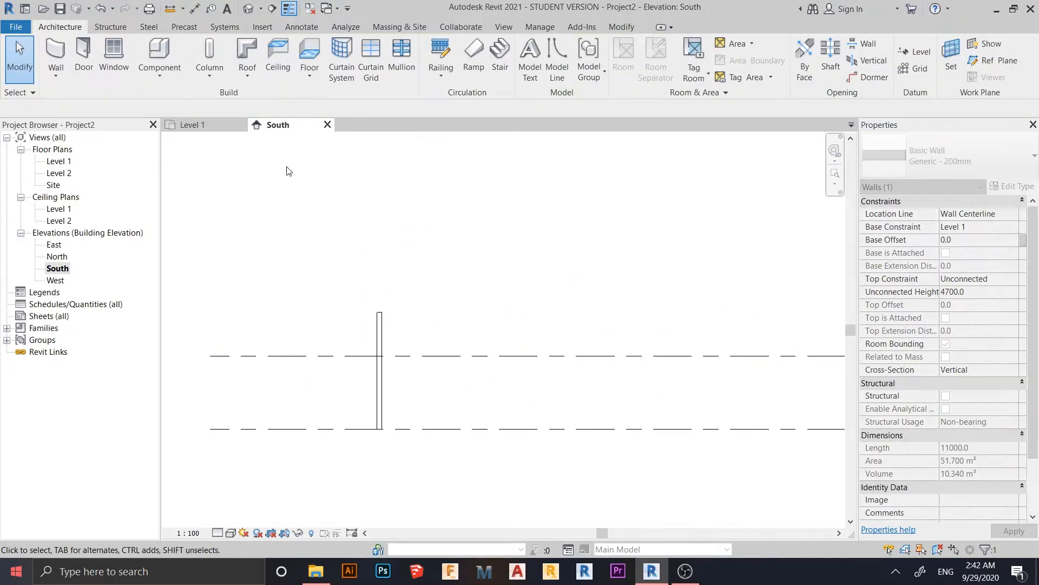
# Sketch a straight 16-riser stair run on Level 1 with location line Run: Left, following the wall's right face from its lower endpoint.
pyautogui.click(204, 126)
pyautogui.moveTo(387, 321); pyautogui.dragTo(367, 233, button='middle')
pyautogui.scroll(2, 359, 262)
pyautogui.moveTo(471, 310); pyautogui.dragTo(497, 363, button='middle')
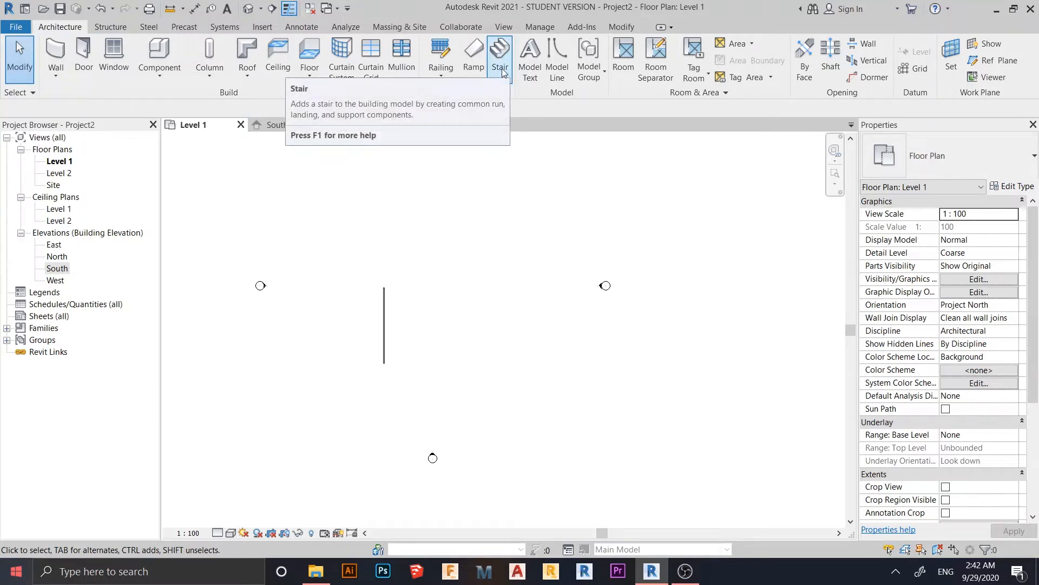
pyautogui.click(500, 68)
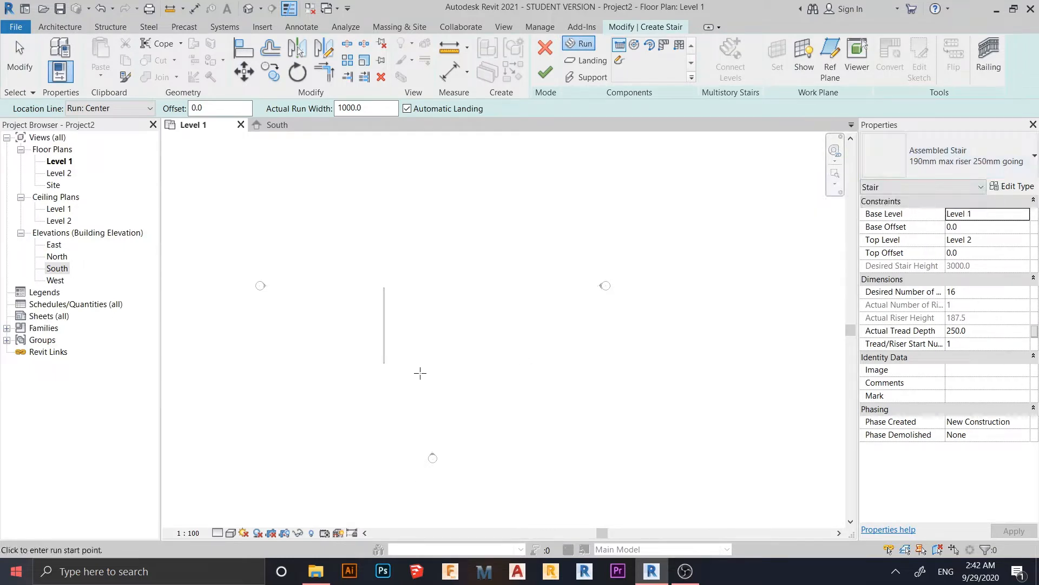
pyautogui.scroll(3, 420, 372)
pyautogui.click(95, 111)
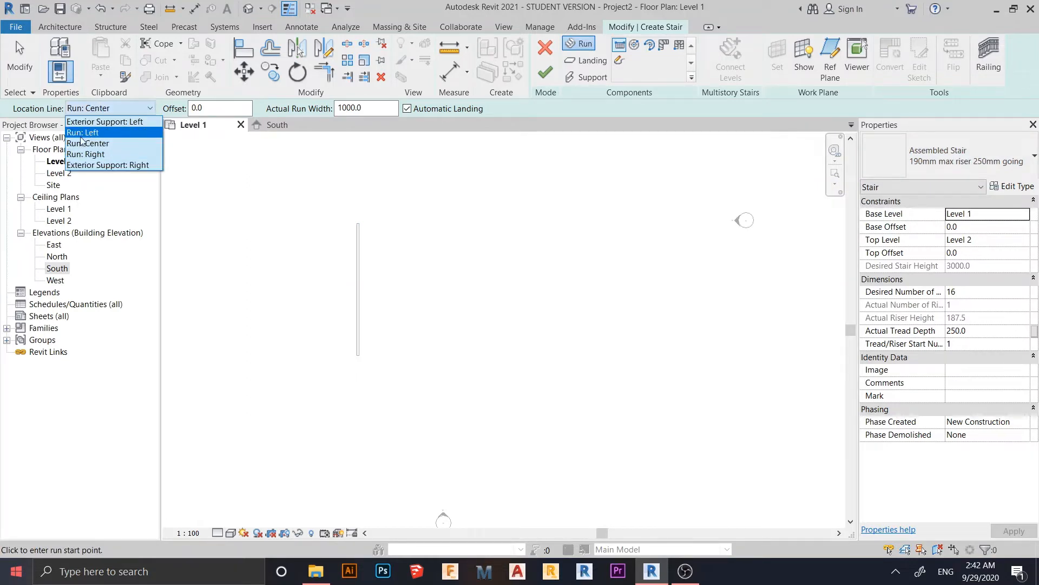
pyautogui.click(83, 133)
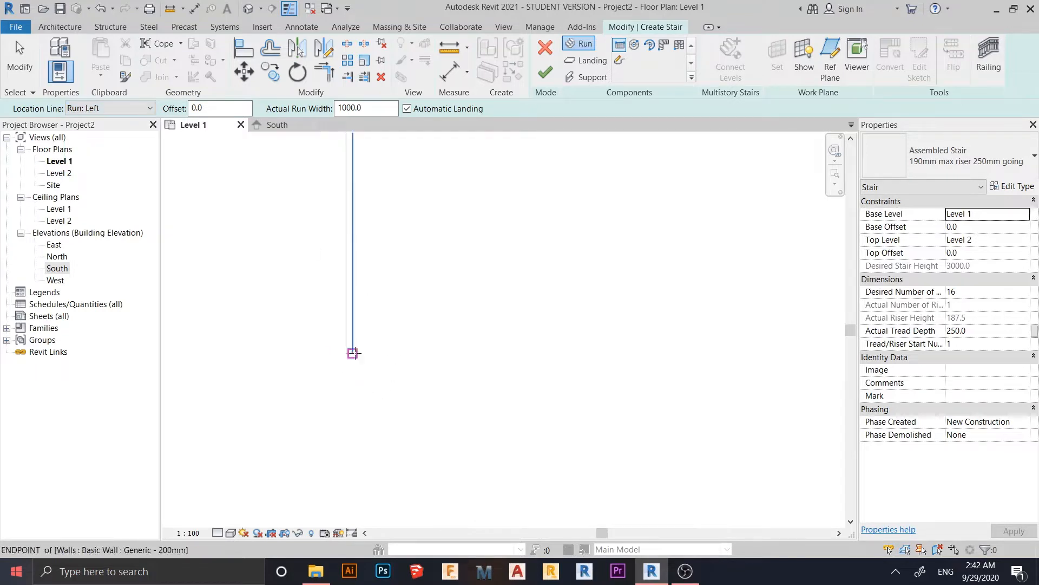
pyautogui.click(353, 354)
pyautogui.scroll(-2, 360, 253)
pyautogui.moveTo(362, 252); pyautogui.dragTo(353, 432, button='middle')
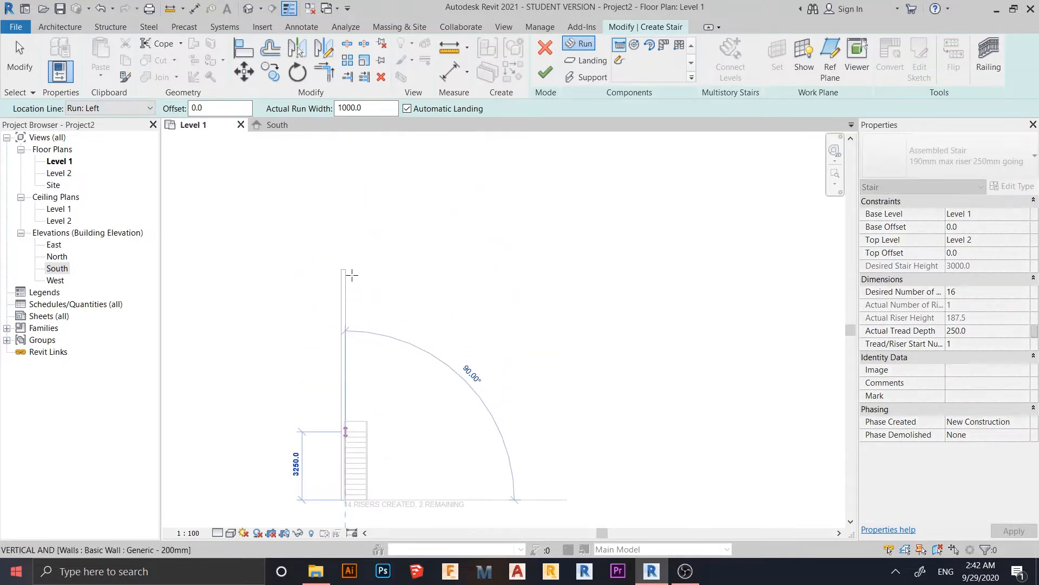
pyautogui.click(350, 212)
pyautogui.press('Escape')
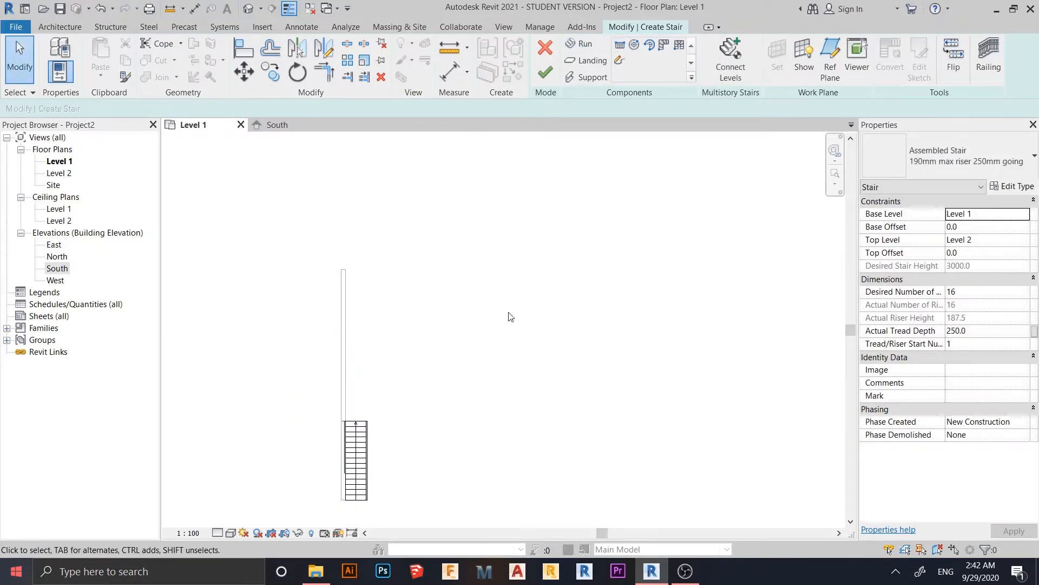
# Open the default 3D view and frame the stair run against the wall.
pyautogui.scroll(-2, 509, 316)
pyautogui.moveTo(509, 316); pyautogui.dragTo(366, 274, button='middle')
pyautogui.click(248, 9)
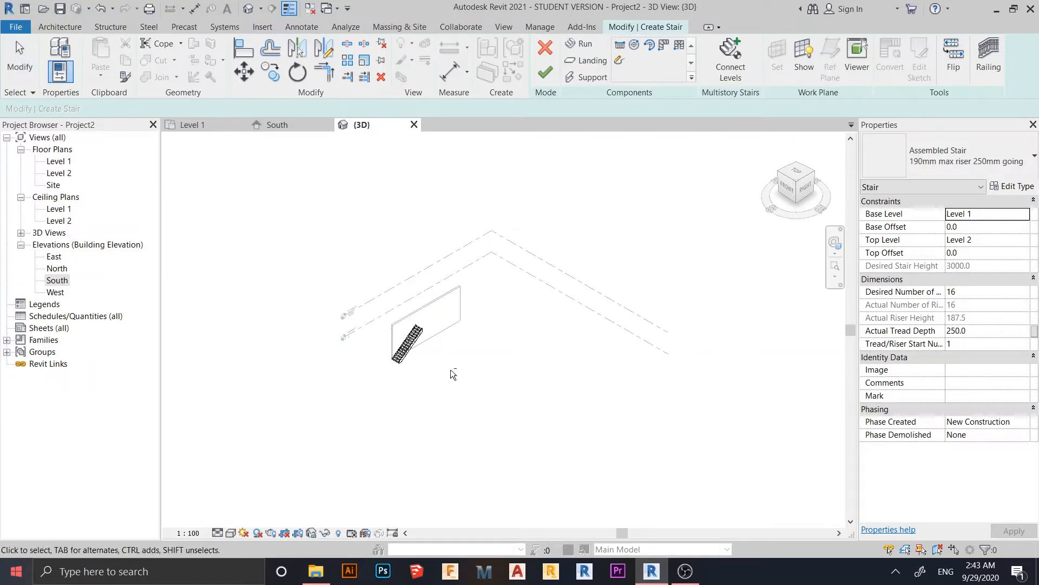
pyautogui.scroll(4, 425, 368)
pyautogui.moveTo(410, 389); pyautogui.dragTo(418, 462, button='middle')
pyautogui.scroll(2, 429, 355)
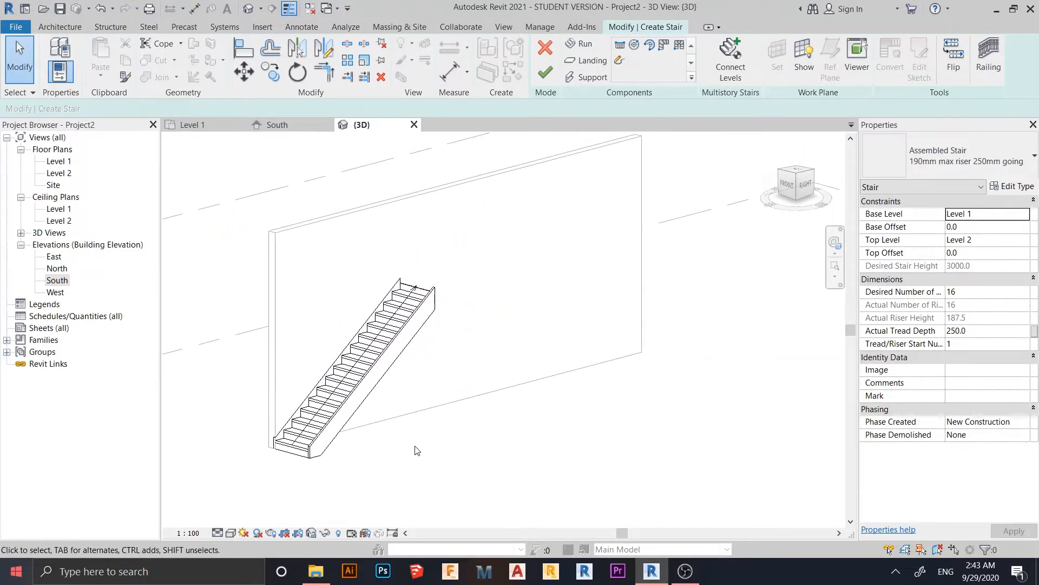
# Turn off risers in the stair run's 50mm Tread 13mm Riser type and finish the stair.
pyautogui.click(346, 390)
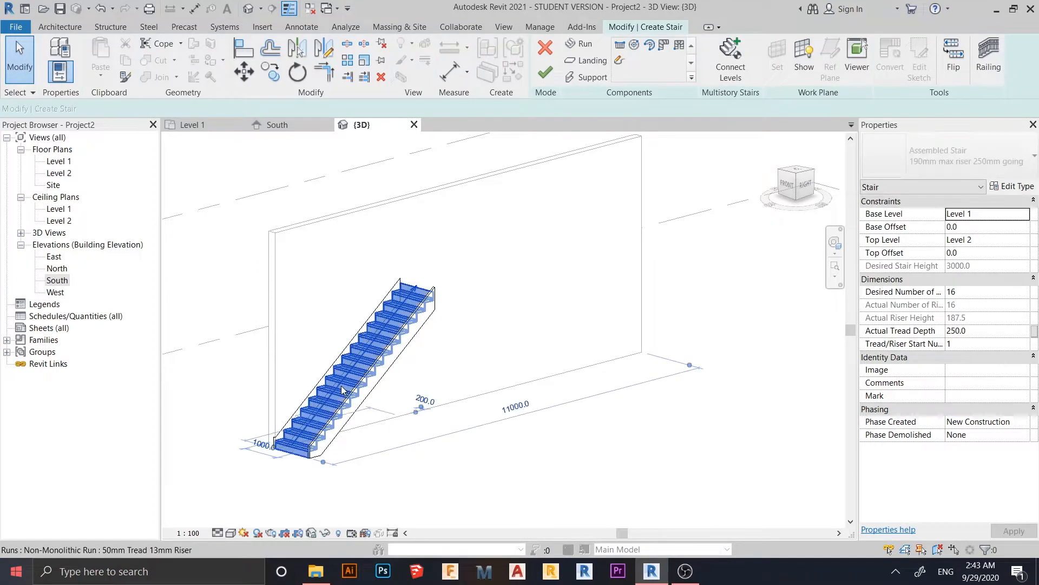
pyautogui.click(1009, 186)
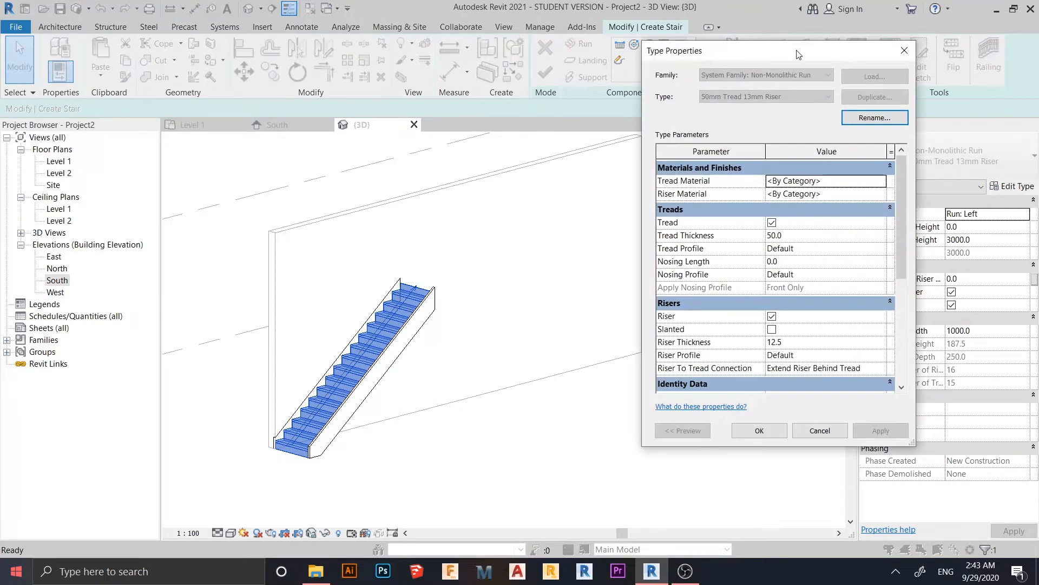
pyautogui.moveTo(798, 55); pyautogui.dragTo(540, 55)
pyautogui.moveTo(643, 217); pyautogui.dragTo(643, 236)
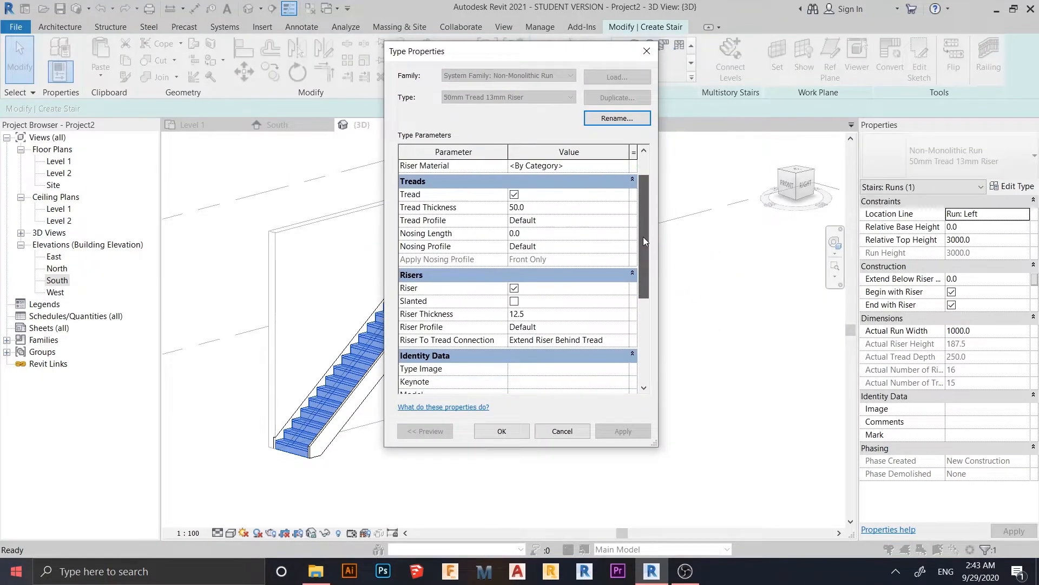
pyautogui.click(514, 288)
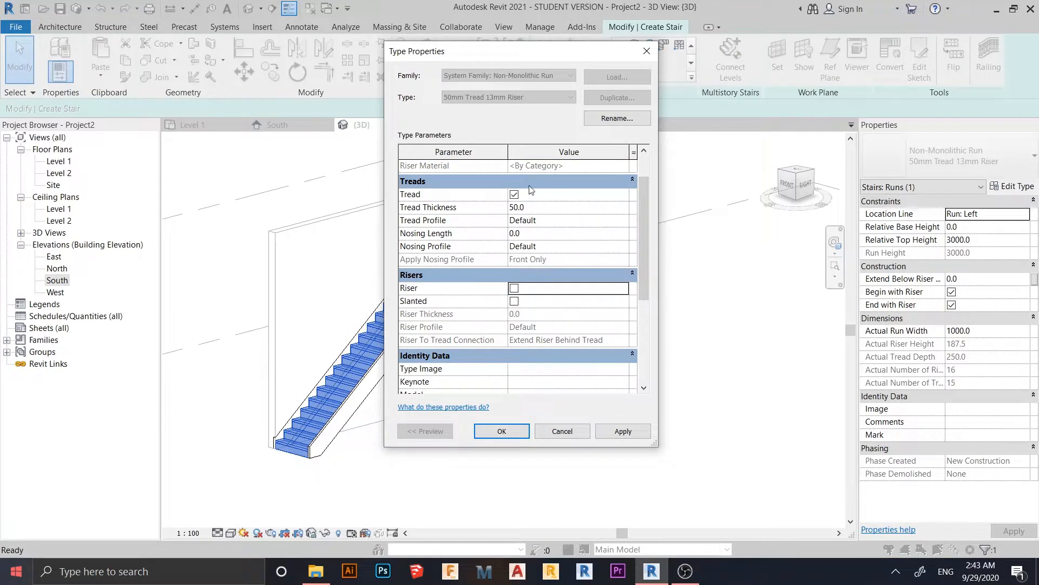
pyautogui.click(620, 431)
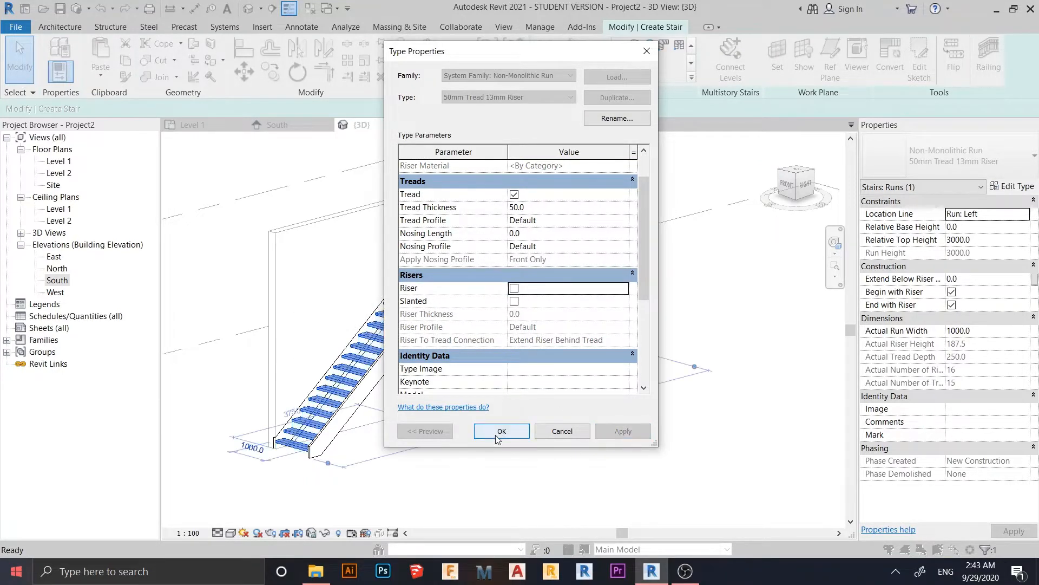
pyautogui.click(499, 431)
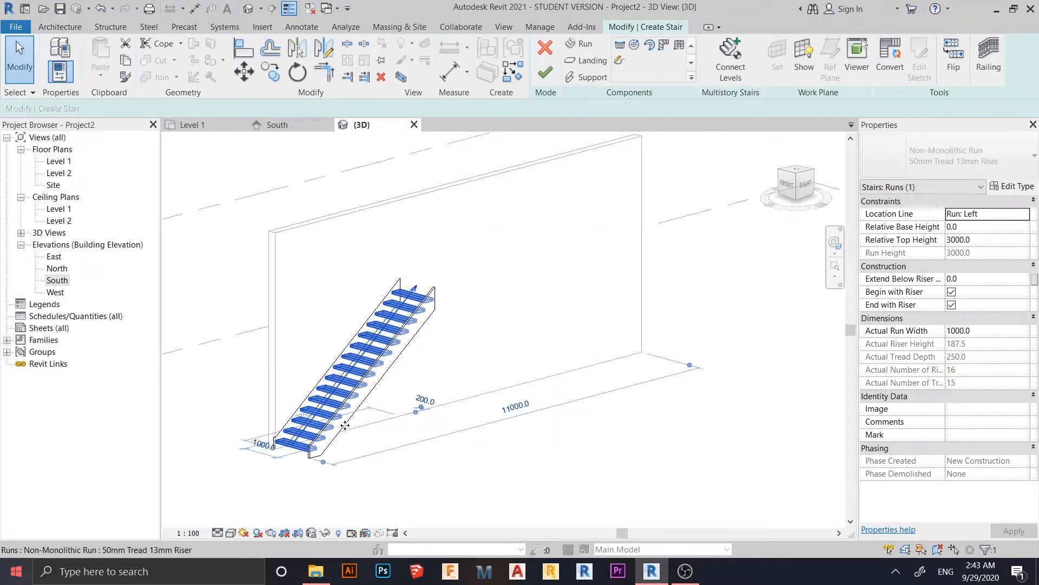
pyautogui.click(359, 458)
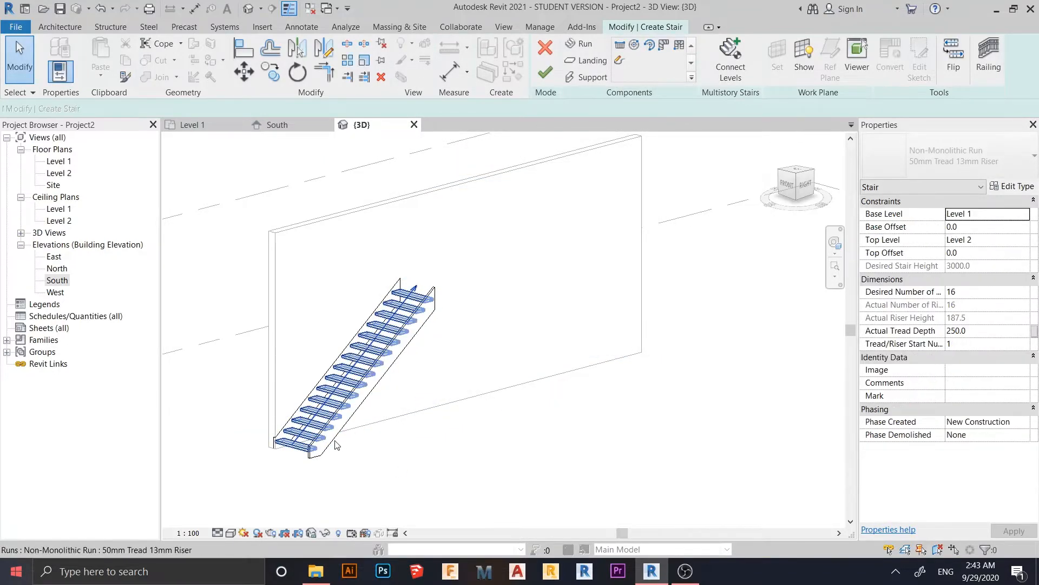
pyautogui.click(336, 444)
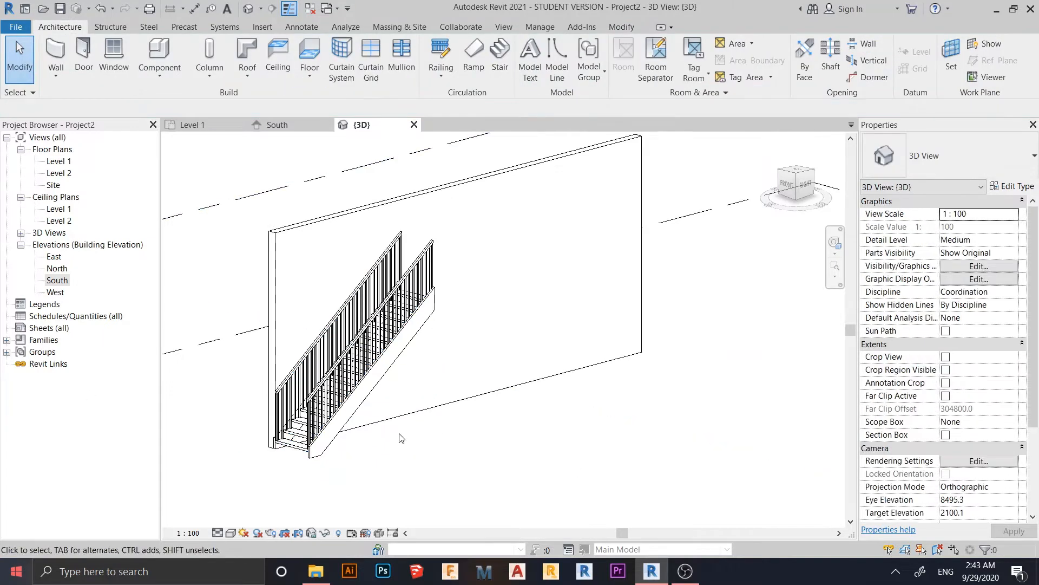
# Delete both railings from the stair.
pyautogui.keyDown('shift'); pyautogui.moveTo(476, 375); pyautogui.dragTo(379, 385, button='middle'); pyautogui.keyUp('shift')
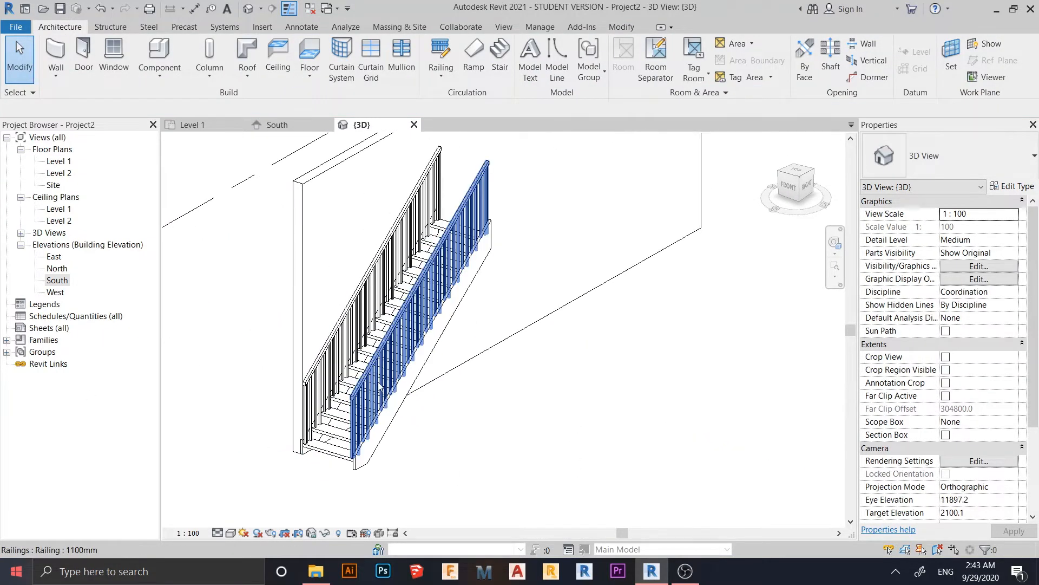
pyautogui.click(379, 385)
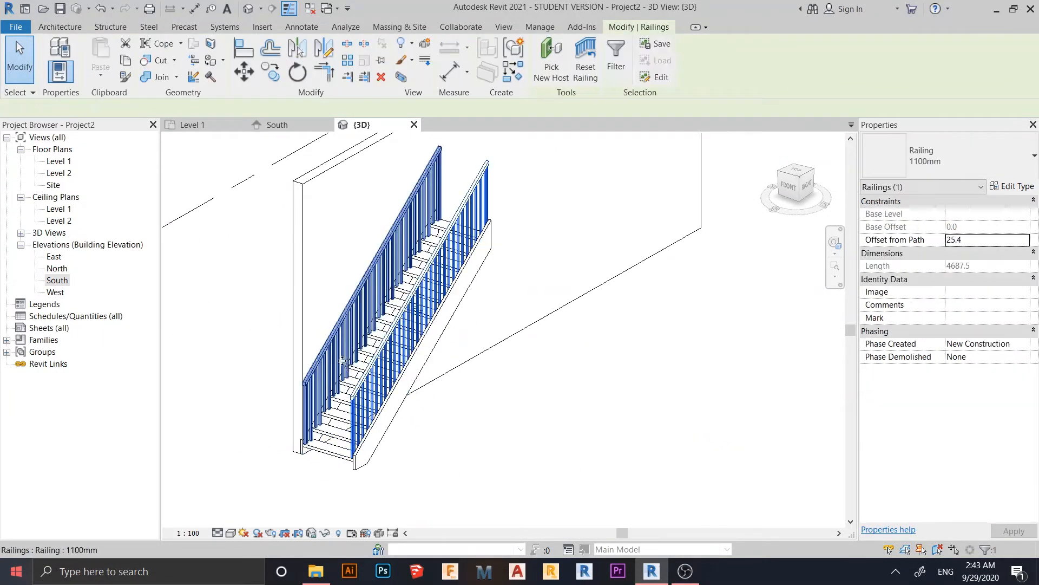
pyautogui.keyDown('ctrl'); pyautogui.click(342, 364); pyautogui.keyUp('ctrl')
pyautogui.press('Delete')
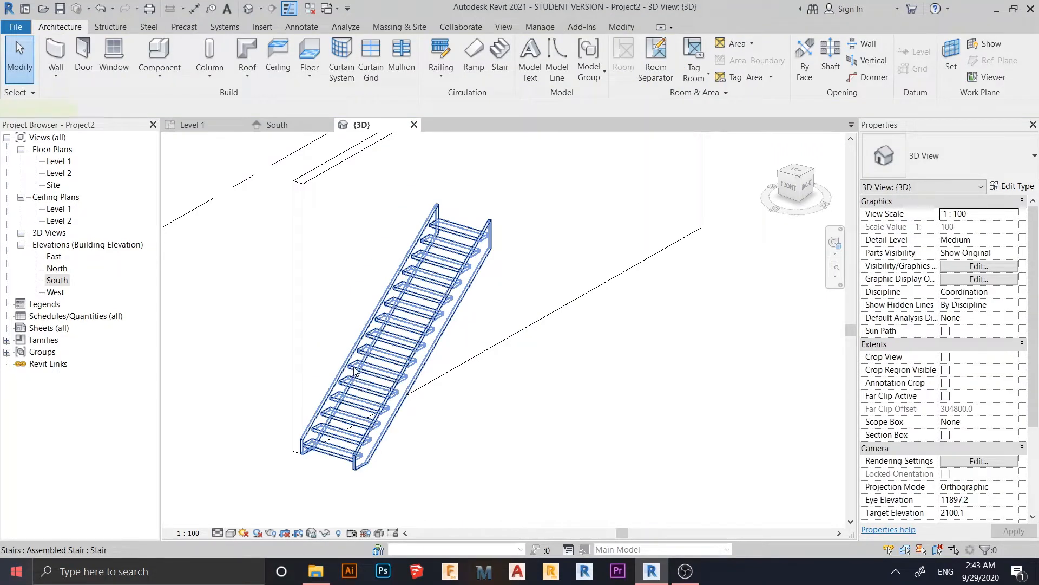
# Set Right Support and Left Support to None in the assembled stair's type.
pyautogui.click(355, 371)
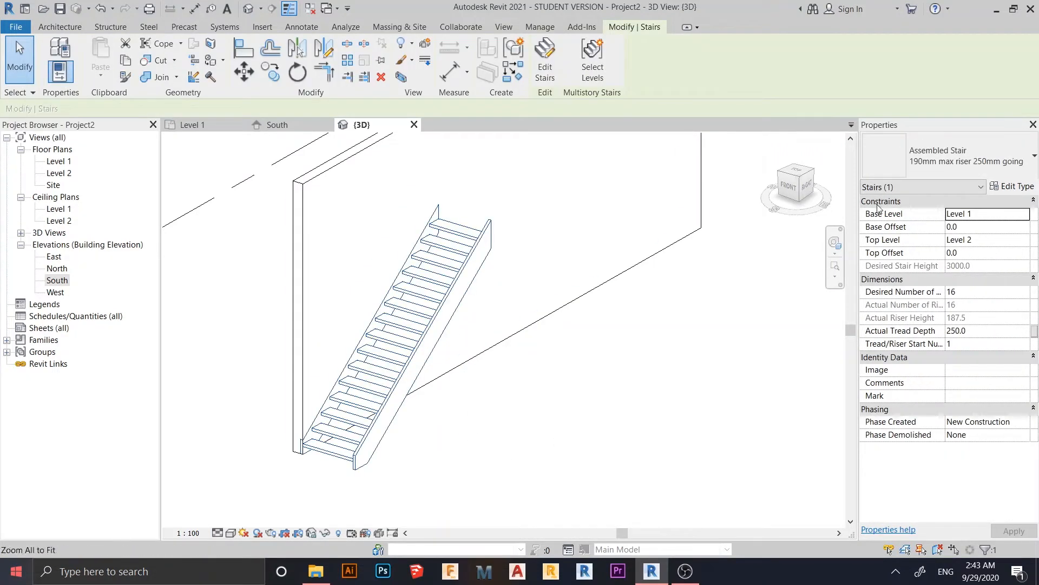
pyautogui.click(994, 188)
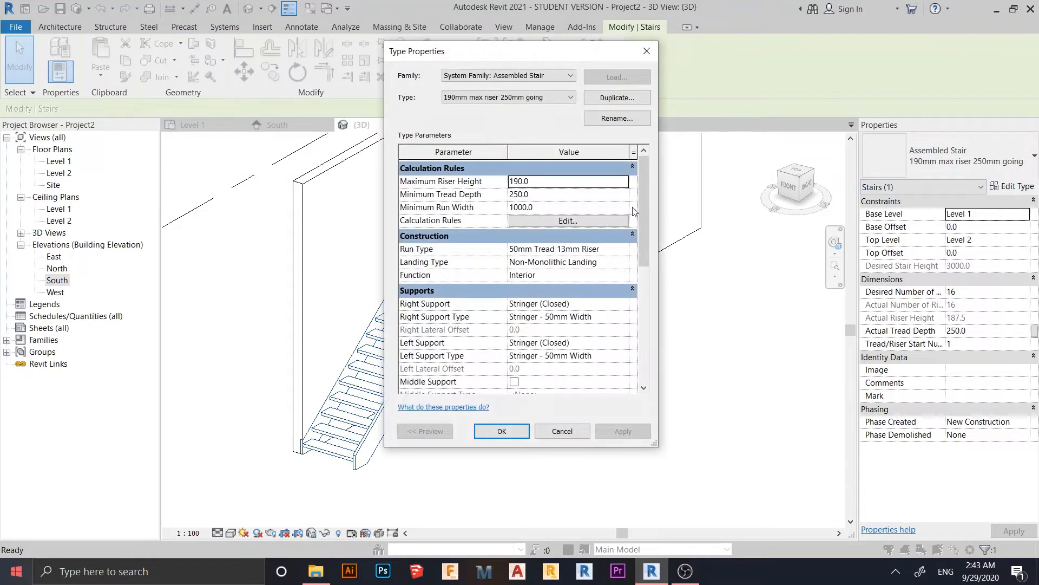
pyautogui.scroll(-3, 648, 196)
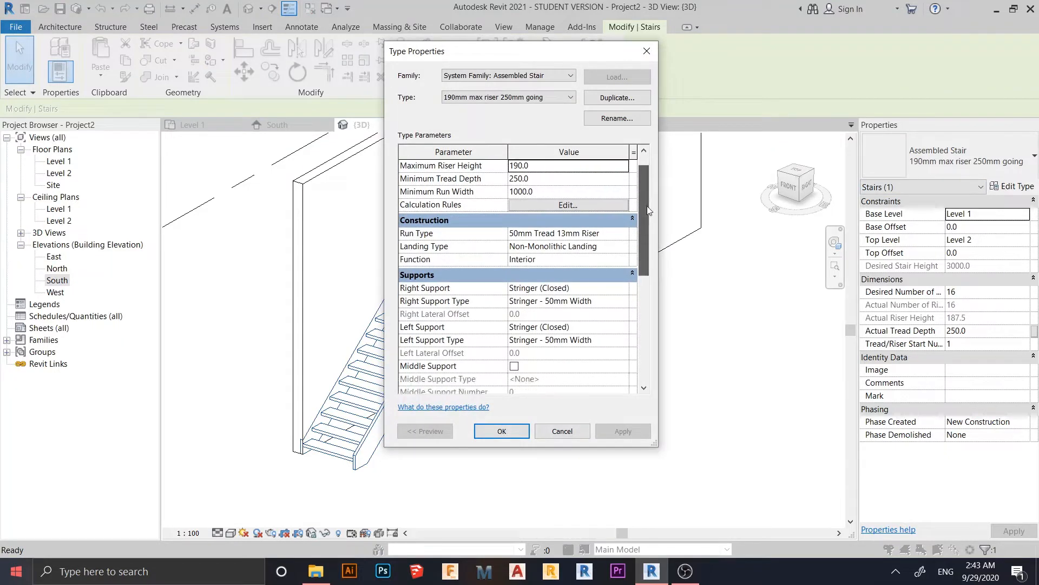
pyautogui.moveTo(645, 214); pyautogui.dragTo(645, 218)
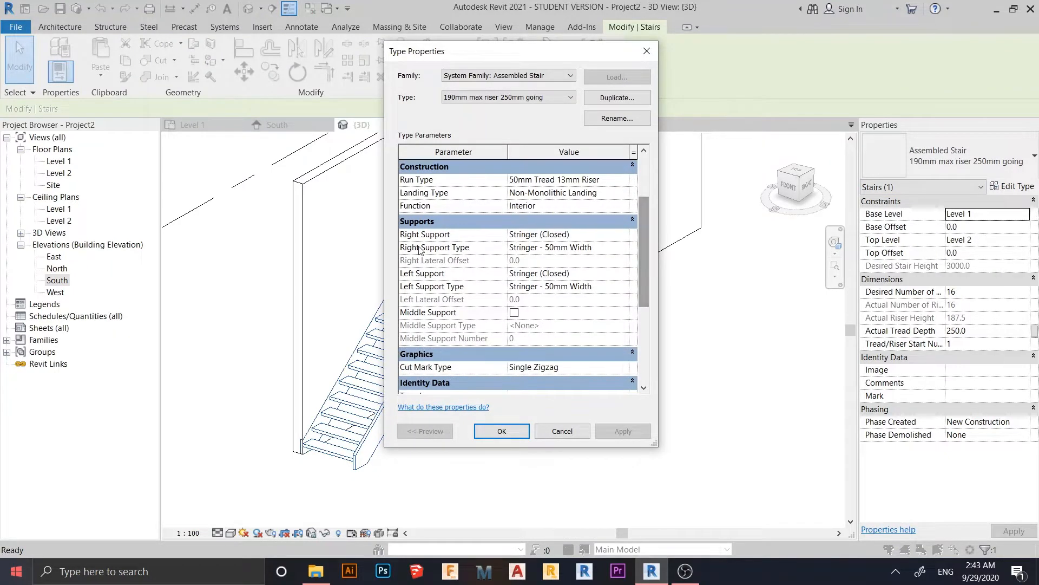
pyautogui.click(626, 239)
pyautogui.click(624, 235)
pyautogui.click(536, 248)
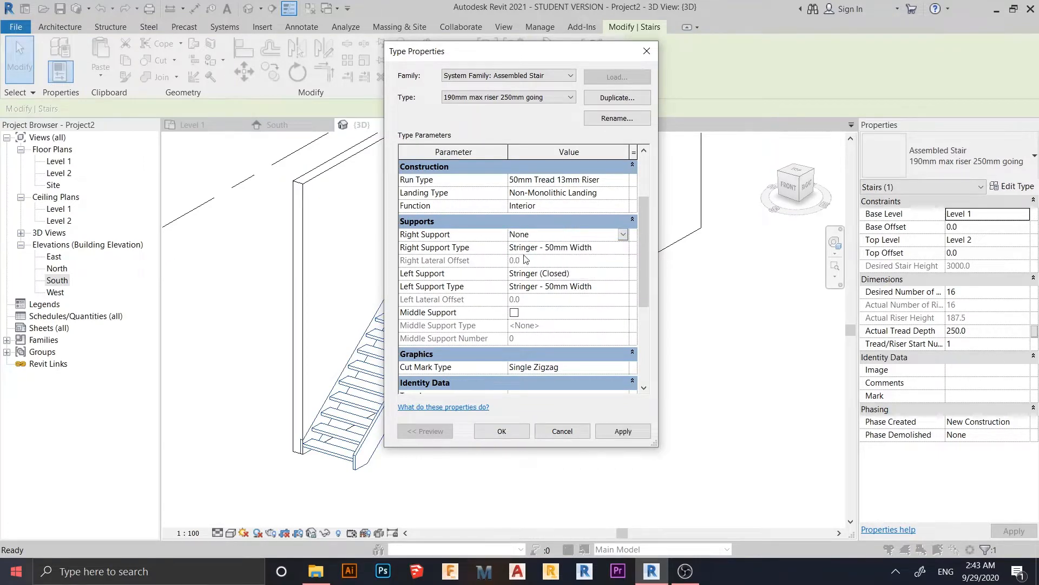
pyautogui.click(620, 273)
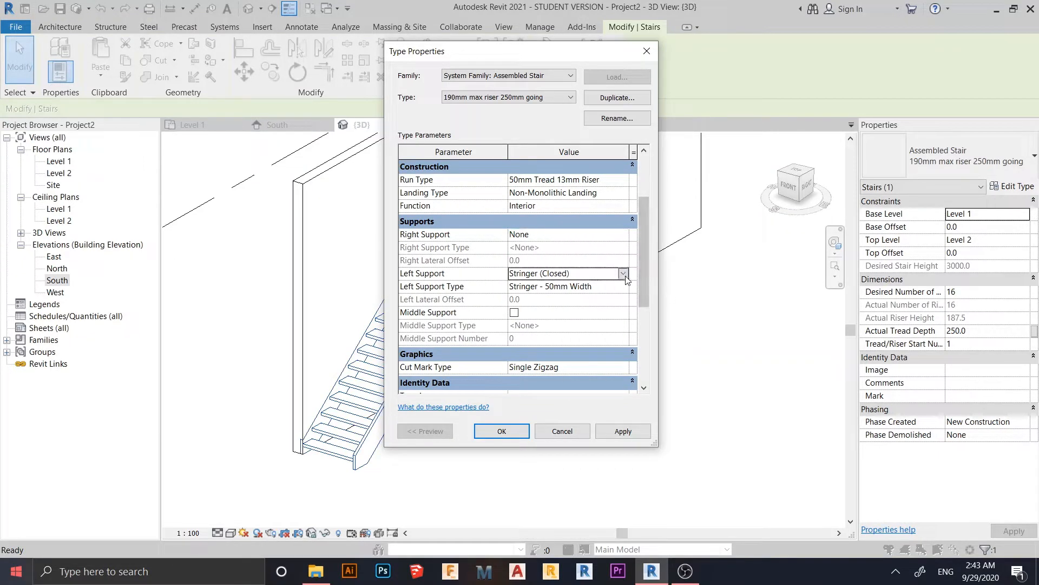
pyautogui.click(623, 273)
pyautogui.click(543, 287)
pyautogui.click(623, 431)
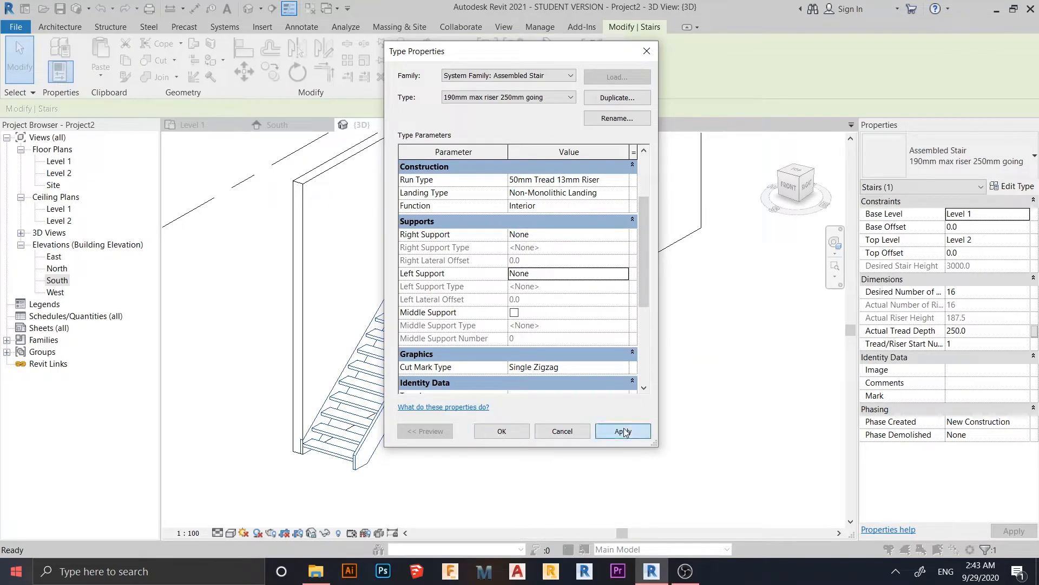
pyautogui.click(501, 432)
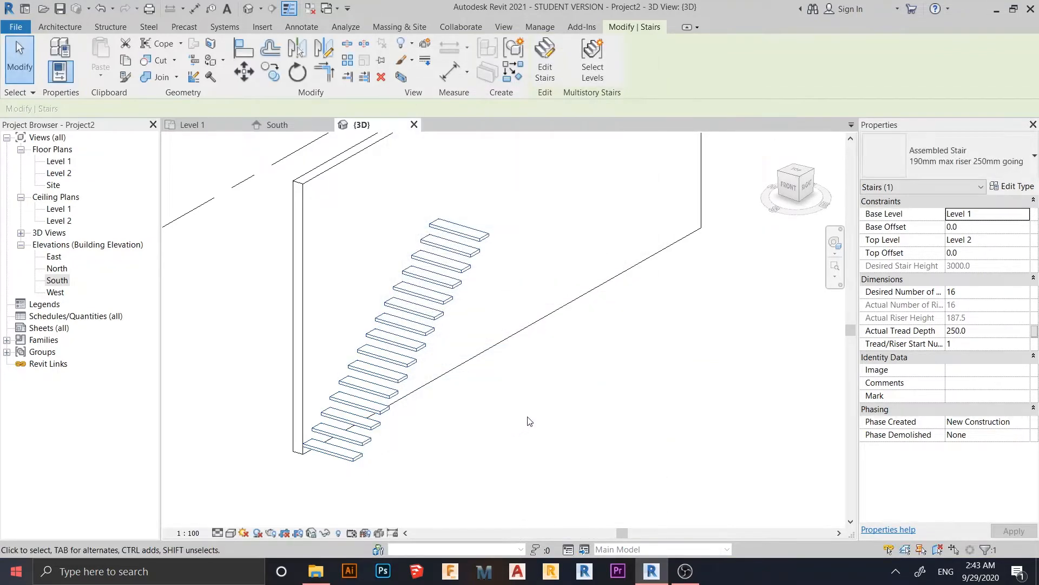
# Examine the floating treads and how they meet the wall from several 3D angles.
pyautogui.keyDown('shift'); pyautogui.moveTo(504, 425); pyautogui.dragTo(544, 458, button='middle'); pyautogui.keyUp('shift')
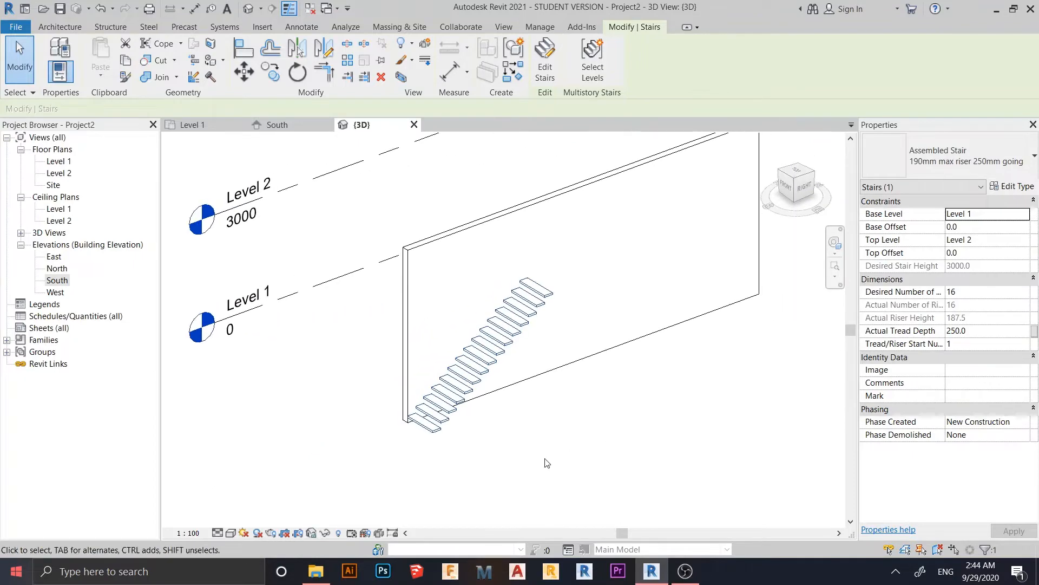
pyautogui.moveTo(449, 462); pyautogui.dragTo(525, 422, button='middle')
pyautogui.scroll(3, 531, 413)
pyautogui.moveTo(610, 358); pyautogui.dragTo(560, 522, button='middle')
pyautogui.click(578, 423)
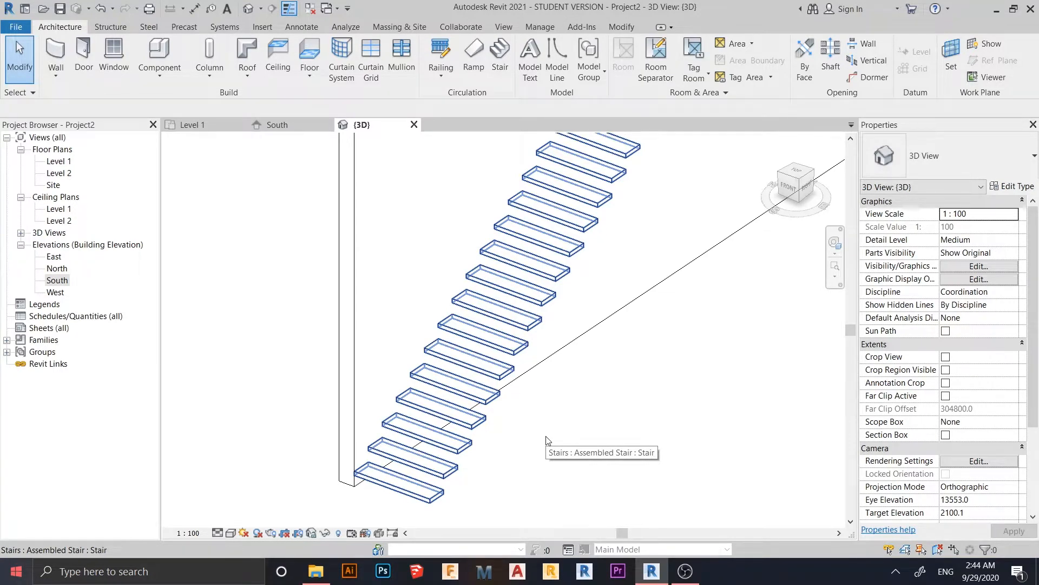
pyautogui.scroll(-3, 547, 440)
pyautogui.moveTo(568, 383)
pyautogui.keyDown('shift'); pyautogui.mouseDown(button='middle')
pyautogui.moveTo(557, 364)
pyautogui.moveTo(596, 368)
pyautogui.moveTo(548, 442)
pyautogui.mouseUp(button='middle'); pyautogui.keyUp('shift')
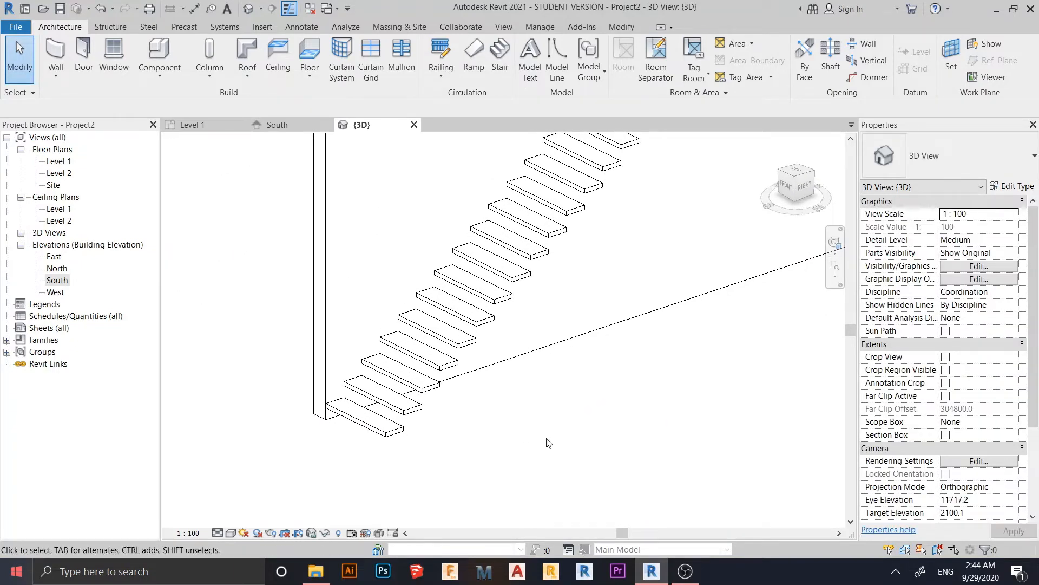
pyautogui.scroll(-2, 548, 443)
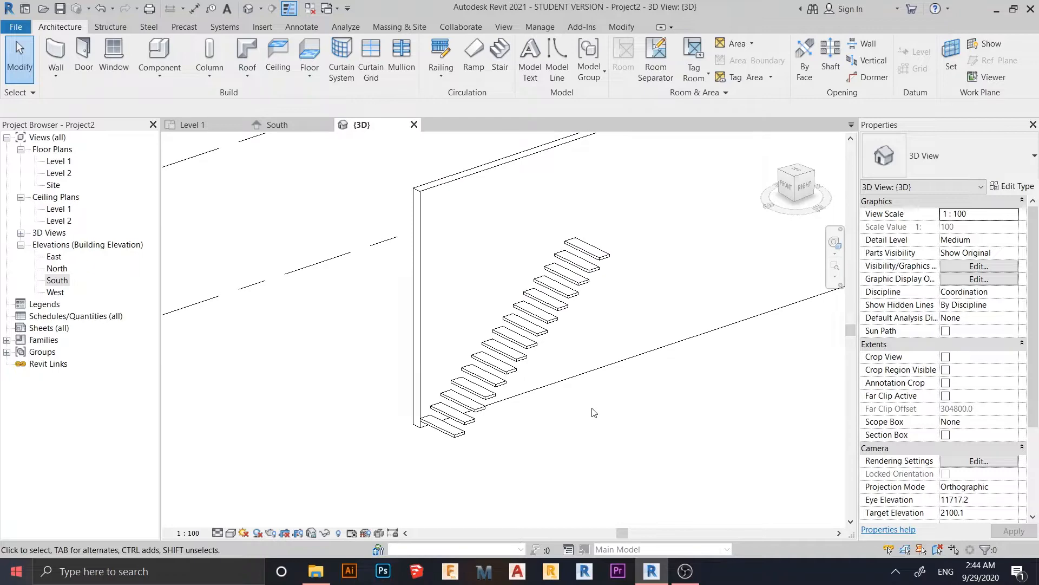
pyautogui.keyDown('shift'); pyautogui.moveTo(594, 413); pyautogui.dragTo(514, 507, button='middle'); pyautogui.keyUp('shift')
pyautogui.scroll(3, 532, 479)
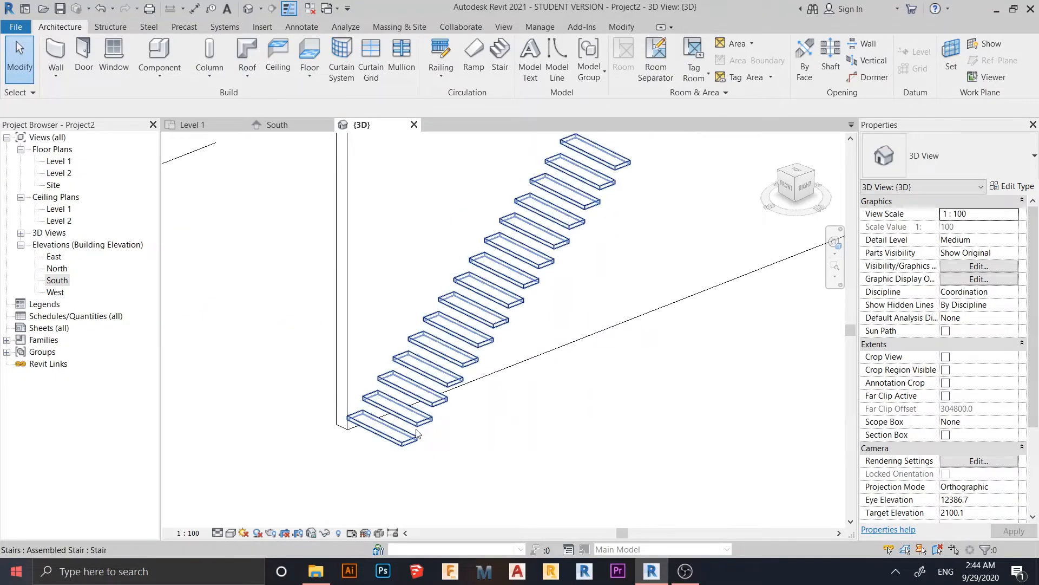
pyautogui.click(541, 409)
pyautogui.scroll(-3, 540, 409)
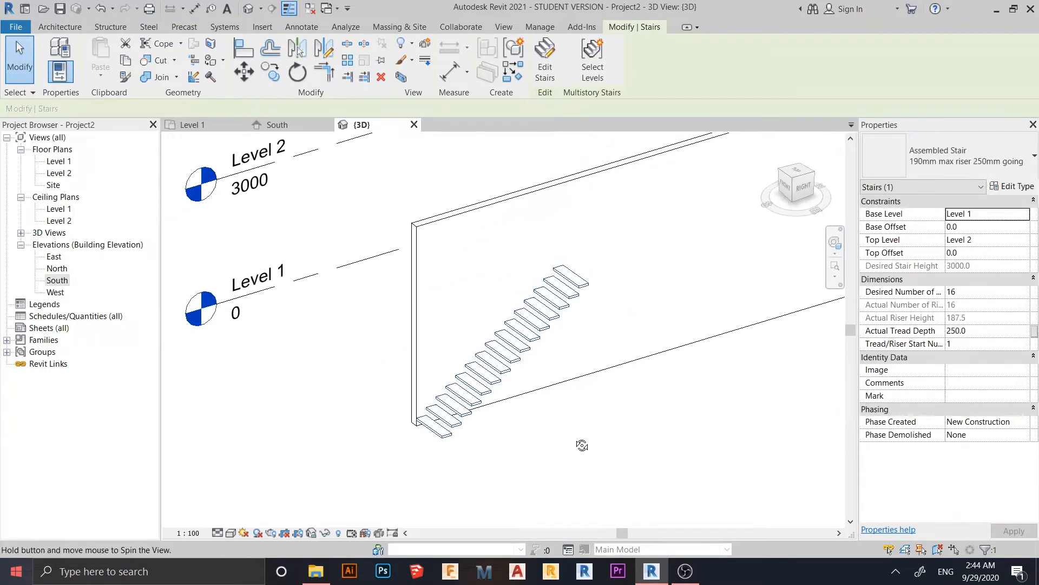
# Orient the 3D view to the Right side and start an in-place model in the Stairs category, named Stairs 1.
pyautogui.click(805, 189)
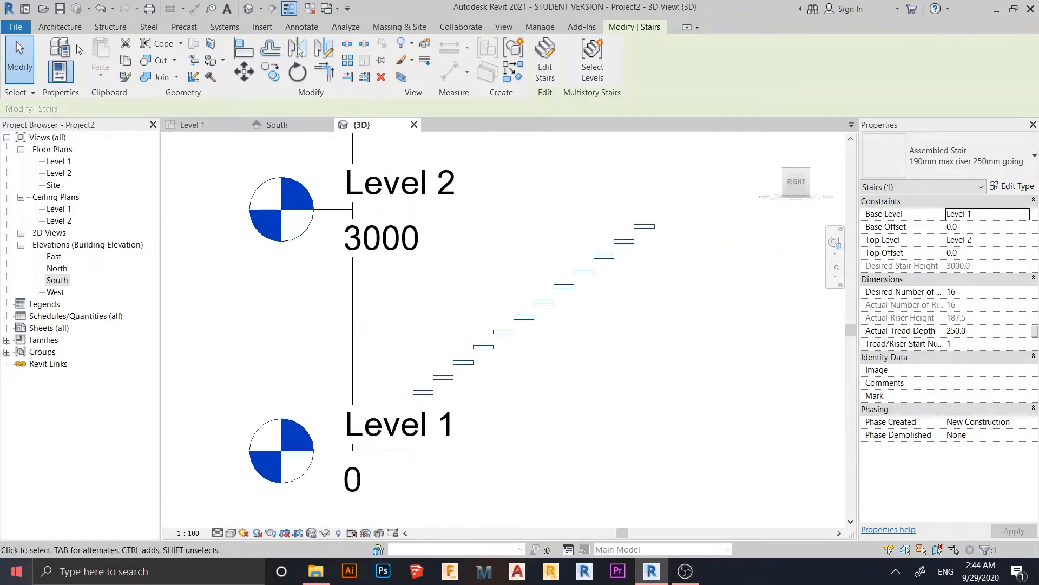
pyautogui.click(57, 27)
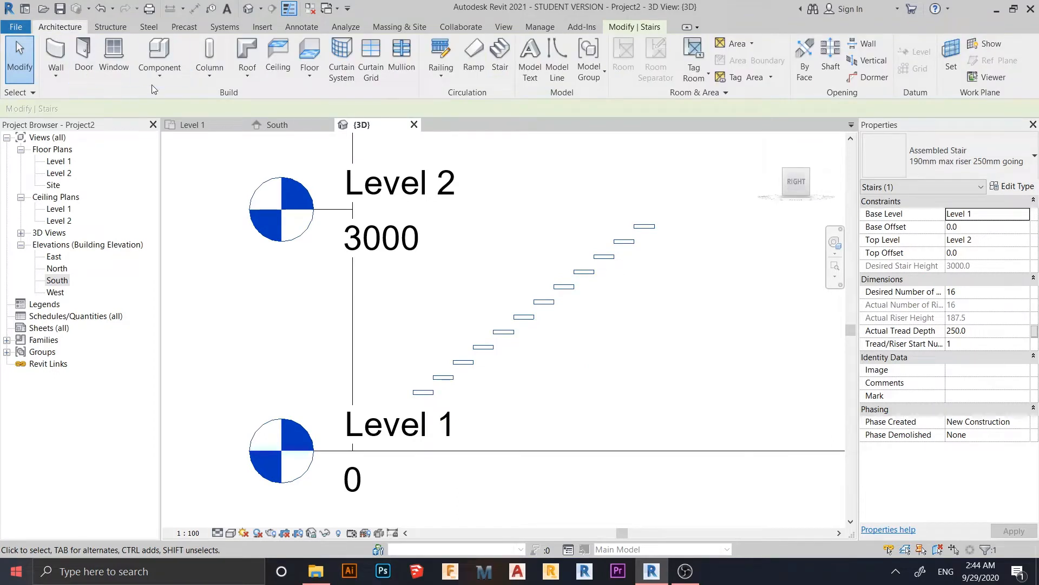
pyautogui.click(157, 77)
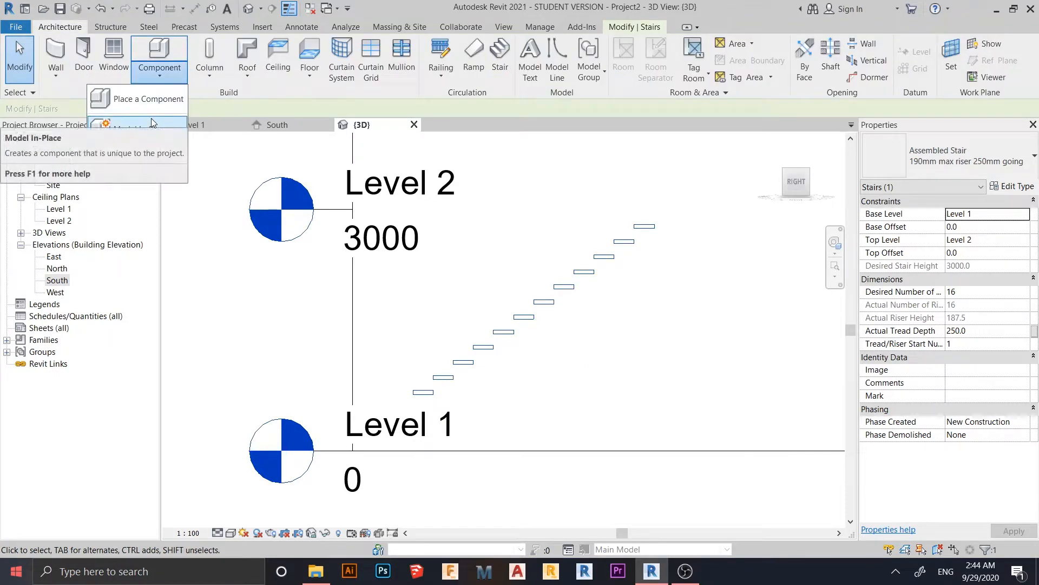
pyautogui.click(151, 119)
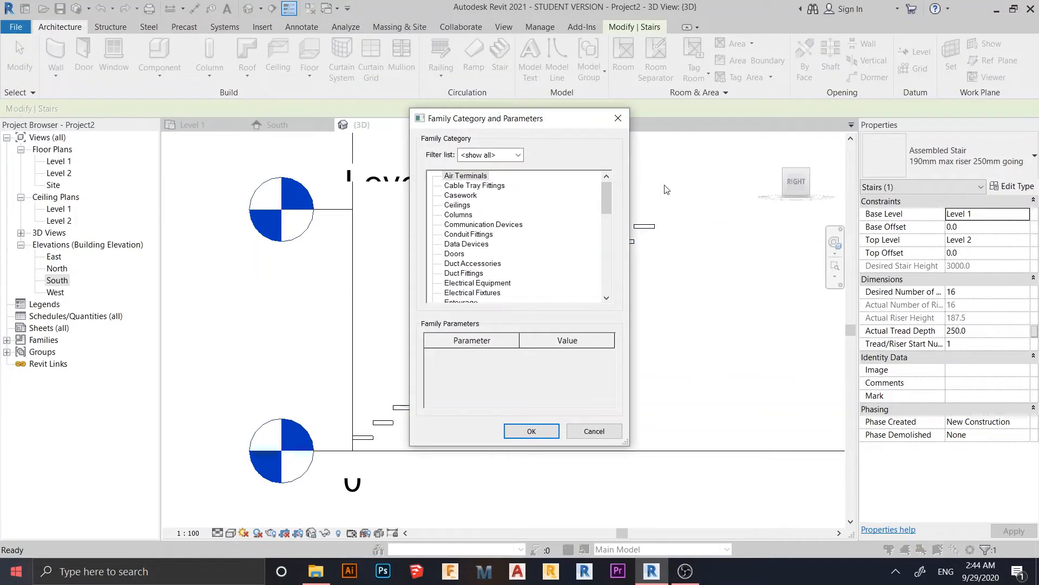
pyautogui.moveTo(557, 119); pyautogui.dragTo(616, 61)
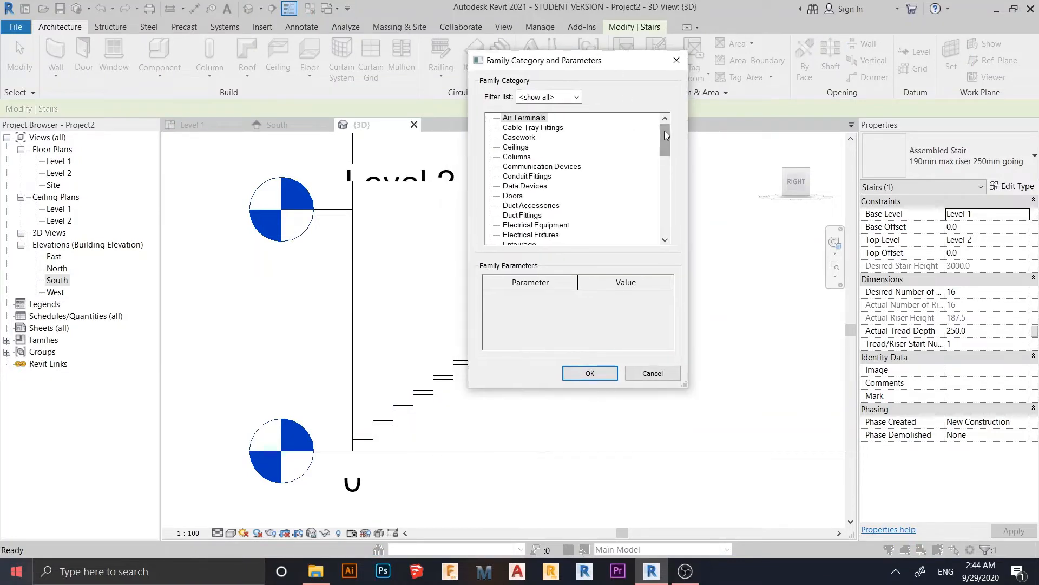
pyautogui.moveTo(664, 131); pyautogui.dragTo(662, 196)
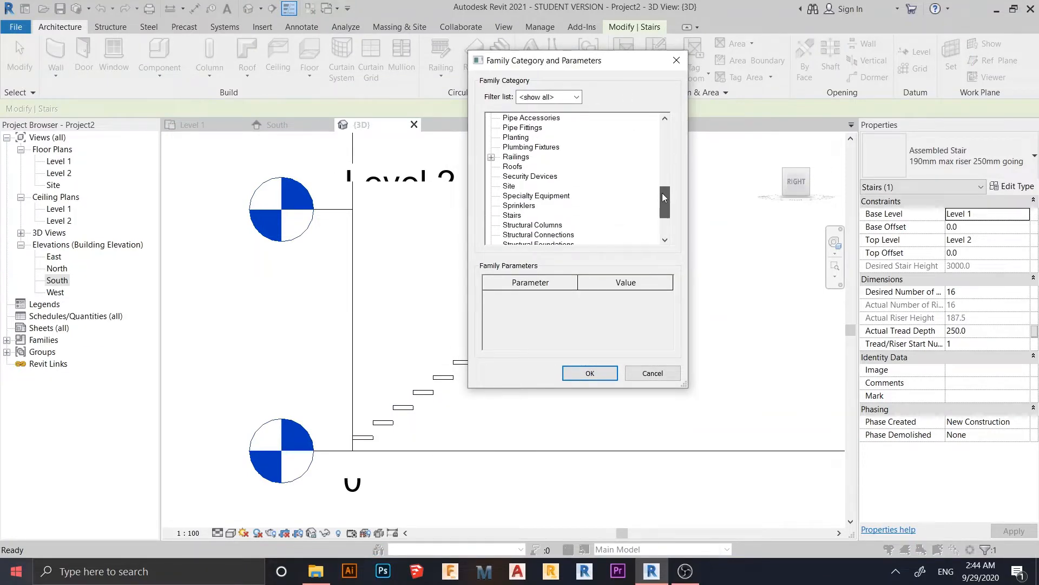
pyautogui.click(579, 377)
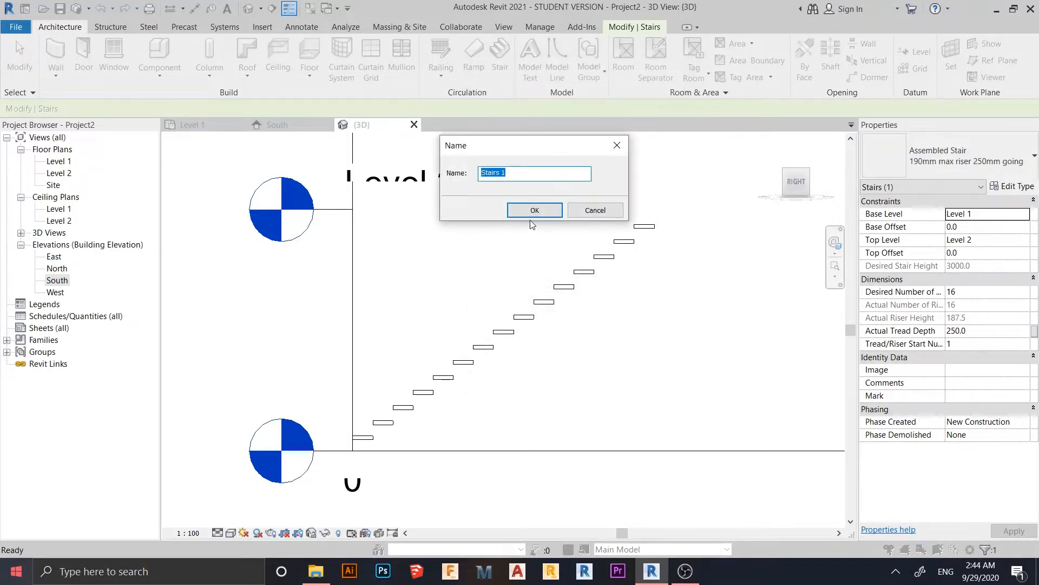
pyautogui.click(535, 210)
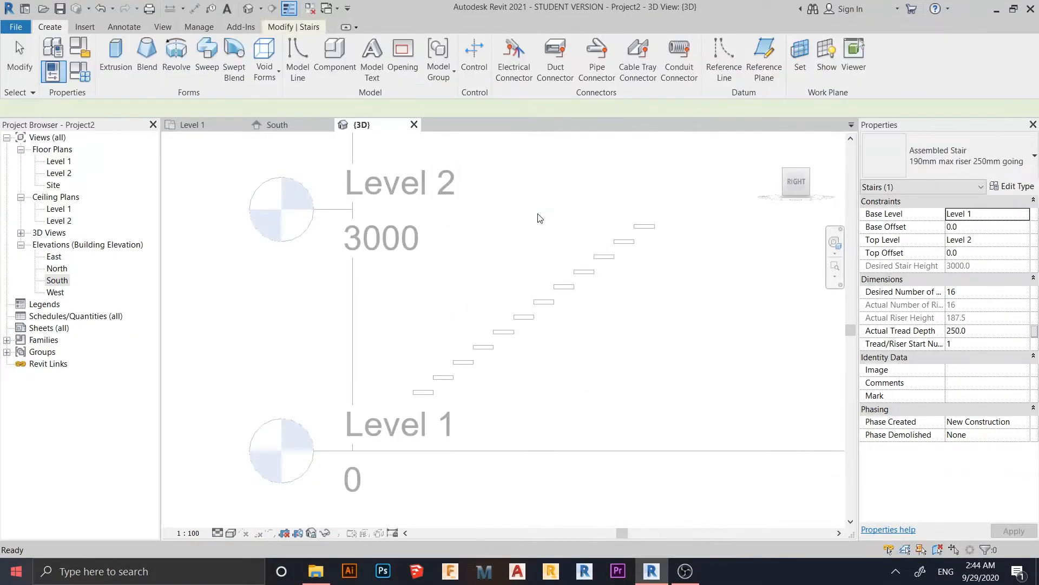
# Start an extrusion and set its work plane by picking the outer end face of a stair tread.
pyautogui.click(115, 74)
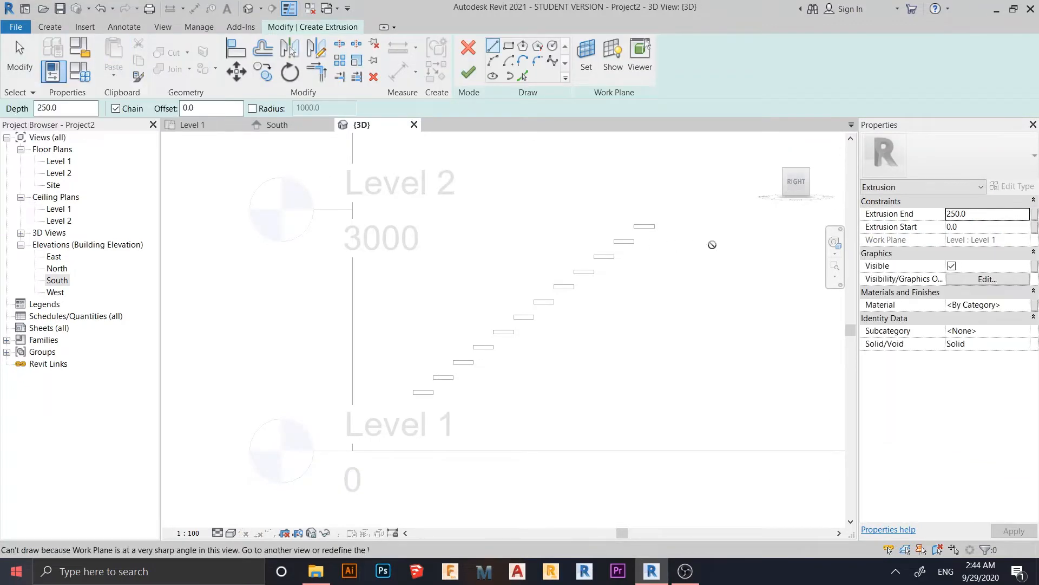
pyautogui.click(581, 76)
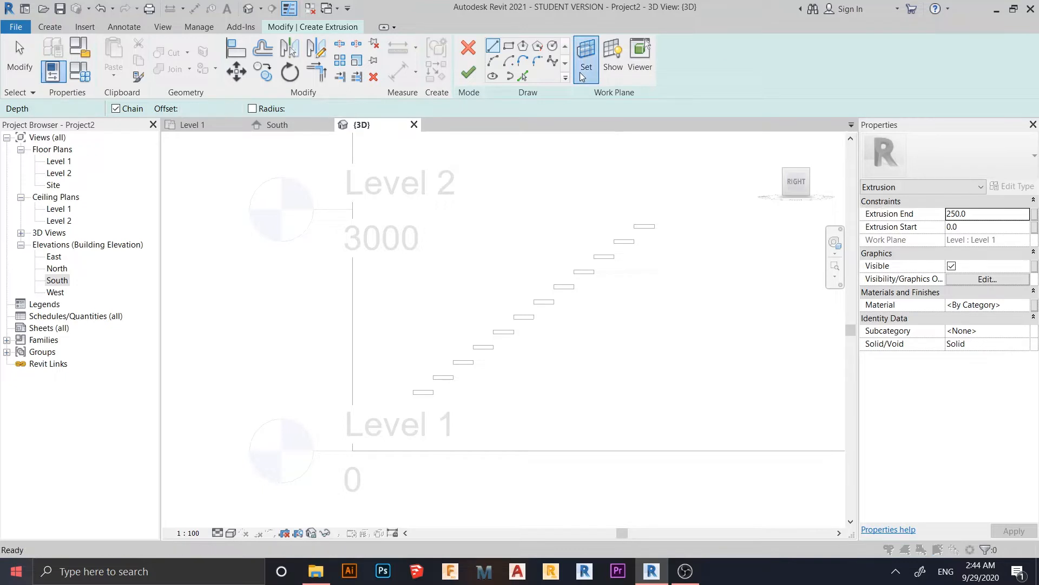
pyautogui.click(464, 184)
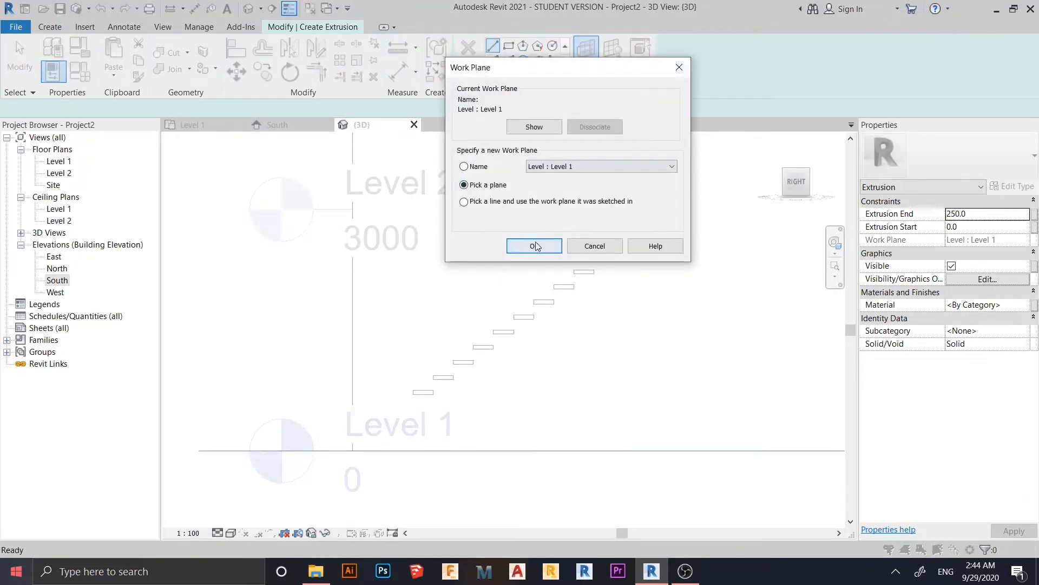
pyautogui.click(535, 246)
pyautogui.scroll(1, 425, 406)
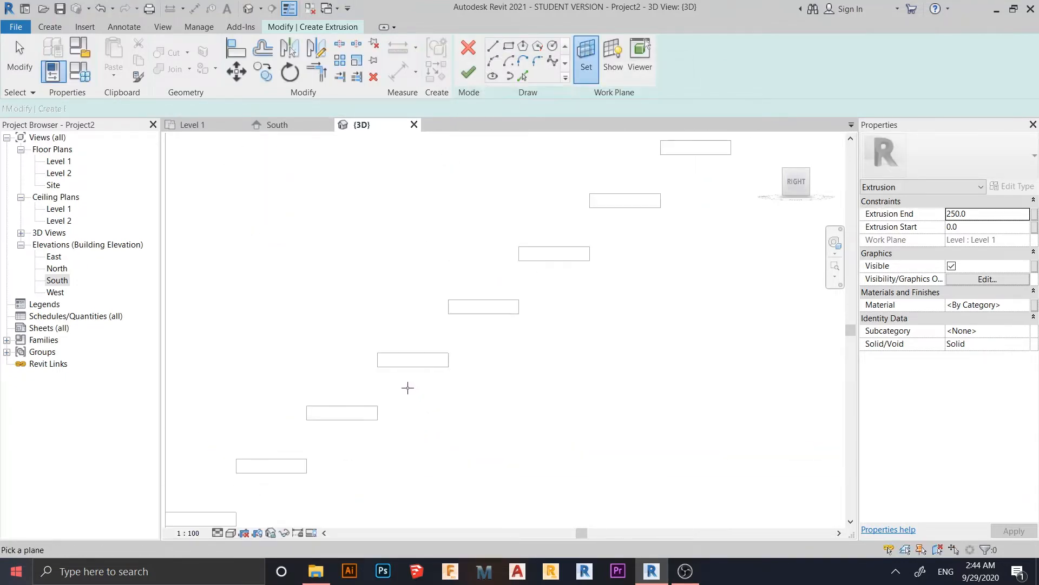
pyautogui.scroll(3, 313, 429)
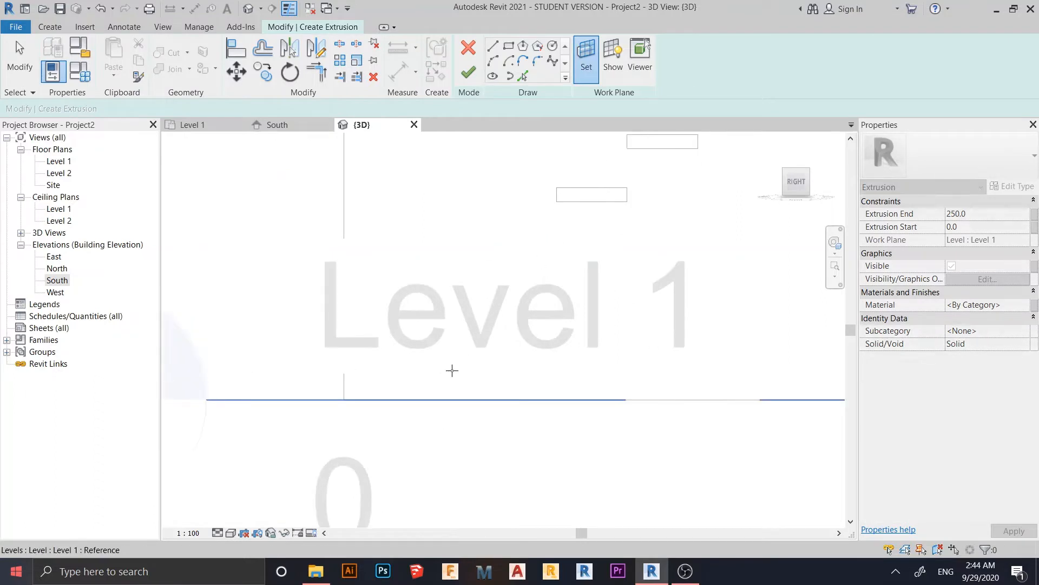
pyautogui.scroll(-2, 452, 371)
pyautogui.press('Tab')
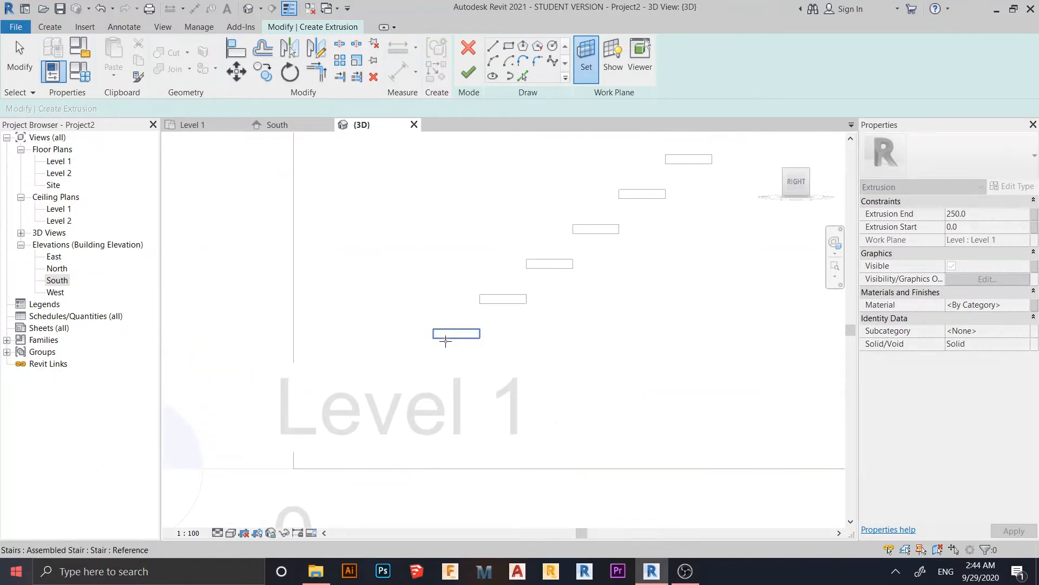
pyautogui.click(445, 340)
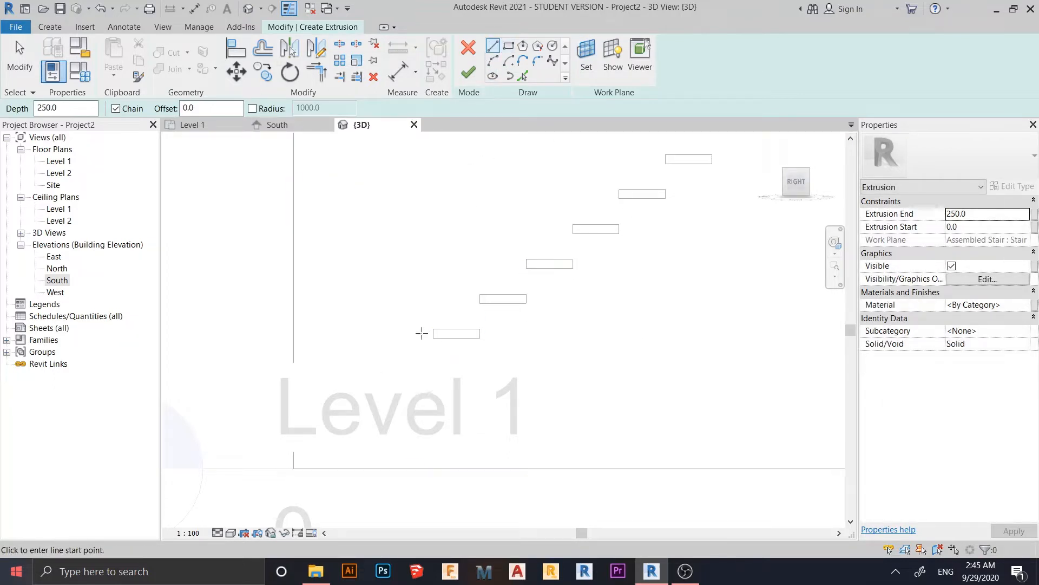
# Sketch a 150 mm line down from a tread's upper front corner, followed by a 250 mm horizontal line along the tread depth.
pyautogui.scroll(2, 425, 358)
pyautogui.scroll(-2, 382, 409)
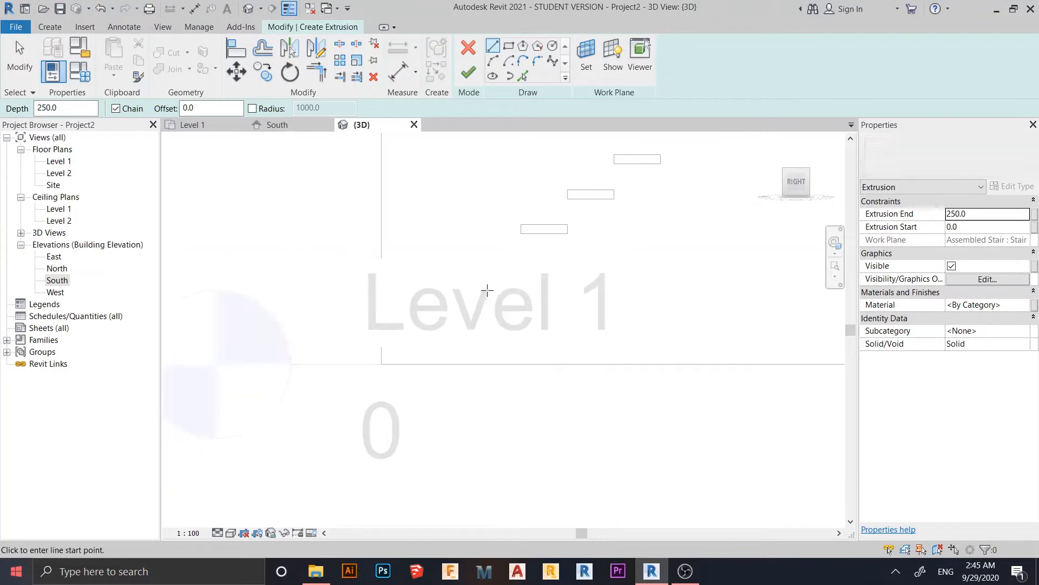
pyautogui.click(518, 228)
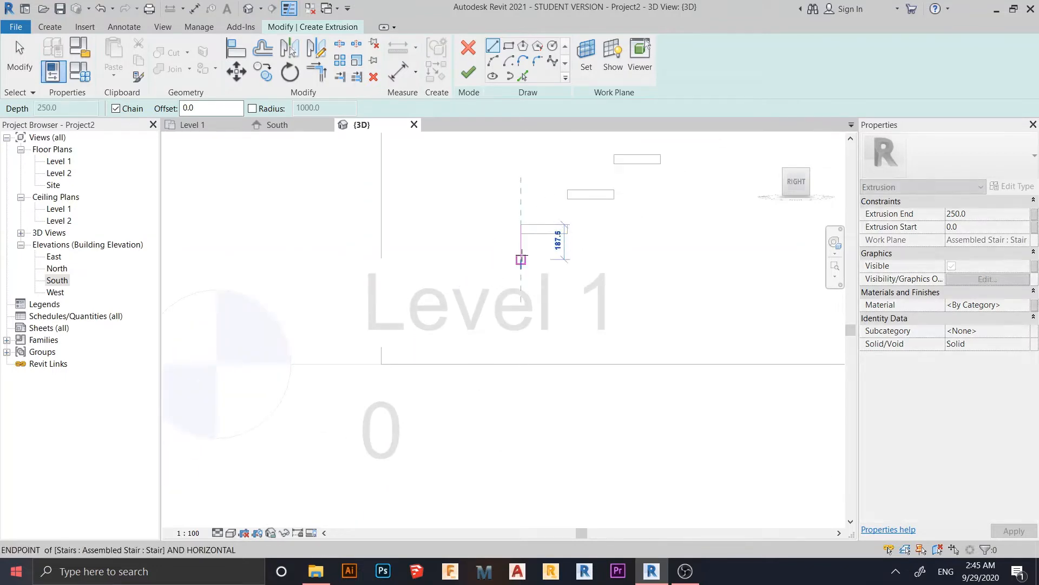
pyautogui.write('1')
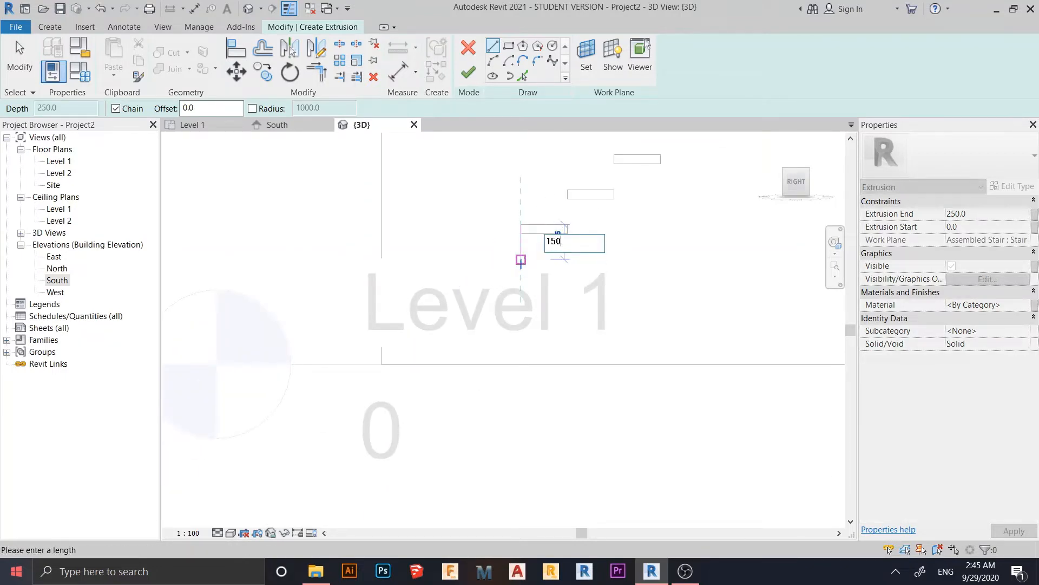
pyautogui.write('50')
pyautogui.press('Return')
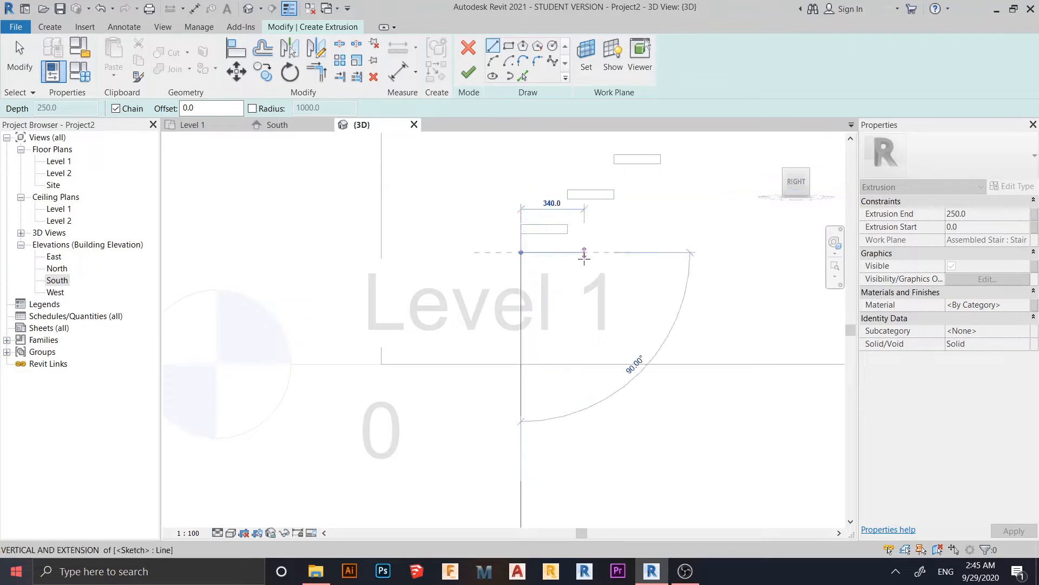
pyautogui.write('250')
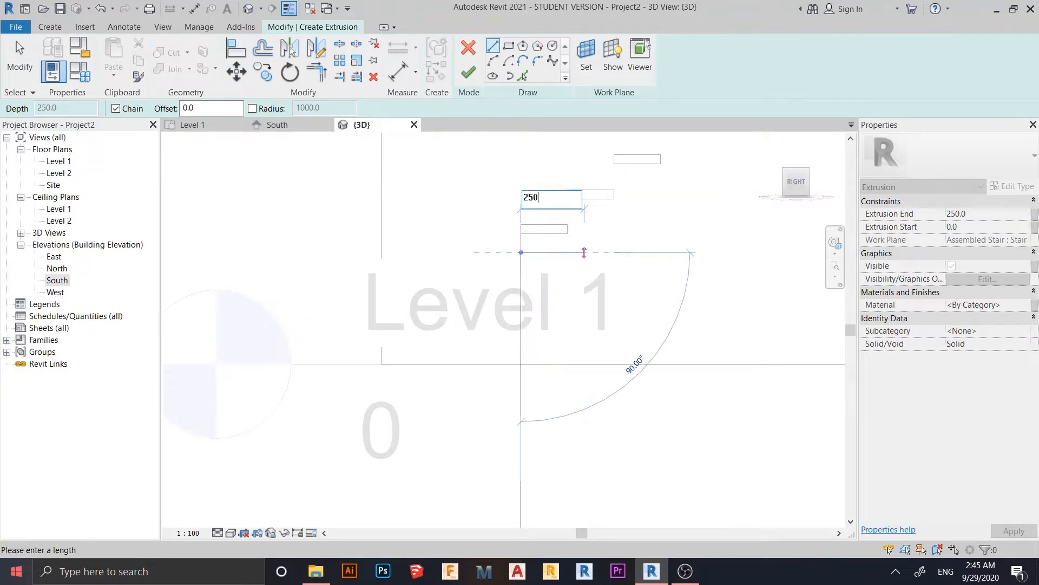
pyautogui.press('Return')
# Complete the rectangular tread profile with a vertical line up to the tread's top corner and a closing line along its top edge.
pyautogui.scroll(2, 569, 266)
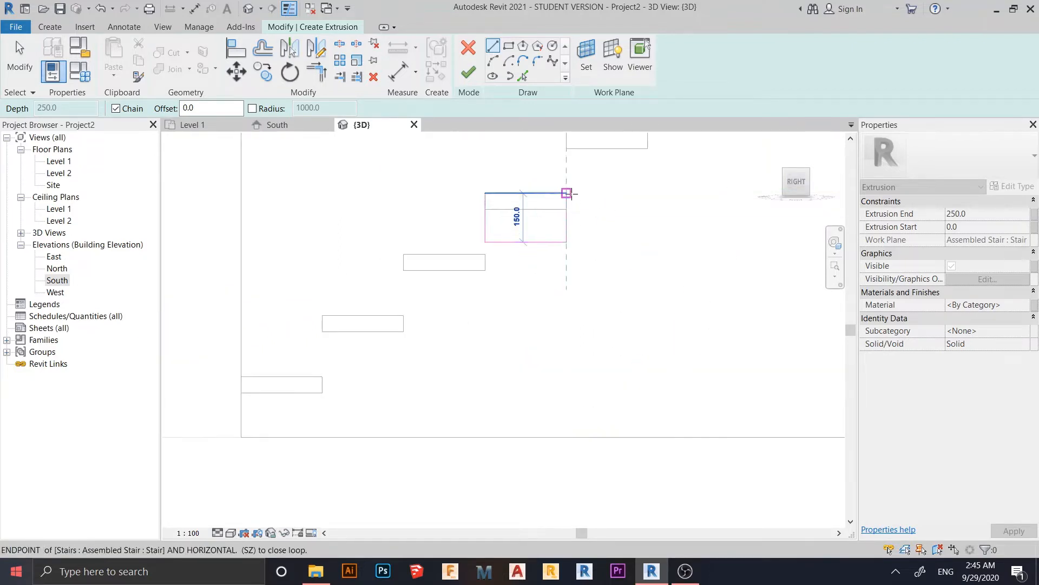
pyautogui.scroll(-2, 570, 196)
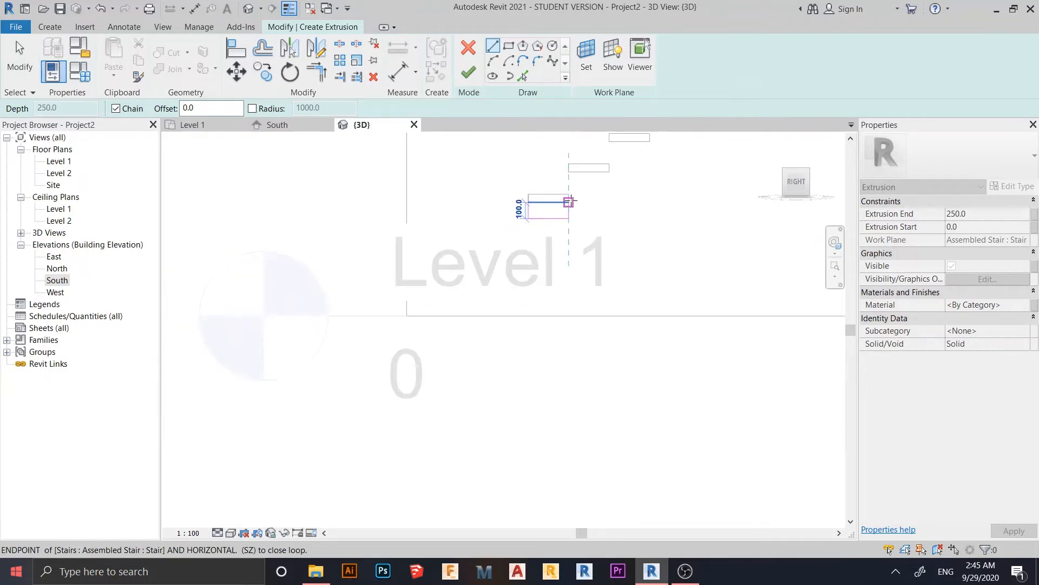
pyautogui.scroll(2, 571, 199)
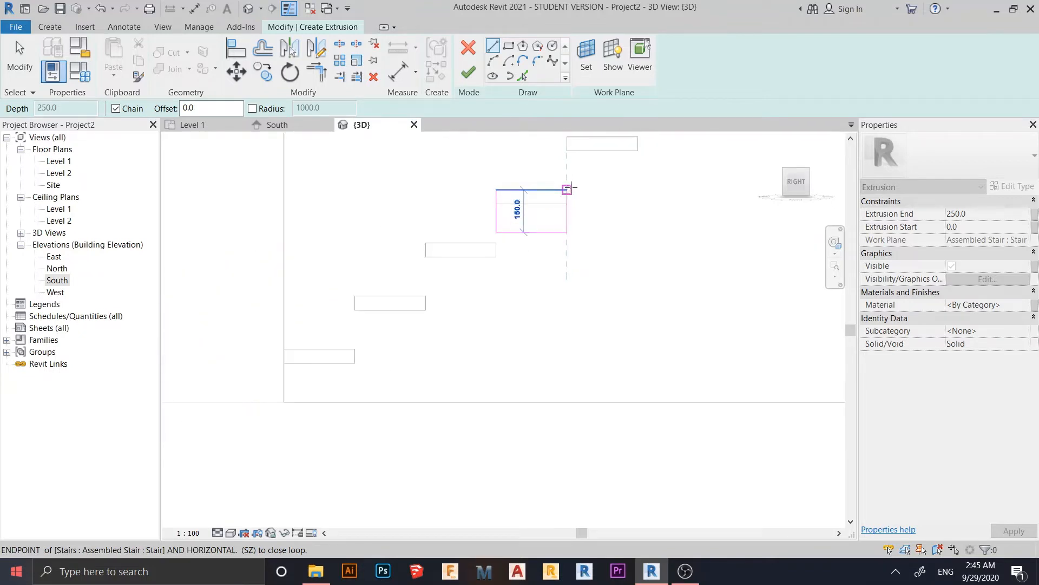
pyautogui.click(569, 189)
pyautogui.click(497, 189)
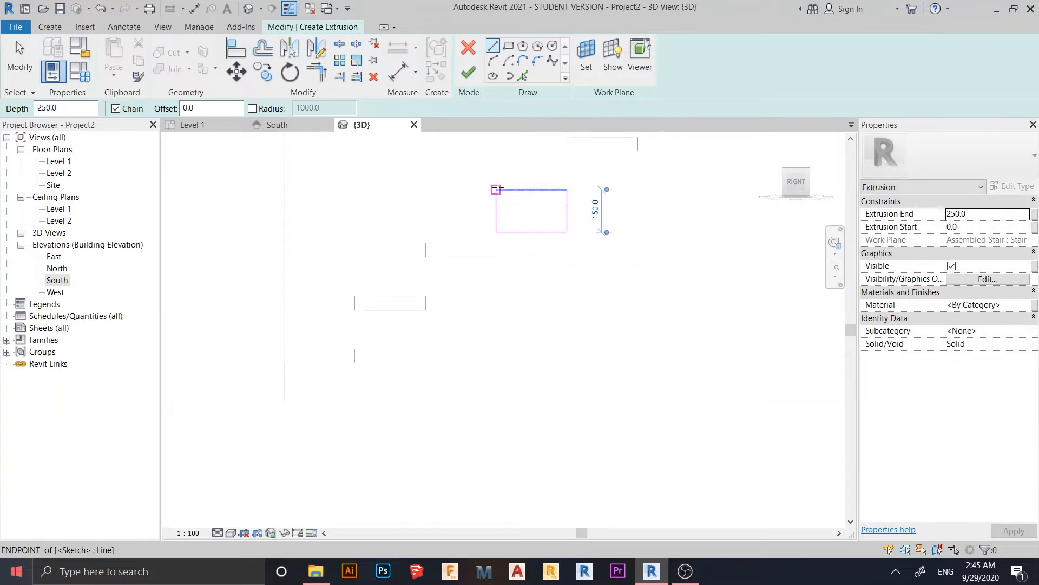
pyautogui.press('Escape')
# Move the whole rectangular profile onto the lowest tread, aligning their top corners.
pyautogui.scroll(-3, 509, 234)
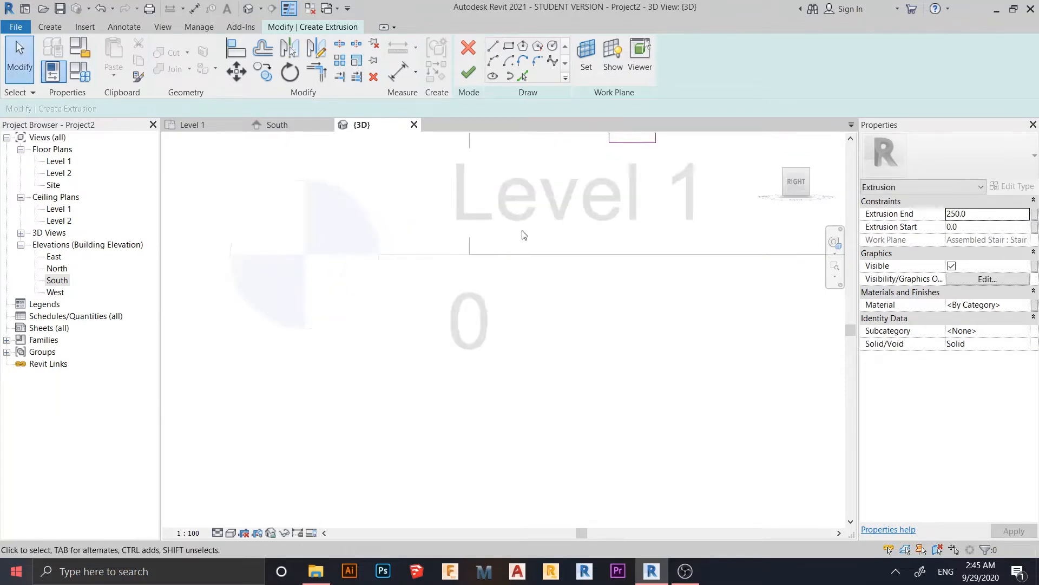
pyautogui.scroll(2, 523, 232)
pyautogui.moveTo(505, 275); pyautogui.dragTo(442, 391, button='middle')
pyautogui.scroll(2, 479, 327)
pyautogui.moveTo(500, 326); pyautogui.dragTo(454, 387, button='middle')
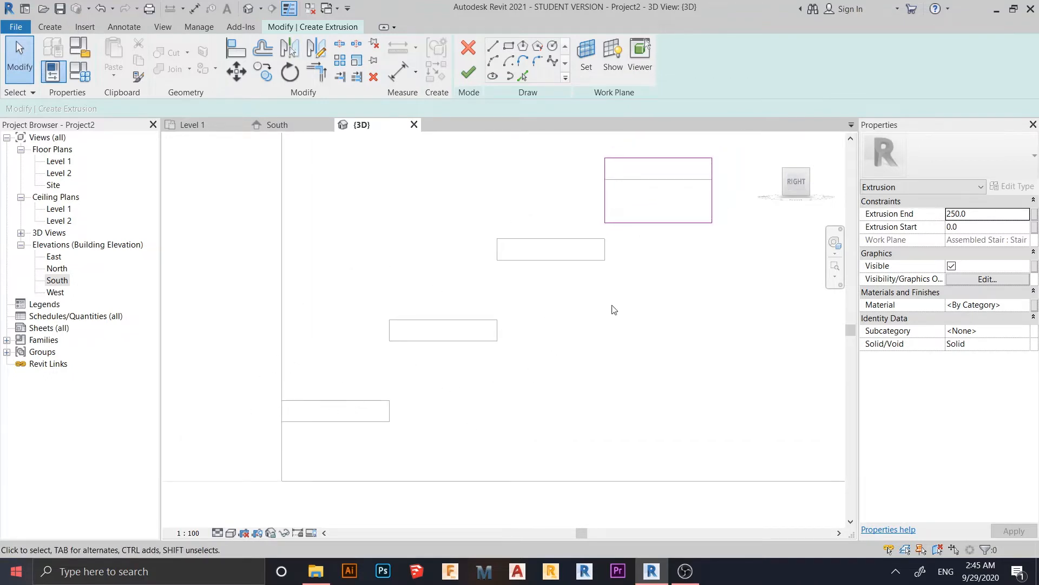
pyautogui.moveTo(580, 154); pyautogui.dragTo(733, 249)
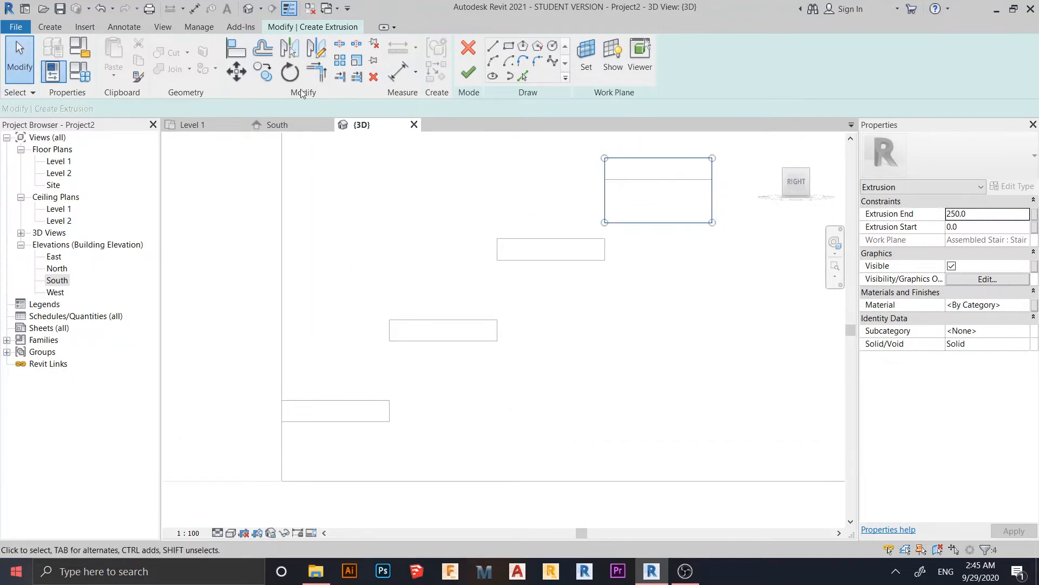
pyautogui.click(236, 71)
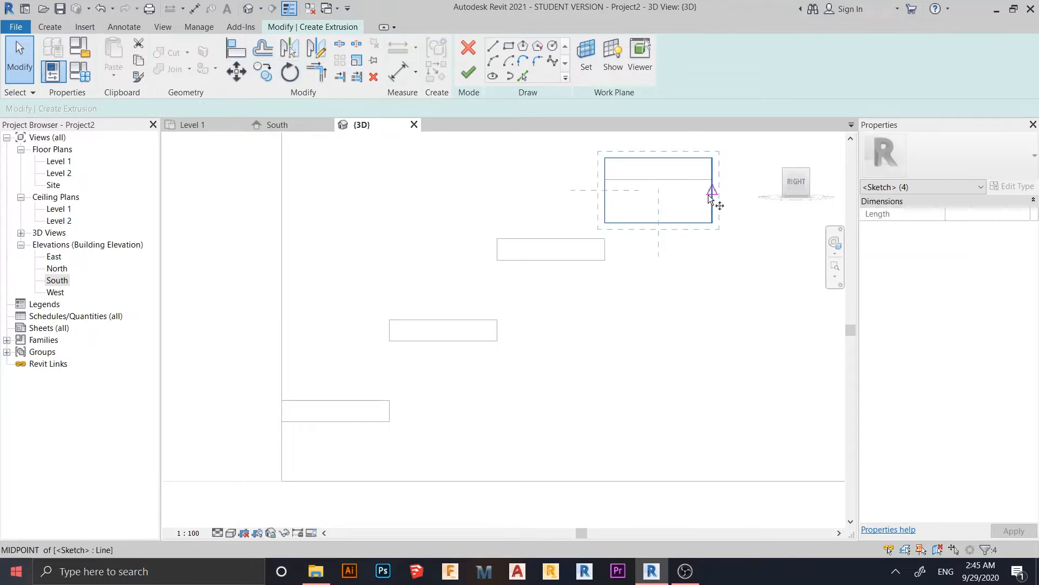
pyautogui.click(712, 180)
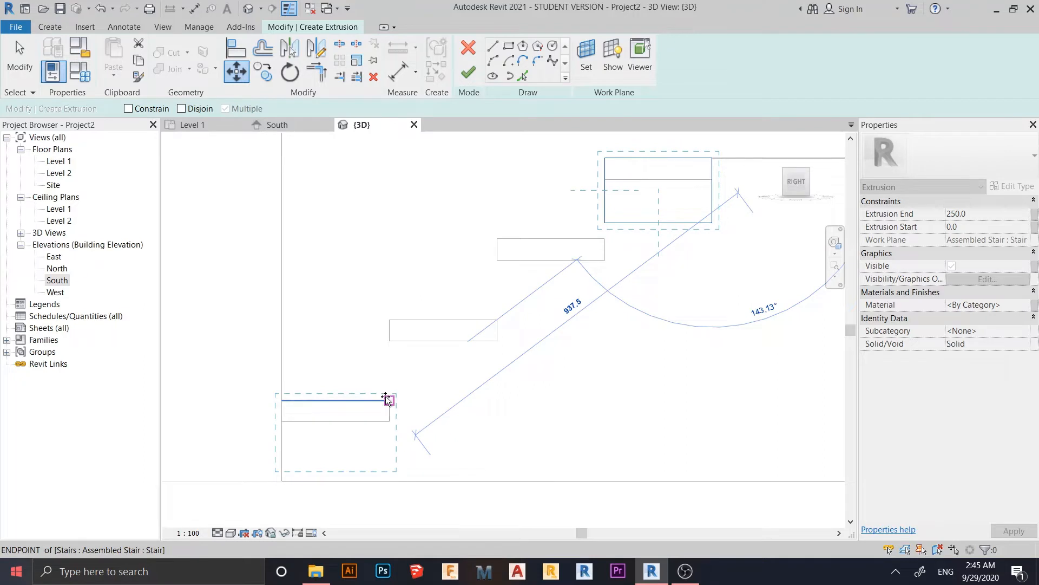
pyautogui.click(388, 400)
# Finish the profile sketch on the lowest tread as a solid extrusion 250 mm deep.
pyautogui.moveTo(388, 399)
pyautogui.keyDown('shift'); pyautogui.mouseDown(button='middle')
pyautogui.moveTo(490, 341)
pyautogui.moveTo(469, 373)
pyautogui.moveTo(501, 408)
pyautogui.moveTo(557, 434)
pyautogui.moveTo(580, 434)
pyautogui.mouseUp(button='middle'); pyautogui.keyUp('shift')
pyautogui.scroll(-1, 433, 418)
pyautogui.moveTo(434, 418); pyautogui.dragTo(531, 426, button='middle')
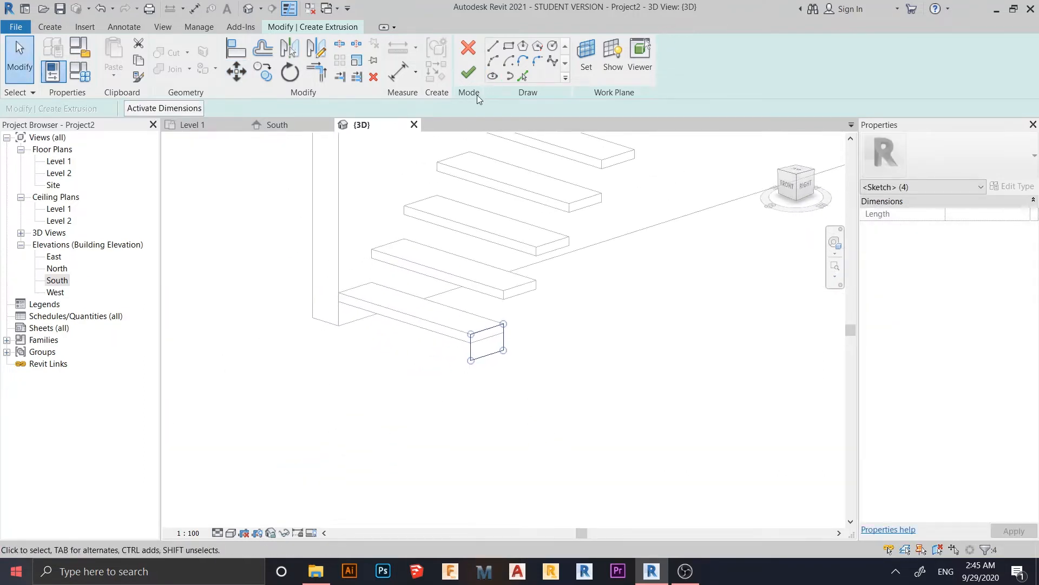
pyautogui.click(469, 72)
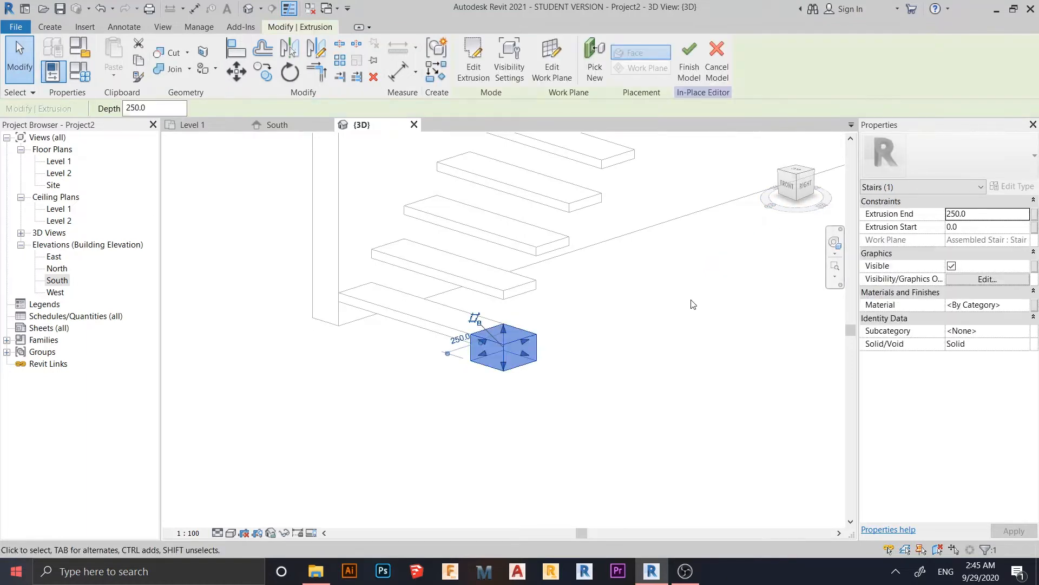
# From the Front view, stretch the extrusion to the wall face and pull its outer end back to the tread's end, making it 1000 mm long.
pyautogui.click(791, 182)
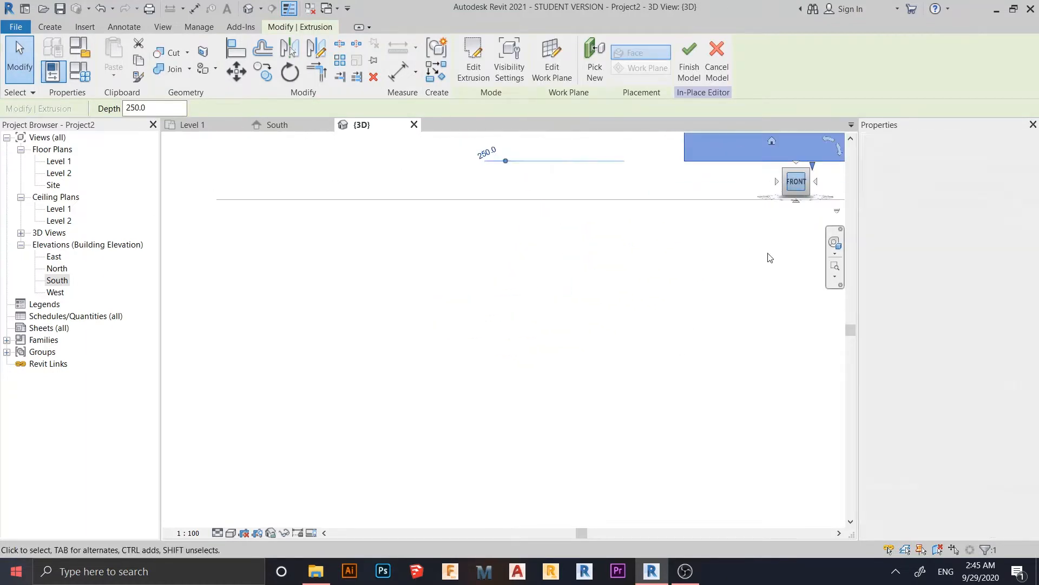
pyautogui.scroll(-1, 768, 253)
pyautogui.moveTo(749, 210); pyautogui.dragTo(488, 405, button='middle')
pyautogui.scroll(-5, 487, 405)
pyautogui.moveTo(559, 388); pyautogui.dragTo(736, 338, button='middle')
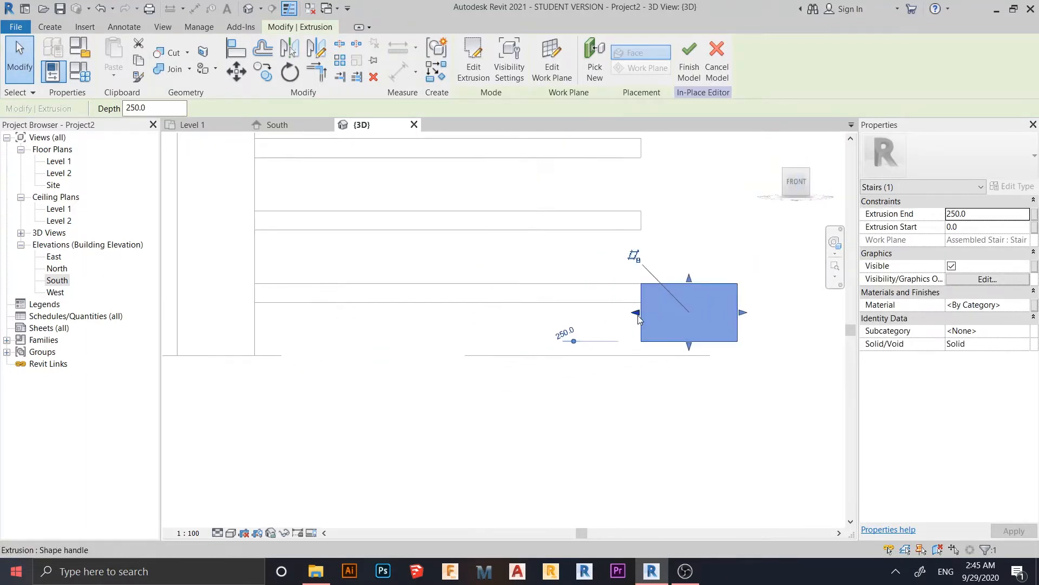
pyautogui.moveTo(638, 315); pyautogui.dragTo(289, 336)
pyautogui.scroll(-1, 617, 417)
pyautogui.scroll(2, 763, 356)
pyautogui.moveTo(713, 320); pyautogui.dragTo(596, 320)
pyautogui.keyDown('shift'); pyautogui.moveTo(615, 344); pyautogui.dragTo(551, 417, button='middle'); pyautogui.keyUp('shift')
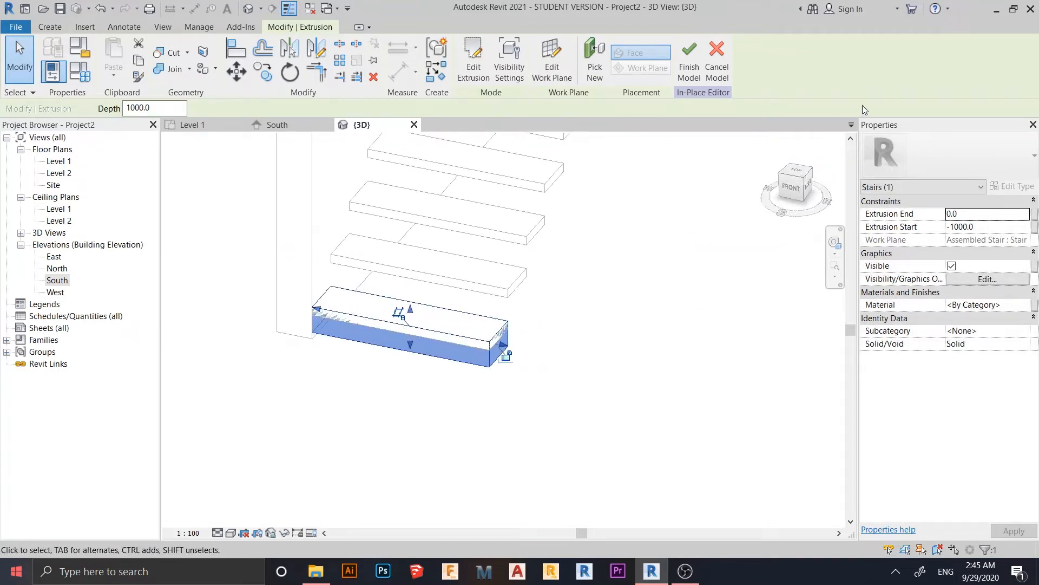
# Associate the extrusion's material with a new type-based family parameter named Stair.
pyautogui.click(1035, 305)
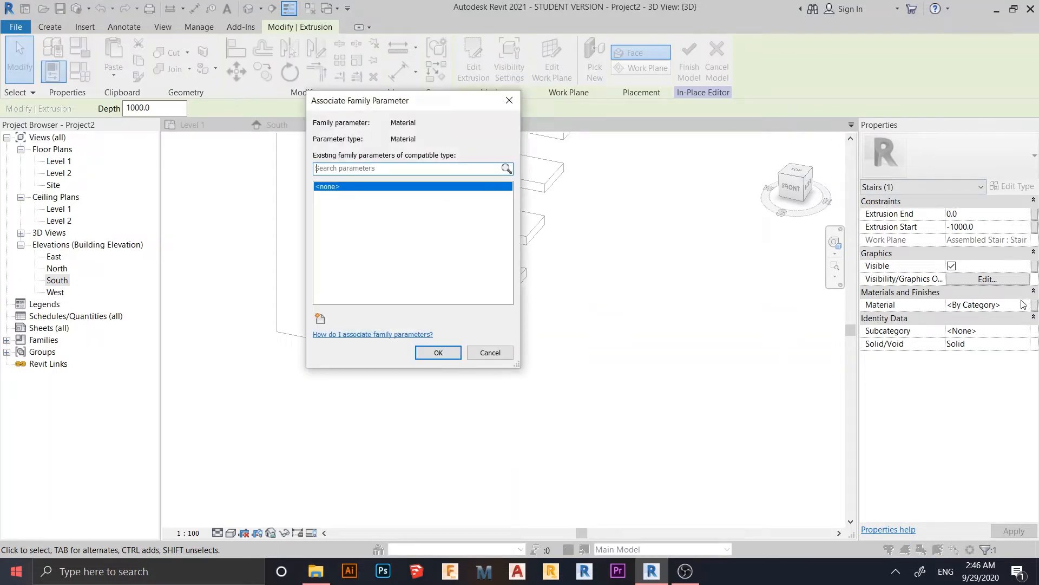
pyautogui.moveTo(422, 102); pyautogui.dragTo(516, 103)
pyautogui.click(415, 316)
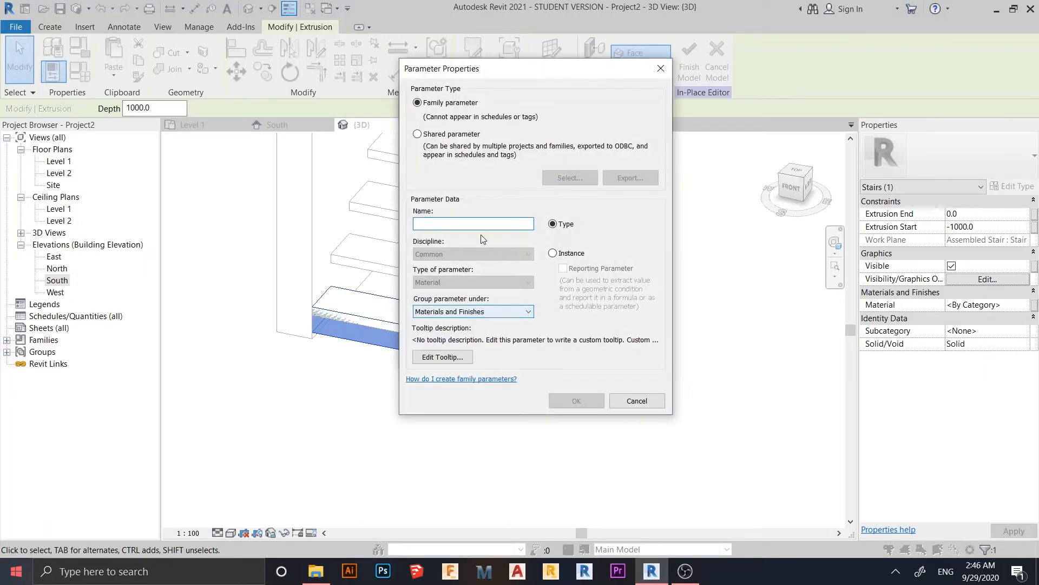
pyautogui.write('Stair')
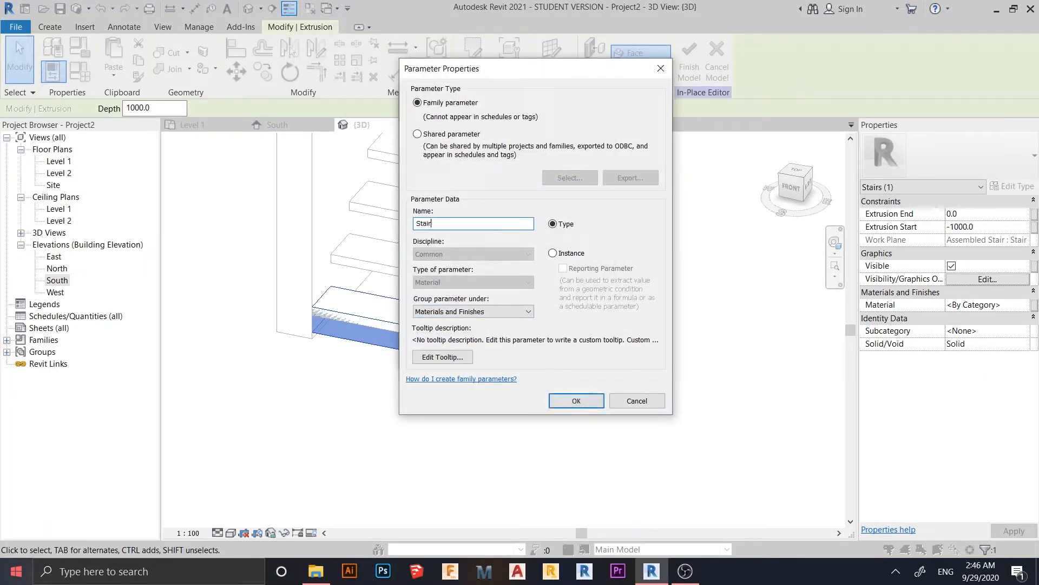
pyautogui.press('Return')
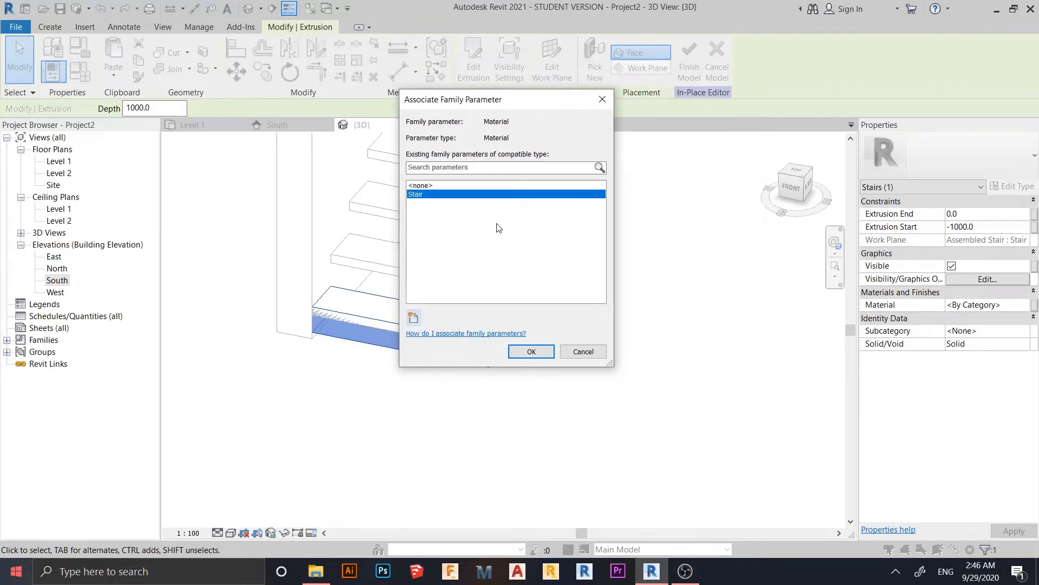
pyautogui.click(532, 353)
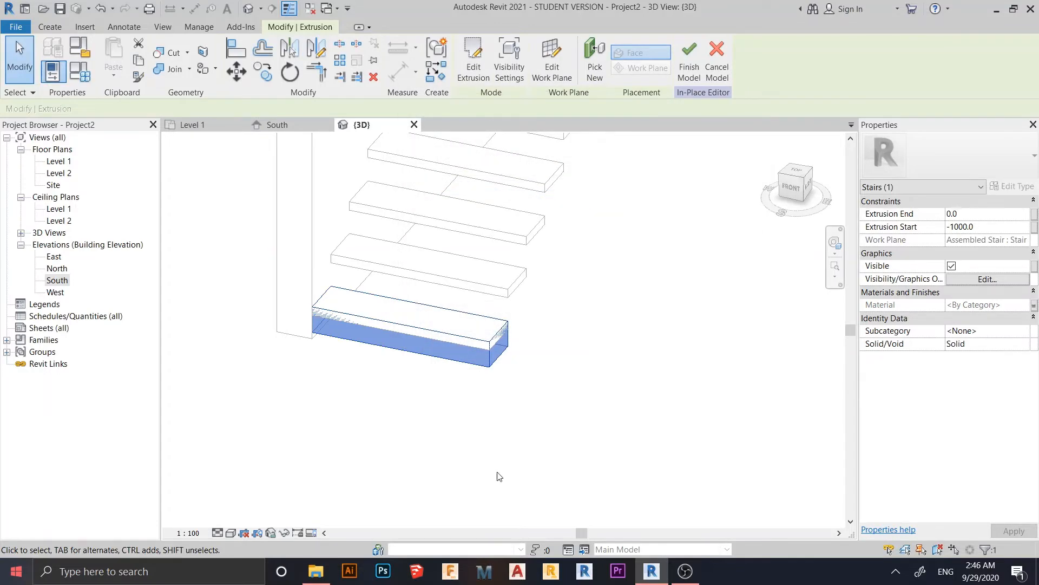
# From the family types, create a new material named Stair for the Stair material parameter.
pyautogui.click(81, 71)
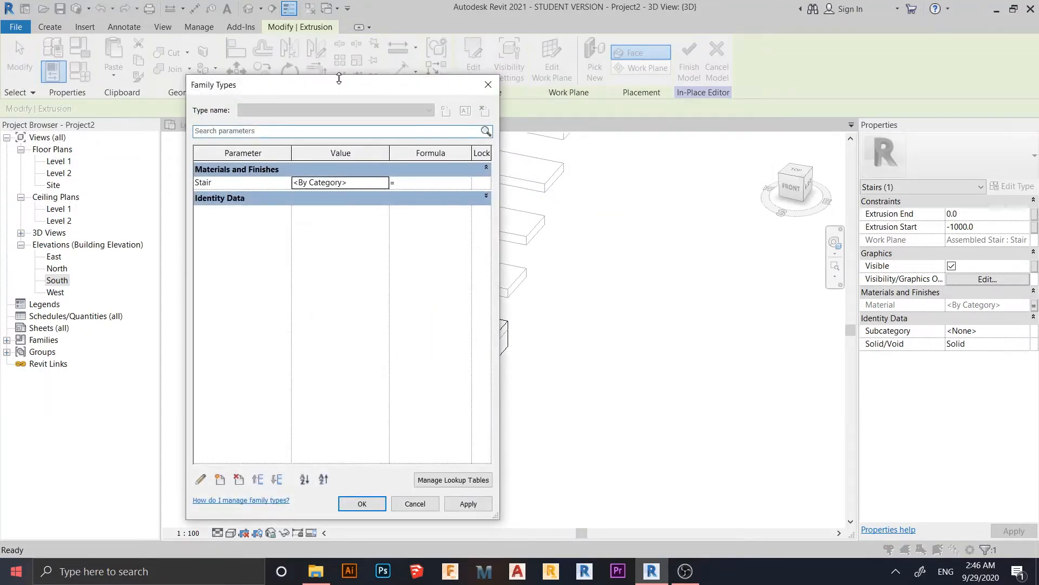
pyautogui.moveTo(336, 86); pyautogui.dragTo(486, 58)
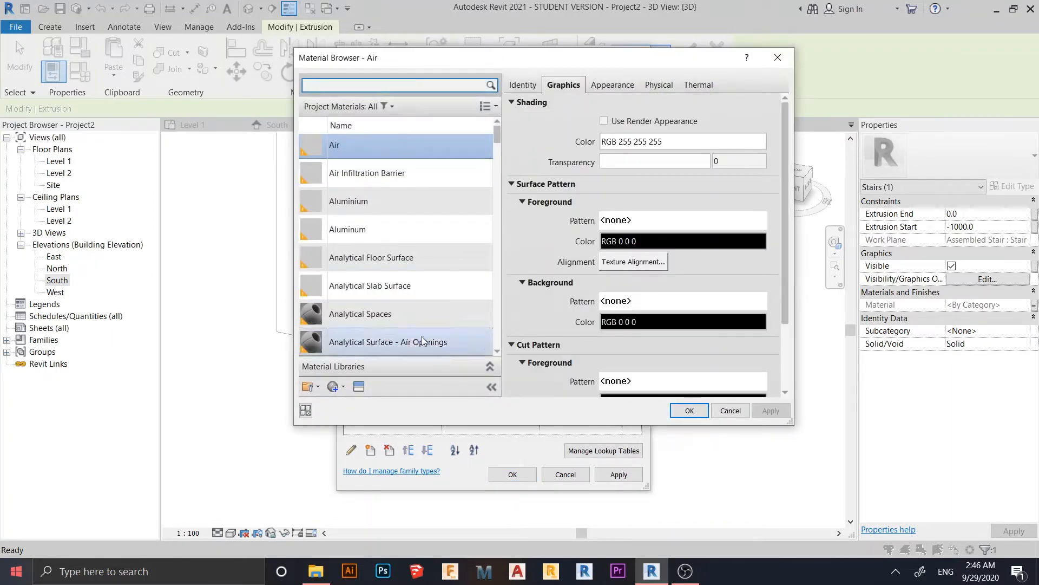
pyautogui.click(334, 387)
pyautogui.click(369, 400)
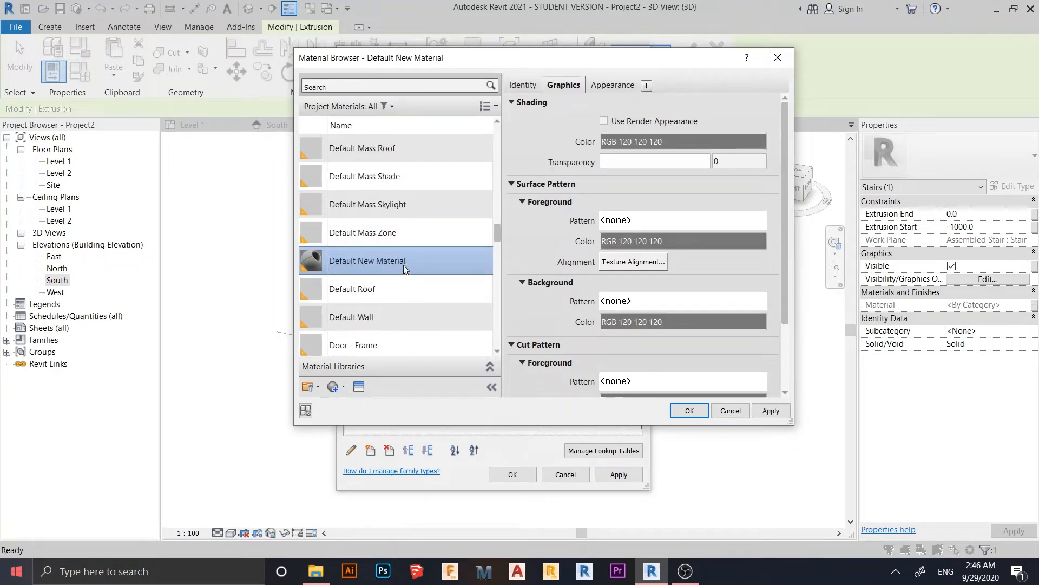
pyautogui.rightClick(404, 265)
pyautogui.click(442, 303)
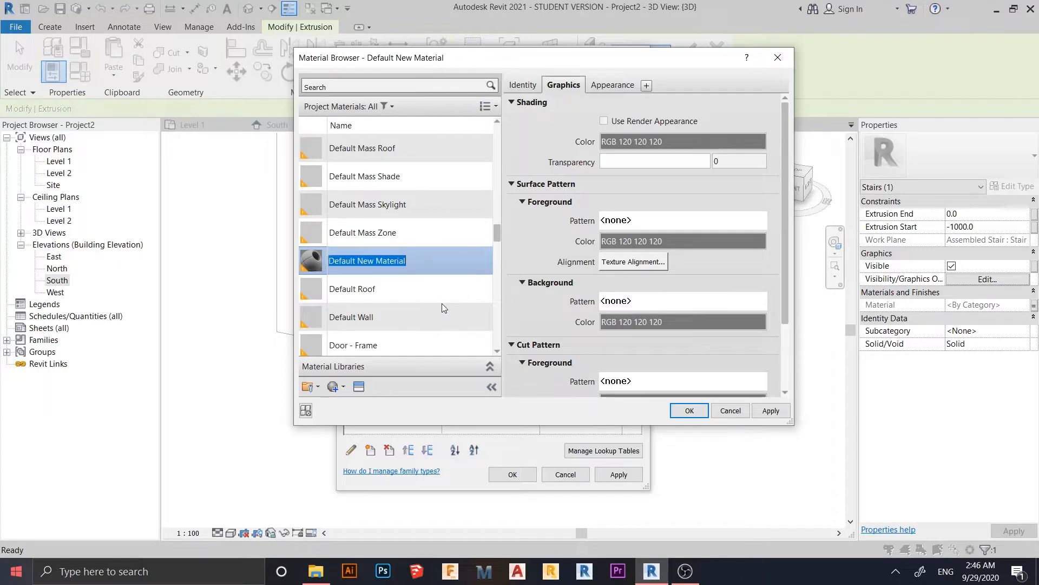
pyautogui.write('Stair')
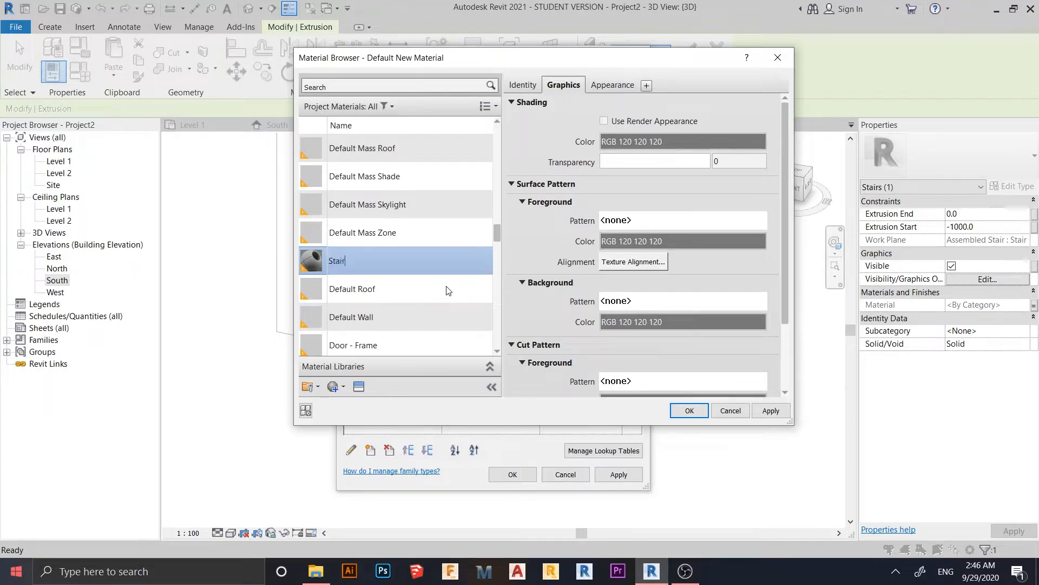
pyautogui.press('Return')
# Give the Stair material the Blocks concrete appearance from the Appearance Library and assign it to the Stair parameter.
pyautogui.click(358, 387)
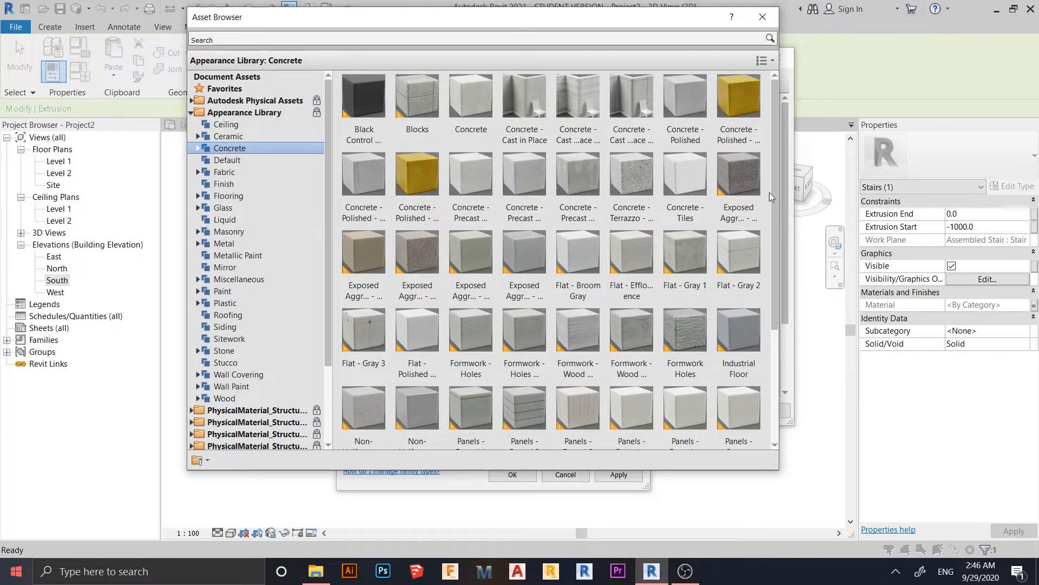
pyautogui.scroll(-1, 596, 400)
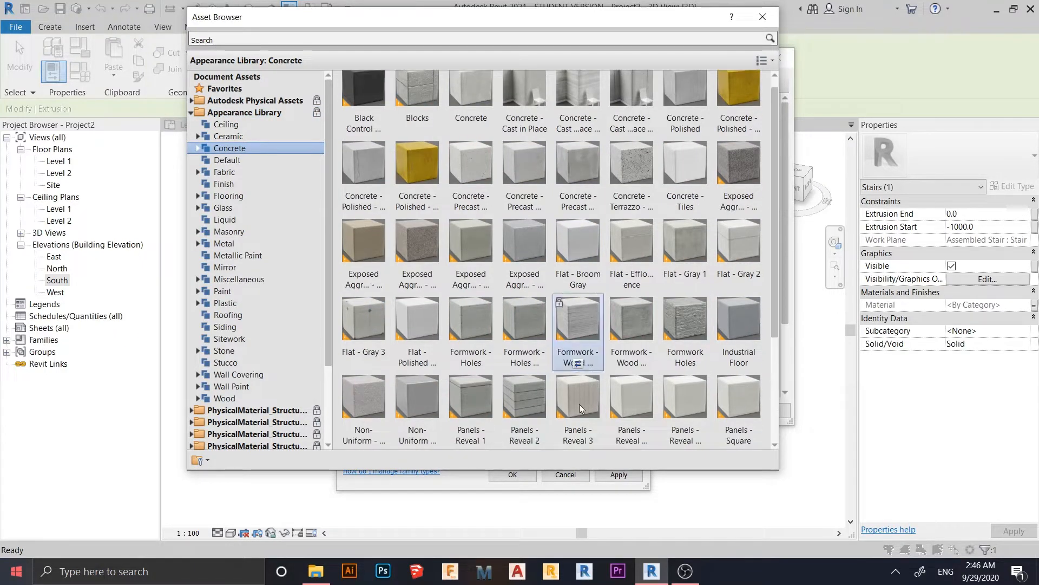
pyautogui.scroll(3, 539, 313)
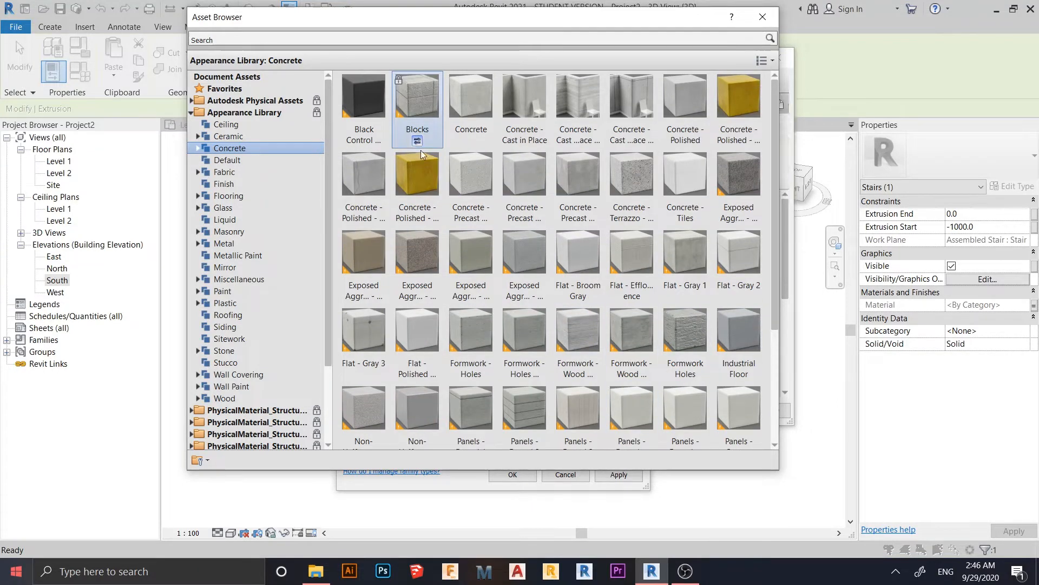
pyautogui.click(762, 18)
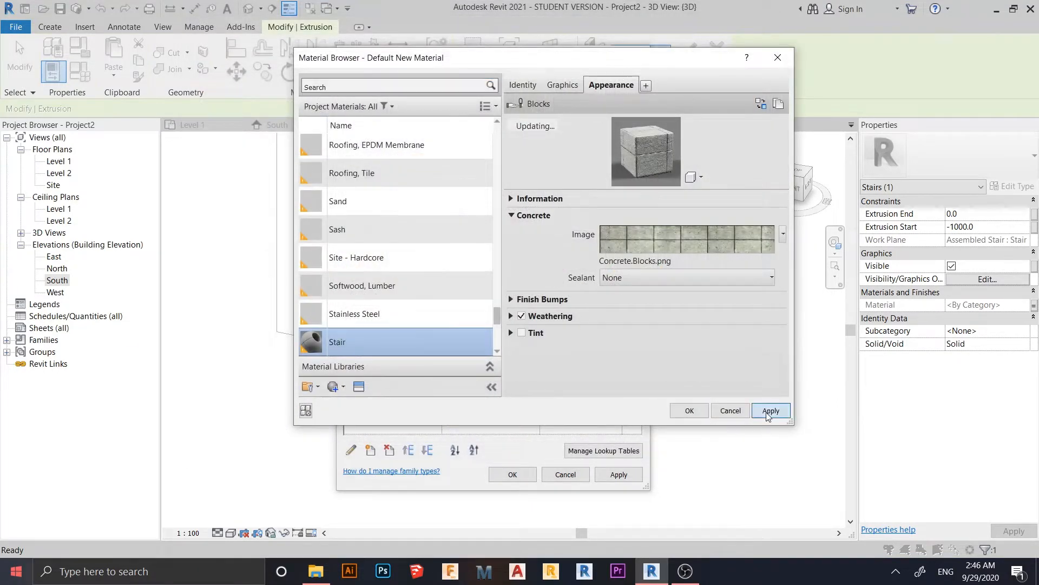
pyautogui.click(771, 410)
pyautogui.click(690, 412)
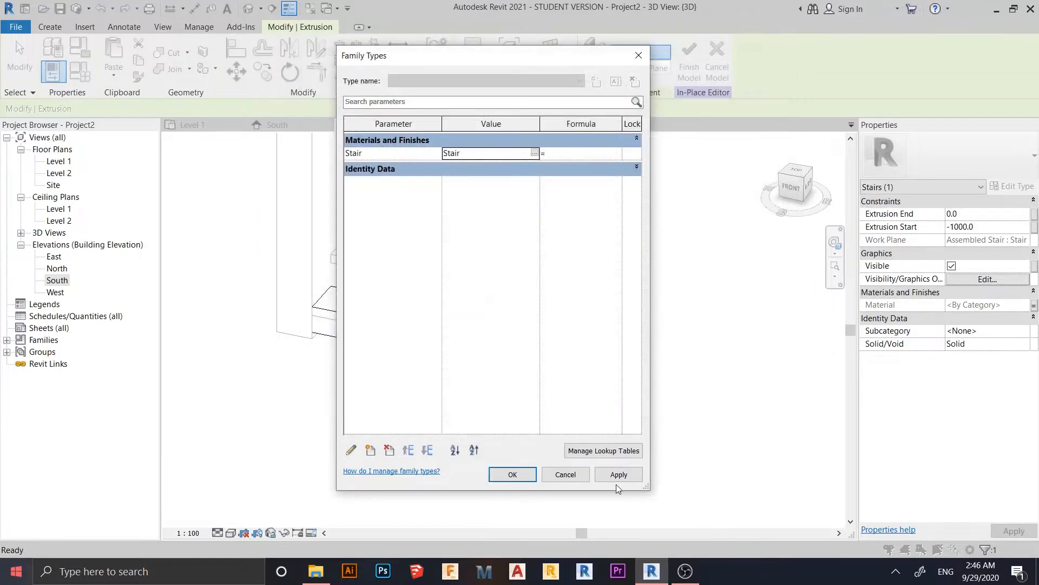
pyautogui.click(528, 470)
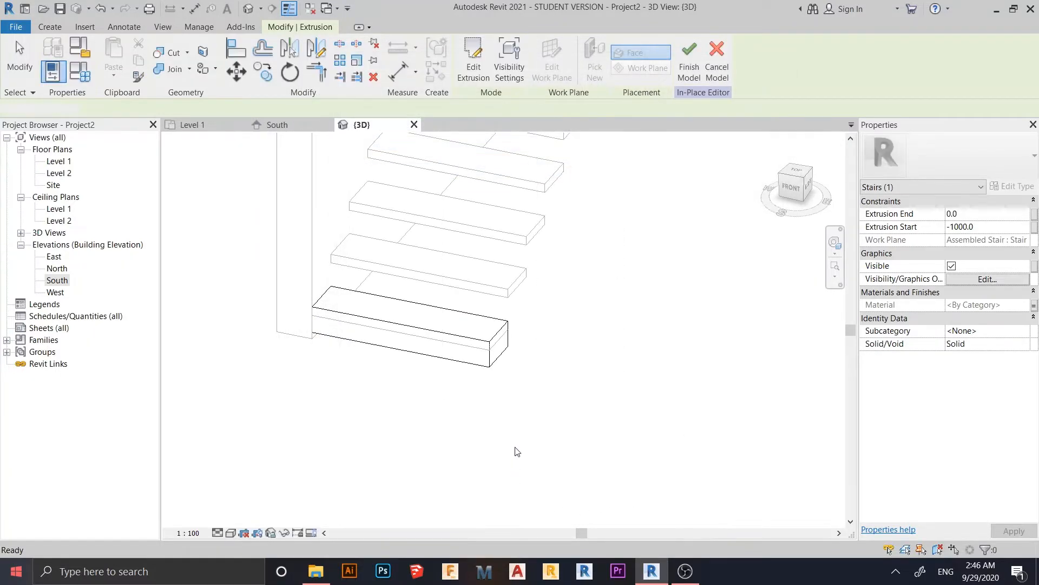
# Finish the in-place model of the lowest concrete tread.
pyautogui.moveTo(573, 431)
pyautogui.keyDown('shift'); pyautogui.mouseDown(button='middle')
pyautogui.moveTo(584, 442)
pyautogui.moveTo(568, 444)
pyautogui.mouseUp(button='middle'); pyautogui.keyUp('shift')
pyautogui.moveTo(547, 343); pyautogui.dragTo(471, 352, button='middle')
pyautogui.keyDown('shift'); pyautogui.moveTo(471, 352); pyautogui.dragTo(374, 387, button='middle'); pyautogui.keyUp('shift')
pyautogui.click(467, 60)
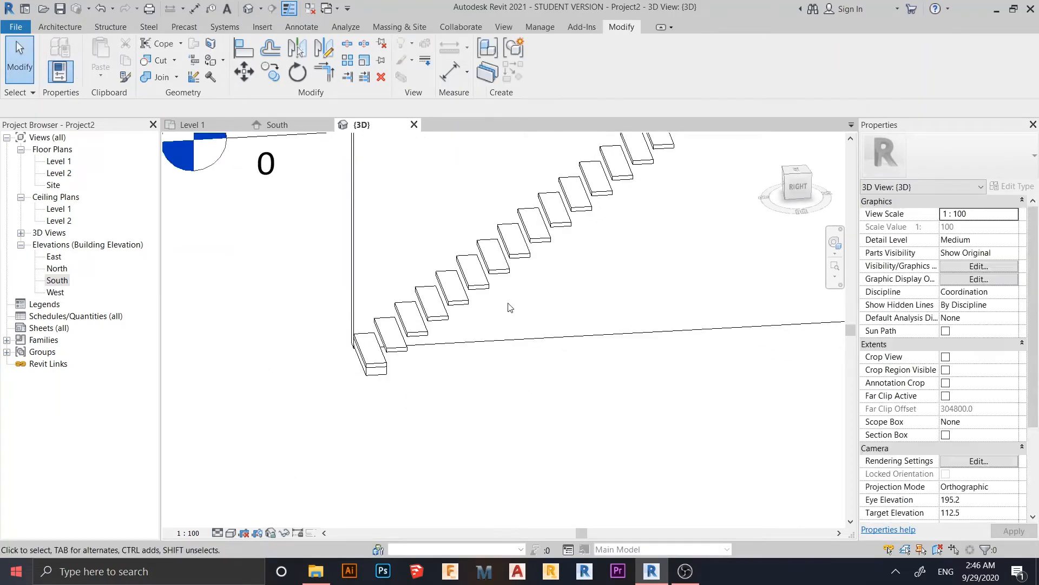
# Examine the new concrete tread and the reference stair, selecting each in turn to compare them from several angles.
pyautogui.scroll(-5, 509, 346)
pyautogui.keyDown('shift'); pyautogui.moveTo(485, 419); pyautogui.dragTo(441, 364, button='middle'); pyautogui.keyUp('shift')
pyautogui.scroll(5, 469, 371)
pyautogui.scroll(2, 470, 372)
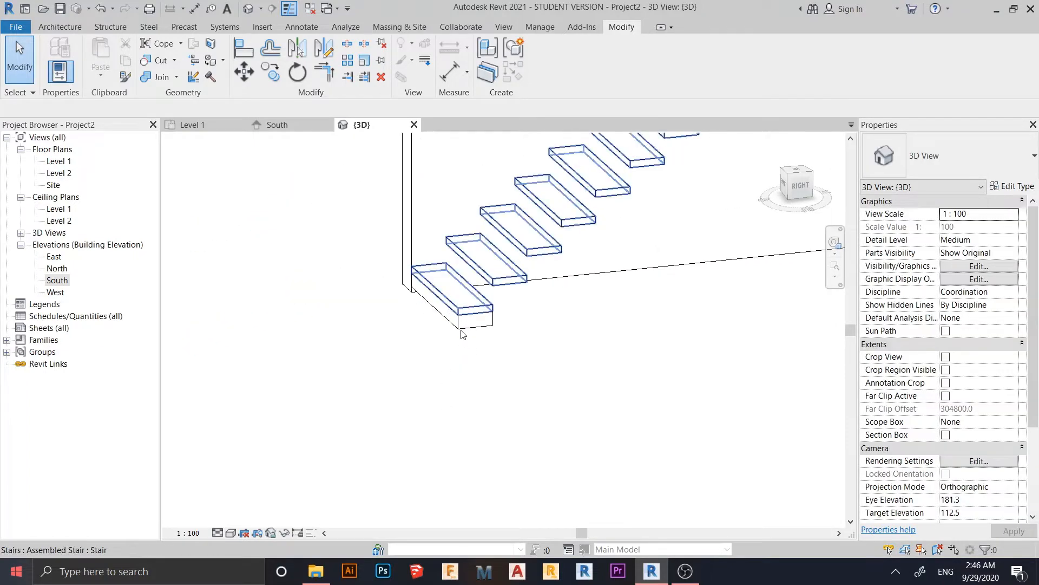
pyautogui.click(458, 306)
pyautogui.keyDown('shift'); pyautogui.moveTo(477, 422); pyautogui.dragTo(538, 447, button='middle'); pyautogui.keyUp('shift')
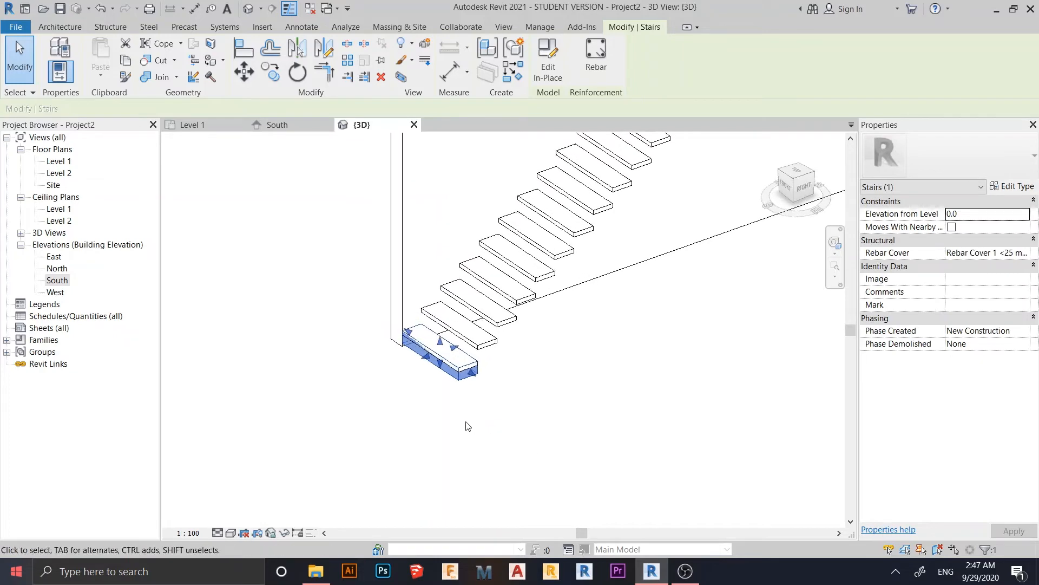
pyautogui.scroll(2, 488, 415)
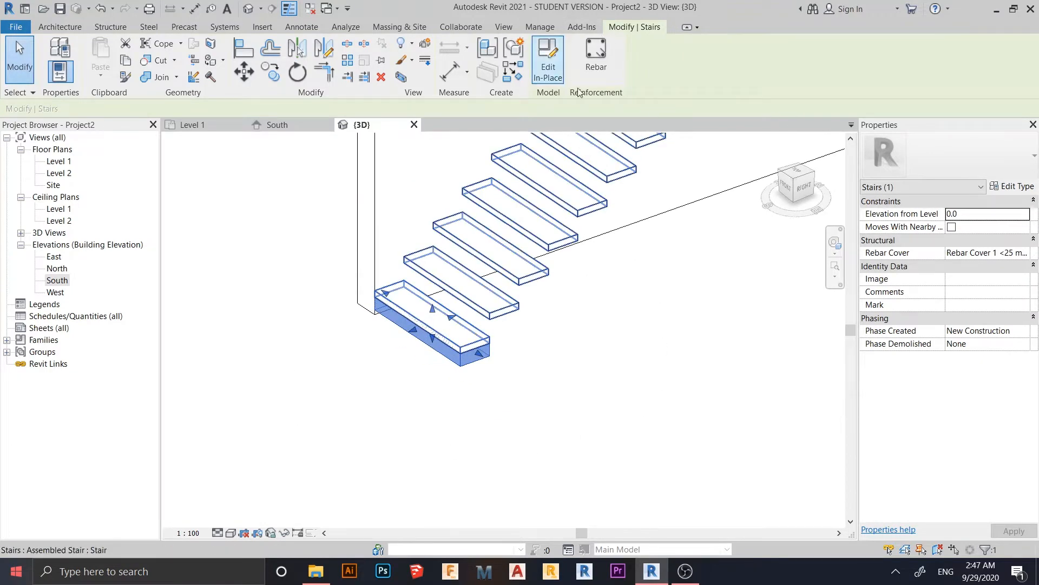
pyautogui.moveTo(654, 357); pyautogui.dragTo(626, 456, button='middle')
pyautogui.click(643, 388)
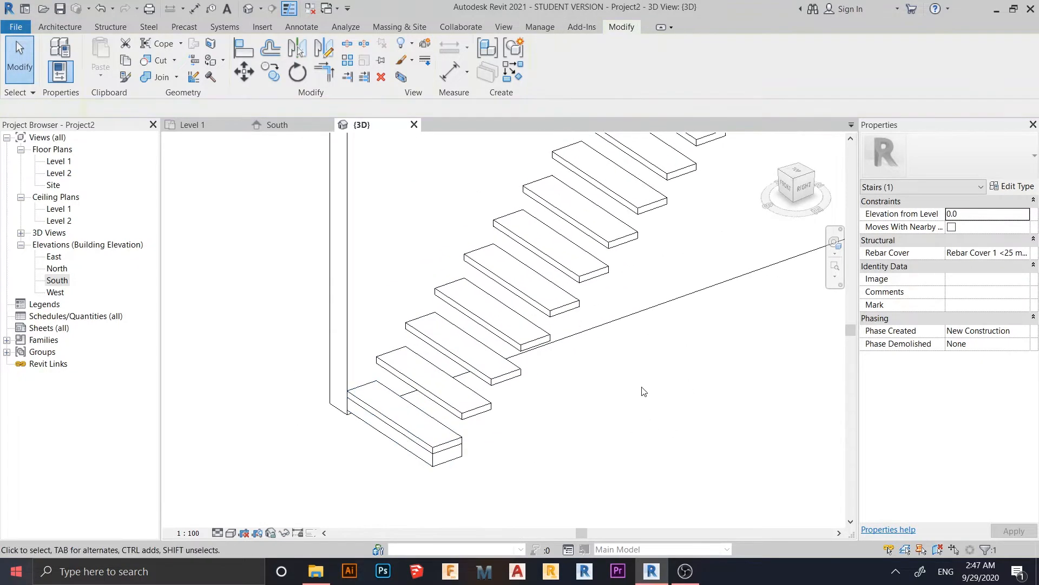
pyautogui.click(556, 319)
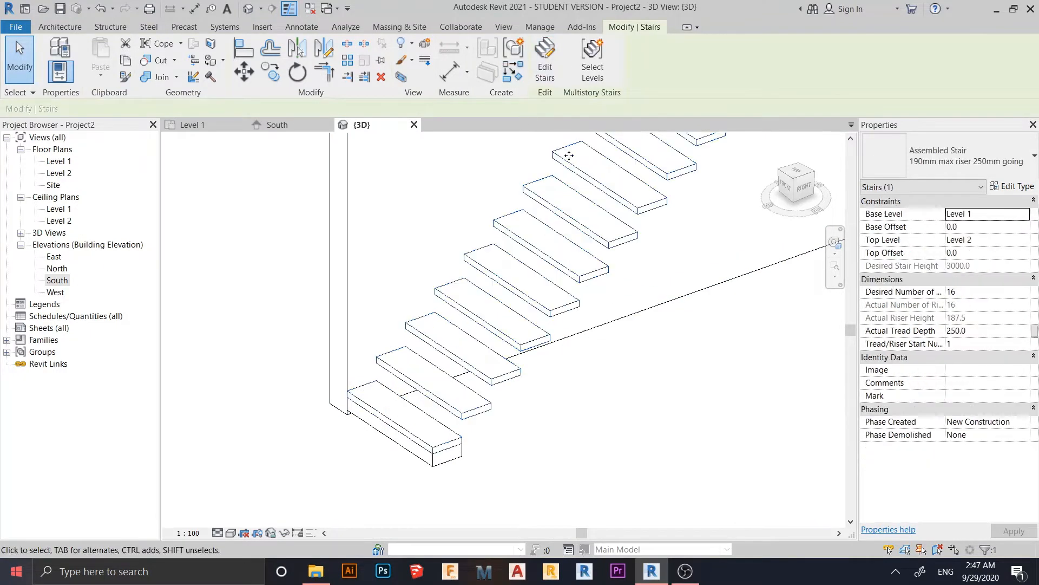
pyautogui.scroll(-3, 589, 450)
pyautogui.keyDown('shift'); pyautogui.moveTo(582, 423); pyautogui.dragTo(554, 406, button='middle'); pyautogui.keyUp('shift')
pyautogui.scroll(-3, 559, 431)
pyautogui.scroll(5, 529, 433)
pyautogui.click(545, 418)
pyautogui.scroll(2, 555, 406)
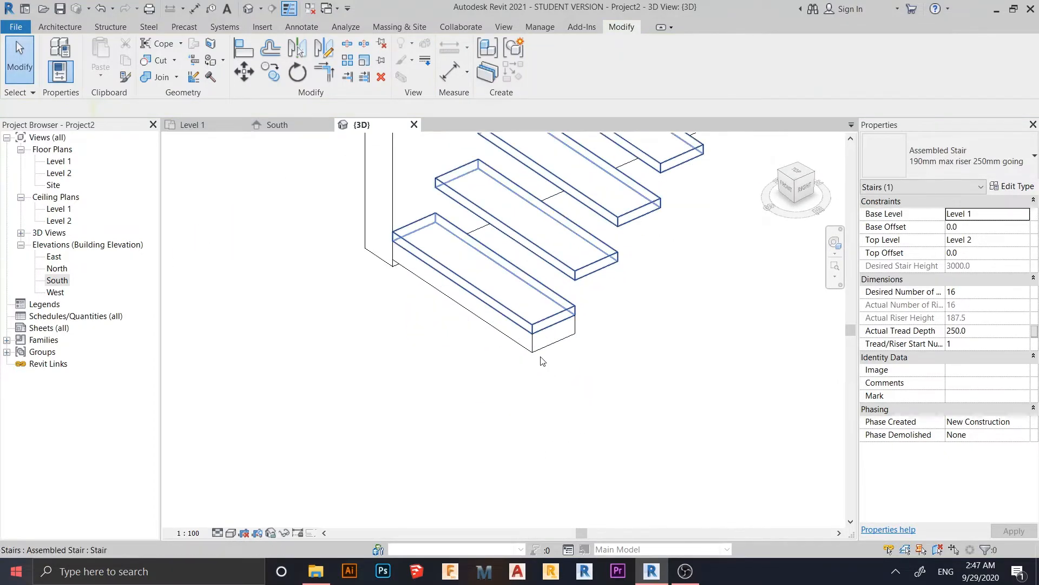
pyautogui.keyDown('shift'); pyautogui.moveTo(514, 352); pyautogui.dragTo(481, 271, button='middle'); pyautogui.keyUp('shift')
# Temporarily isolate the in-place concrete tread in the 3D view.
pyautogui.click(482, 272)
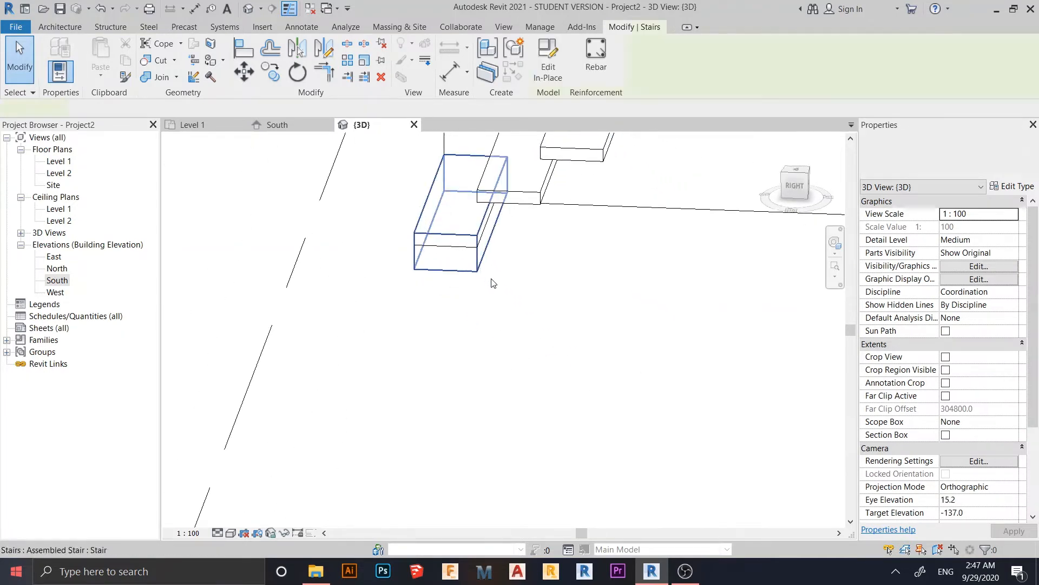
pyautogui.scroll(-2, 506, 301)
pyautogui.press('h')
pyautogui.press('i')
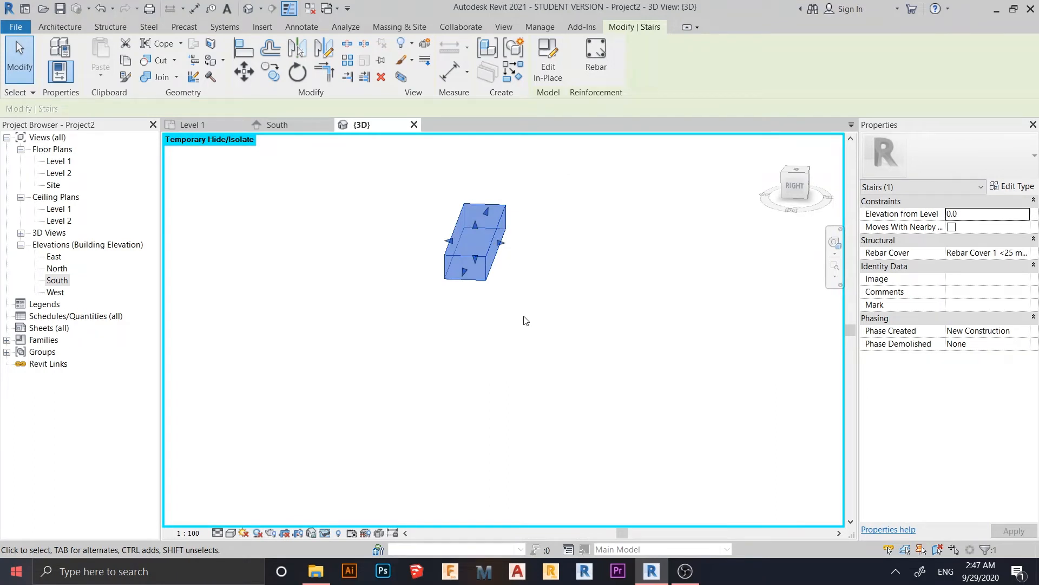
pyautogui.keyDown('shift'); pyautogui.moveTo(525, 320); pyautogui.dragTo(545, 385, button='middle'); pyautogui.keyUp('shift')
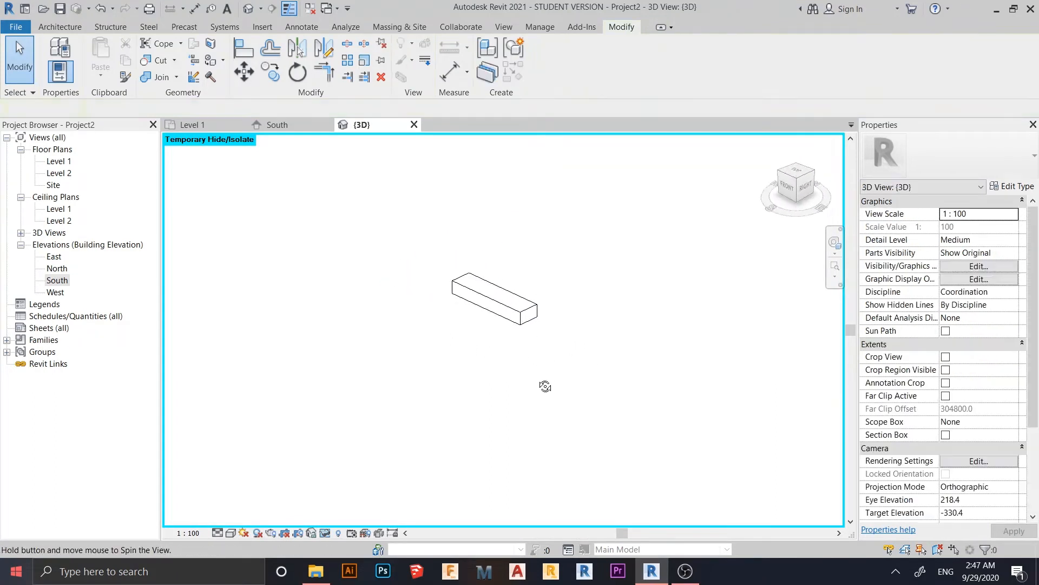
pyautogui.scroll(2, 557, 379)
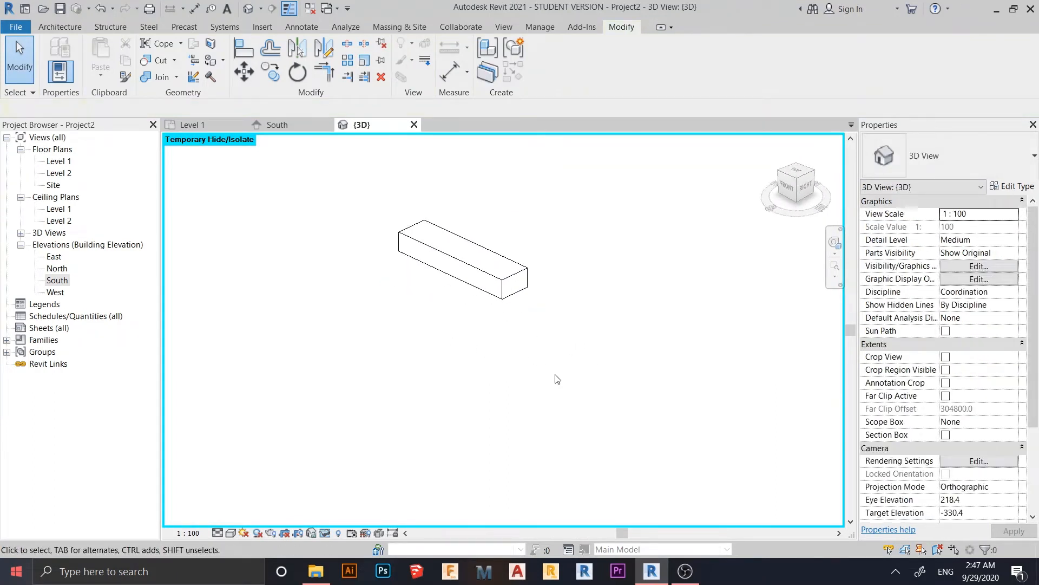
# Start an aligned Free Form Rebar in the isolated tread and select its long faces as host surfaces, leaving out the outer end.
pyautogui.click(517, 295)
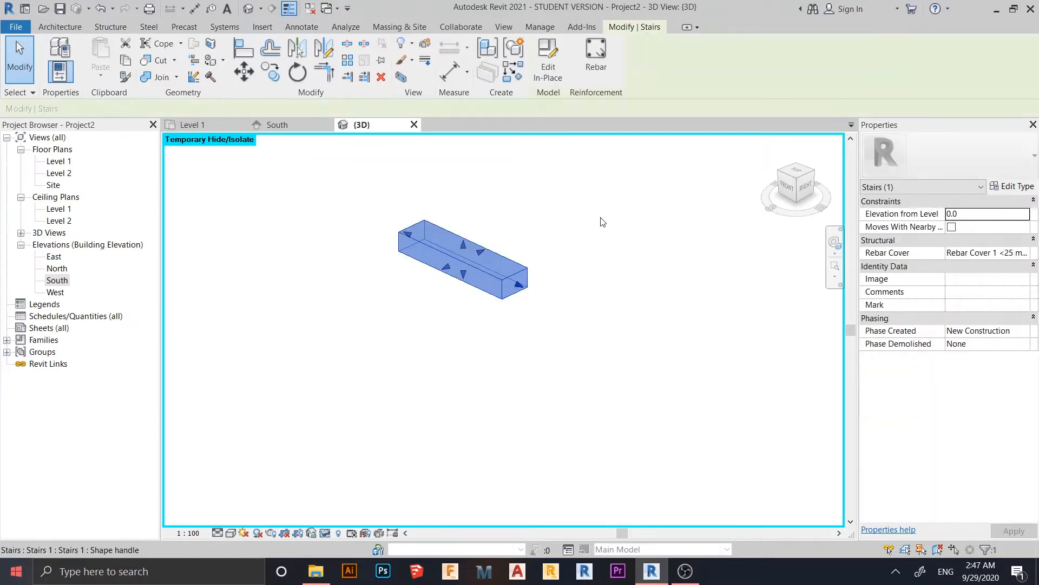
pyautogui.click(595, 54)
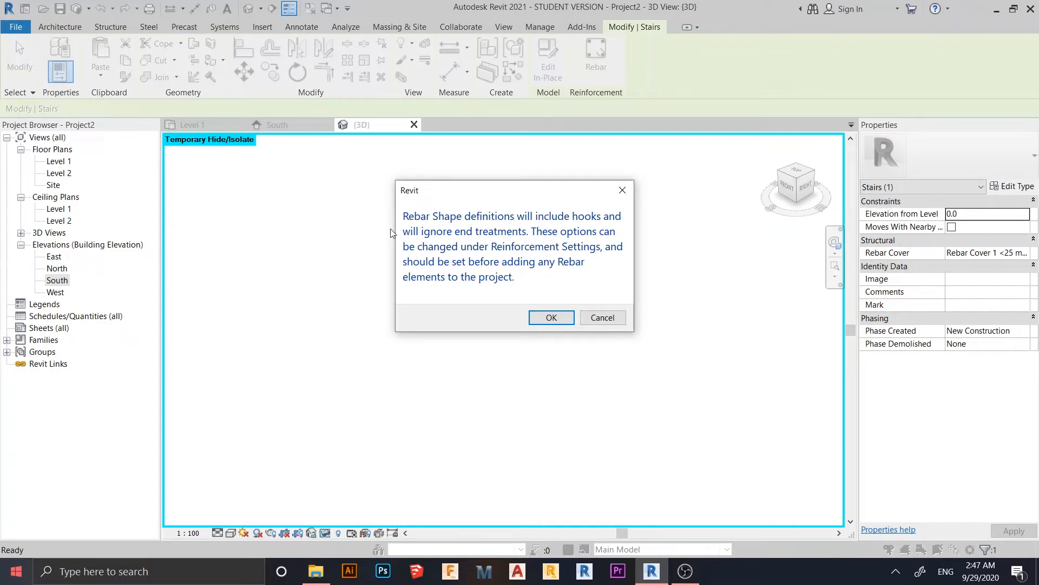
pyautogui.click(545, 318)
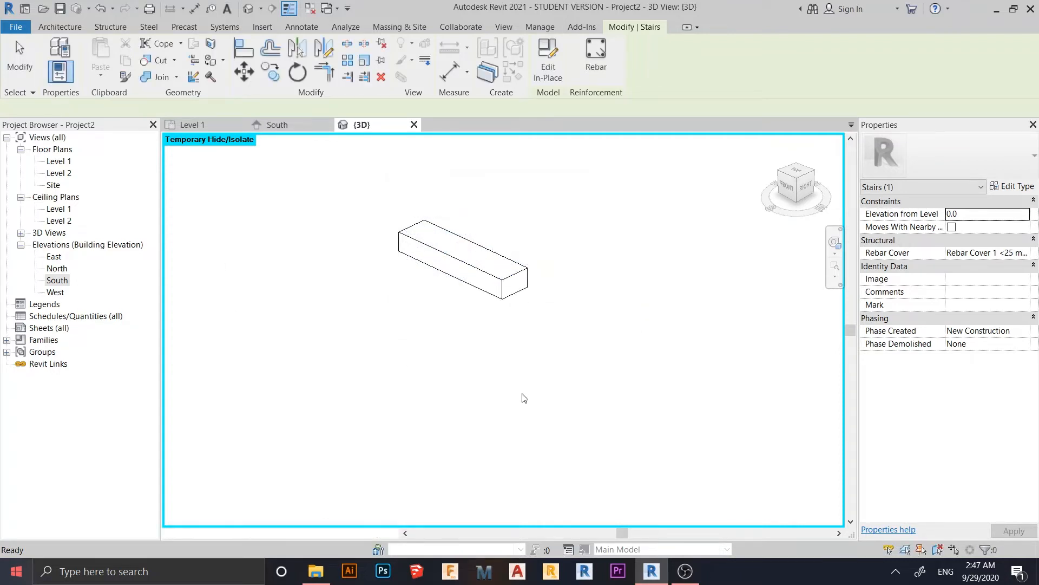
pyautogui.scroll(-2, 516, 399)
pyautogui.moveTo(460, 392)
pyautogui.keyDown('shift'); pyautogui.mouseDown(button='middle')
pyautogui.moveTo(499, 399)
pyautogui.moveTo(464, 421)
pyautogui.moveTo(470, 407)
pyautogui.mouseUp(button='middle'); pyautogui.keyUp('shift')
pyautogui.moveTo(551, 406)
pyautogui.mouseDown(button='middle')
pyautogui.moveTo(573, 410)
pyautogui.moveTo(543, 406)
pyautogui.mouseUp(button='middle')
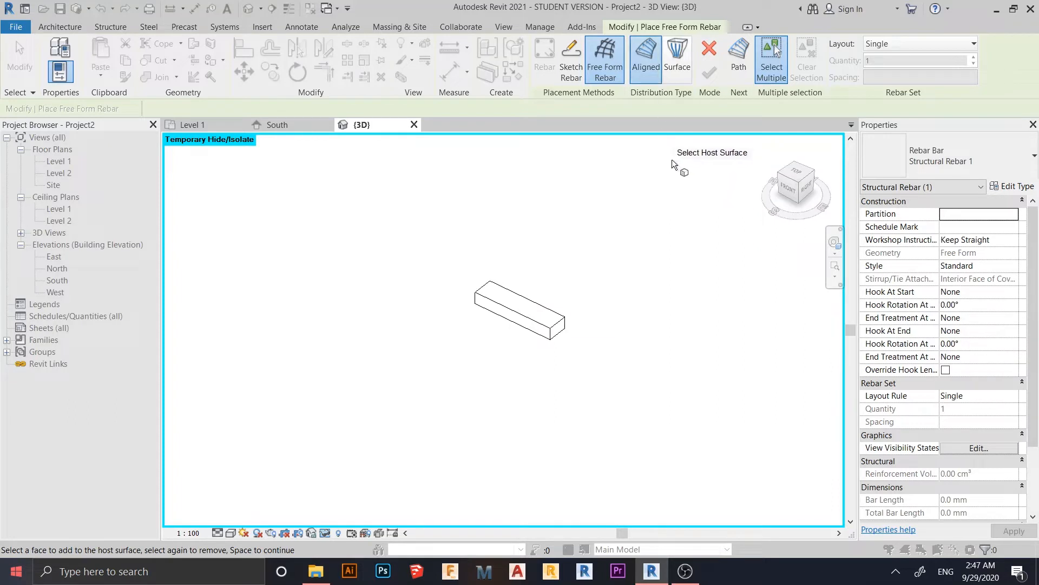
pyautogui.click(678, 66)
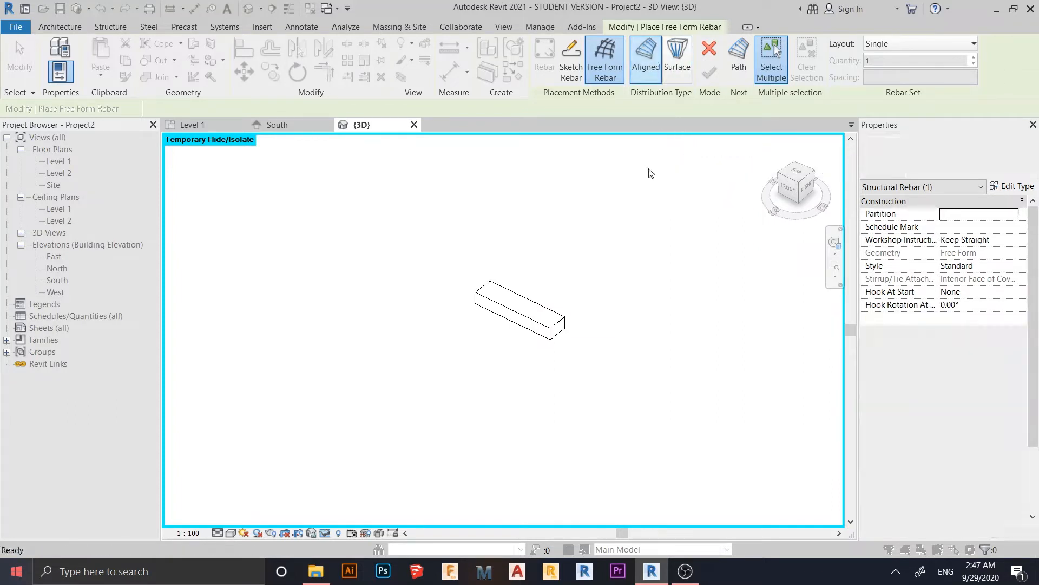
pyautogui.scroll(4, 563, 347)
pyautogui.keyDown('shift'); pyautogui.moveTo(440, 405); pyautogui.dragTo(519, 265, button='middle'); pyautogui.keyUp('shift')
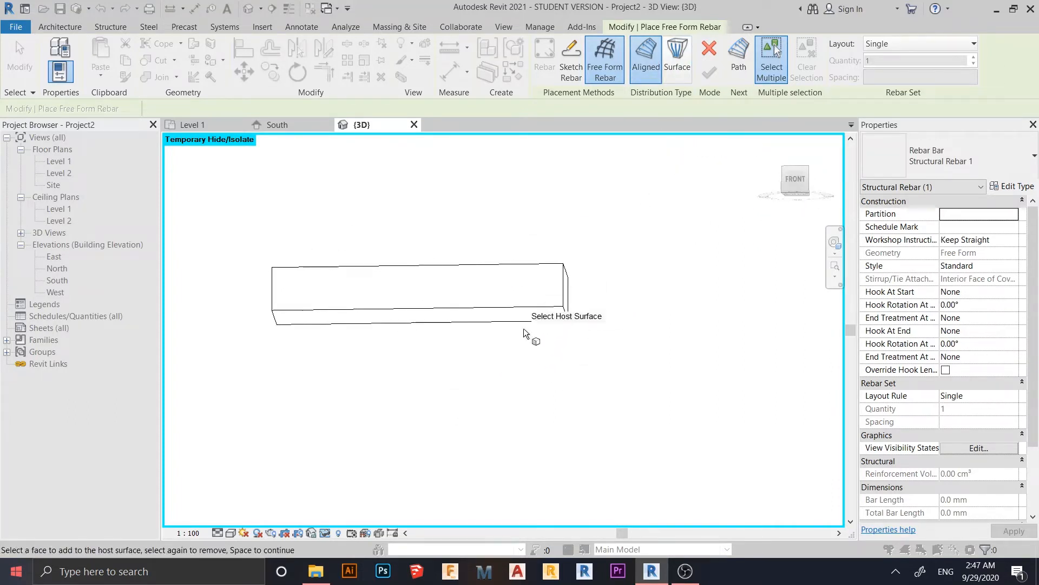
pyautogui.click(524, 314)
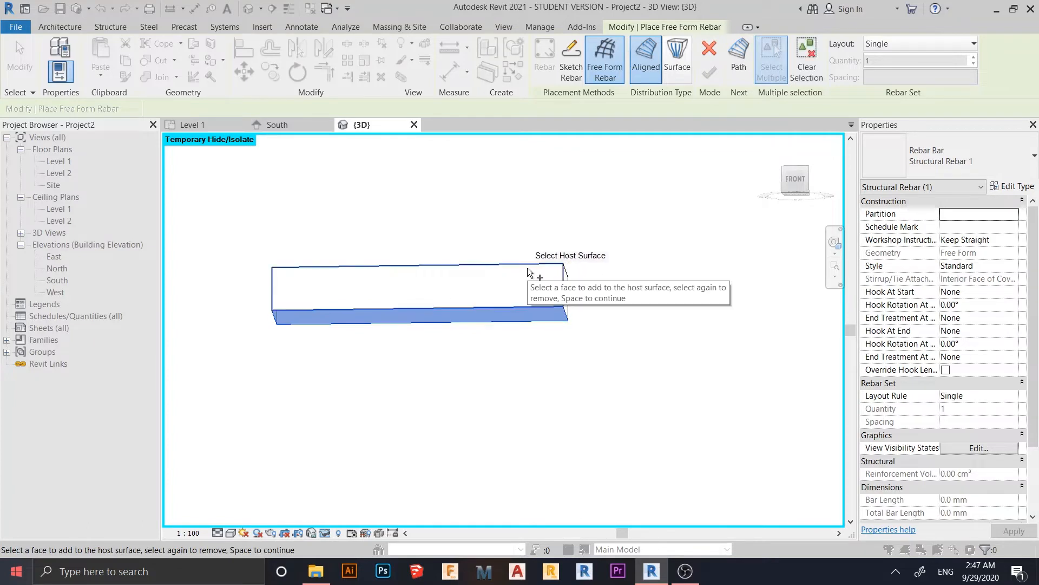
pyautogui.keyDown('shift'); pyautogui.moveTo(530, 267); pyautogui.dragTo(683, 357, button='middle'); pyautogui.keyUp('shift')
# Set the rebar layout to Fixed Number with quantity 5 and bar type 10M, and continue to path selection.
pyautogui.click(927, 48)
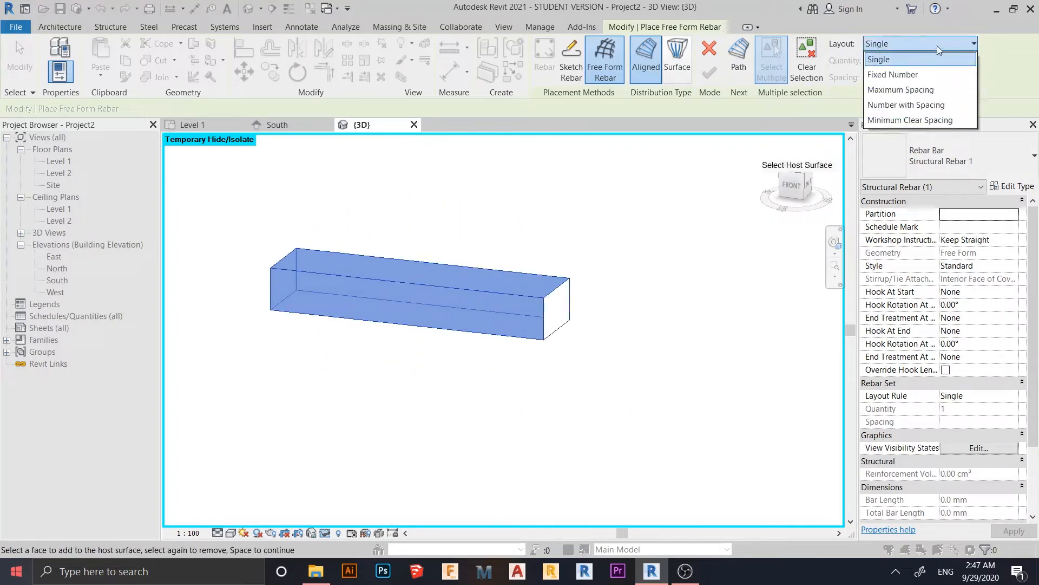
pyautogui.click(906, 75)
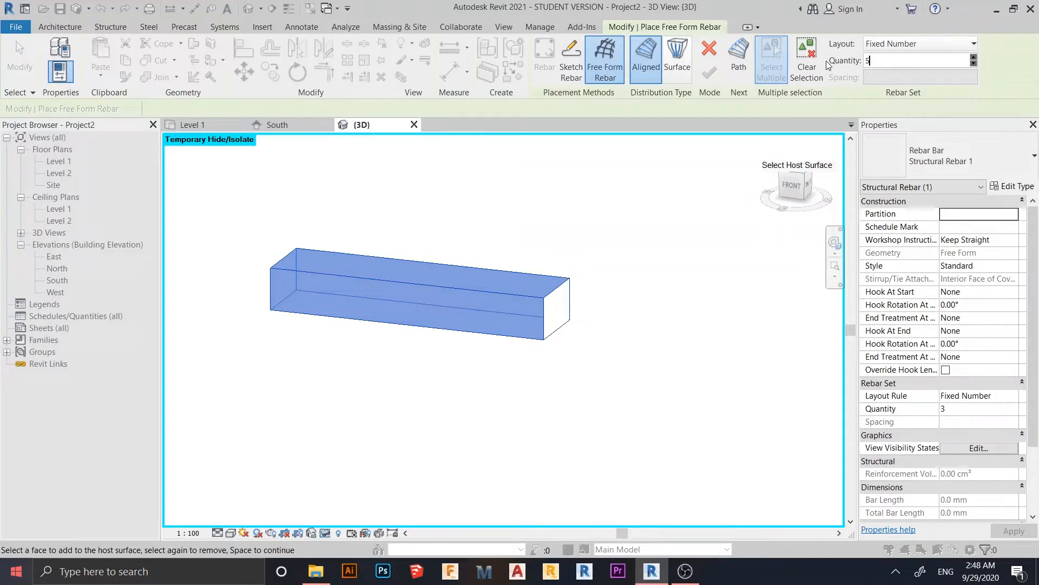
pyautogui.write('5')
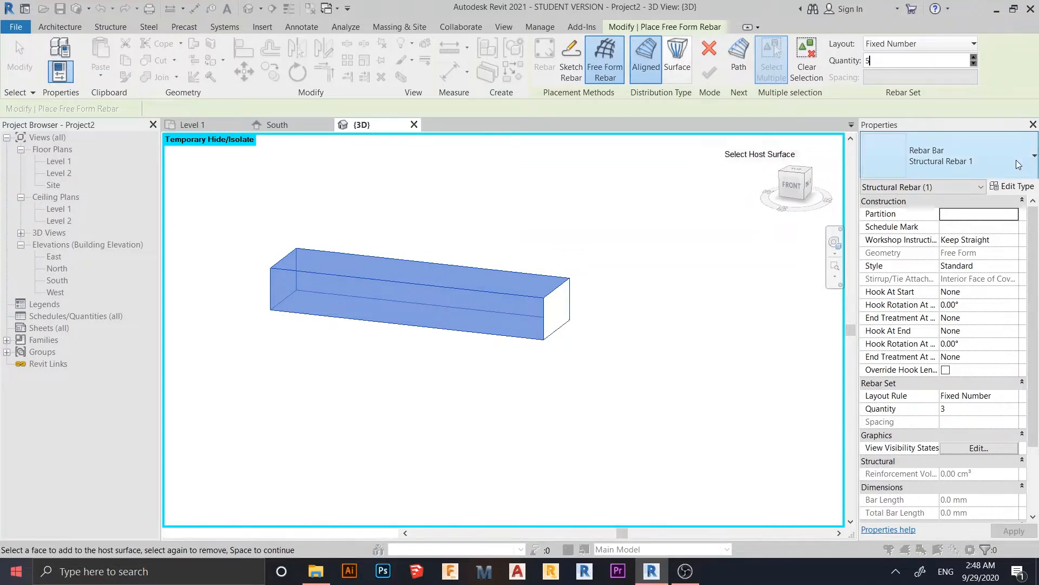
pyautogui.click(948, 157)
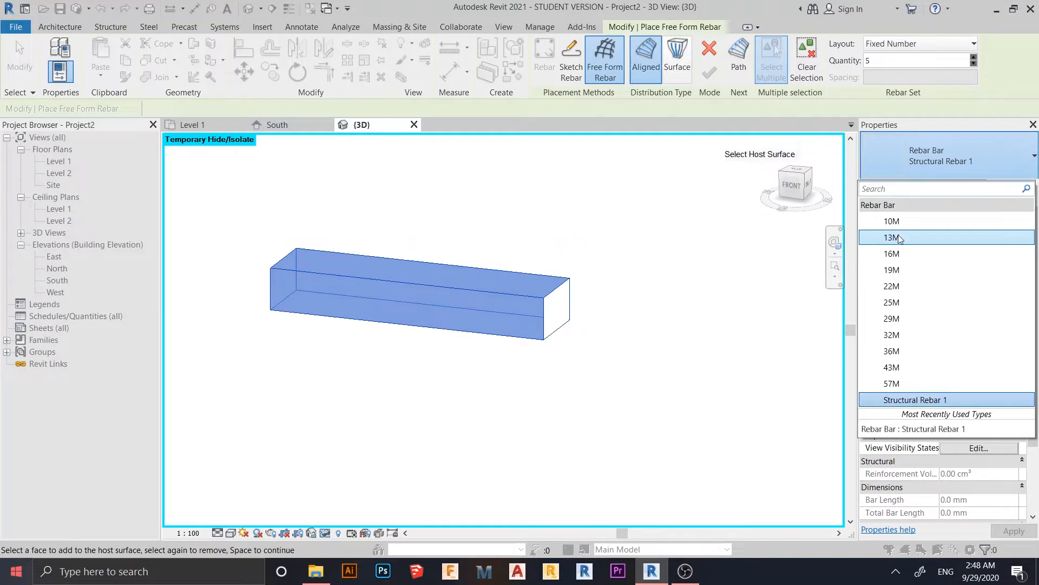
pyautogui.click(947, 219)
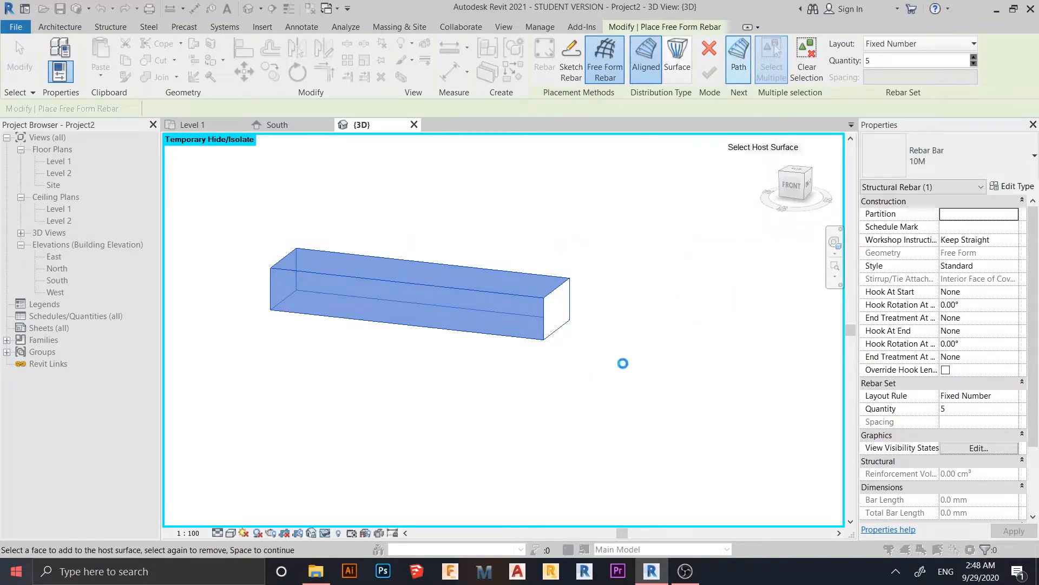
pyautogui.keyDown('shift'); pyautogui.moveTo(650, 340); pyautogui.dragTo(451, 404, button='middle'); pyautogui.keyUp('shift')
pyautogui.scroll(3, 456, 402)
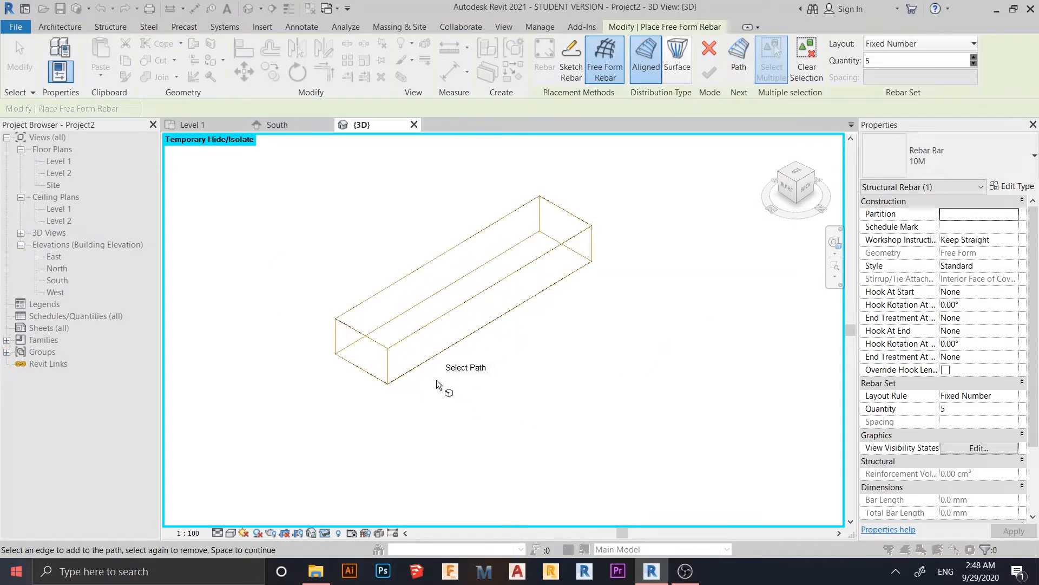
# Pick the tread's lower long edge as the rebar path and finish the five-bar free form rebar set.
pyautogui.click(436, 358)
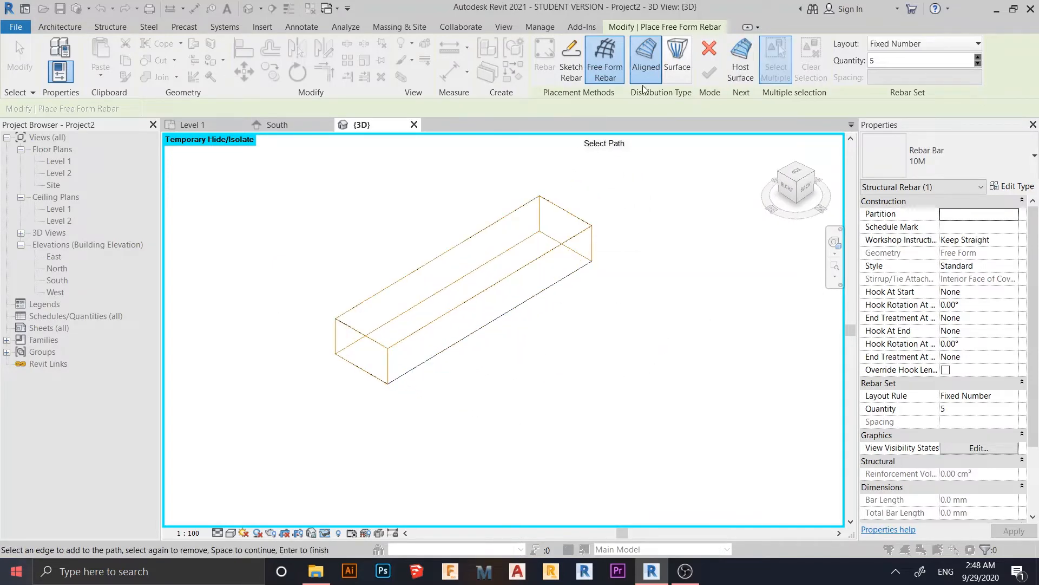
pyautogui.click(715, 77)
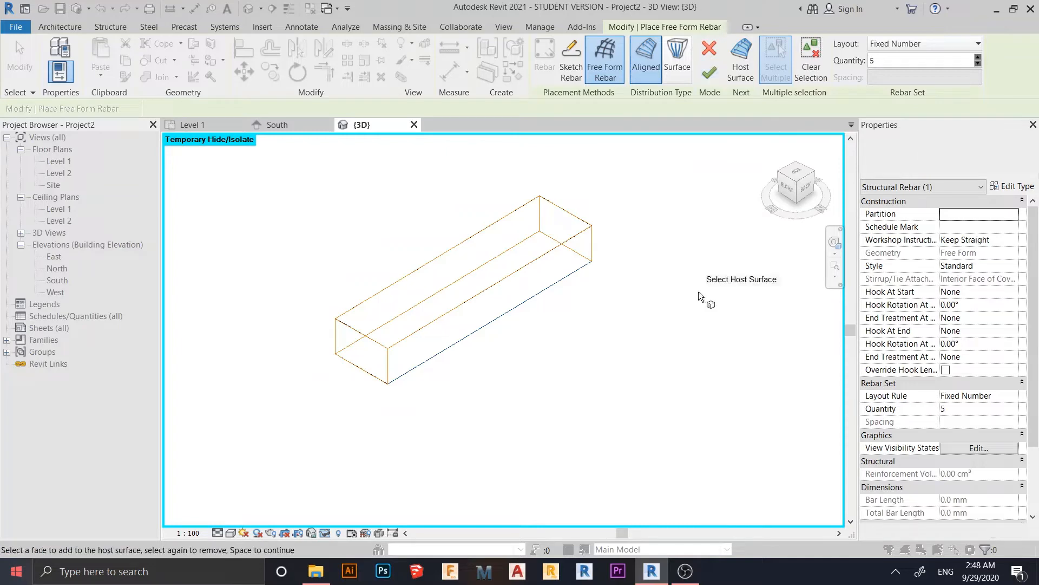
pyautogui.scroll(-2, 693, 297)
pyautogui.moveTo(693, 297); pyautogui.dragTo(563, 358, button='middle')
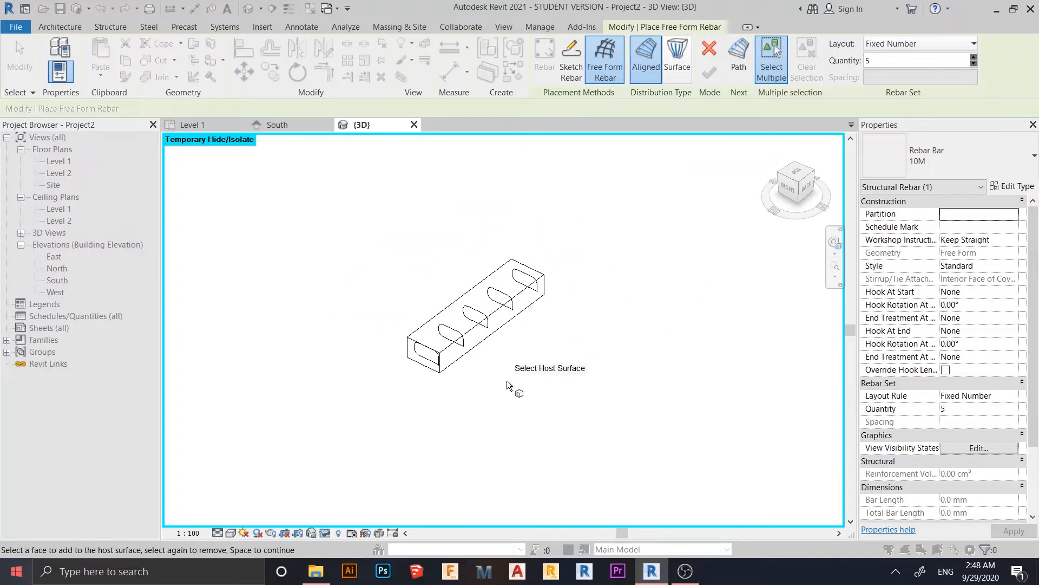
pyautogui.press('Escape')
pyautogui.press('Escape')
pyautogui.scroll(4, 449, 394)
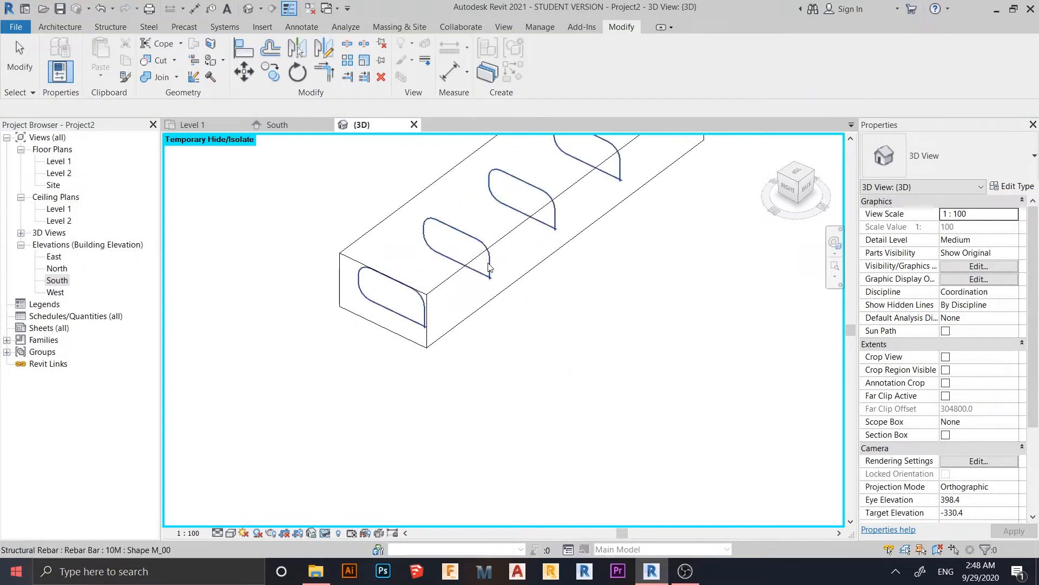
# Select the new rebar set in the tread and set its style to Stirrup / Tie.
pyautogui.scroll(-3, 629, 417)
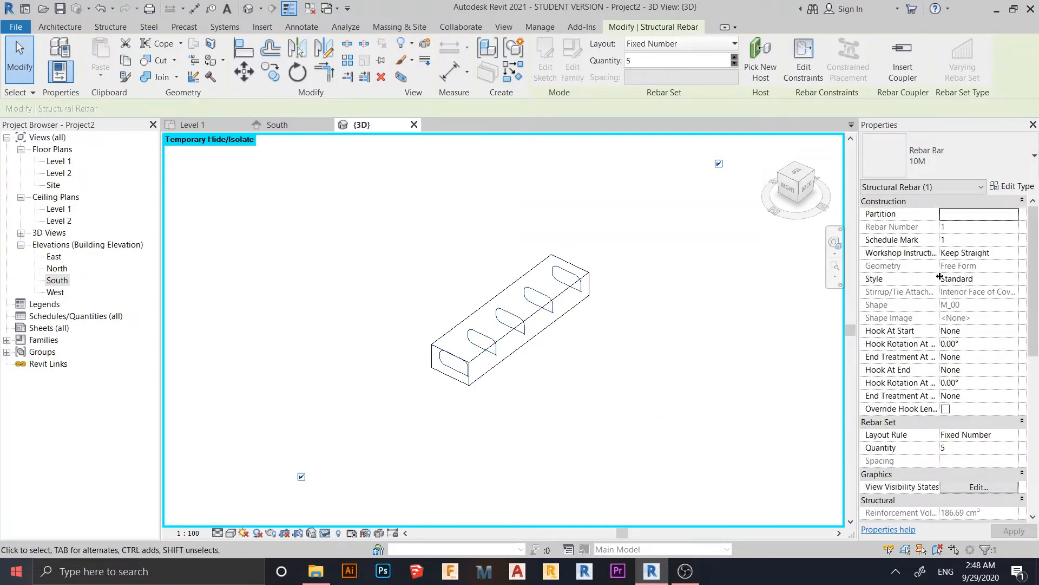
pyautogui.click(975, 278)
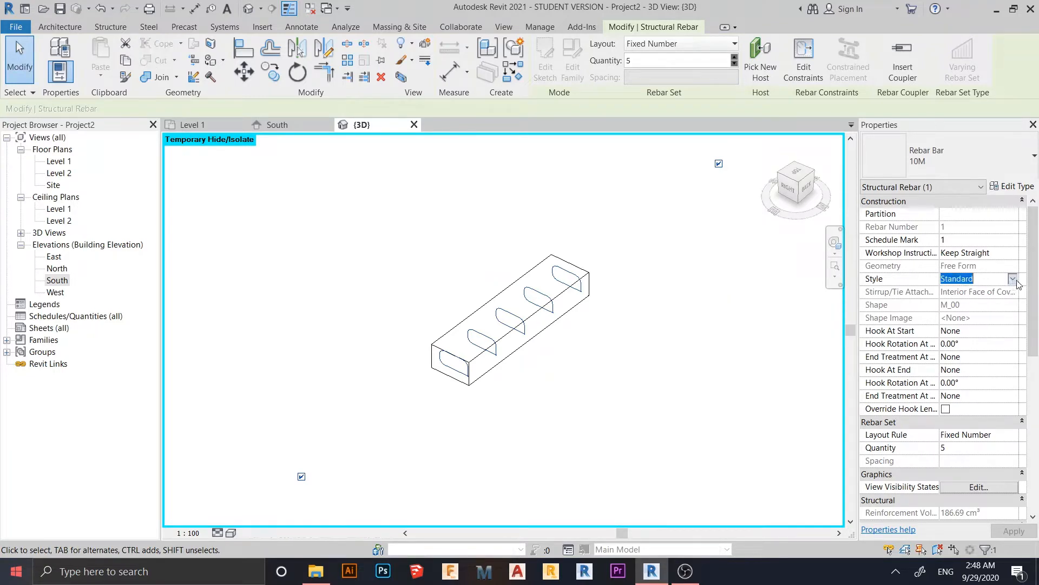
pyautogui.click(1012, 278)
pyautogui.click(983, 301)
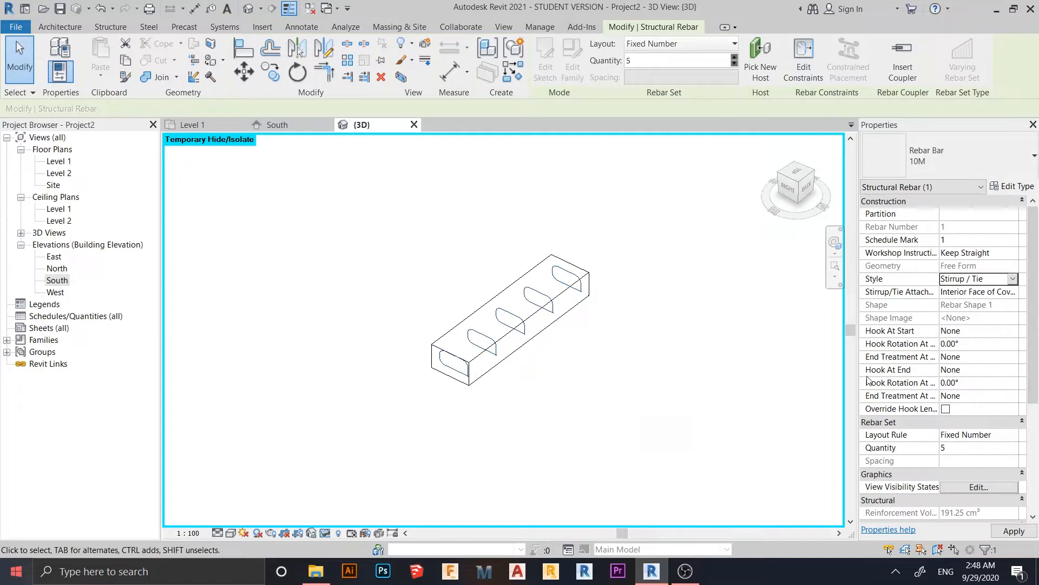
# Set the rebar set's hook at end to Stirrup/Tie - 135 deg.
pyautogui.click(1013, 373)
pyautogui.click(1013, 371)
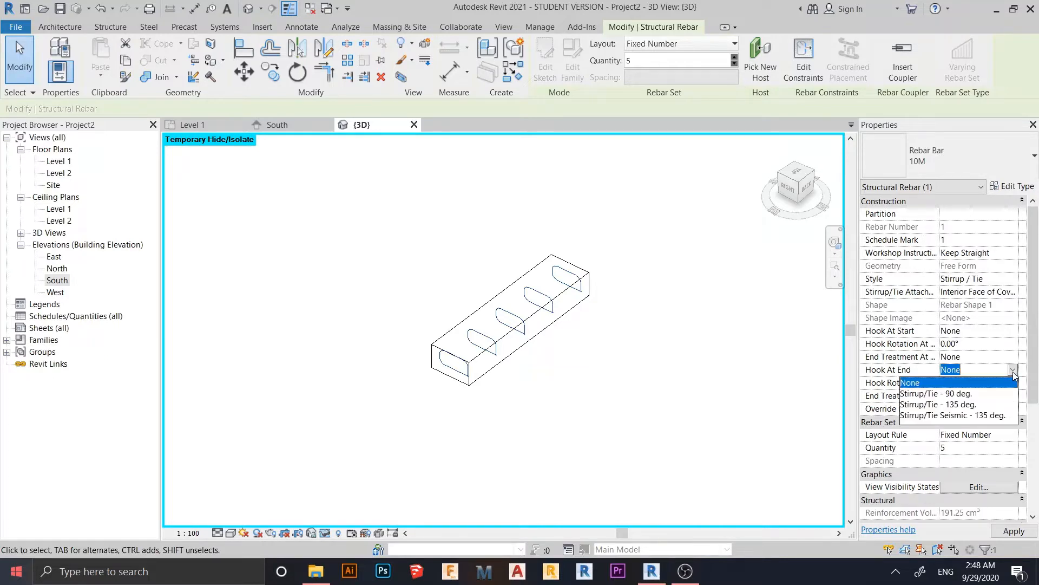
pyautogui.click(936, 405)
pyautogui.scroll(2, 514, 435)
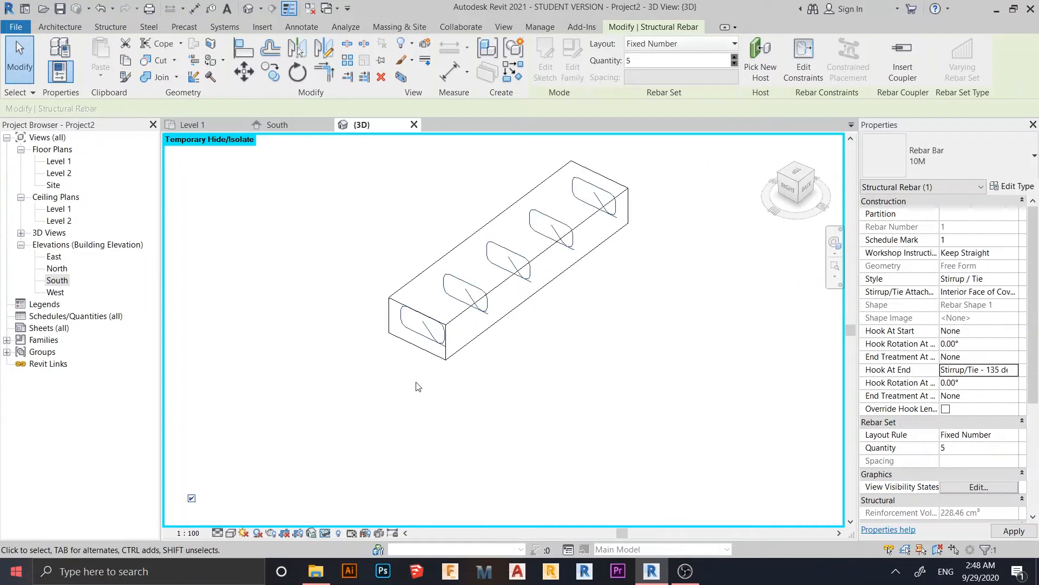
pyautogui.keyDown('shift'); pyautogui.moveTo(521, 395); pyautogui.dragTo(526, 396, button='middle'); pyautogui.keyUp('shift')
# Set the rebar set's hook at start to Stirrup/Tie - 90 deg. and inspect the hooks up close.
pyautogui.click(1007, 331)
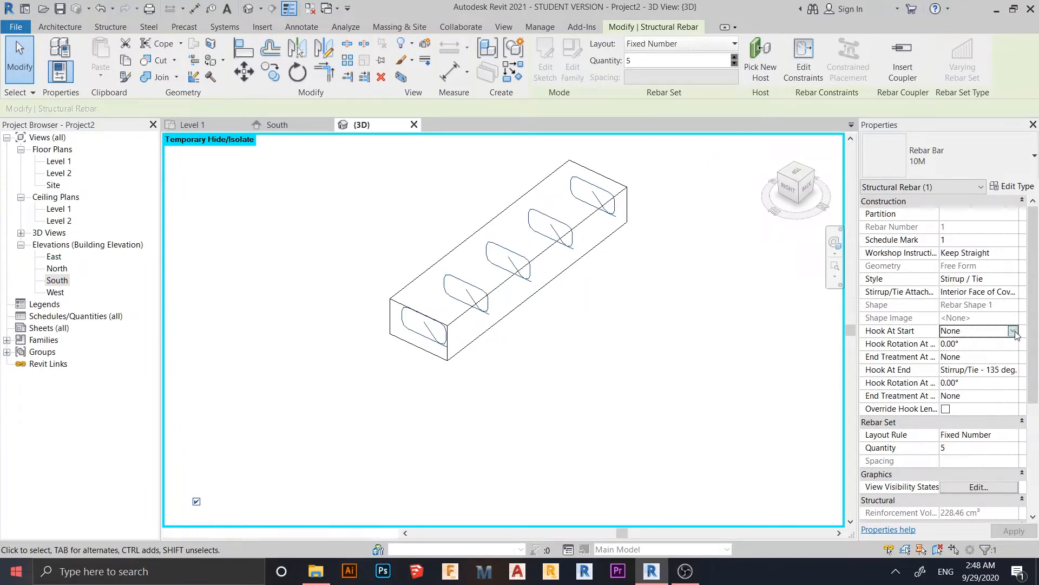
pyautogui.click(1012, 331)
pyautogui.click(948, 355)
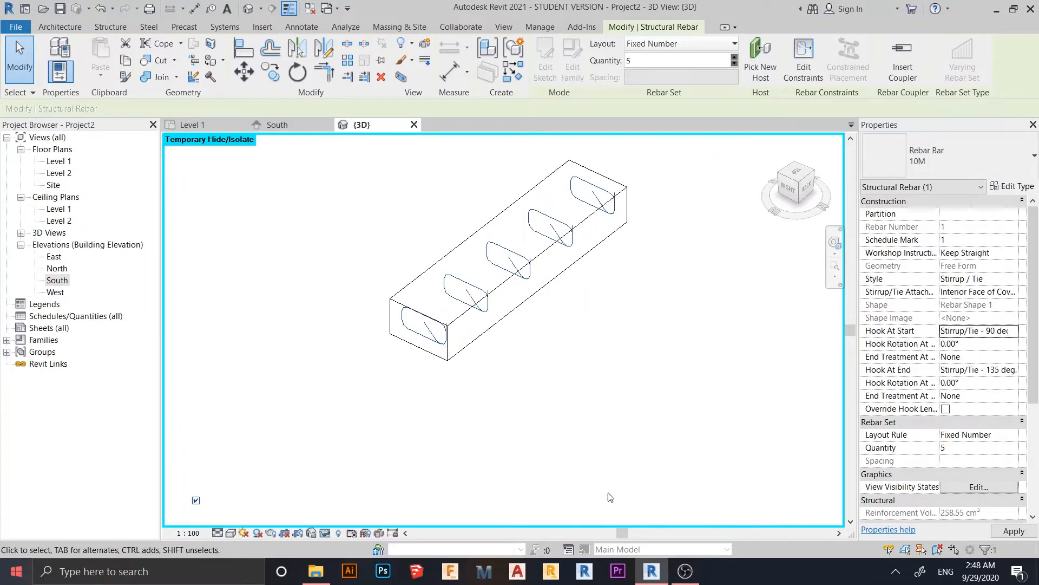
pyautogui.click(521, 471)
pyautogui.keyDown('shift'); pyautogui.moveTo(520, 470); pyautogui.dragTo(585, 434, button='middle'); pyautogui.keyUp('shift')
pyautogui.scroll(4, 536, 353)
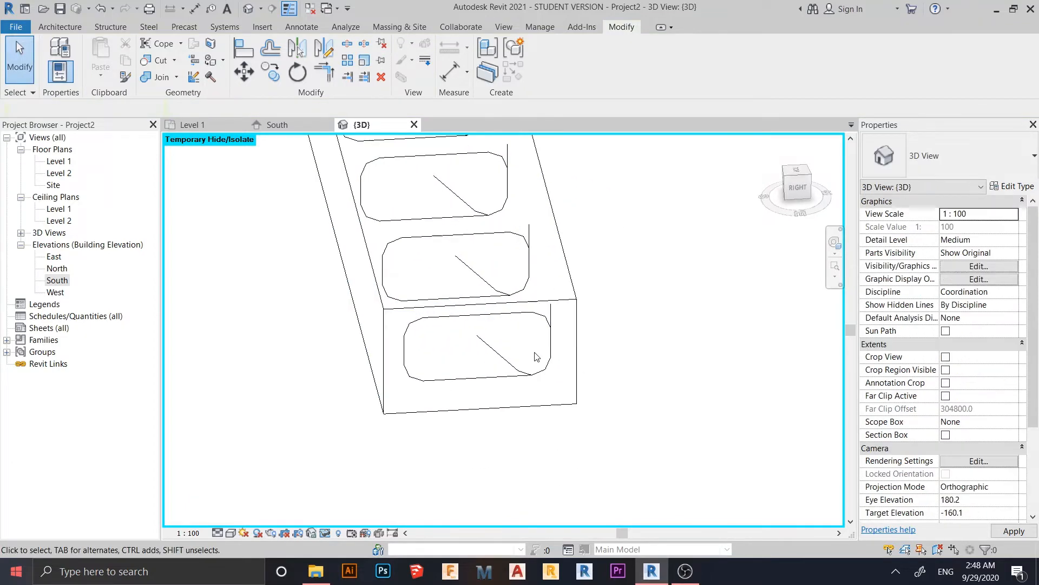
pyautogui.moveTo(536, 356)
pyautogui.keyDown('shift'); pyautogui.mouseDown(button='middle')
pyautogui.moveTo(698, 394)
pyautogui.moveTo(622, 418)
pyautogui.moveTo(694, 390)
pyautogui.moveTo(550, 352)
pyautogui.mouseUp(button='middle'); pyautogui.keyUp('shift')
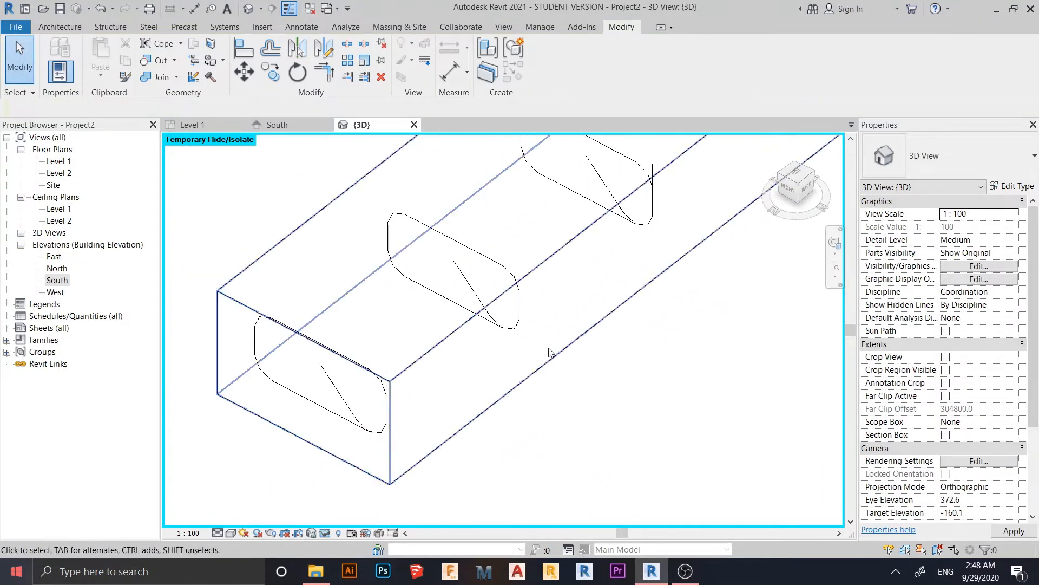
pyautogui.click(538, 338)
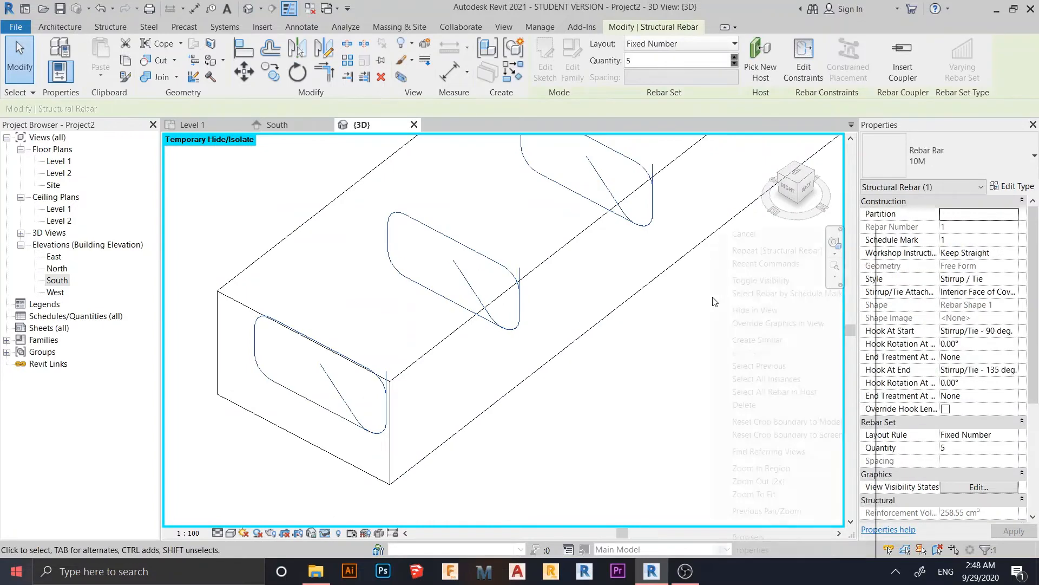
pyautogui.rightClick(710, 351)
pyautogui.moveTo(742, 309)
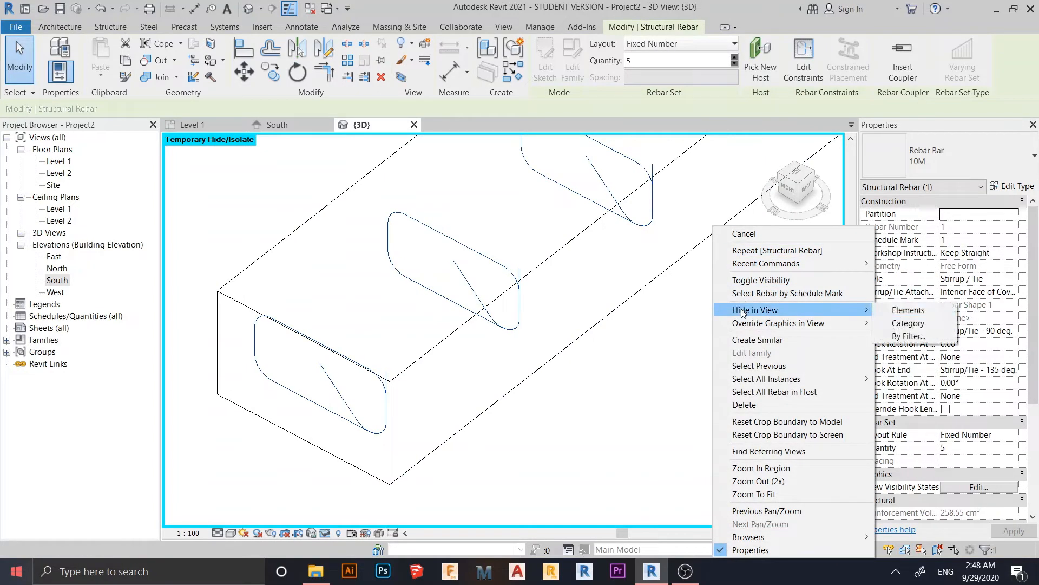
pyautogui.click(885, 310)
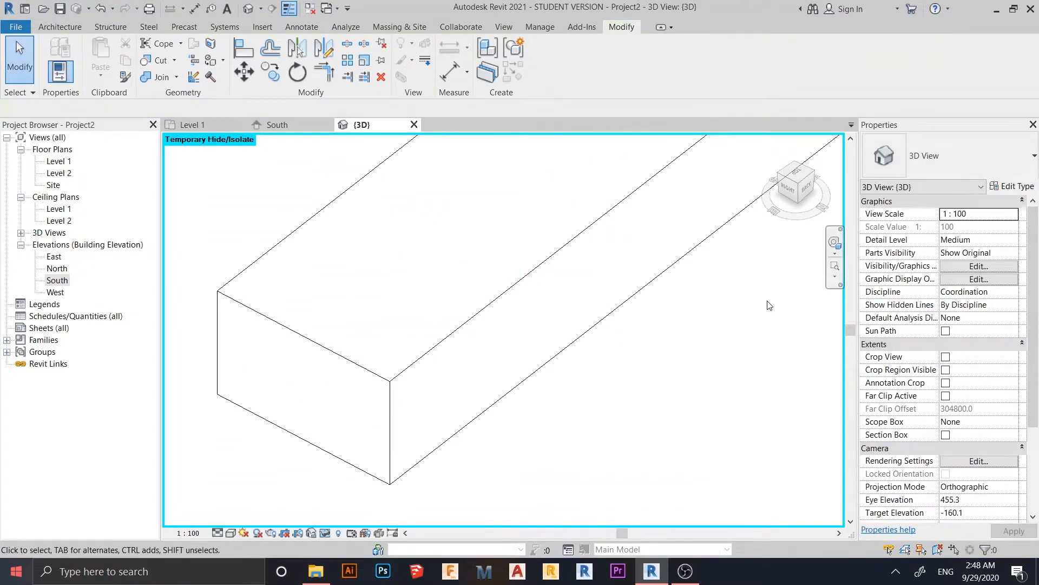
pyautogui.hotkey('ctrl', 'z')
pyautogui.scroll(-3, 770, 305)
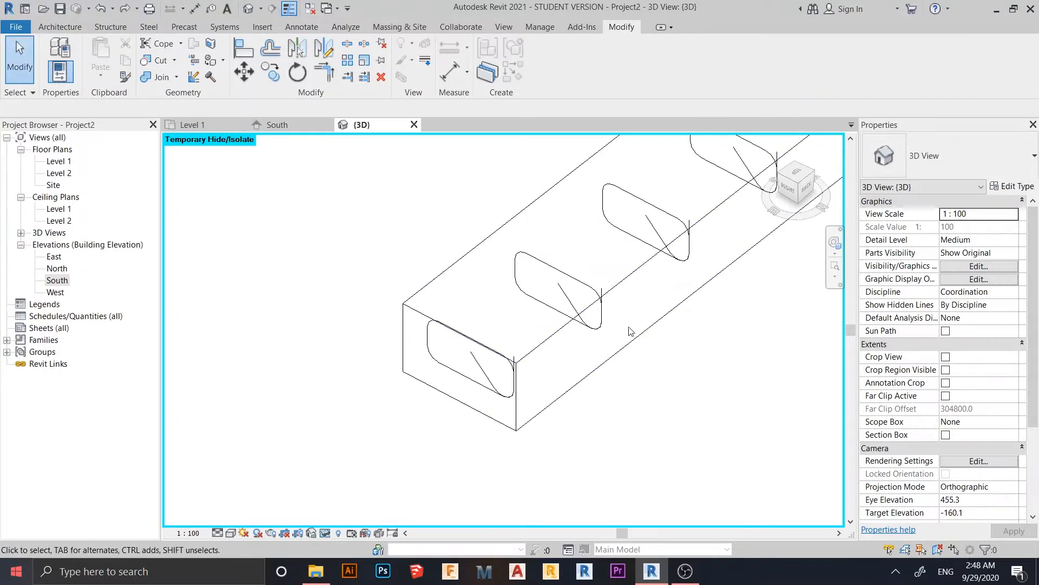
# Override the rebar set's graphics by element in this view, giving the surface background a solid fill pattern in green.
pyautogui.click(688, 363)
pyautogui.scroll(-3, 687, 363)
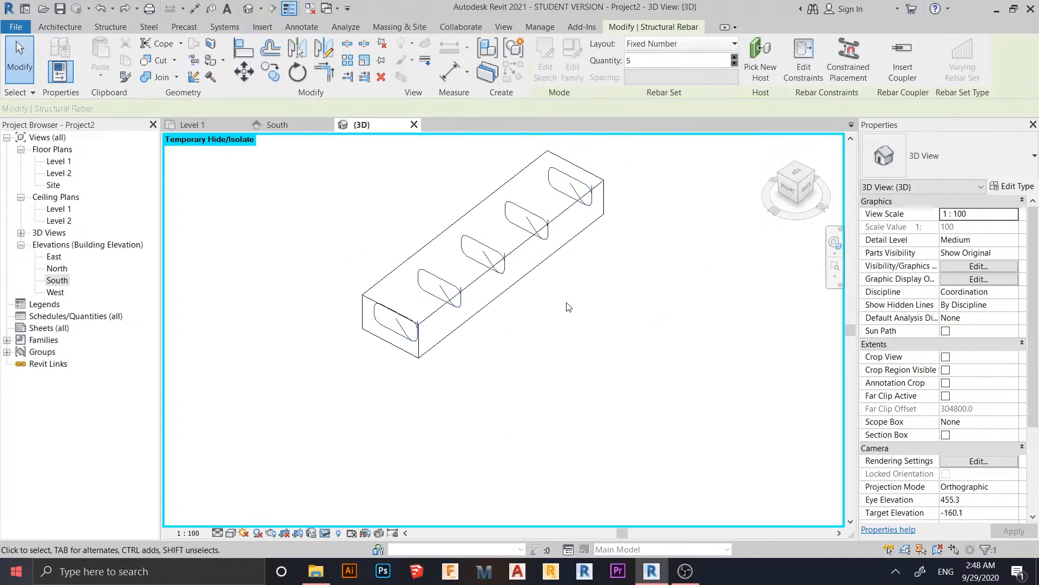
pyautogui.rightClick(559, 342)
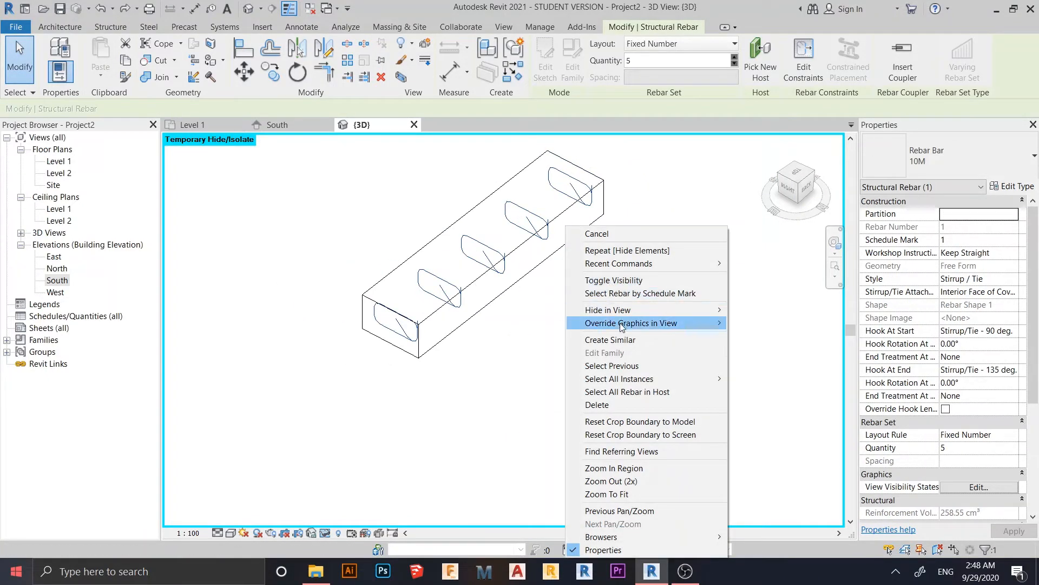
pyautogui.moveTo(619, 322)
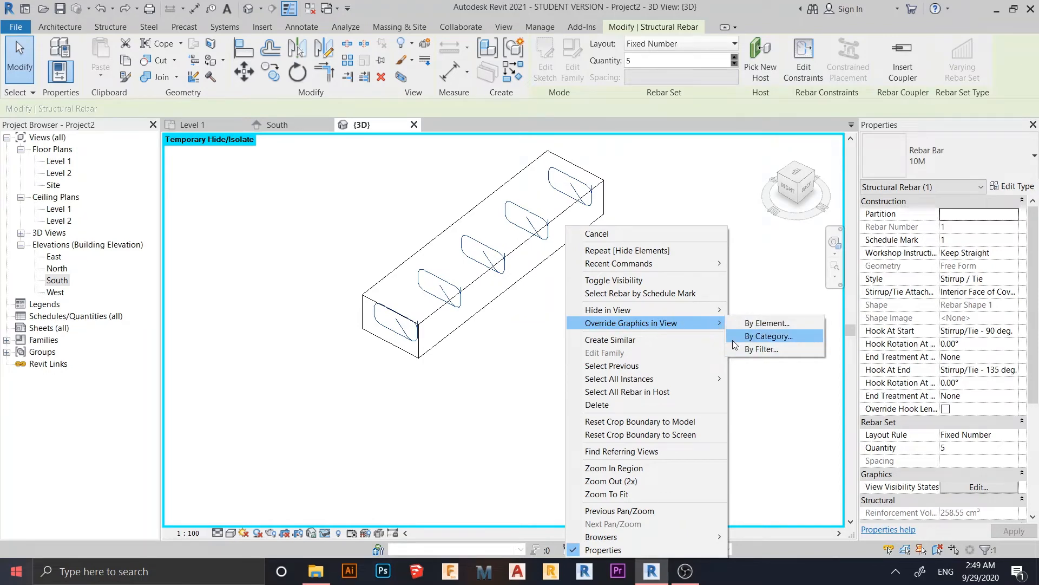
pyautogui.click(756, 325)
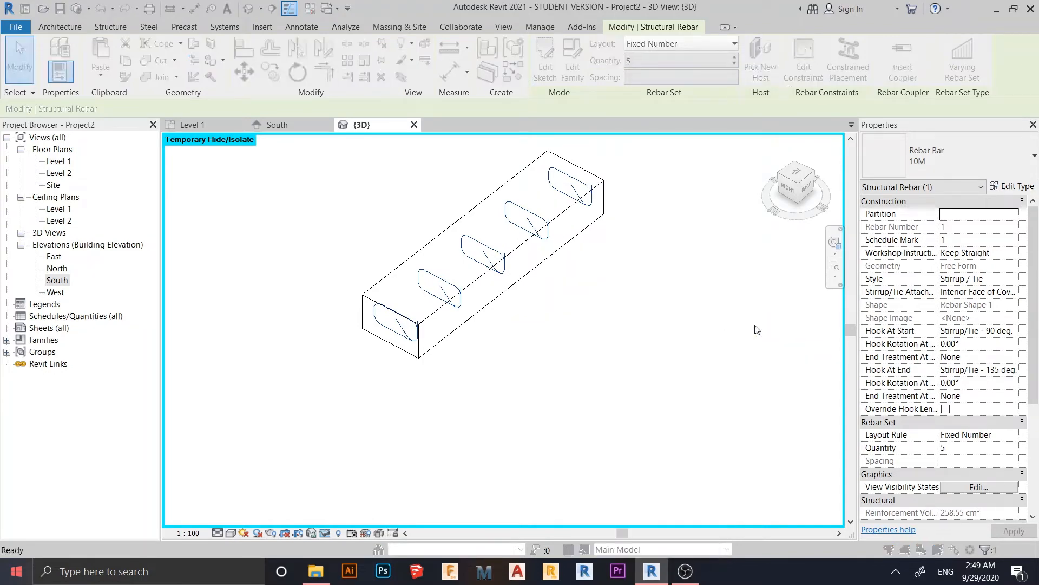
pyautogui.moveTo(687, 78); pyautogui.dragTo(507, 71)
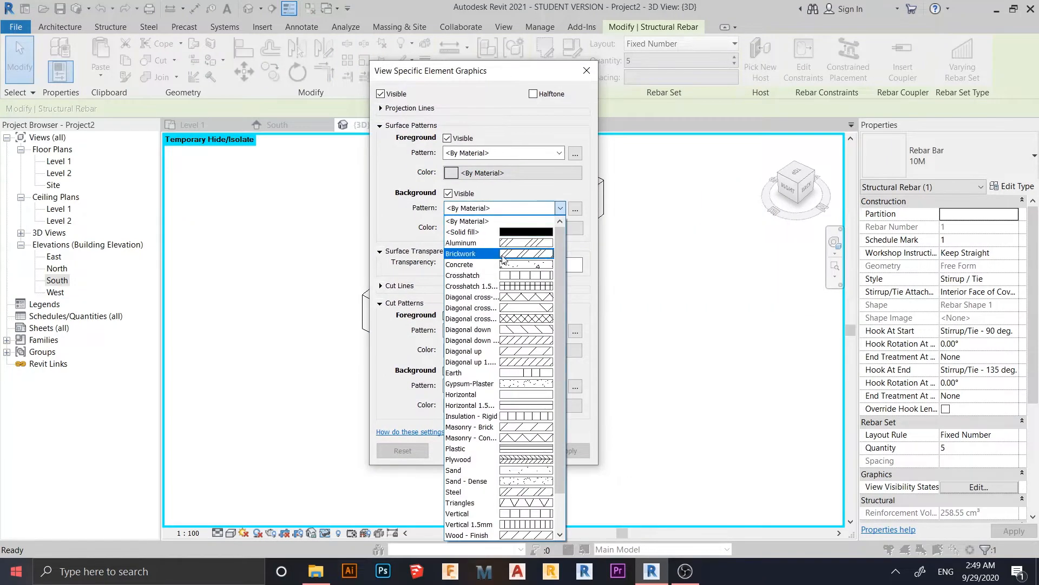
pyautogui.click(490, 235)
pyautogui.click(481, 230)
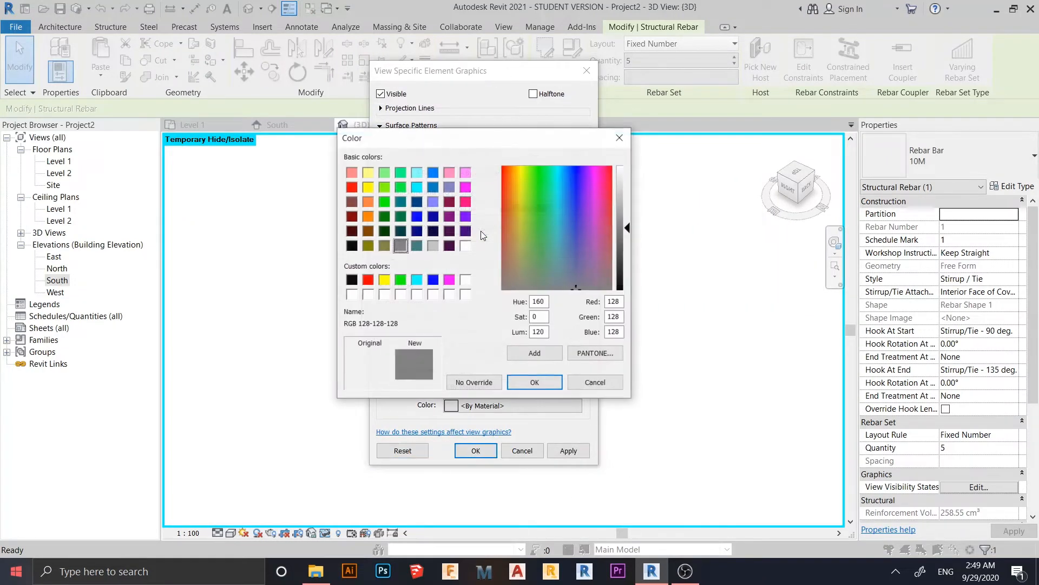
pyautogui.click(400, 279)
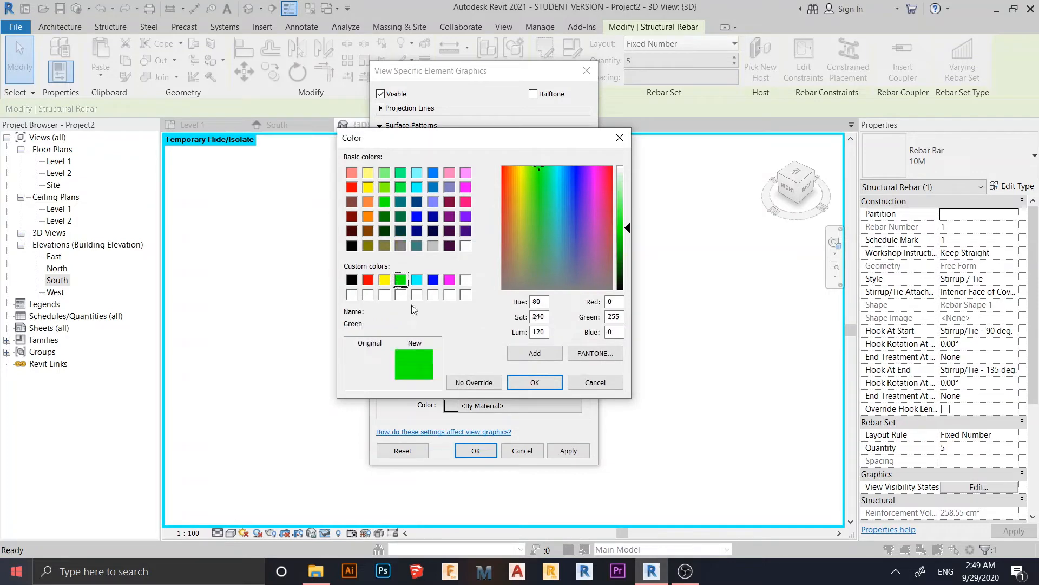
pyautogui.click(535, 382)
# Set the rebar override's cut background pattern to solid fill and apply the element graphics overrides.
pyautogui.click(559, 386)
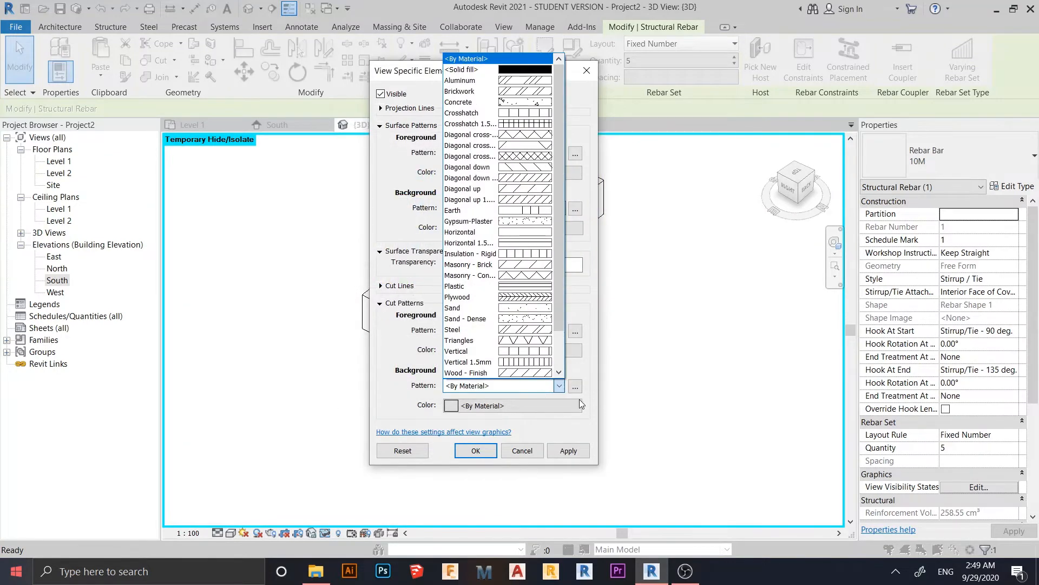
pyautogui.click(520, 75)
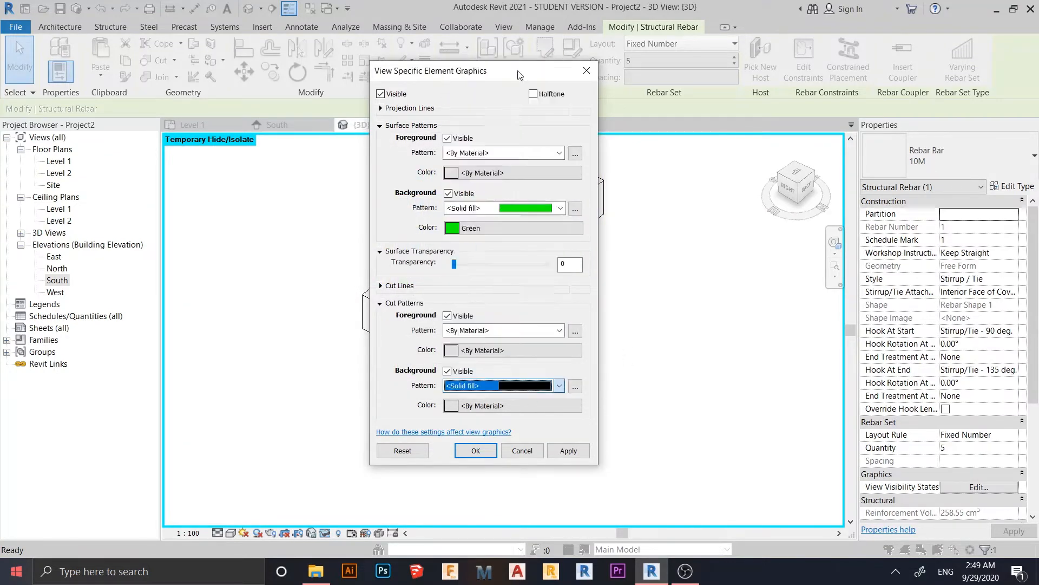
pyautogui.click(567, 450)
pyautogui.click(476, 450)
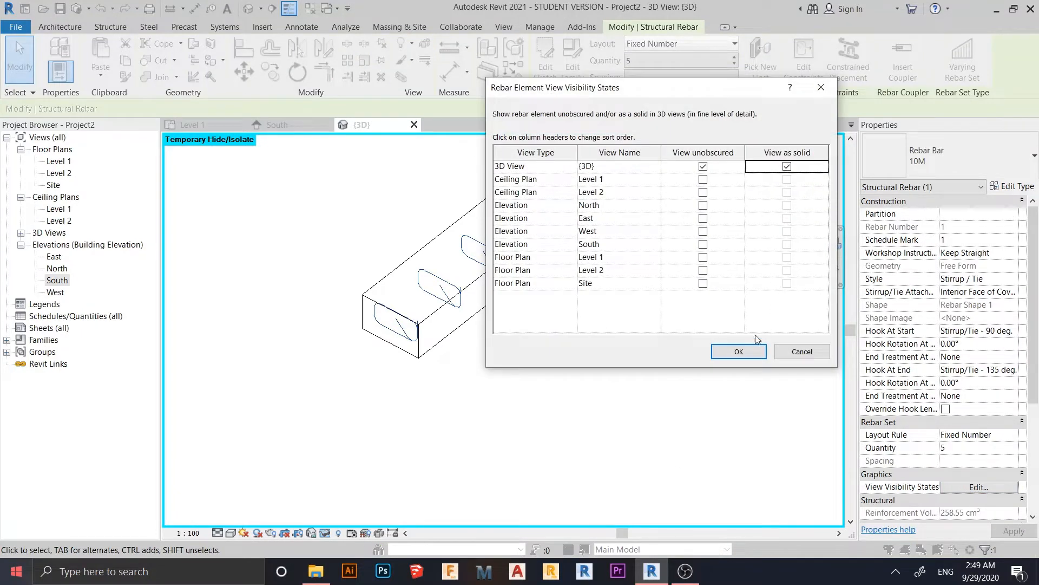
# Make the rebar view unobscured and as solid in the {3D} view, and set the view's detail level to Fine.
pyautogui.click(751, 350)
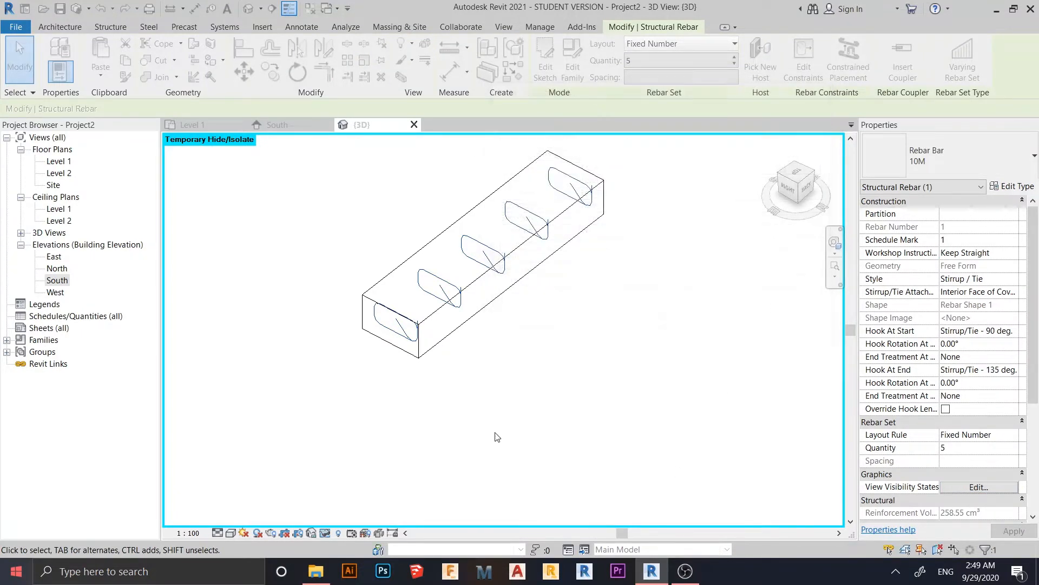
pyautogui.click(218, 533)
pyautogui.click(243, 518)
pyautogui.click(416, 421)
pyautogui.scroll(-2, 454, 394)
pyautogui.moveTo(521, 411)
pyautogui.keyDown('shift'); pyautogui.mouseDown(button='middle')
pyautogui.moveTo(473, 438)
pyautogui.moveTo(692, 404)
pyautogui.moveTo(601, 397)
pyautogui.moveTo(607, 391)
pyautogui.moveTo(585, 408)
pyautogui.moveTo(684, 455)
pyautogui.moveTo(643, 444)
pyautogui.moveTo(759, 439)
pyautogui.moveTo(646, 411)
pyautogui.mouseUp(button='middle'); pyautogui.keyUp('shift')
# Start a Free Form Rebar with Surface distribution in the tread and select its bottom face as the host surface.
pyautogui.click(644, 405)
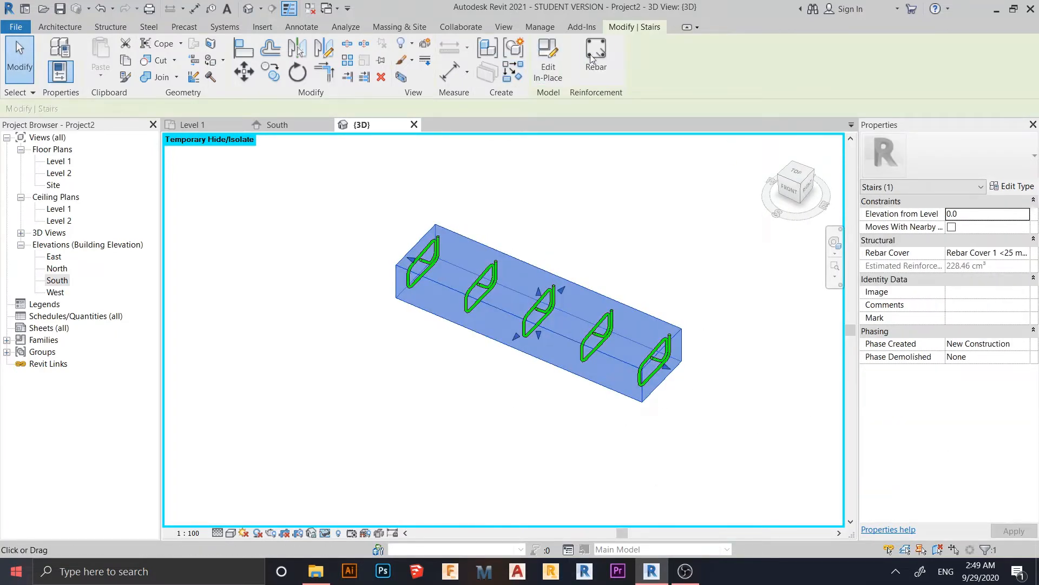
pyautogui.moveTo(649, 217); pyautogui.dragTo(603, 200, button='middle')
pyautogui.keyDown('shift'); pyautogui.moveTo(656, 235); pyautogui.dragTo(660, 180, button='middle'); pyautogui.keyUp('shift')
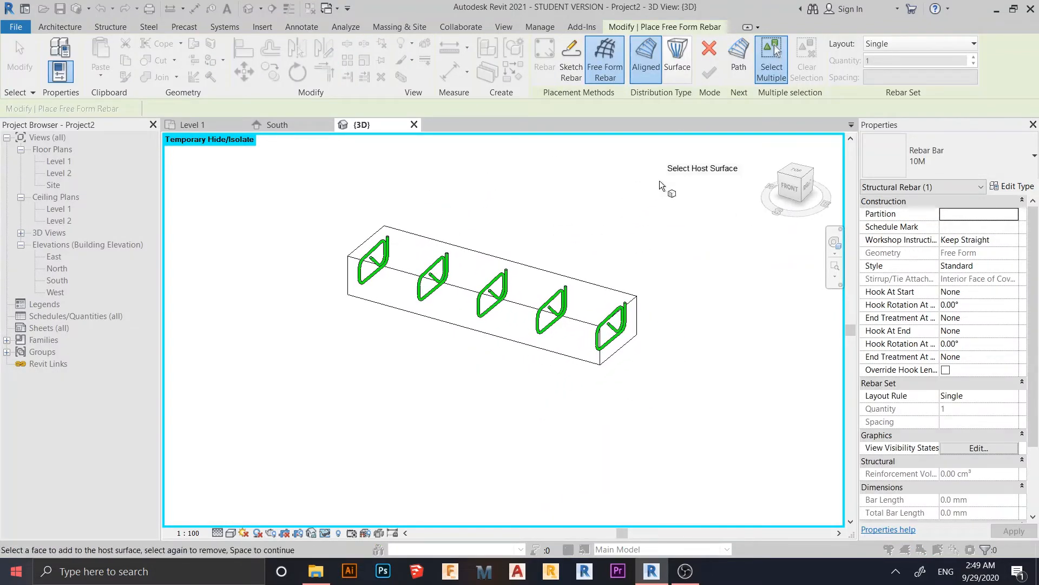
pyautogui.click(672, 71)
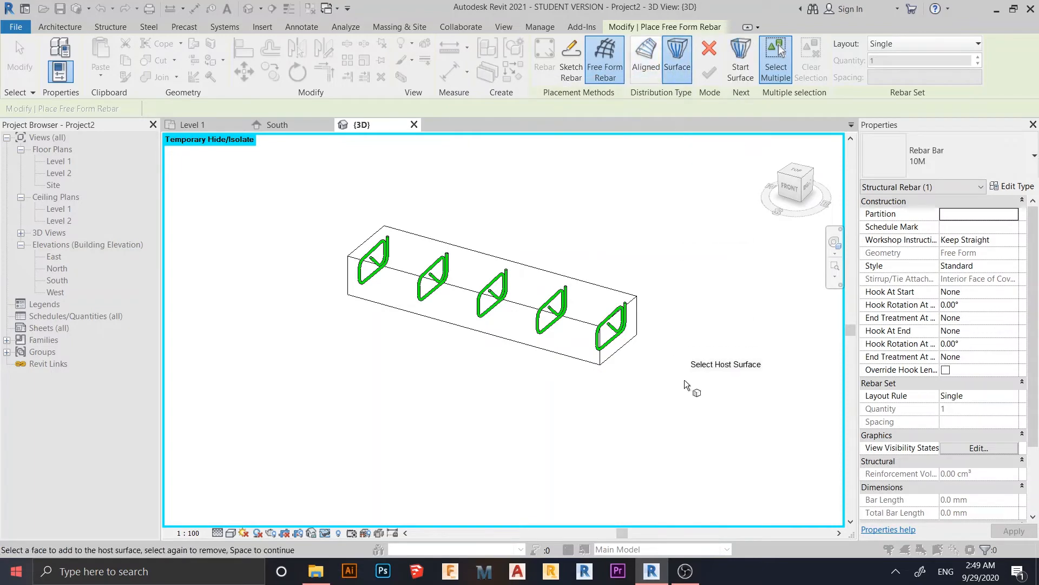
pyautogui.keyDown('shift'); pyautogui.moveTo(685, 403); pyautogui.dragTo(742, 365, button='middle'); pyautogui.keyUp('shift')
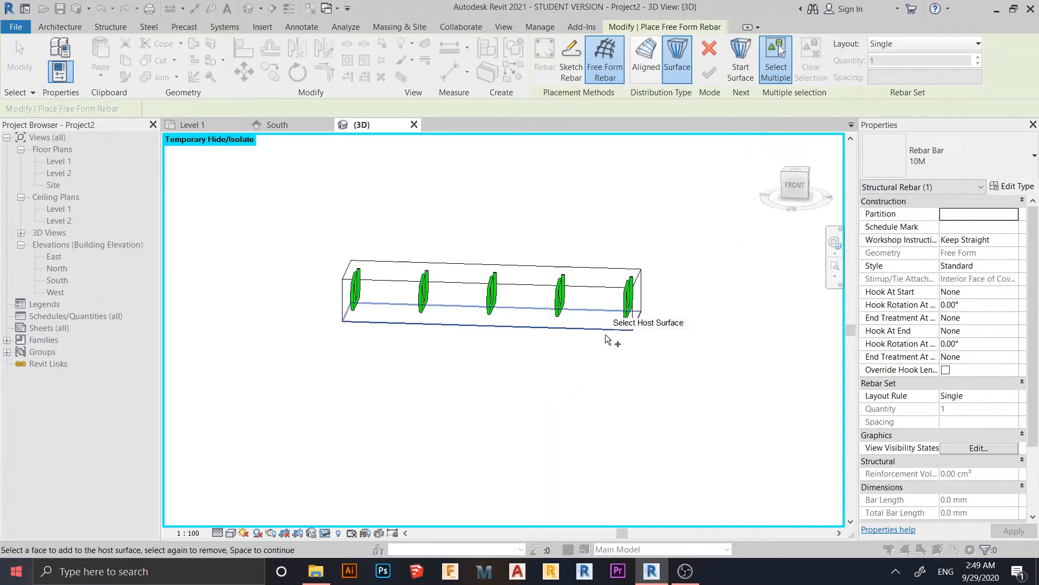
pyautogui.click(606, 333)
pyautogui.keyDown('shift'); pyautogui.moveTo(633, 422); pyautogui.dragTo(731, 142, button='middle'); pyautogui.keyUp('shift')
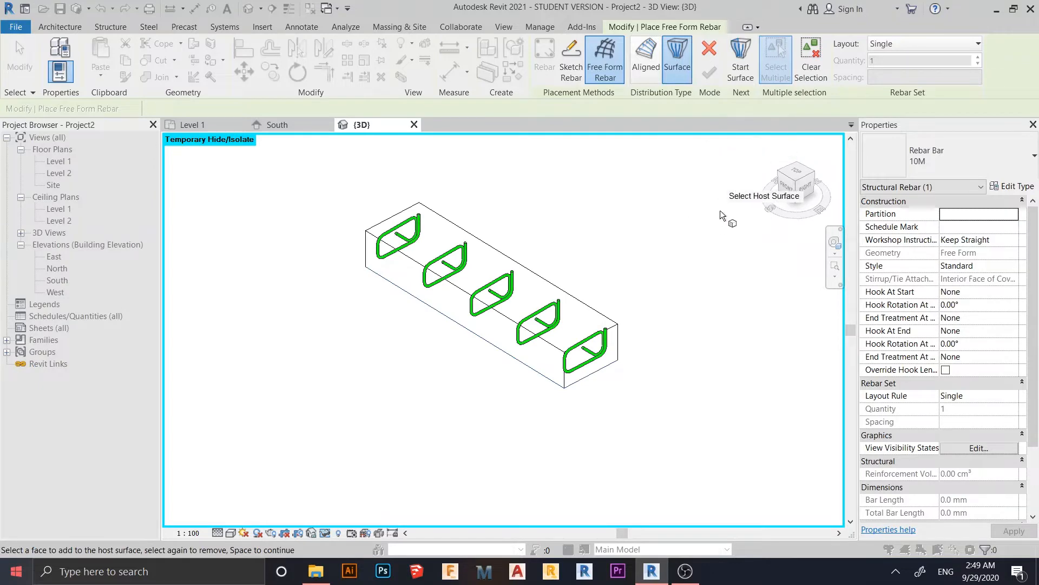
pyautogui.keyDown('shift'); pyautogui.moveTo(720, 210); pyautogui.dragTo(452, 342, button='middle'); pyautogui.keyUp('shift')
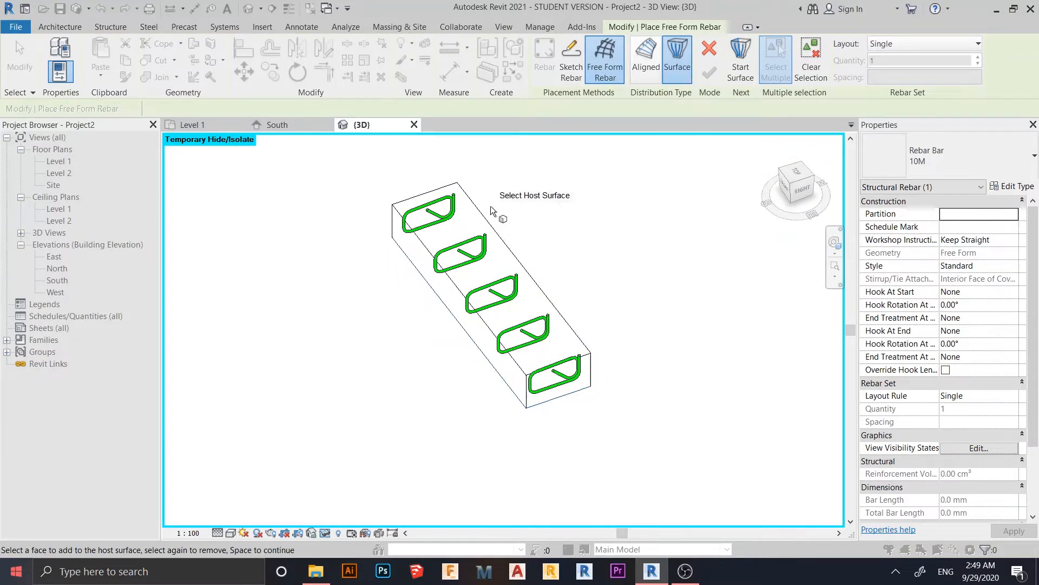
pyautogui.keyDown('shift'); pyautogui.moveTo(491, 209); pyautogui.dragTo(509, 401, button='middle'); pyautogui.keyUp('shift')
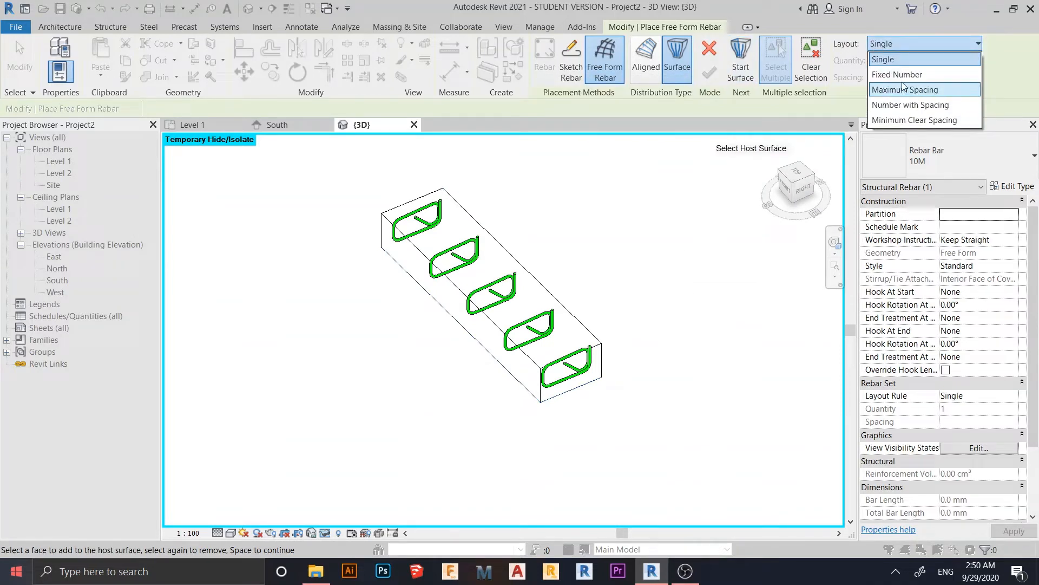
# Set the rebar layout to Fixed Number with a quantity of 3 and select the tread's long front face as the start surface.
pyautogui.click(895, 75)
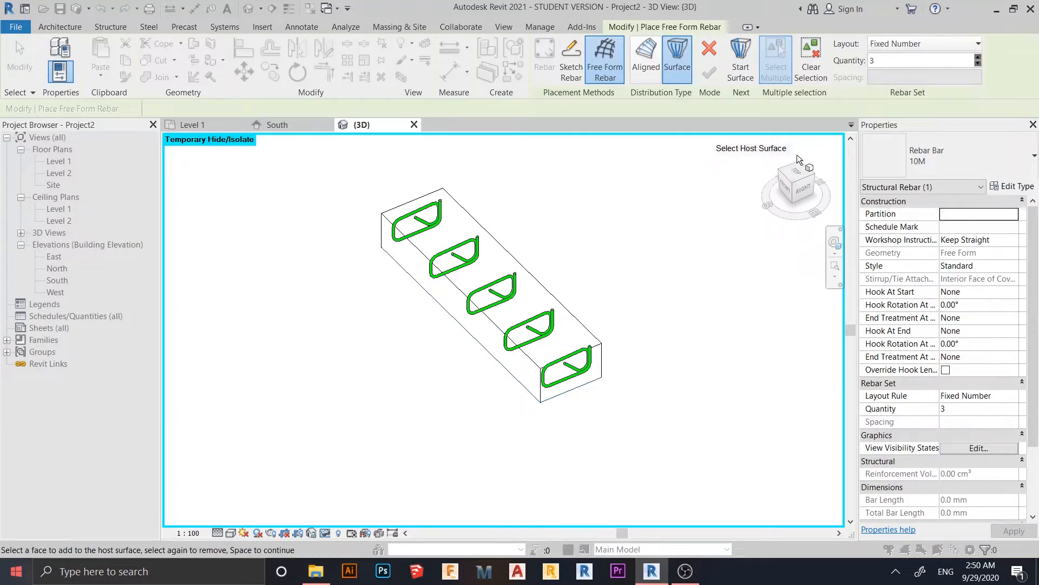
pyautogui.click(740, 63)
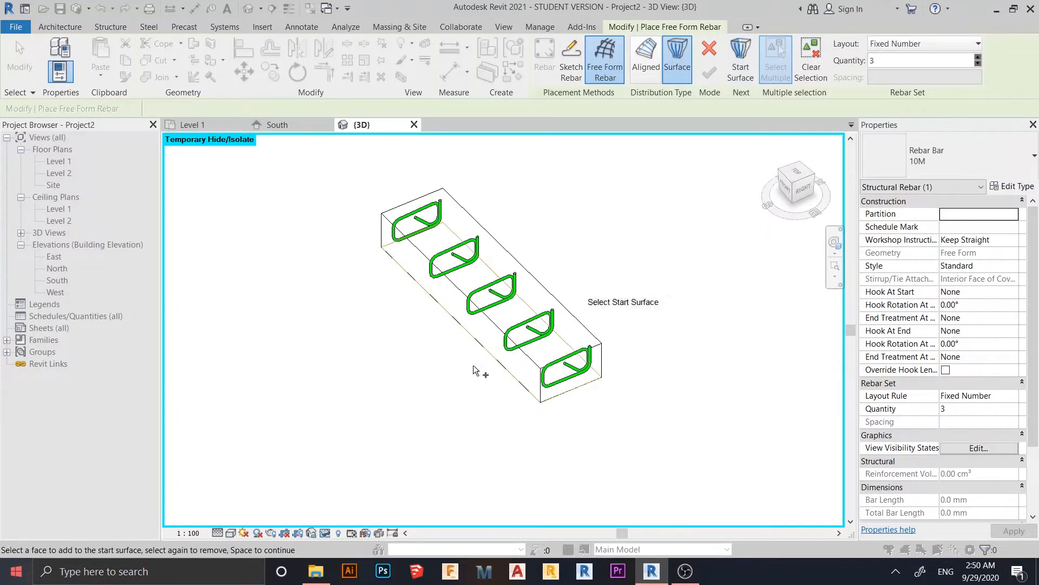
pyautogui.click(492, 328)
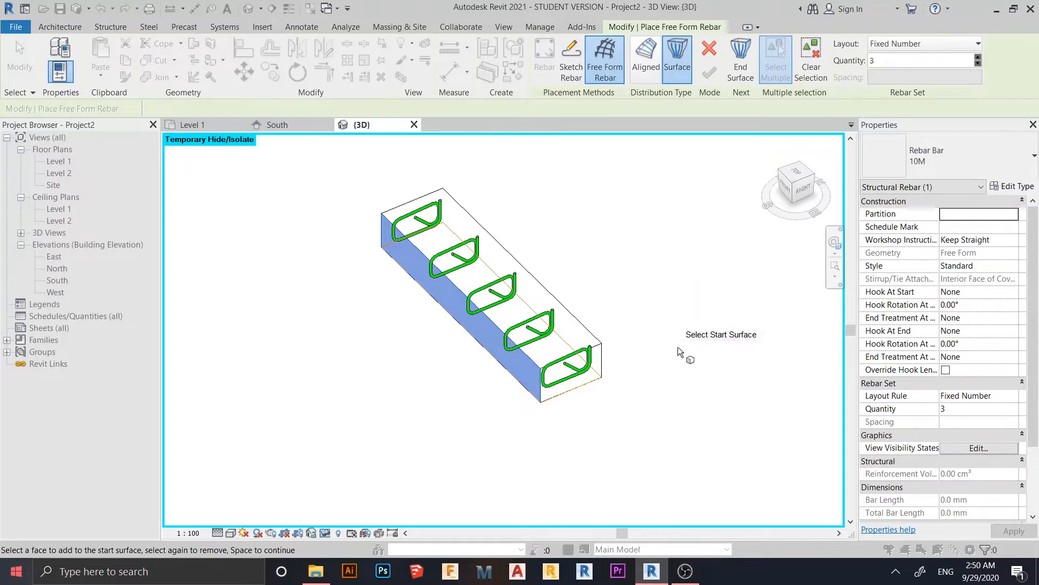
pyautogui.keyDown('shift'); pyautogui.moveTo(669, 353); pyautogui.dragTo(465, 355, button='middle'); pyautogui.keyUp('shift')
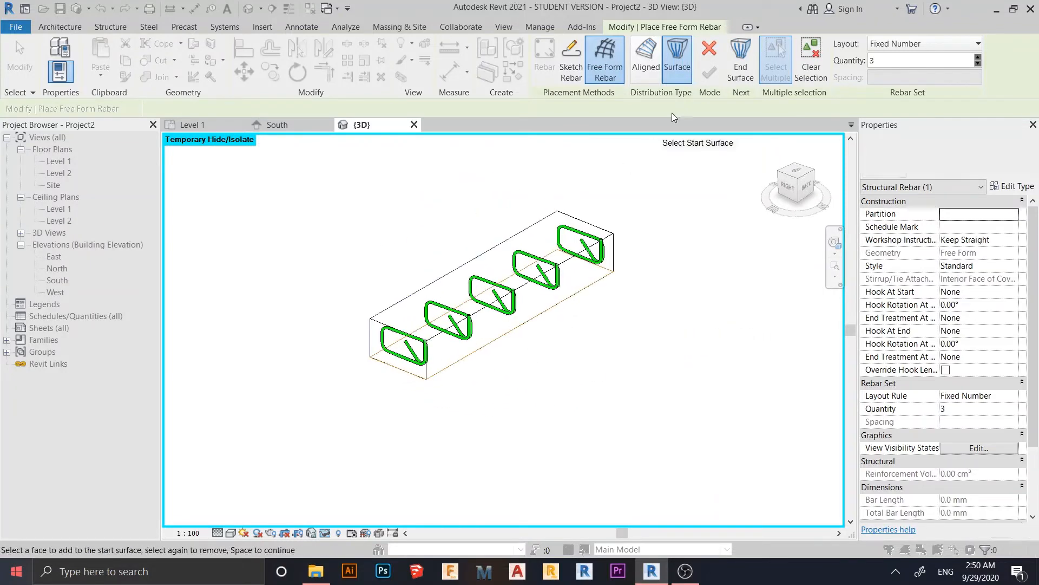
# Select the tread's long back face as the end surface and create the bottom bar set.
pyautogui.click(740, 67)
pyautogui.keyDown('shift'); pyautogui.moveTo(579, 378); pyautogui.dragTo(604, 404, button='middle'); pyautogui.keyUp('shift')
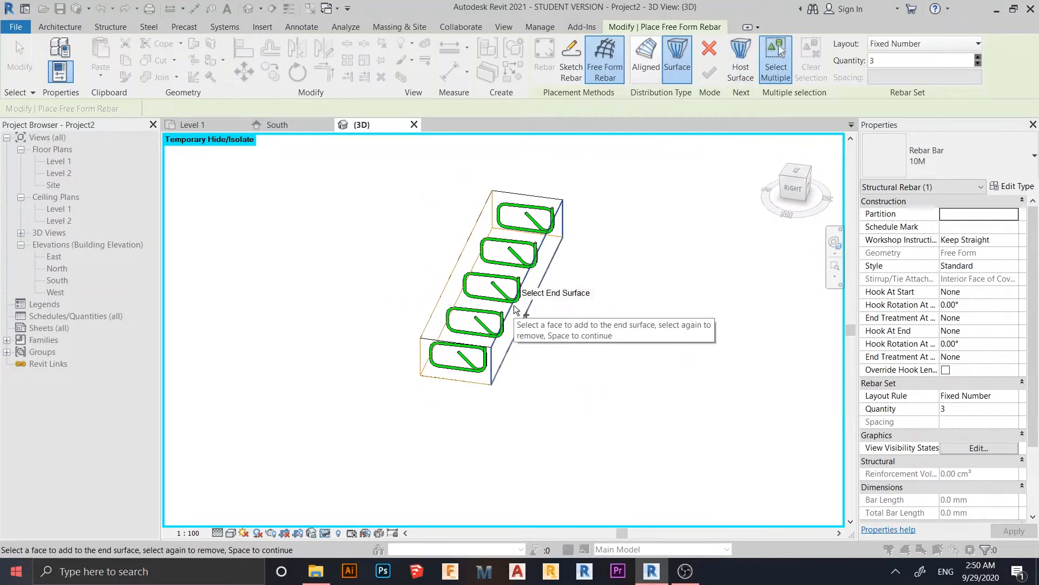
pyautogui.click(515, 306)
pyautogui.keyDown('shift'); pyautogui.moveTo(552, 378); pyautogui.dragTo(644, 387, button='middle'); pyautogui.keyUp('shift')
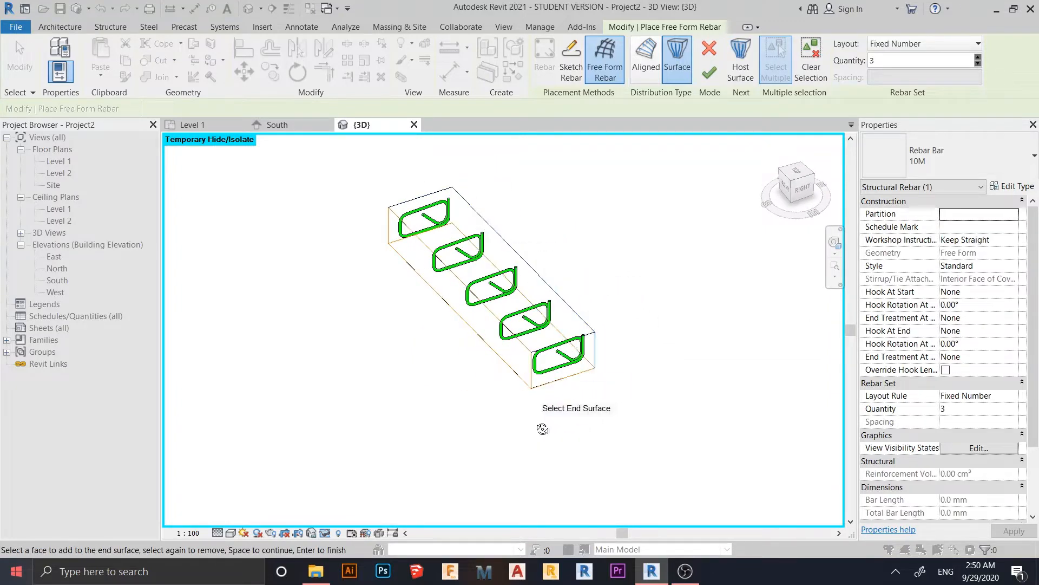
pyautogui.keyDown('shift'); pyautogui.moveTo(542, 429); pyautogui.dragTo(488, 409, button='middle'); pyautogui.keyUp('shift')
pyautogui.click(709, 78)
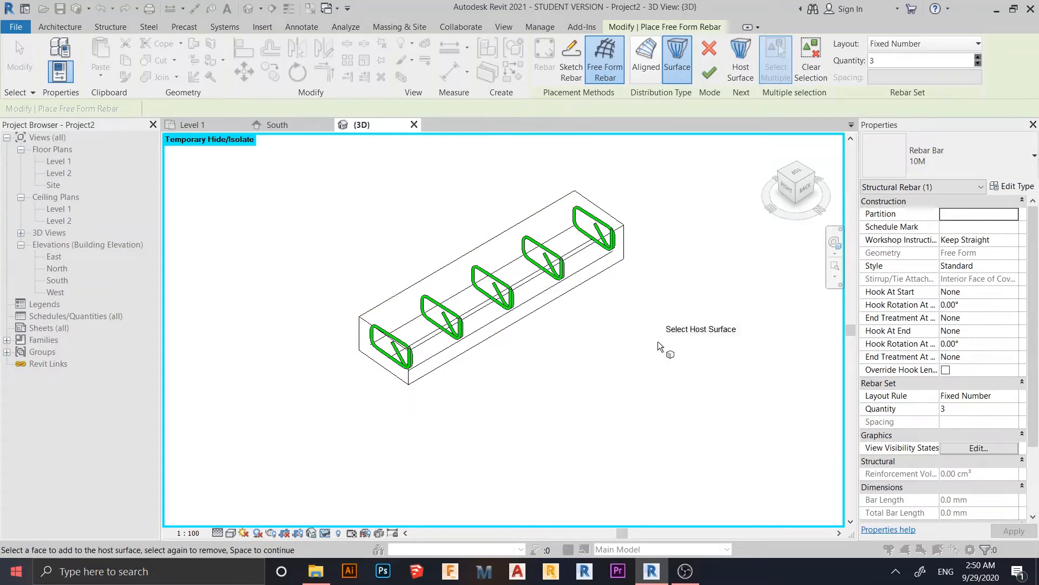
# For a second surface-distributed bar set, select the tread's top face as host surface and its long front face as start surface.
pyautogui.keyDown('shift'); pyautogui.moveTo(549, 394); pyautogui.dragTo(547, 303, button='middle'); pyautogui.keyUp('shift')
pyautogui.scroll(5, 523, 385)
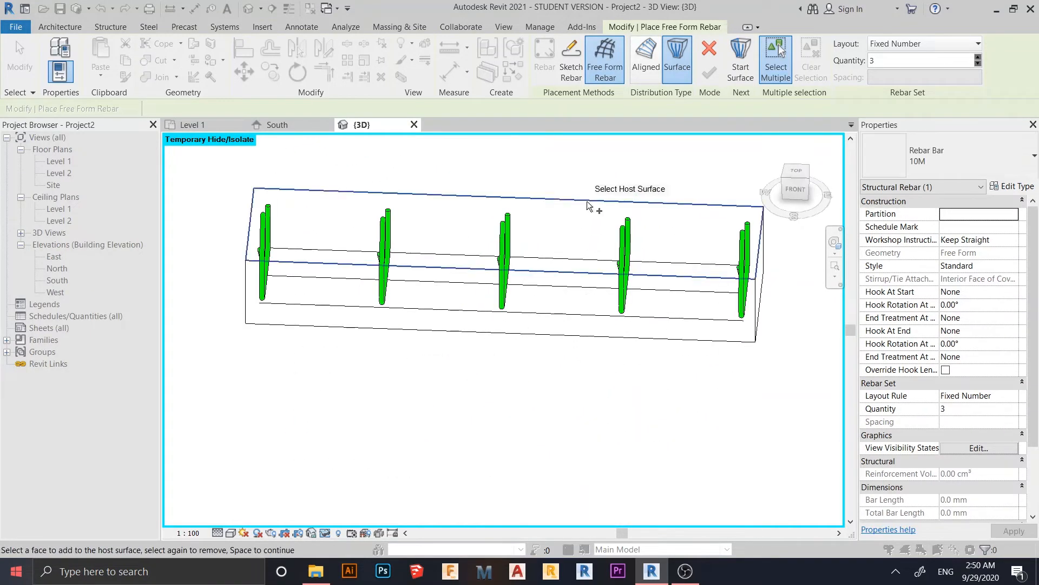
pyautogui.click(589, 205)
pyautogui.keyDown('shift'); pyautogui.moveTo(489, 386); pyautogui.dragTo(714, 122, button='middle'); pyautogui.keyUp('shift')
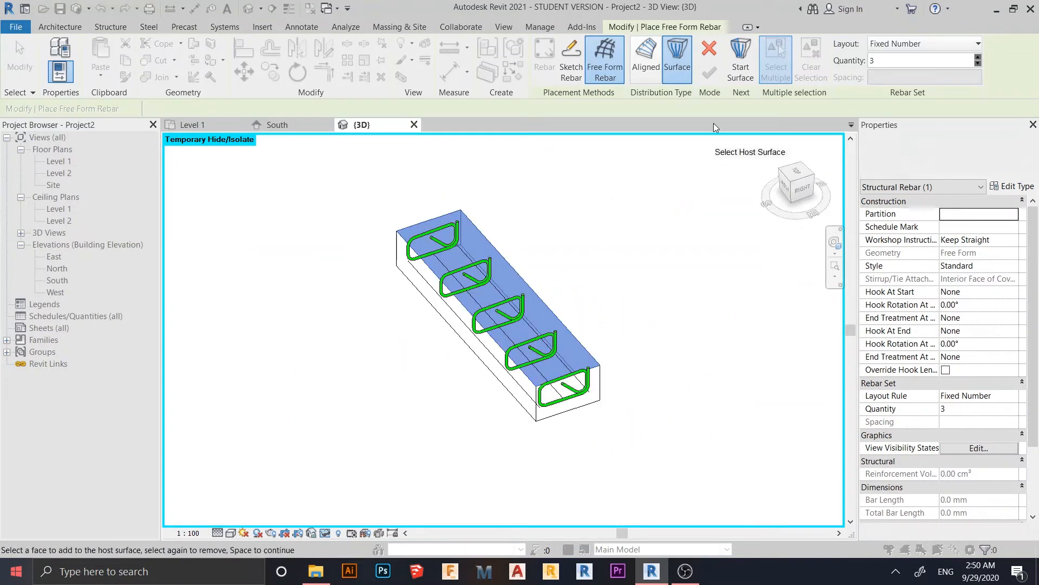
pyautogui.click(750, 76)
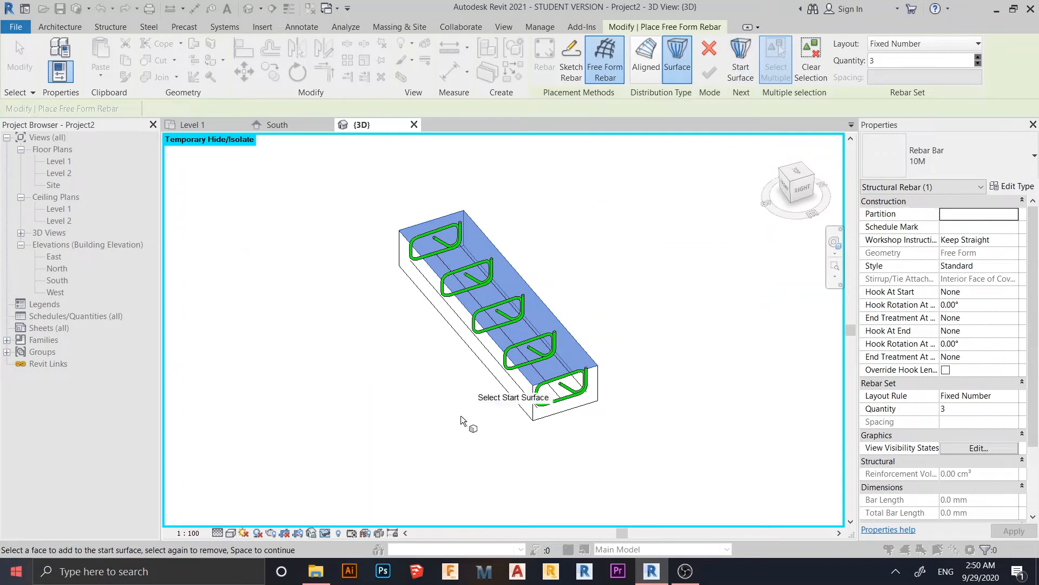
pyautogui.click(490, 347)
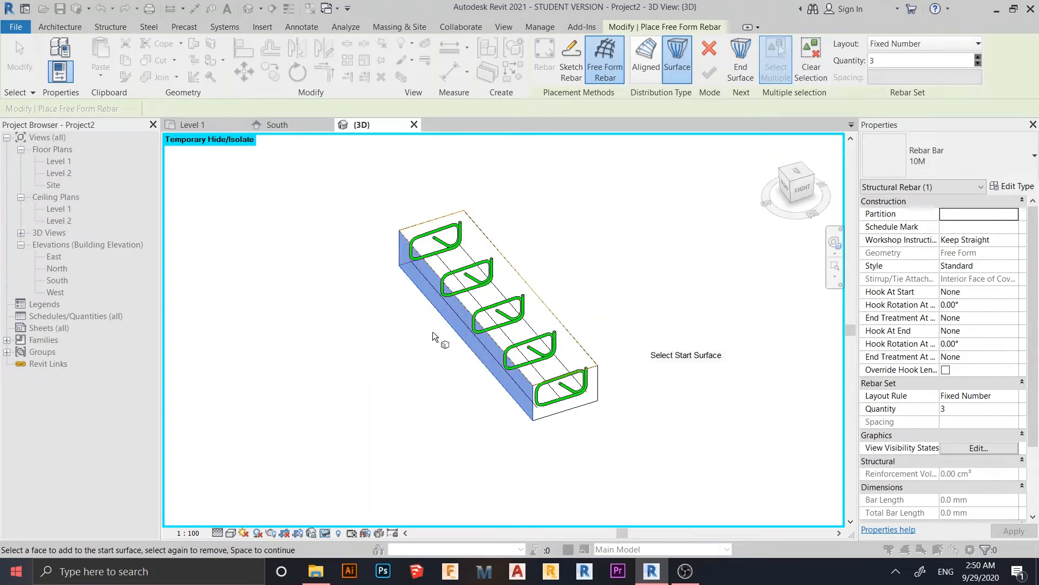
# Select the tread's long back face as the end surface, create the top bar set and leave the rebar placement command.
pyautogui.keyDown('shift'); pyautogui.moveTo(643, 364); pyautogui.dragTo(716, 131, button='middle'); pyautogui.keyUp('shift')
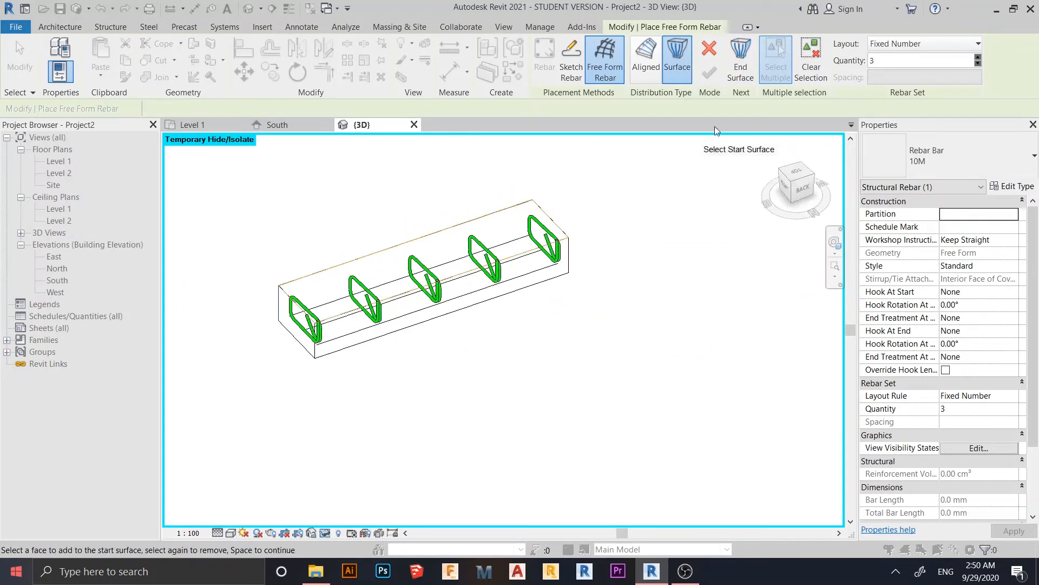
pyautogui.click(748, 77)
pyautogui.click(455, 290)
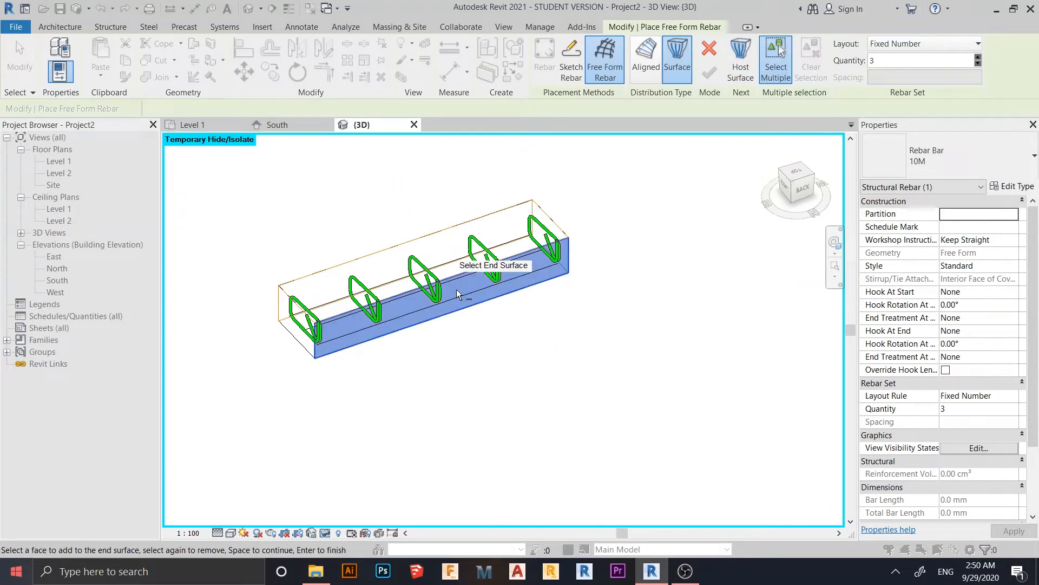
pyautogui.keyDown('shift'); pyautogui.moveTo(462, 385); pyautogui.dragTo(552, 397, button='middle'); pyautogui.keyUp('shift')
pyautogui.click(704, 80)
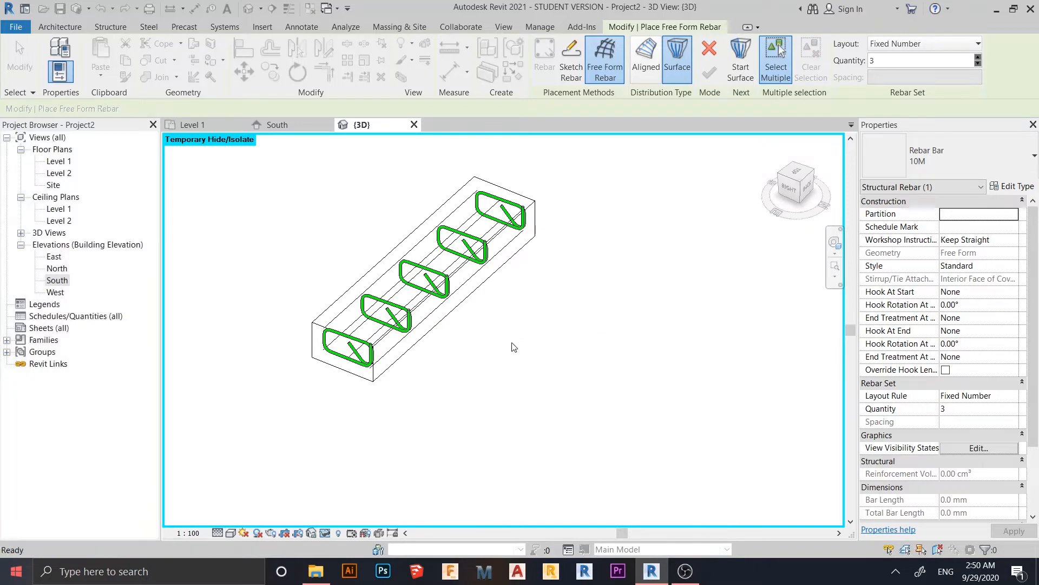
pyautogui.press('Escape')
# Turn on View as solid for the bottom bar set in the {3D} view through its view visibility states.
pyautogui.scroll(-3, 511, 342)
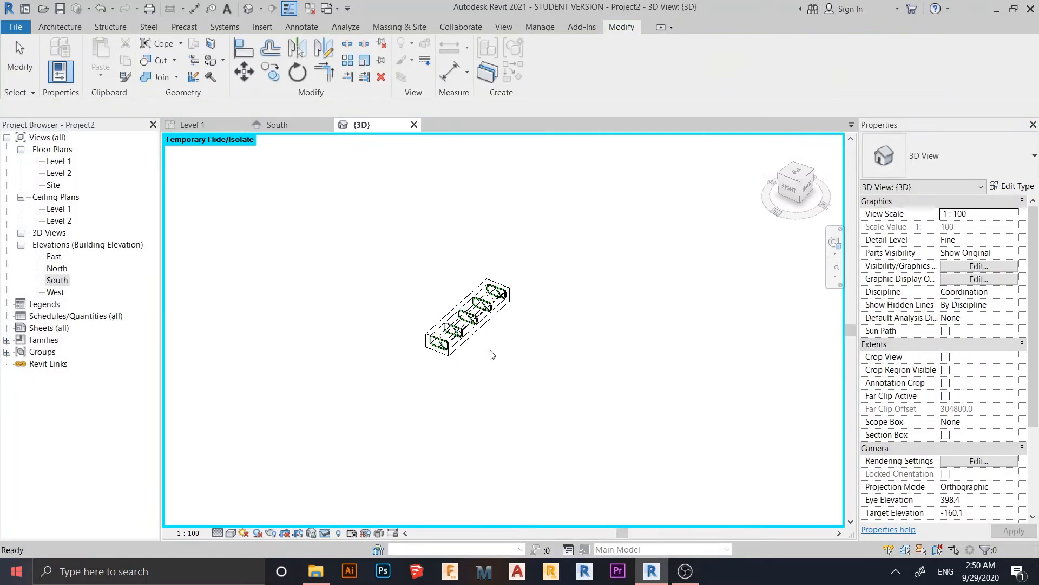
pyautogui.keyDown('shift'); pyautogui.moveTo(489, 355); pyautogui.dragTo(424, 389, button='middle'); pyautogui.keyUp('shift')
pyautogui.scroll(3, 376, 362)
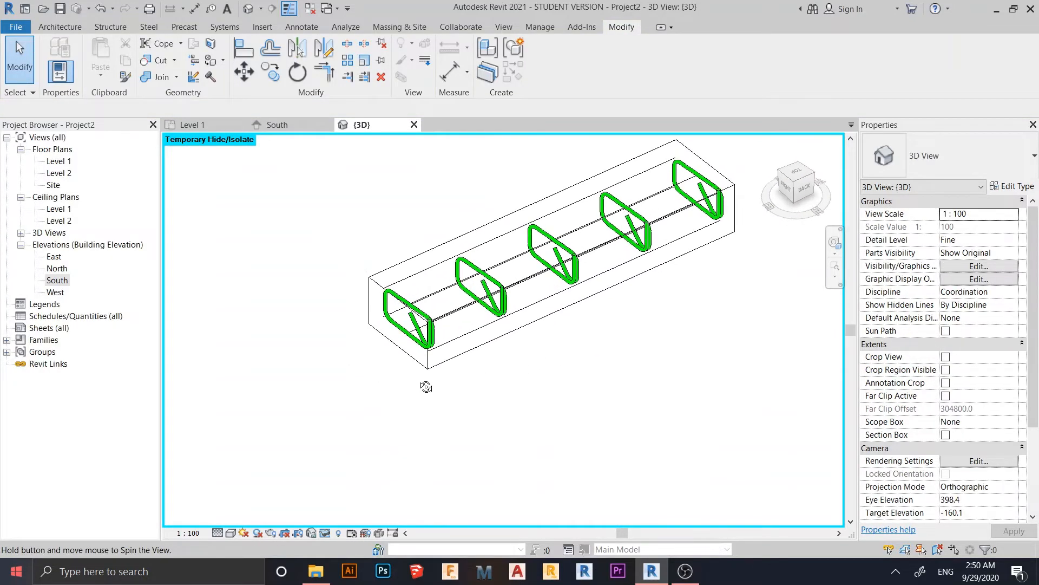
pyautogui.scroll(3, 436, 378)
pyautogui.scroll(2, 488, 389)
pyautogui.scroll(-3, 488, 390)
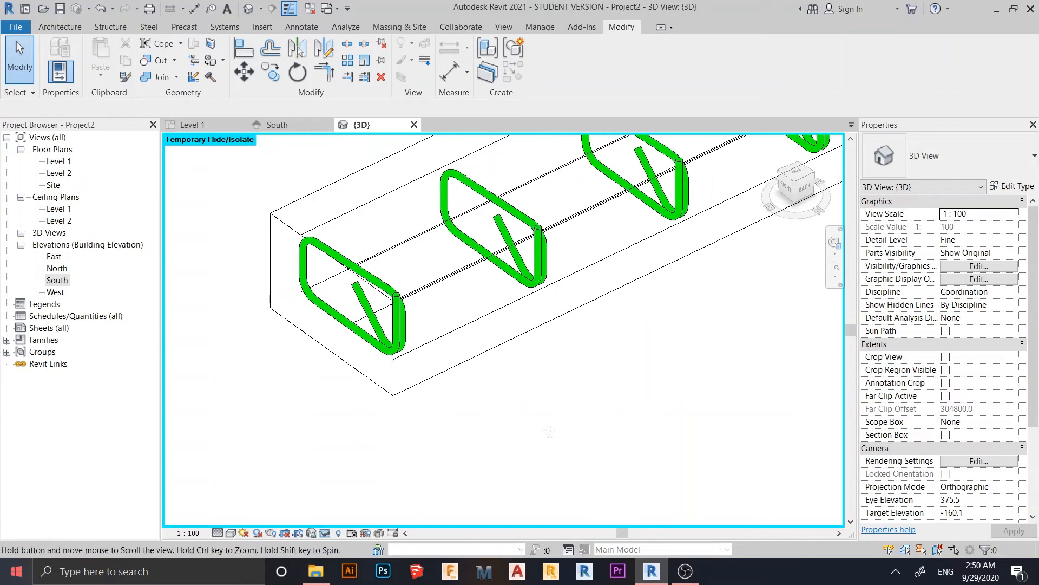
pyautogui.scroll(-2, 499, 422)
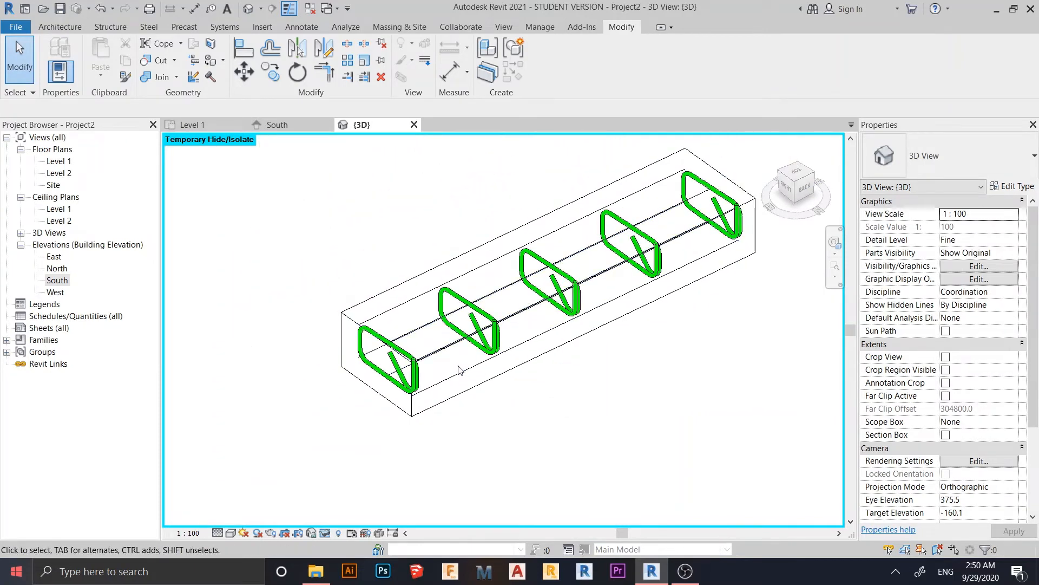
pyautogui.click(454, 363)
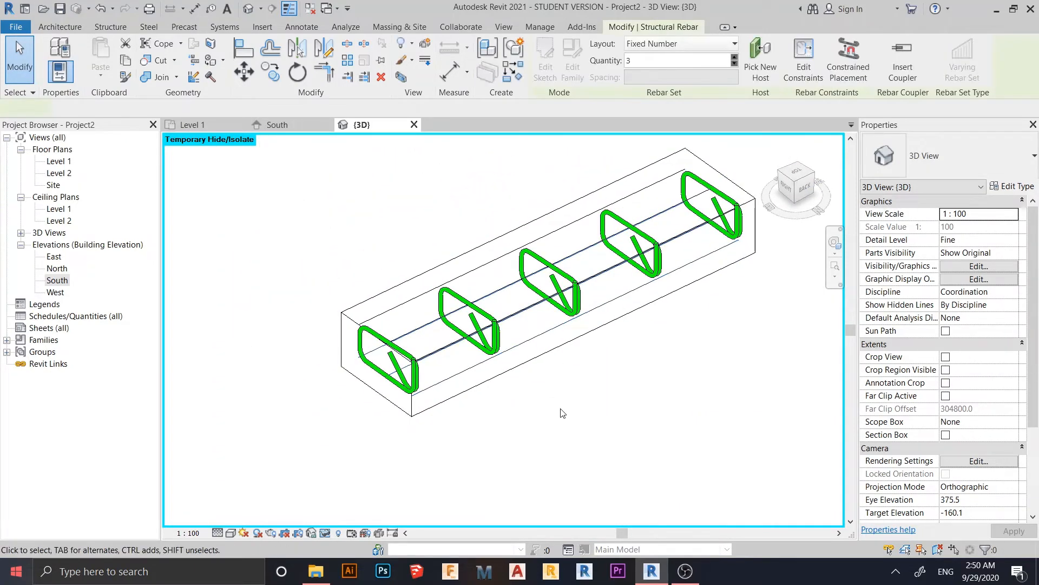
pyautogui.scroll(-3, 622, 422)
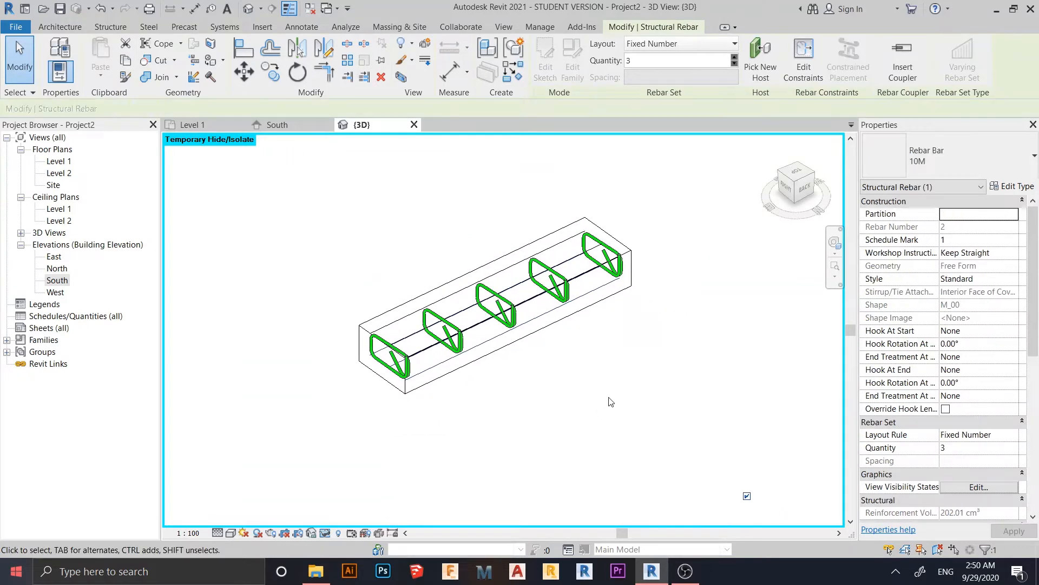
pyautogui.click(979, 487)
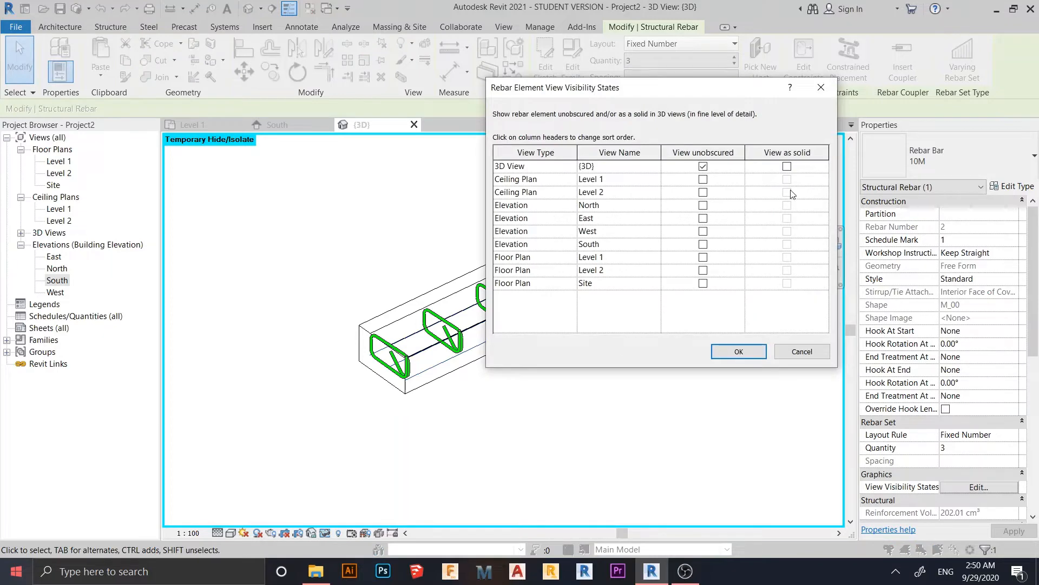
pyautogui.click(739, 352)
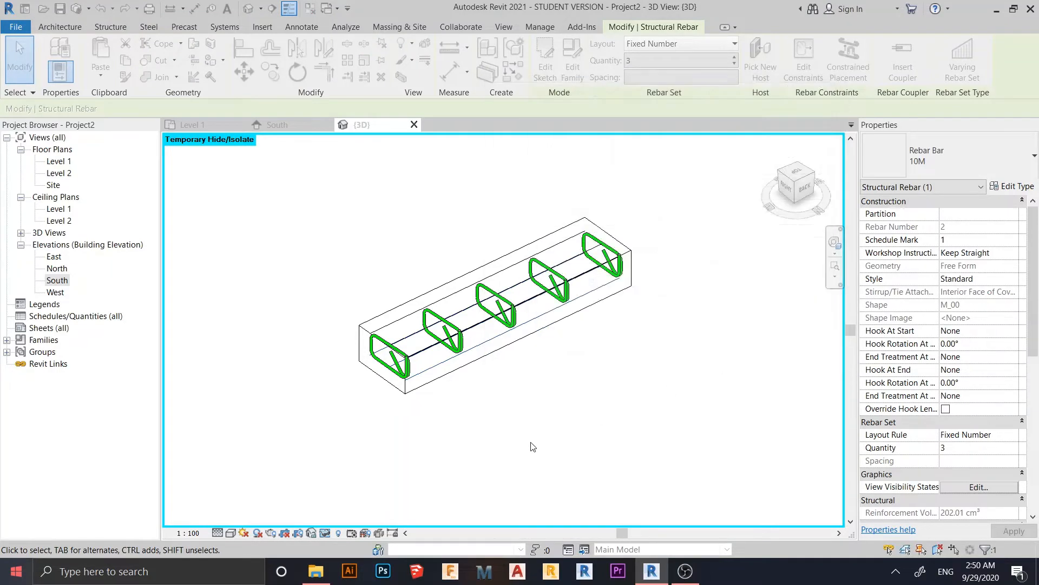
# Override the bottom bar set's graphics by element in this view, giving the surface background a solid fill pattern in red.
pyautogui.rightClick(582, 371)
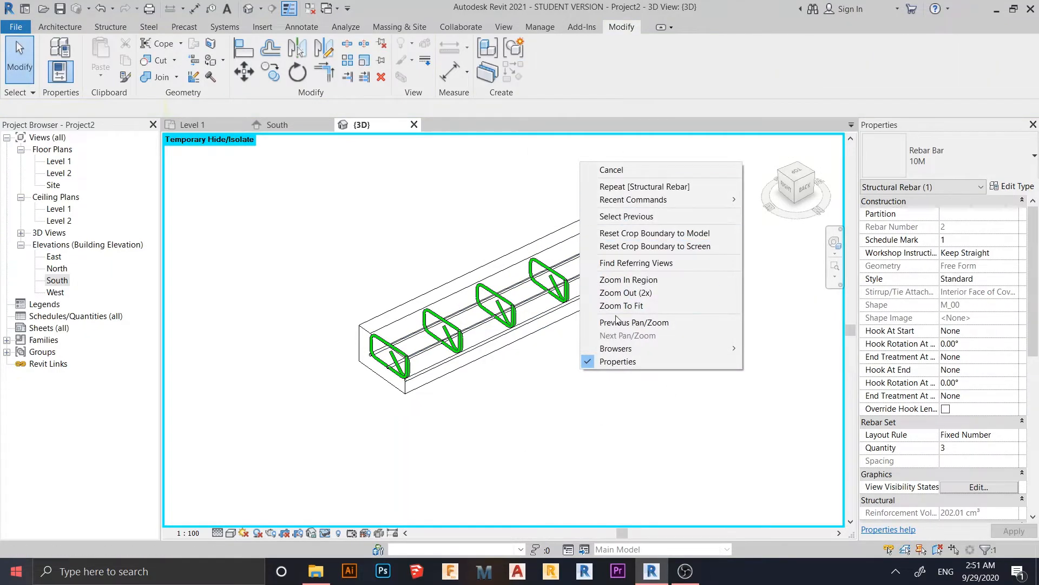
pyautogui.click(511, 380)
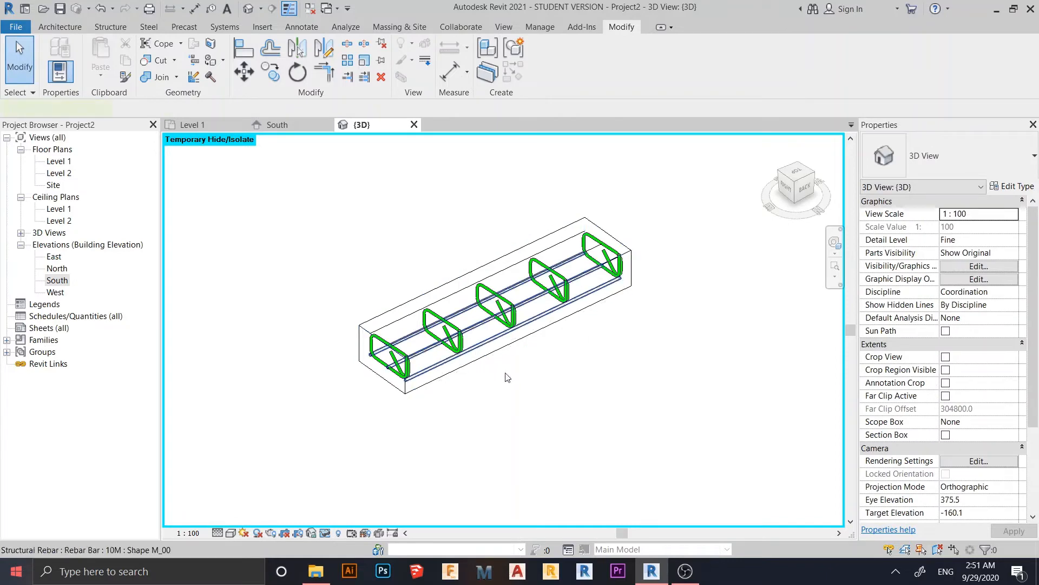
pyautogui.rightClick(578, 329)
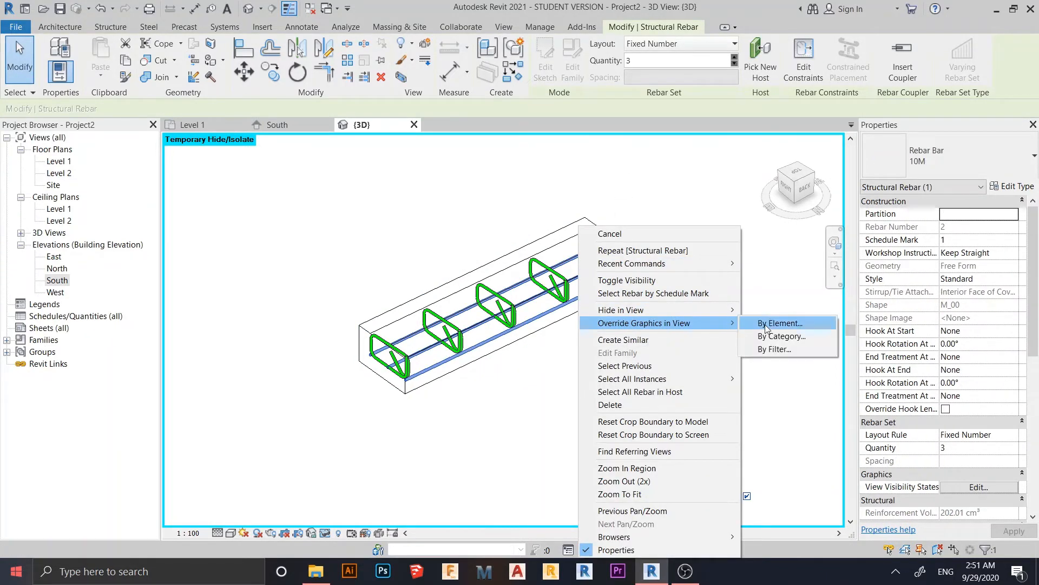
pyautogui.click(765, 324)
pyautogui.click(552, 209)
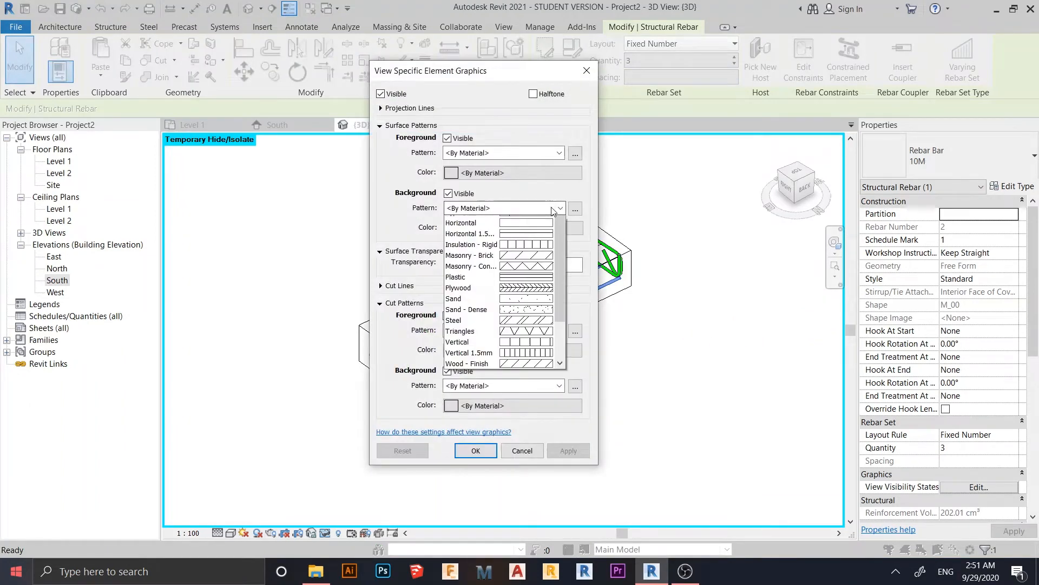
pyautogui.click(526, 234)
pyautogui.click(528, 228)
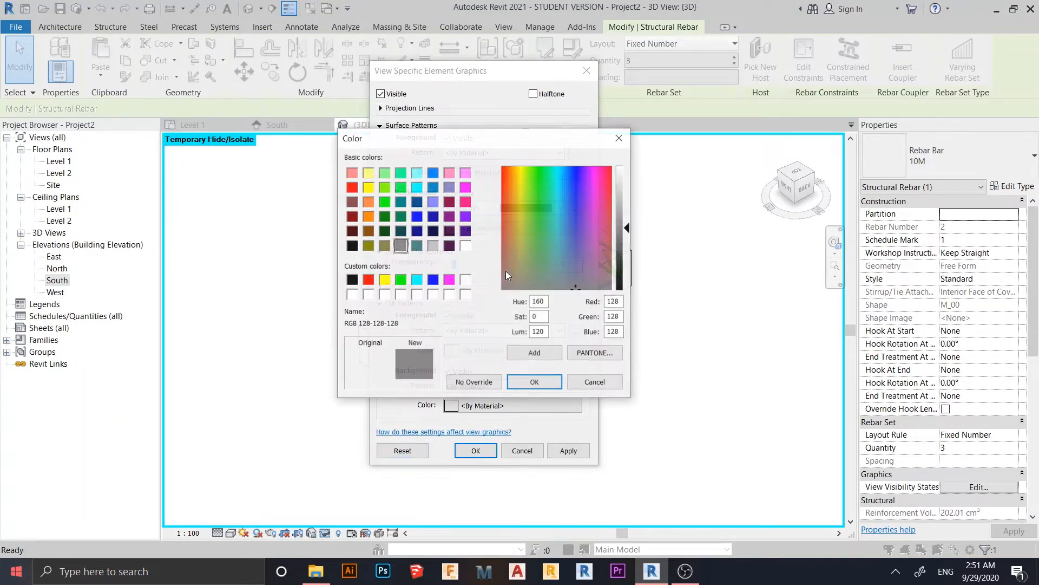
pyautogui.click(368, 280)
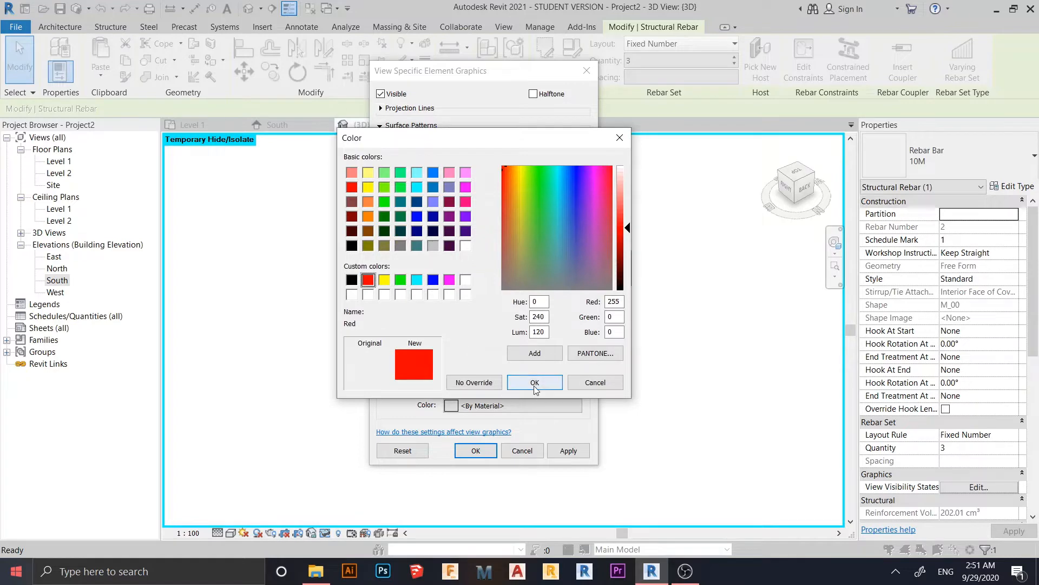
pyautogui.press('Return')
pyautogui.click(476, 450)
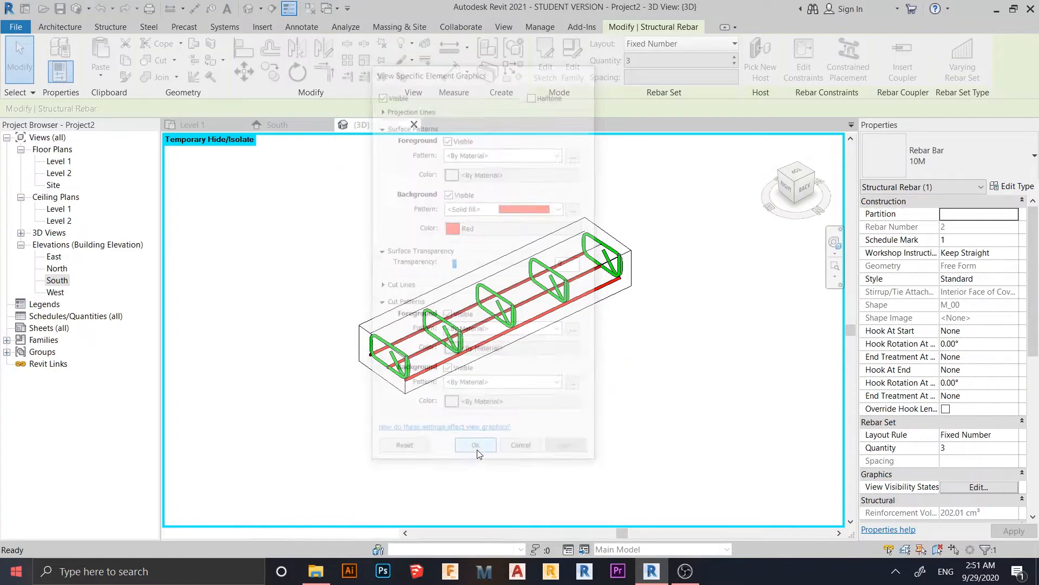
pyautogui.click(465, 425)
# Edit the bottom bar set's constraints and set the Host Surface handle's offset to -15 mm.
pyautogui.scroll(-2, 475, 429)
pyautogui.moveTo(478, 431)
pyautogui.keyDown('shift'); pyautogui.mouseDown(button='middle')
pyautogui.moveTo(561, 429)
pyautogui.moveTo(625, 403)
pyautogui.moveTo(464, 417)
pyautogui.mouseUp(button='middle'); pyautogui.keyUp('shift')
pyautogui.scroll(5, 465, 428)
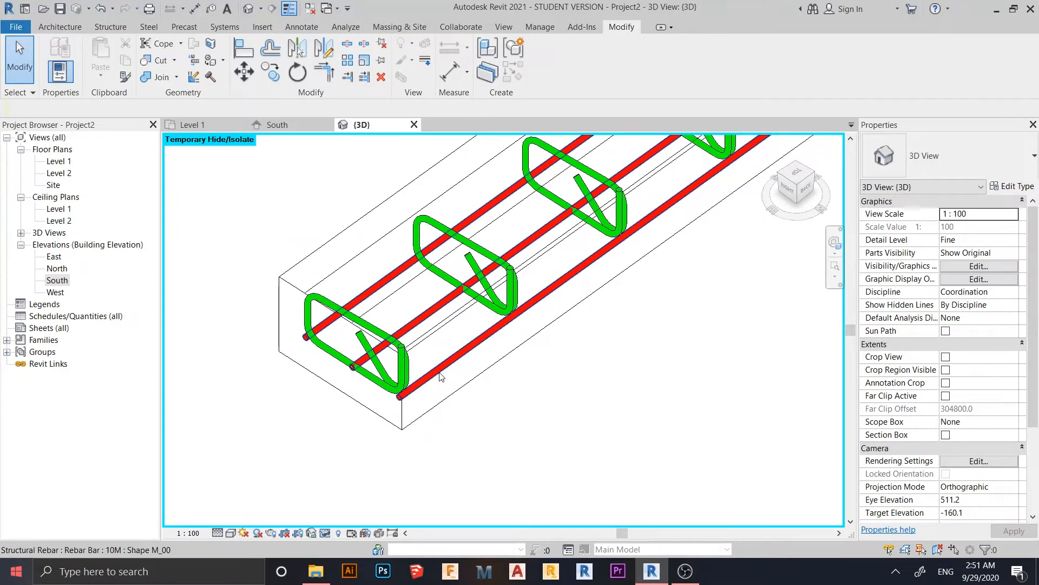
pyautogui.scroll(-3, 575, 387)
pyautogui.moveTo(622, 364); pyautogui.dragTo(523, 414, button='middle')
pyautogui.scroll(-2, 524, 414)
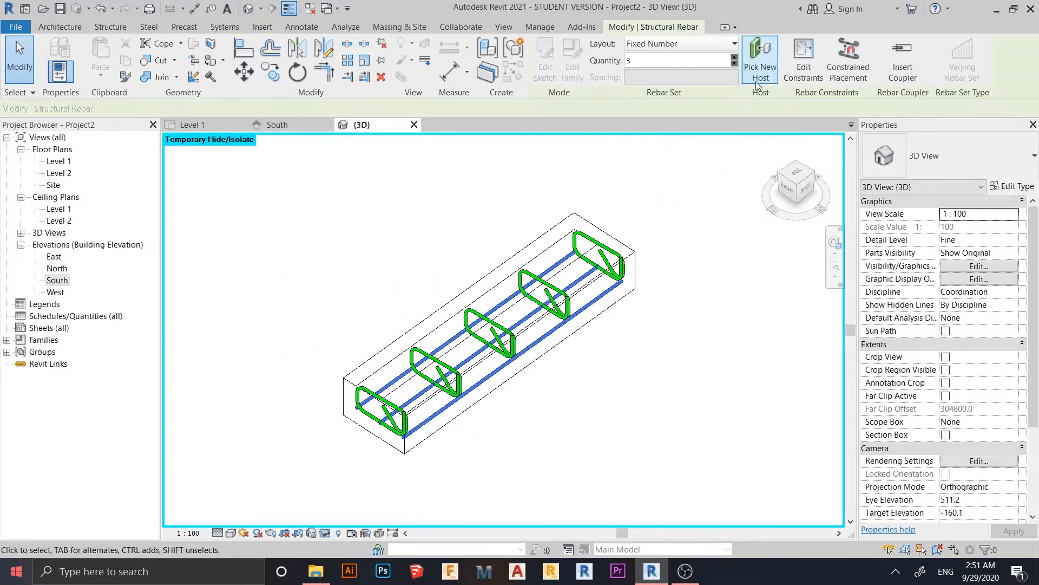
pyautogui.click(797, 66)
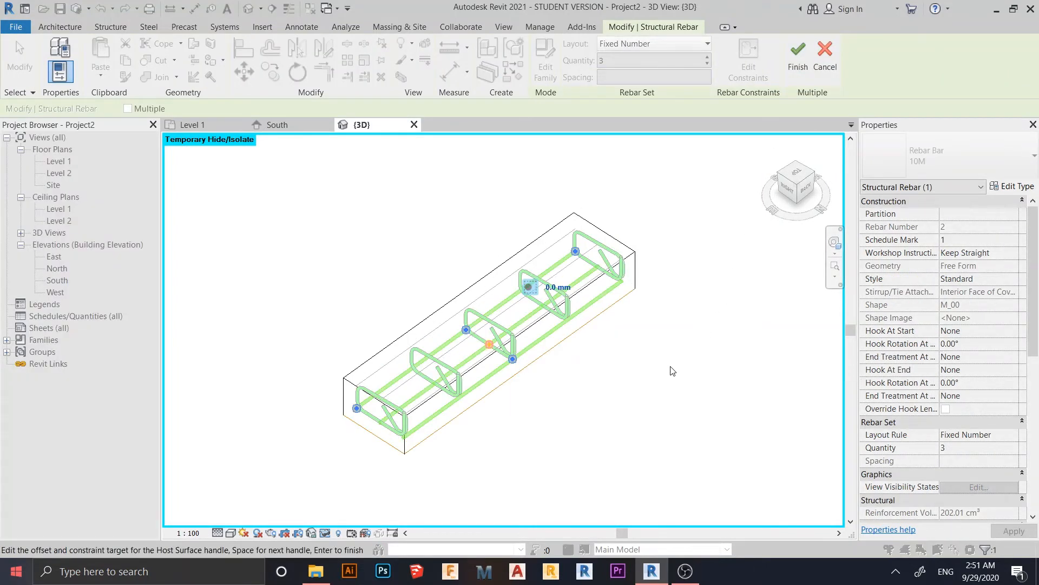
pyautogui.keyDown('shift'); pyautogui.moveTo(631, 399); pyautogui.dragTo(574, 420, button='middle'); pyautogui.keyUp('shift')
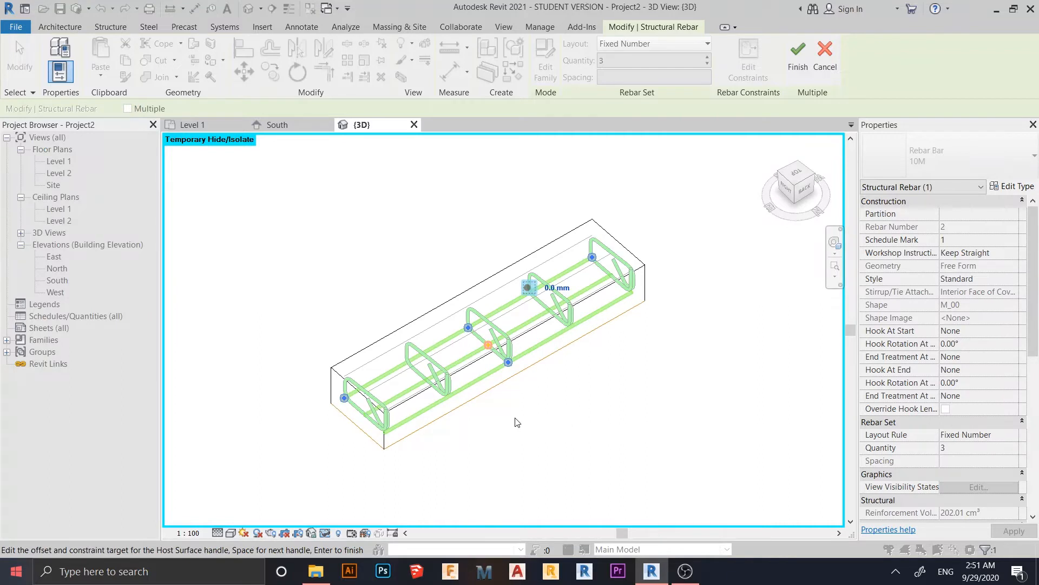
pyautogui.click(558, 291)
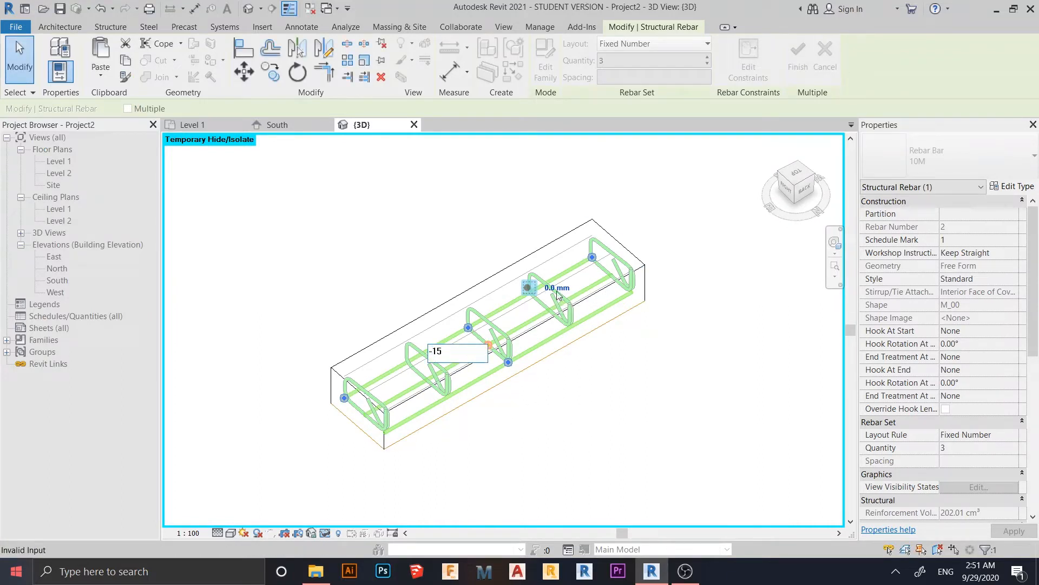
pyautogui.write('-15')
pyautogui.press('Return')
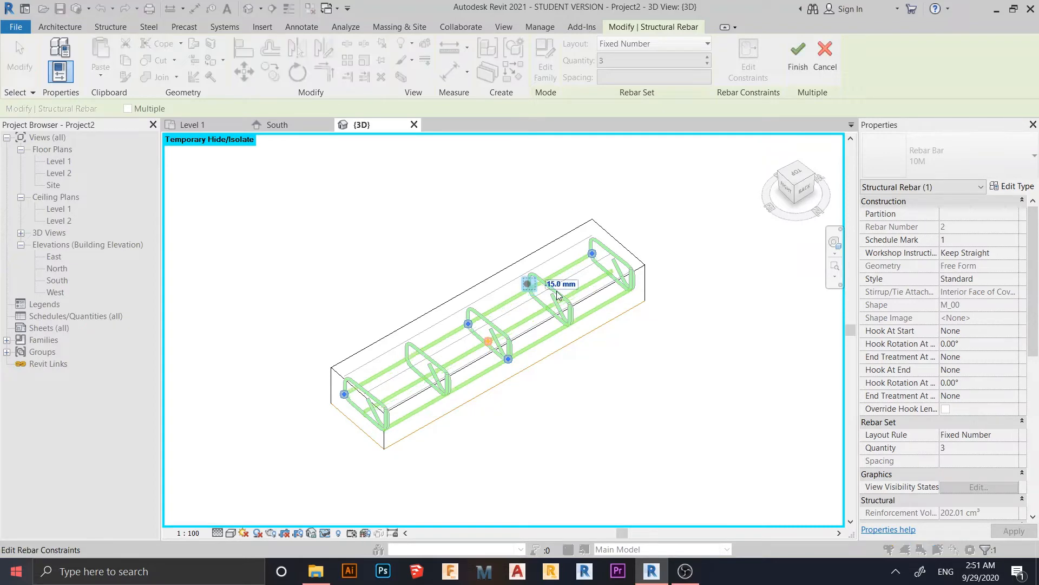
# Set the End Surface handle's offset to -15 mm in the bottom bar set's constraints.
pyautogui.scroll(3, 522, 401)
pyautogui.keyDown('shift'); pyautogui.moveTo(522, 401); pyautogui.dragTo(548, 352, button='middle'); pyautogui.keyUp('shift')
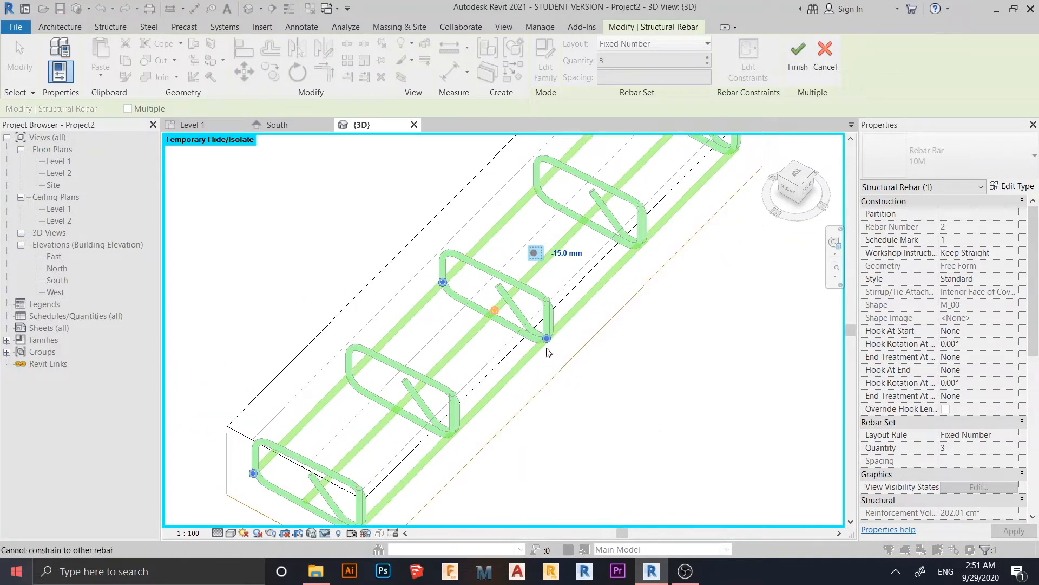
pyautogui.click(549, 340)
pyautogui.click(621, 283)
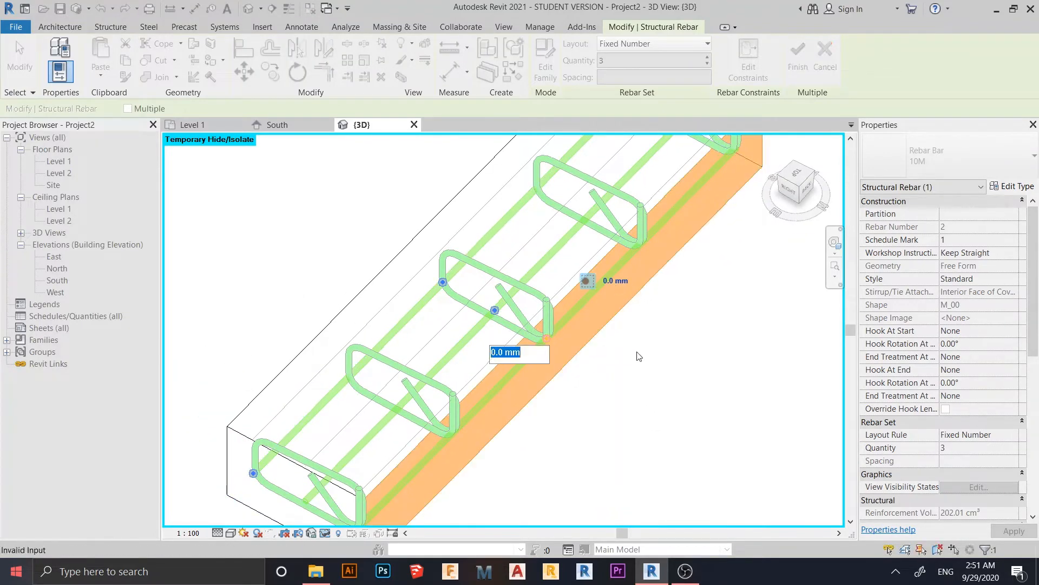
pyautogui.write('-15')
pyautogui.press('Return')
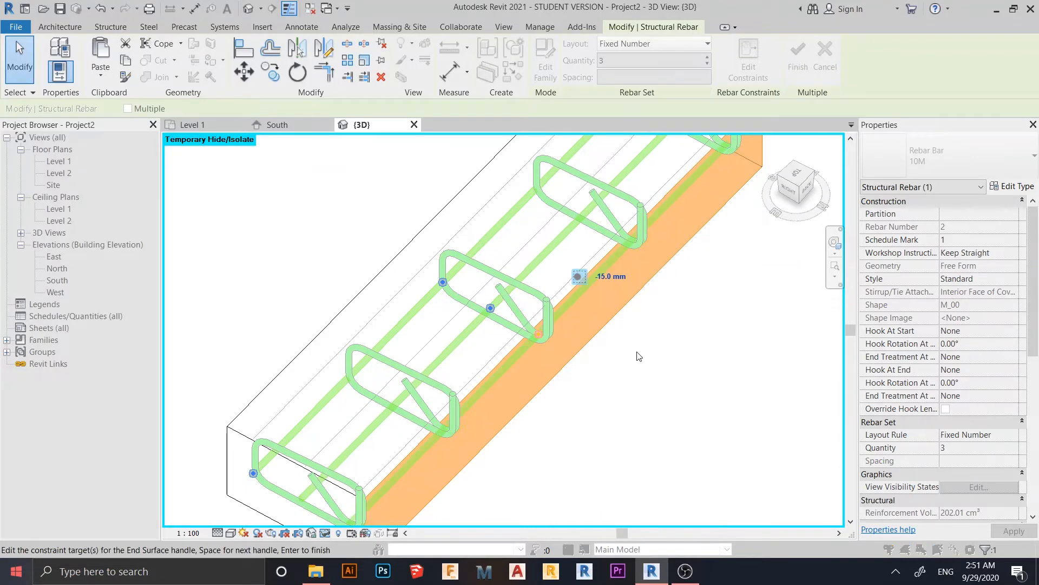
# Set the End of Bar handle's offset to 150 mm so the bottom bars extend beyond the tread's end.
pyautogui.scroll(5, 538, 332)
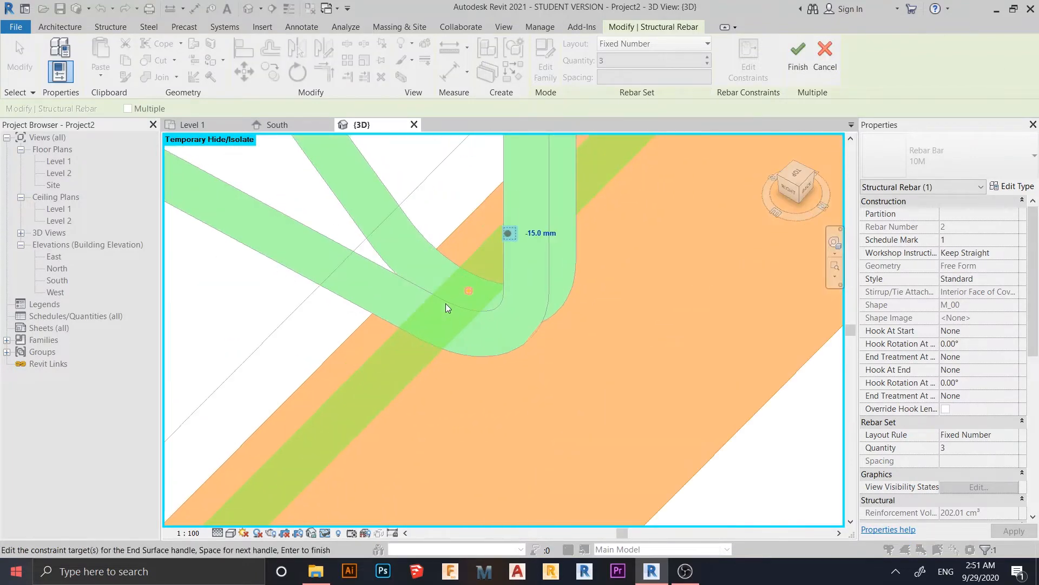
pyautogui.scroll(-5, 460, 315)
pyautogui.keyDown('shift'); pyautogui.moveTo(489, 357); pyautogui.dragTo(390, 347, button='middle'); pyautogui.keyUp('shift')
pyautogui.scroll(3, 462, 329)
pyautogui.scroll(2, 462, 328)
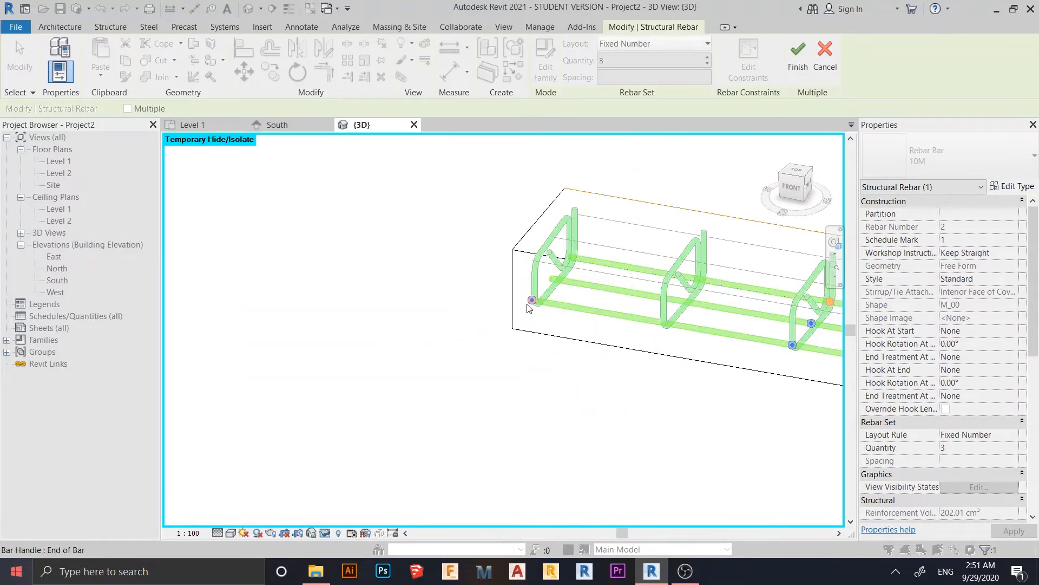
pyautogui.click(532, 300)
pyautogui.click(604, 242)
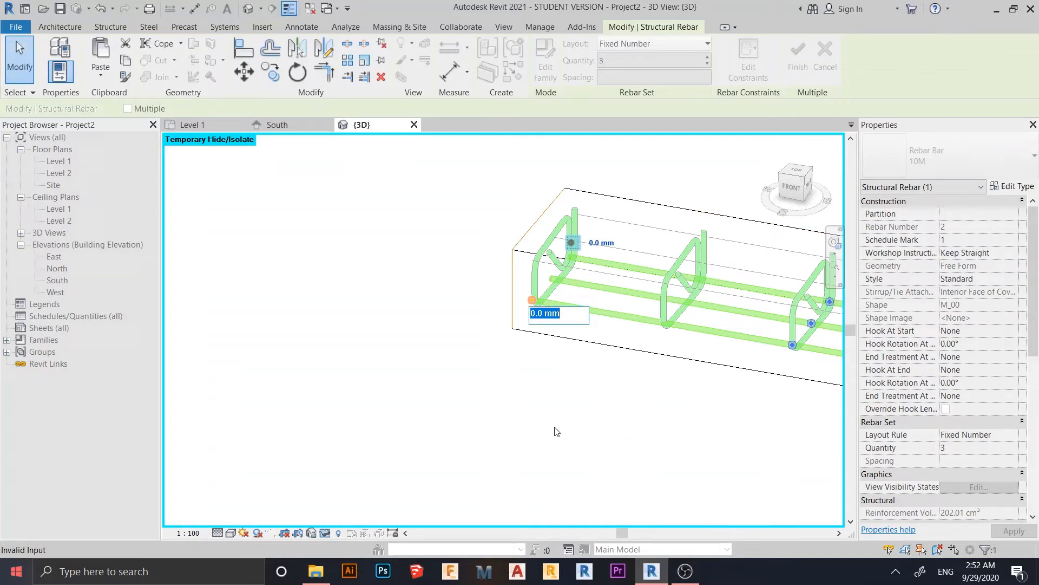
pyautogui.press('Return')
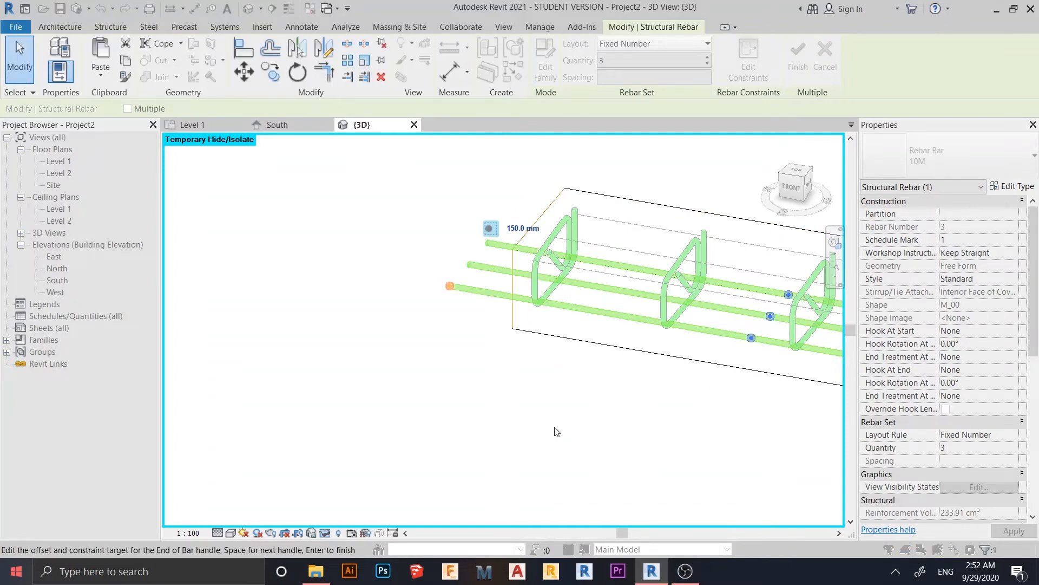
# Examine from the front how the bottom bars project beyond the tread's end face.
pyautogui.scroll(-2, 552, 429)
pyautogui.keyDown('shift'); pyautogui.moveTo(478, 367); pyautogui.dragTo(638, 348, button='middle'); pyautogui.keyUp('shift')
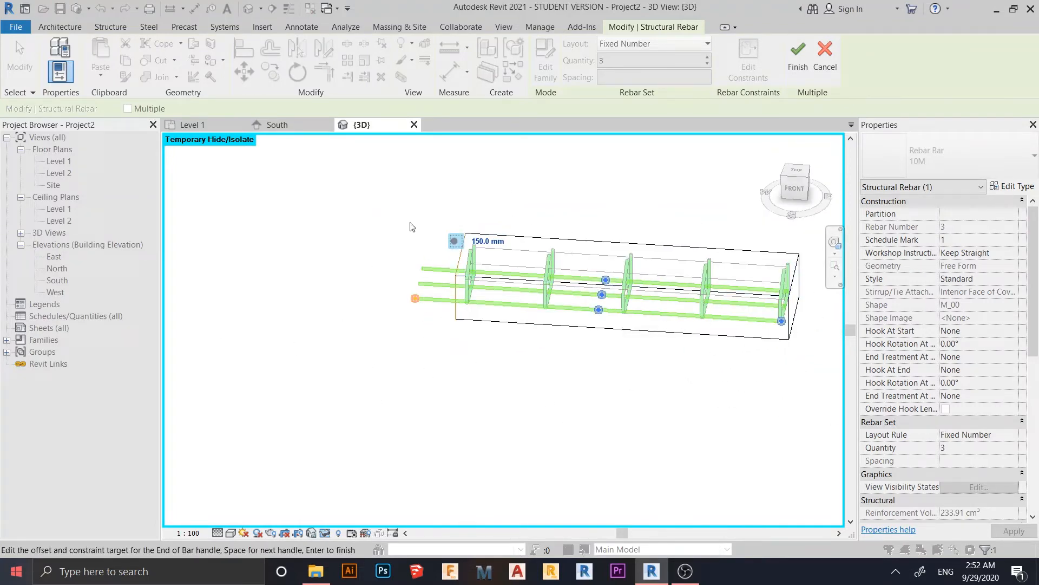
pyautogui.scroll(-4, 415, 352)
pyautogui.moveTo(416, 352)
pyautogui.keyDown('shift'); pyautogui.mouseDown(button='middle')
pyautogui.moveTo(441, 360)
pyautogui.moveTo(419, 352)
pyautogui.mouseUp(button='middle'); pyautogui.keyUp('shift')
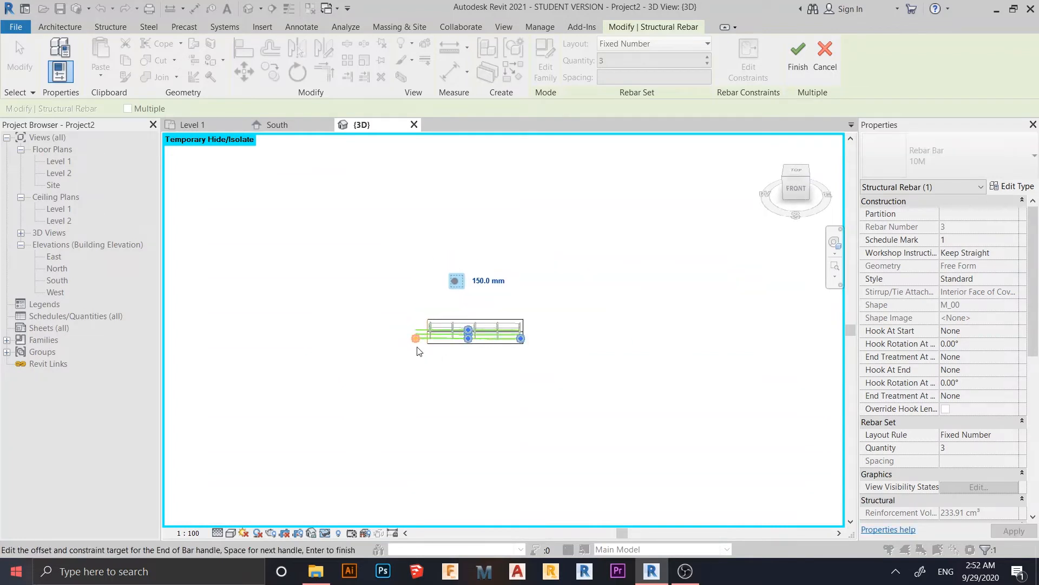
pyautogui.scroll(2, 416, 351)
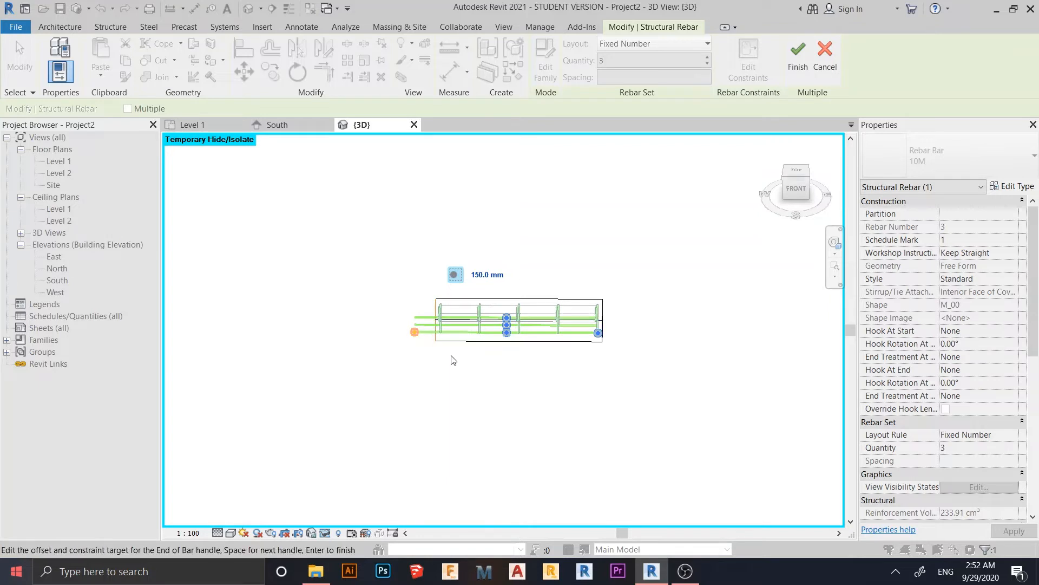
pyautogui.scroll(4, 453, 358)
pyautogui.keyDown('shift'); pyautogui.moveTo(513, 366); pyautogui.dragTo(855, 378, button='middle'); pyautogui.keyUp('shift')
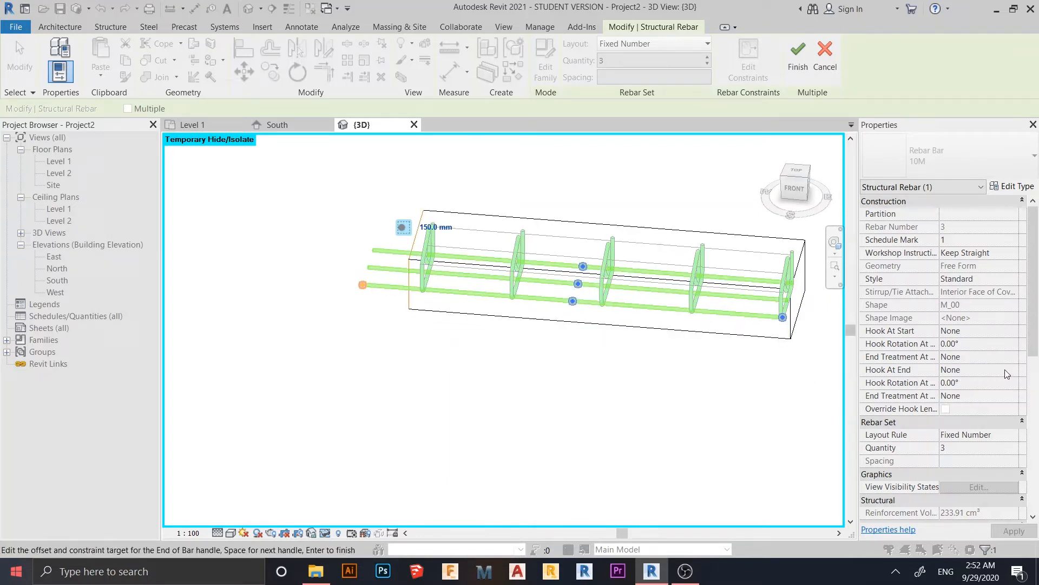
# Set the Start Surface handle's offset to -15 mm in the bottom bar set's constraints.
pyautogui.keyDown('shift'); pyautogui.moveTo(518, 397); pyautogui.dragTo(430, 426, button='middle'); pyautogui.keyUp('shift')
pyautogui.scroll(4, 505, 415)
pyautogui.keyDown('shift'); pyautogui.moveTo(549, 423); pyautogui.dragTo(550, 450, button='middle'); pyautogui.keyUp('shift')
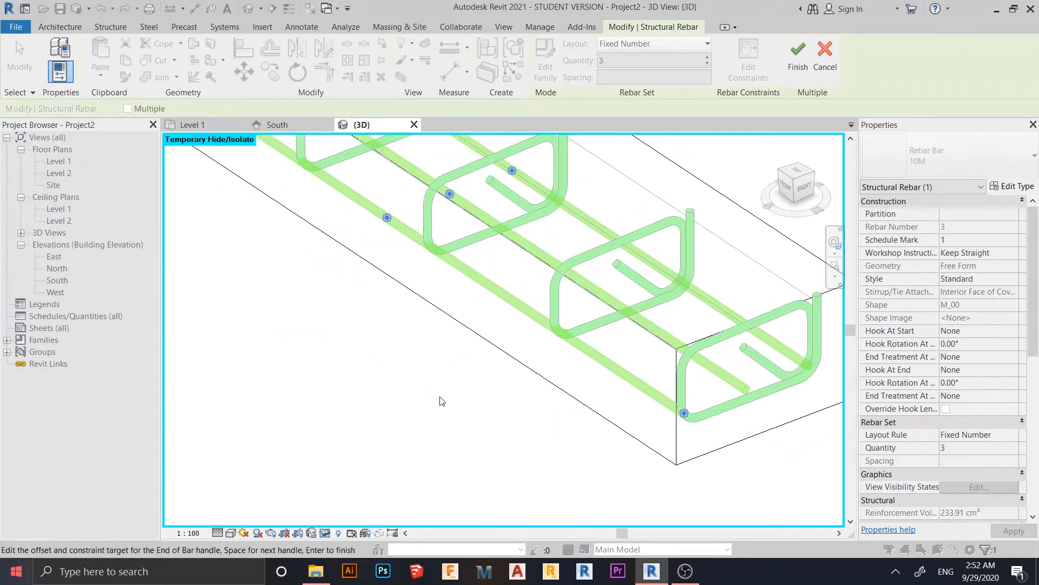
pyautogui.scroll(-2, 480, 420)
pyautogui.moveTo(477, 416); pyautogui.dragTo(572, 459, button='middle')
pyautogui.moveTo(555, 362); pyautogui.dragTo(628, 321)
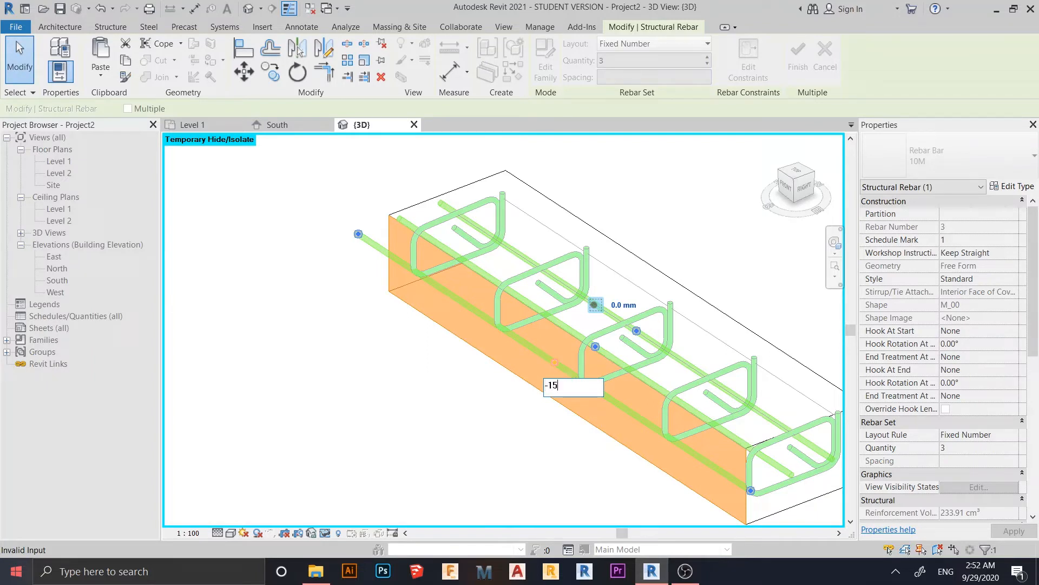
pyautogui.write('-15')
pyautogui.press('Return')
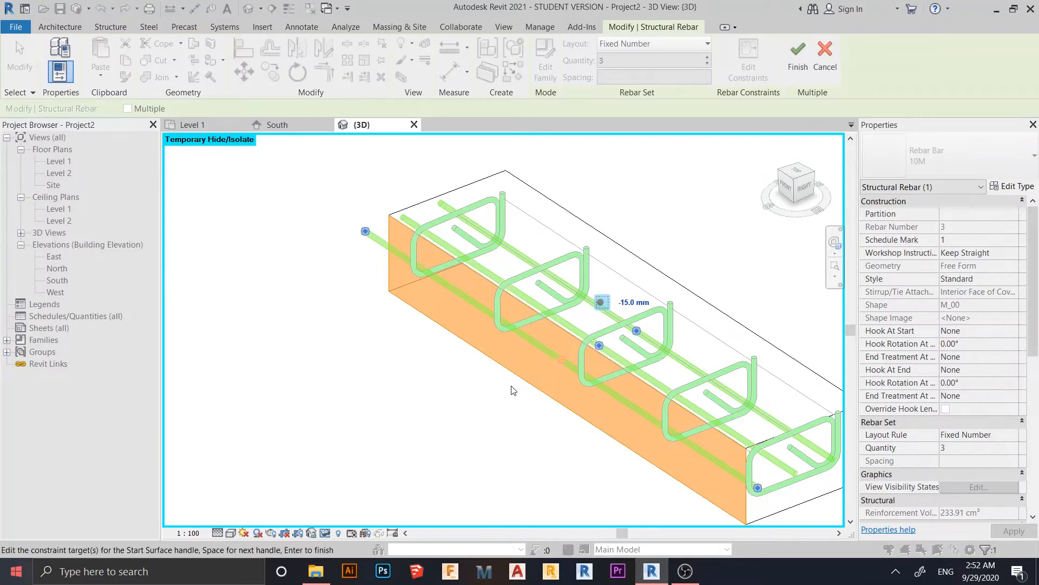
# Finish editing the constraints and set the bottom bar set's Hook At End to Rebar Hook 90.
pyautogui.scroll(-2, 509, 347)
pyautogui.keyDown('shift'); pyautogui.moveTo(509, 347); pyautogui.dragTo(627, 379, button='middle'); pyautogui.keyUp('shift')
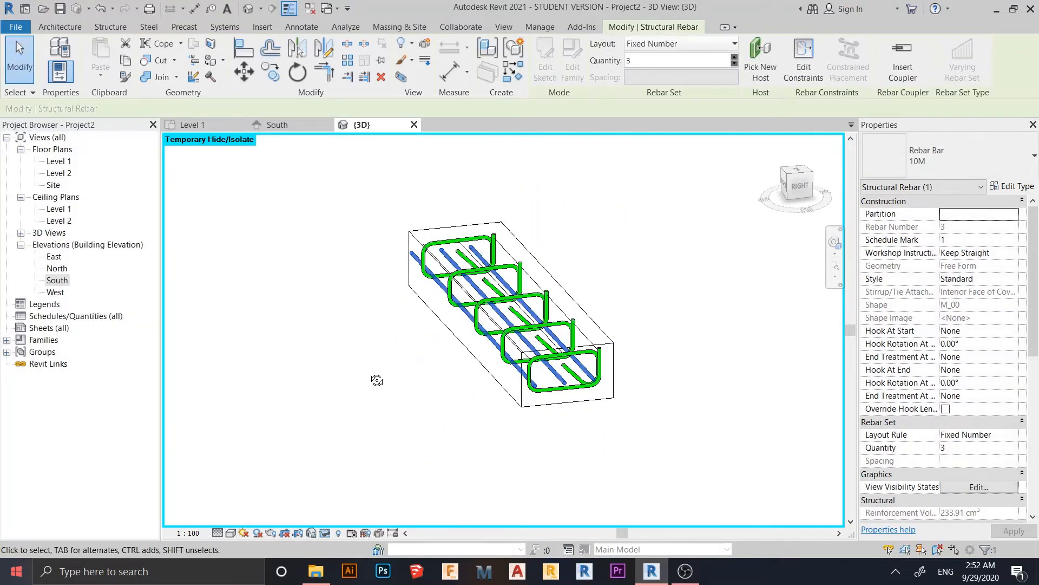
pyautogui.keyDown('shift'); pyautogui.moveTo(373, 380); pyautogui.dragTo(526, 435, button='middle'); pyautogui.keyUp('shift')
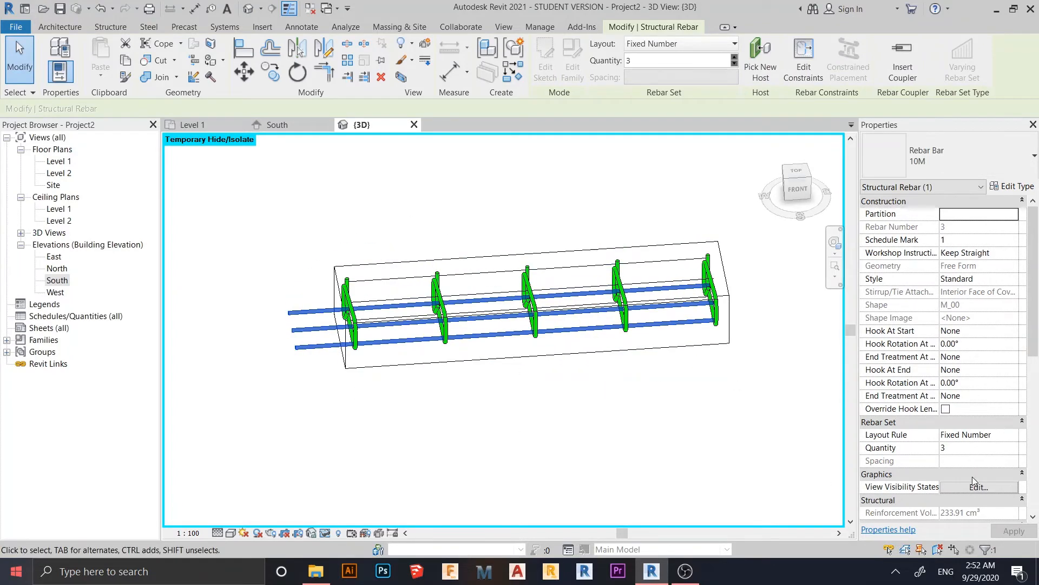
pyautogui.click(1012, 374)
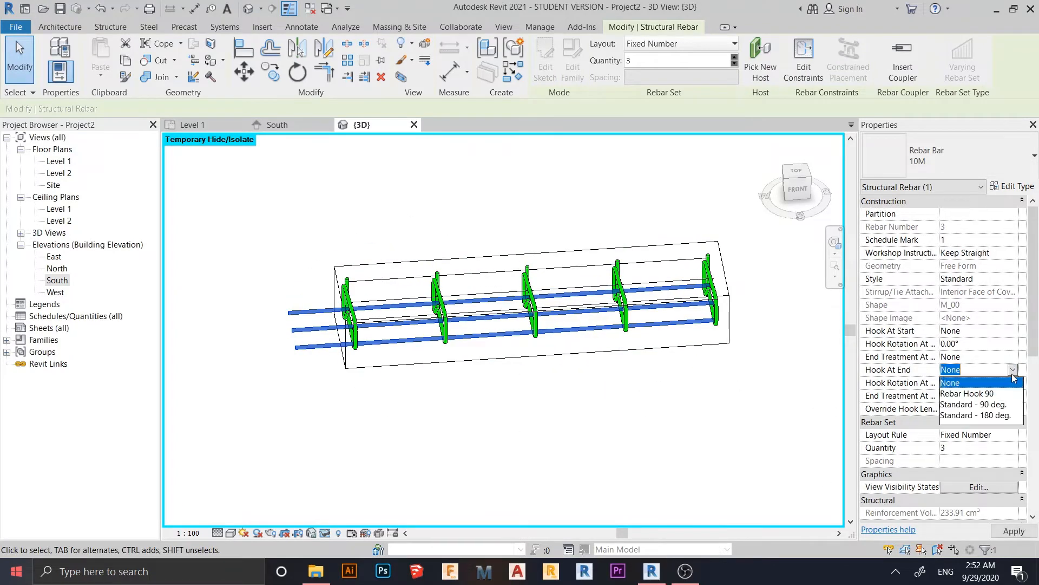
pyautogui.click(975, 394)
# Check the Start of Bar handle's constraint on the bottom bar set, finish constraint editing and deselect the bars.
pyautogui.scroll(-1, 629, 477)
pyautogui.keyDown('shift'); pyautogui.moveTo(628, 477); pyautogui.dragTo(649, 397, button='middle'); pyautogui.keyUp('shift')
pyautogui.scroll(4, 650, 397)
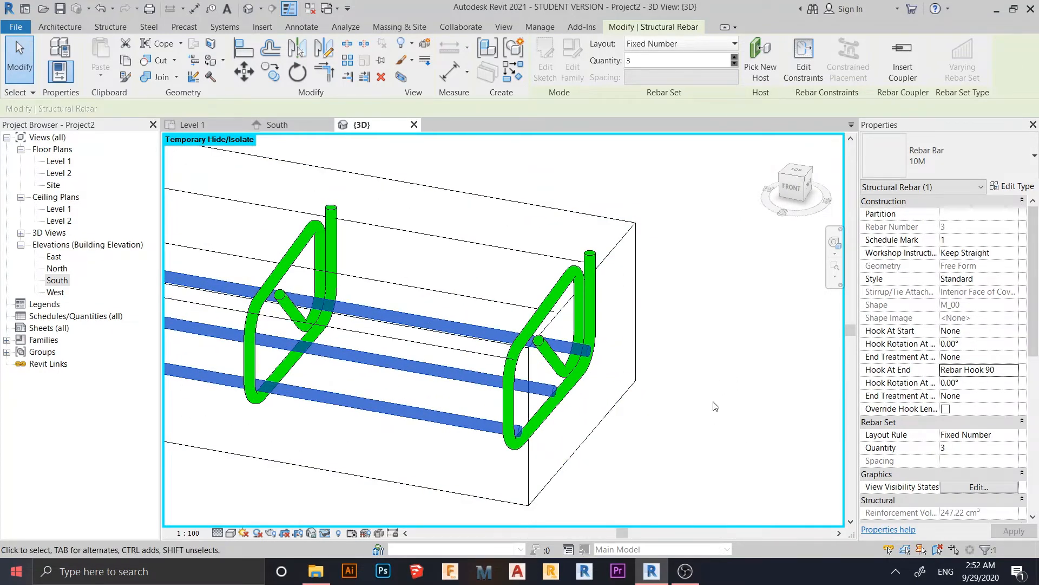
pyautogui.click(790, 56)
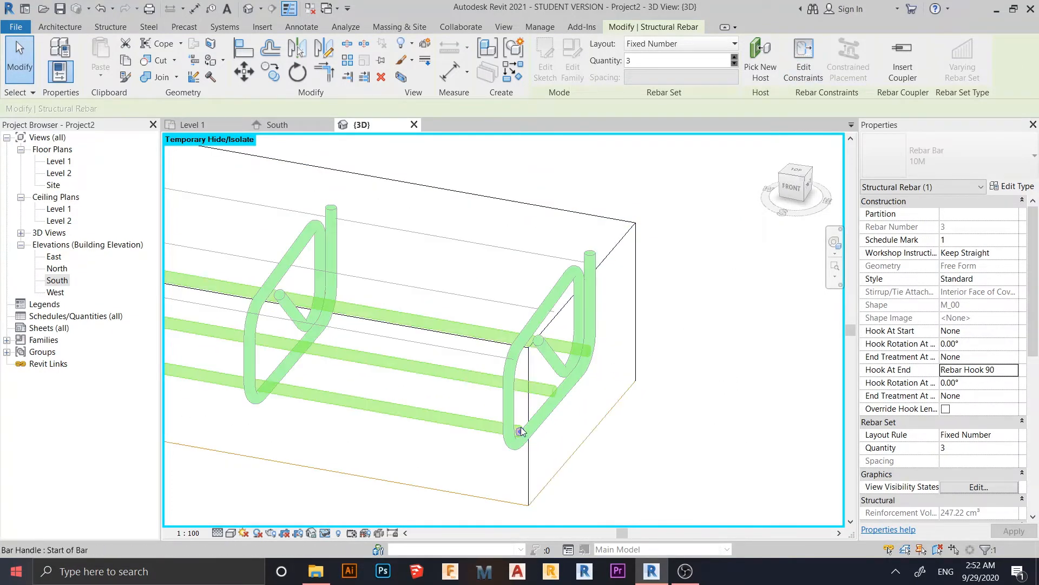
pyautogui.click(521, 431)
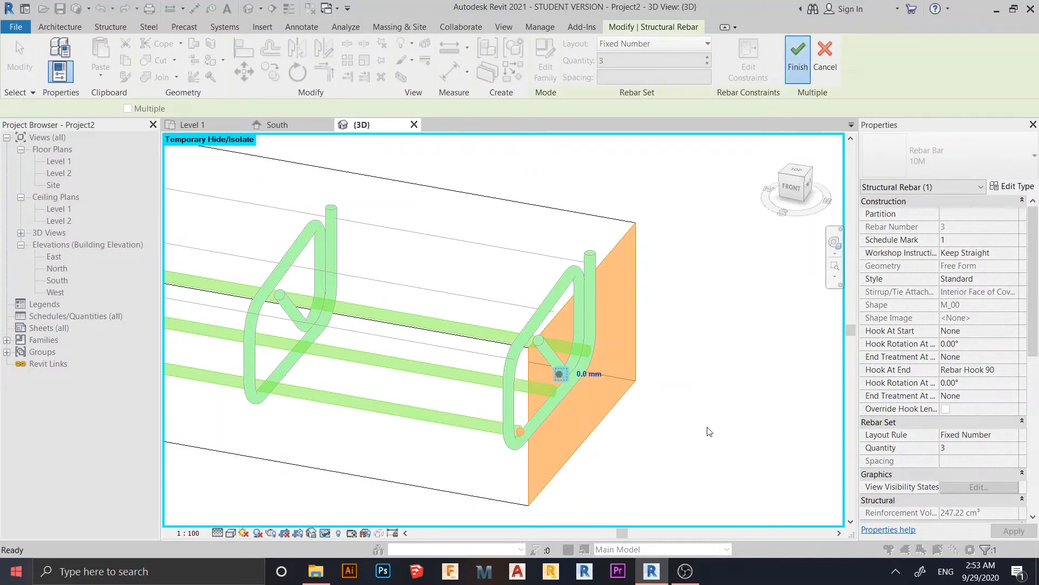
pyautogui.click(719, 406)
pyautogui.scroll(-3, 692, 410)
pyautogui.moveTo(522, 503); pyautogui.dragTo(440, 360, button='middle')
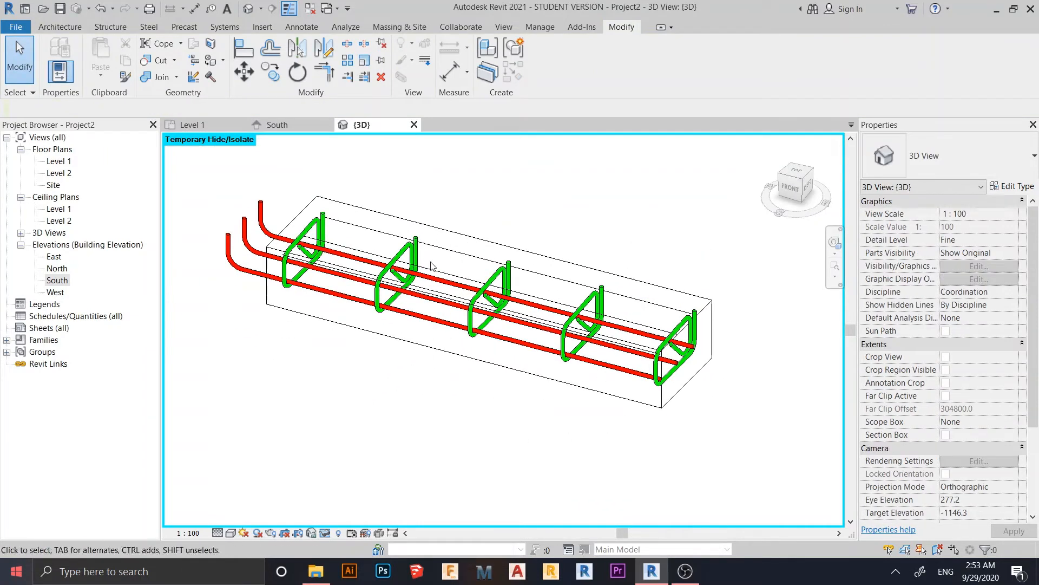
# Override the top bar set's graphics by element in this view, choosing cyan as the surface background color.
pyautogui.scroll(3, 432, 265)
pyautogui.click(474, 233)
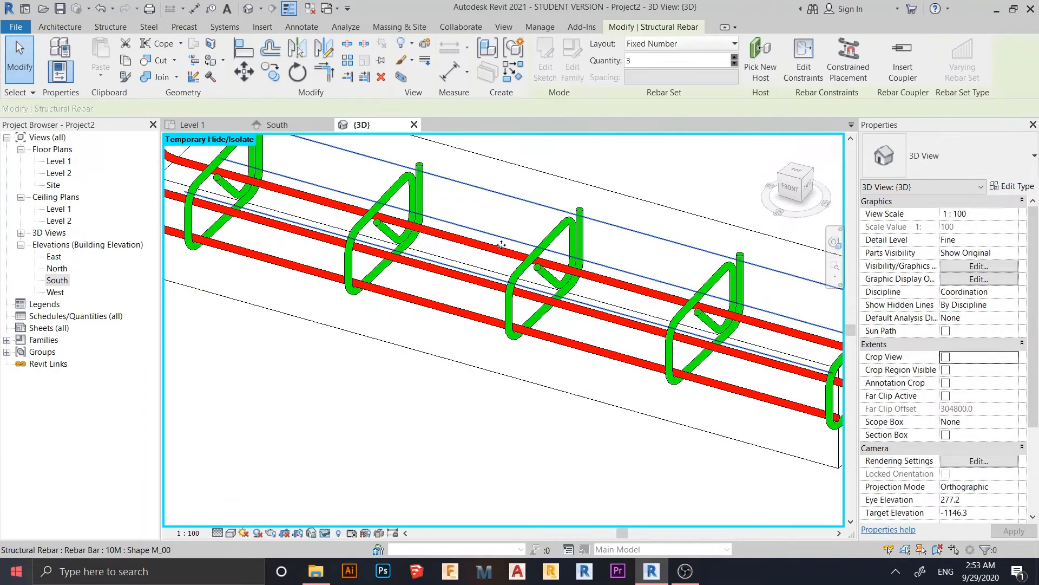
pyautogui.scroll(-2, 595, 179)
pyautogui.scroll(2, 605, 174)
pyautogui.rightClick(605, 174)
pyautogui.moveTo(668, 272)
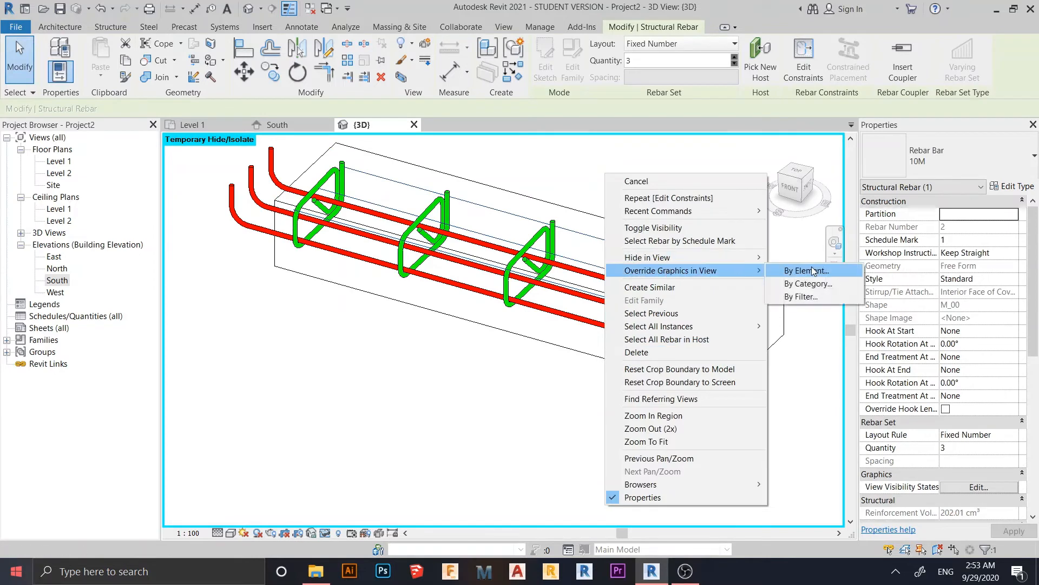
pyautogui.click(802, 270)
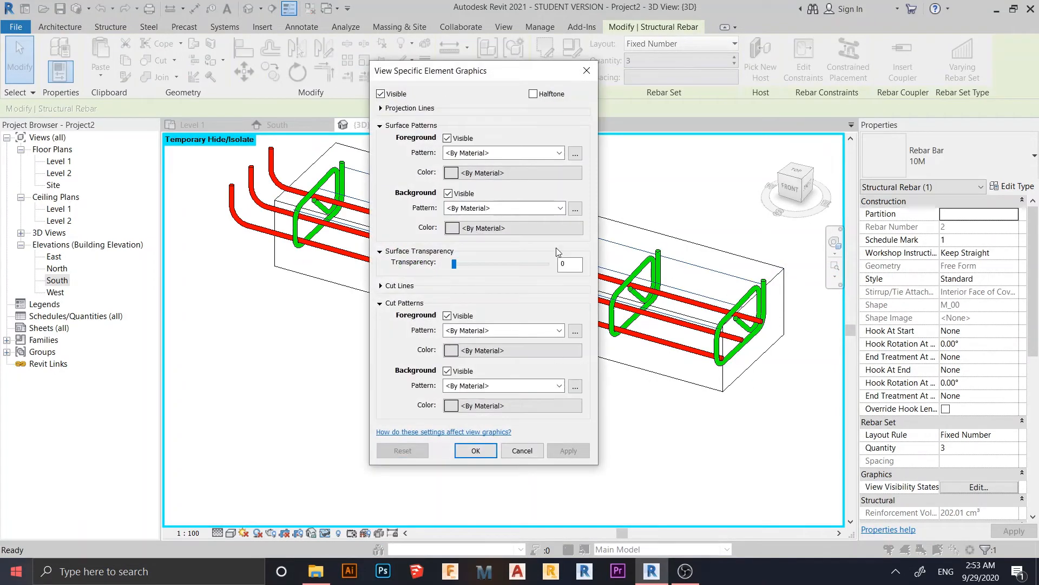
pyautogui.click(561, 226)
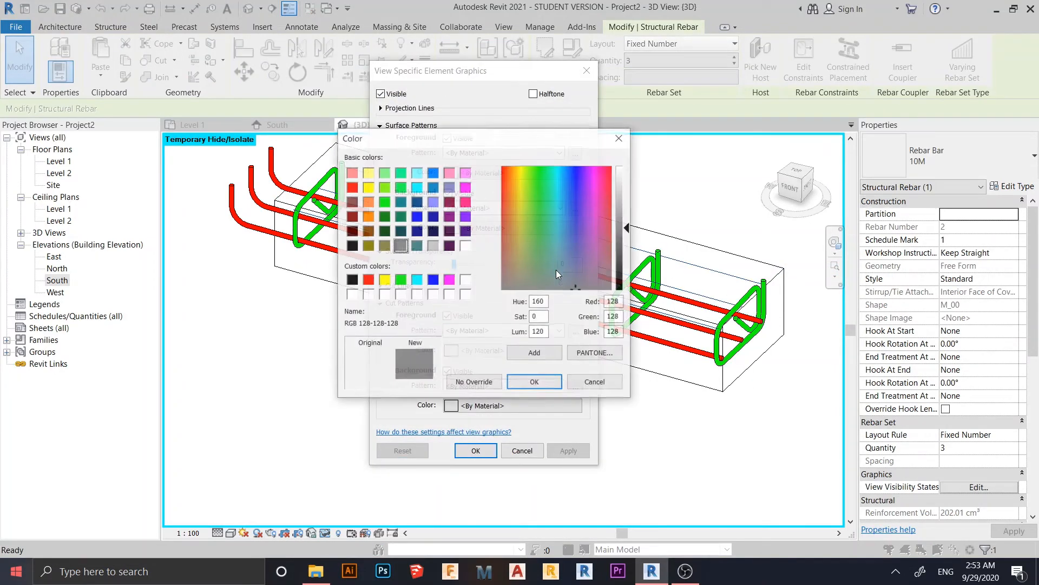
pyautogui.click(416, 280)
pyautogui.click(527, 386)
# Set the top bar set's surface background pattern to Solid fill and apply the graphics override.
pyautogui.click(526, 208)
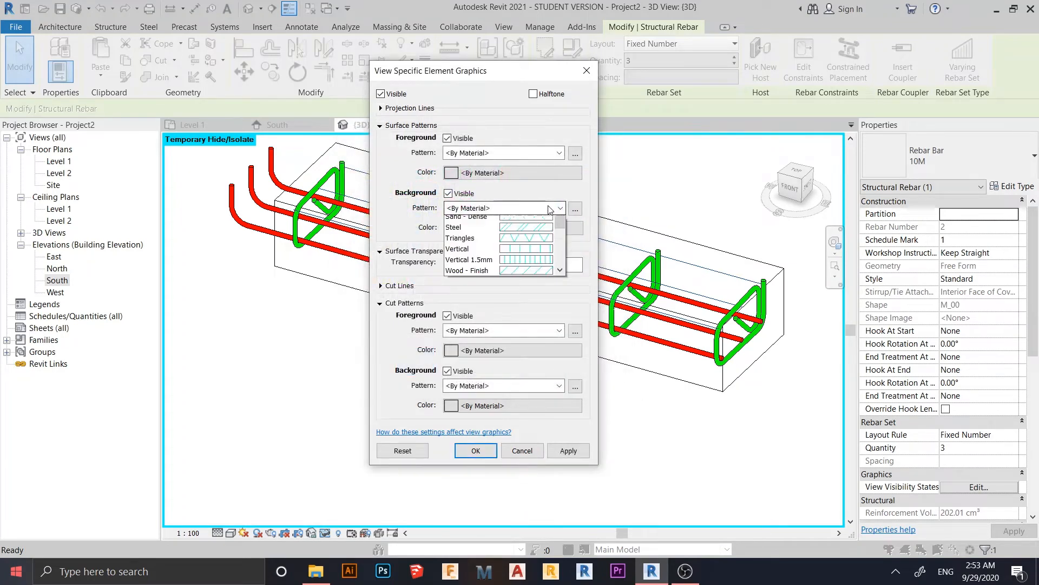
pyautogui.click(528, 233)
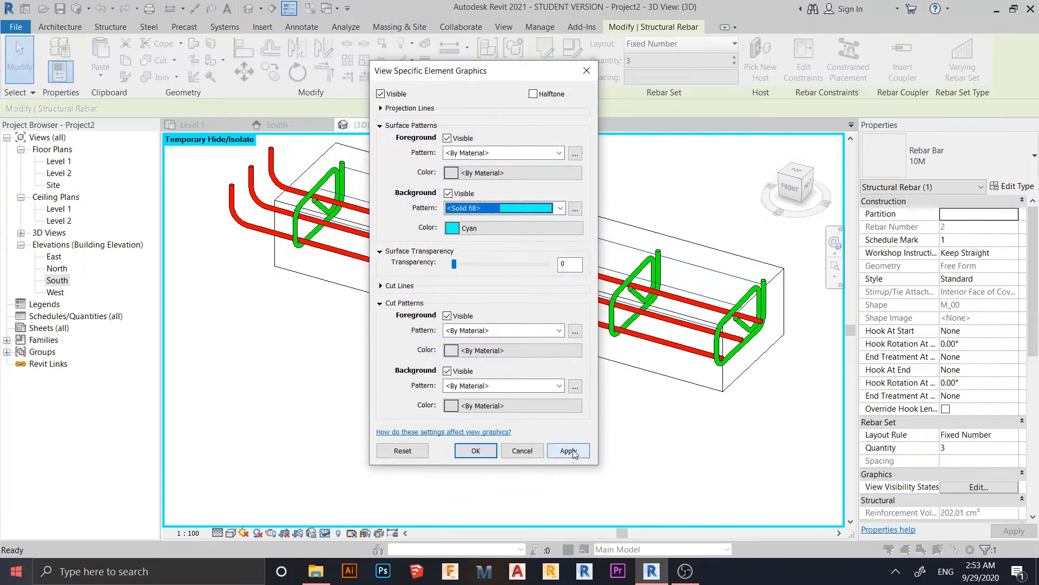
pyautogui.click(568, 451)
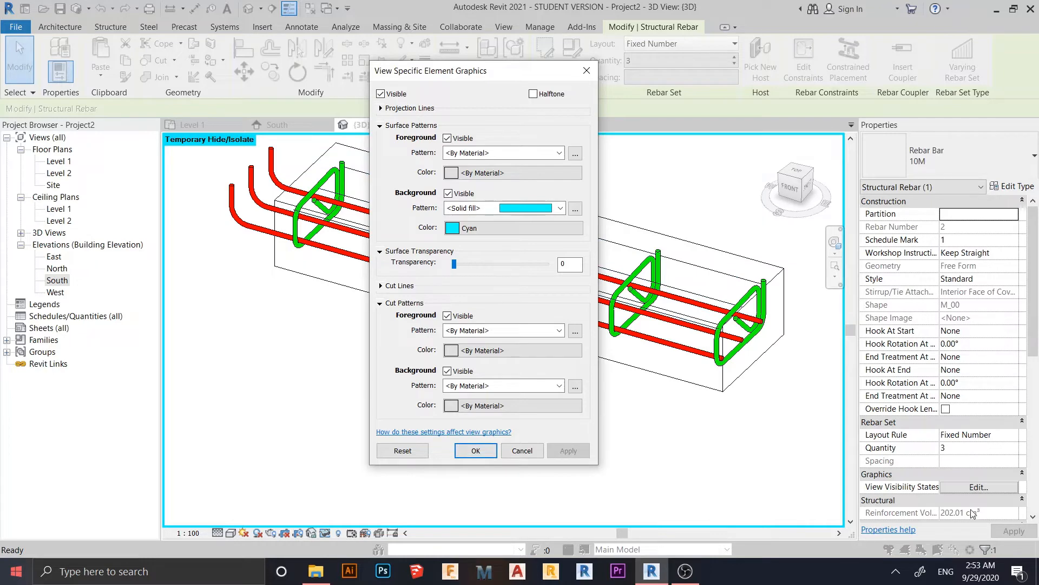
pyautogui.click(476, 451)
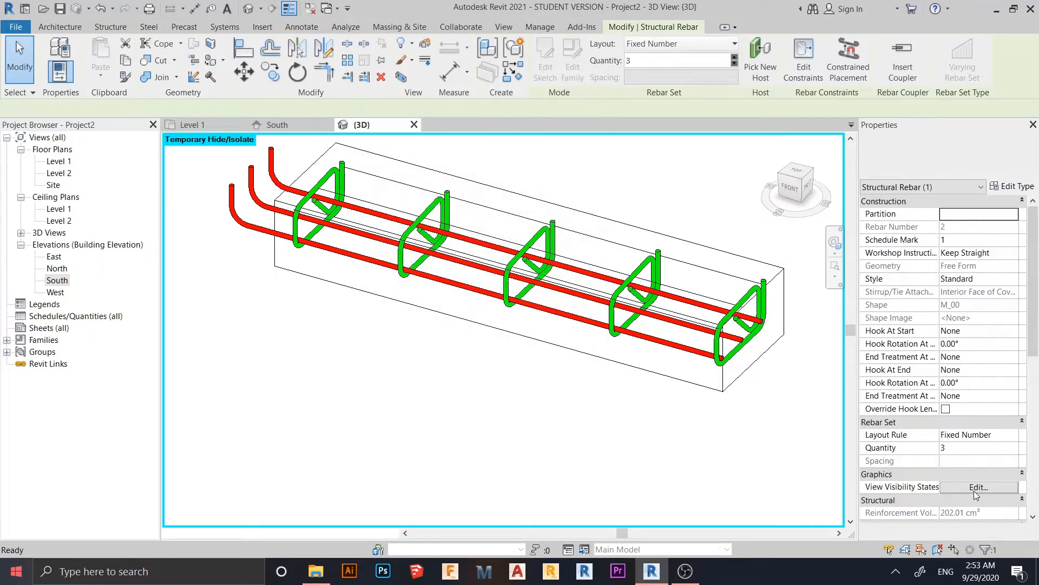
# Turn on View as solid for the top bar set in the {3D} view, with the detail level set to Fine.
pyautogui.click(974, 487)
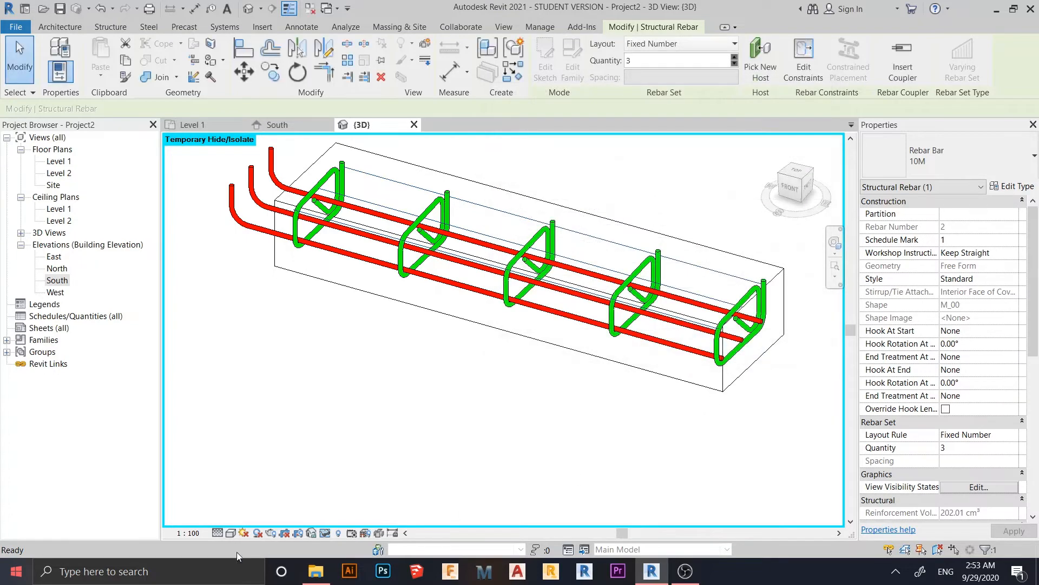
pyautogui.click(220, 536)
pyautogui.click(233, 518)
pyautogui.click(504, 426)
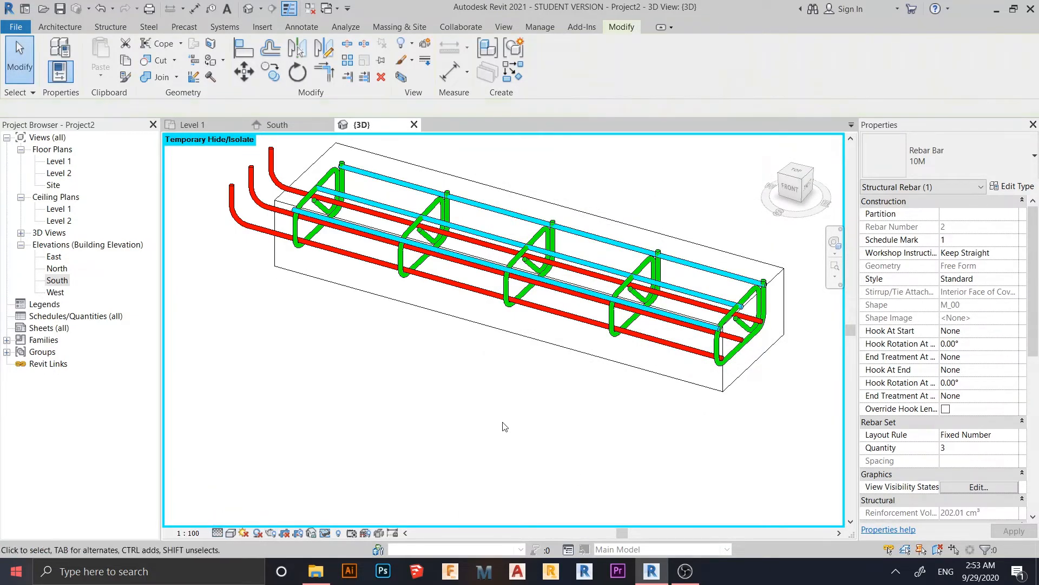
# Edit the top bar set's constraints and set its Host Surface handle's offset from the tread's upper face to -25 mm.
pyautogui.scroll(-2, 503, 426)
pyautogui.keyDown('shift'); pyautogui.moveTo(542, 453); pyautogui.dragTo(496, 422, button='middle'); pyautogui.keyUp('shift')
pyautogui.scroll(2, 496, 422)
pyautogui.keyDown('shift'); pyautogui.moveTo(562, 427); pyautogui.dragTo(636, 417, button='middle'); pyautogui.keyUp('shift')
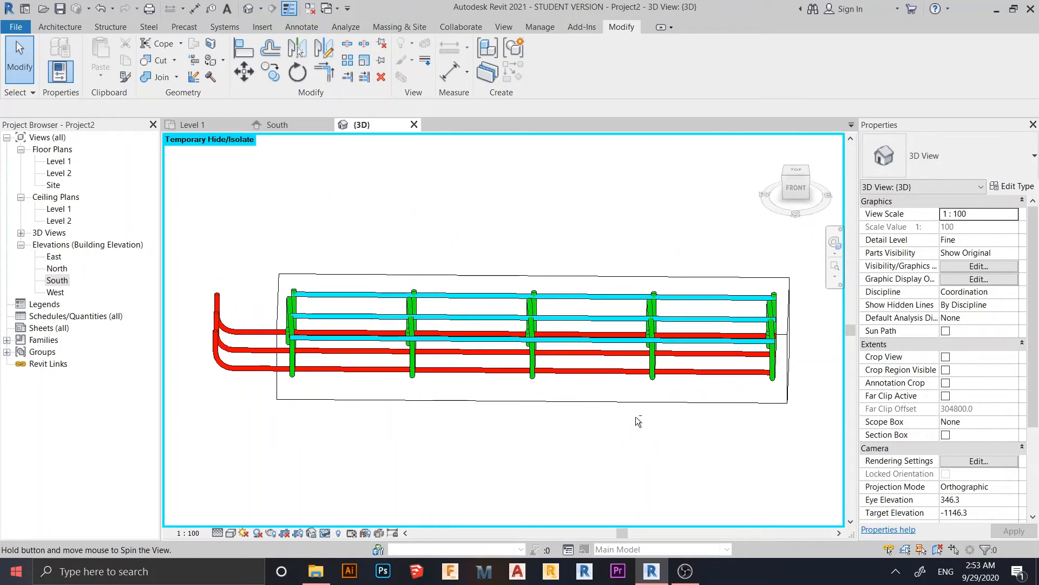
pyautogui.click(725, 348)
pyautogui.scroll(-2, 622, 386)
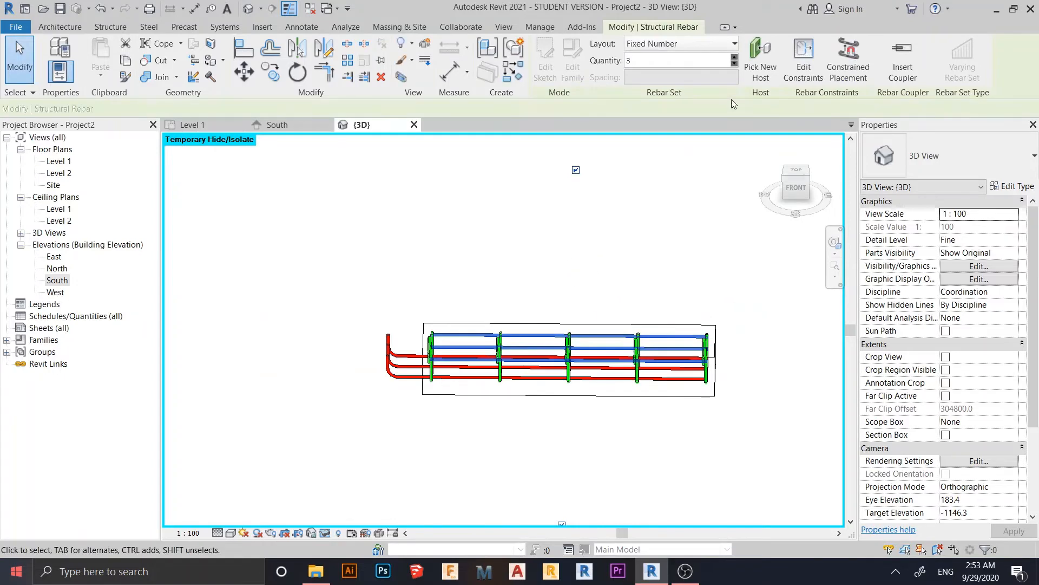
pyautogui.click(798, 69)
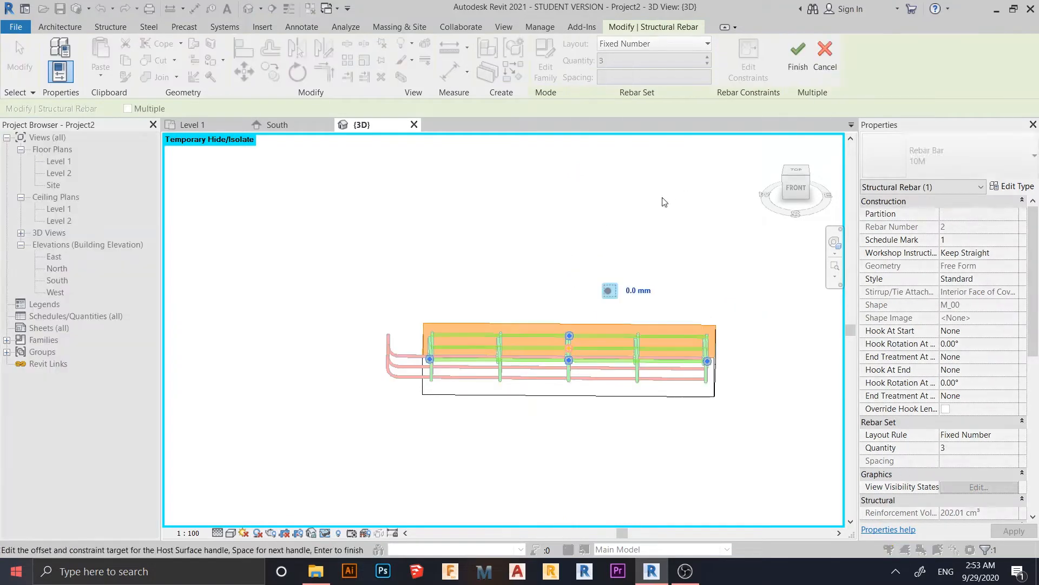
pyautogui.keyDown('shift'); pyautogui.moveTo(546, 259); pyautogui.dragTo(696, 330, button='middle'); pyautogui.keyUp('shift')
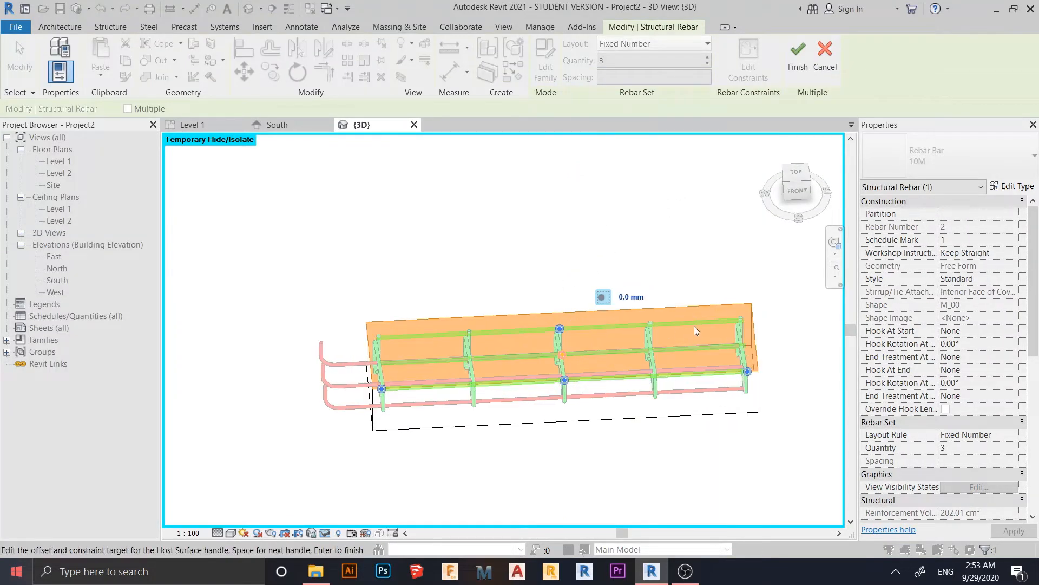
pyautogui.scroll(2, 635, 366)
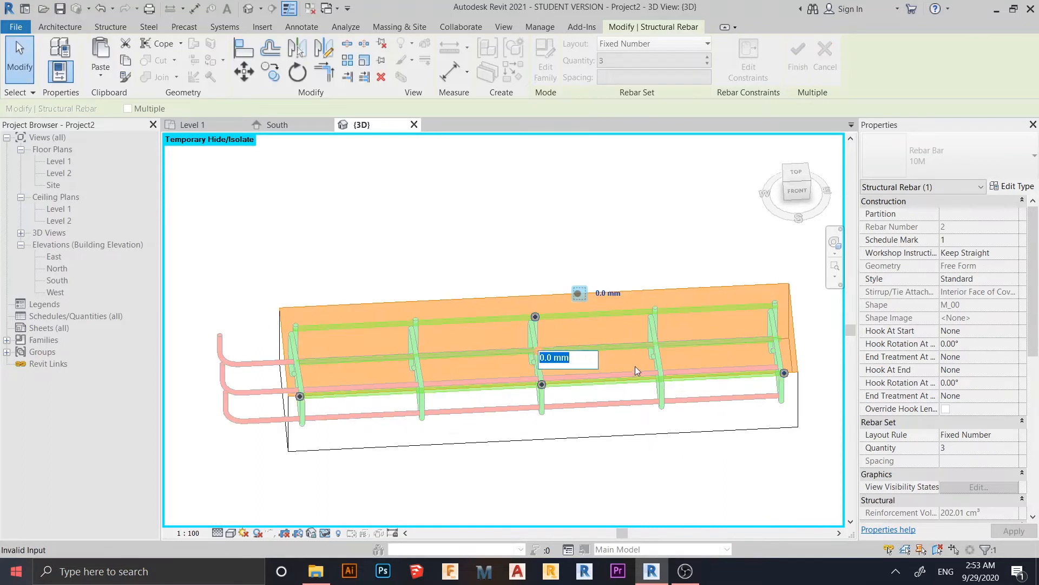
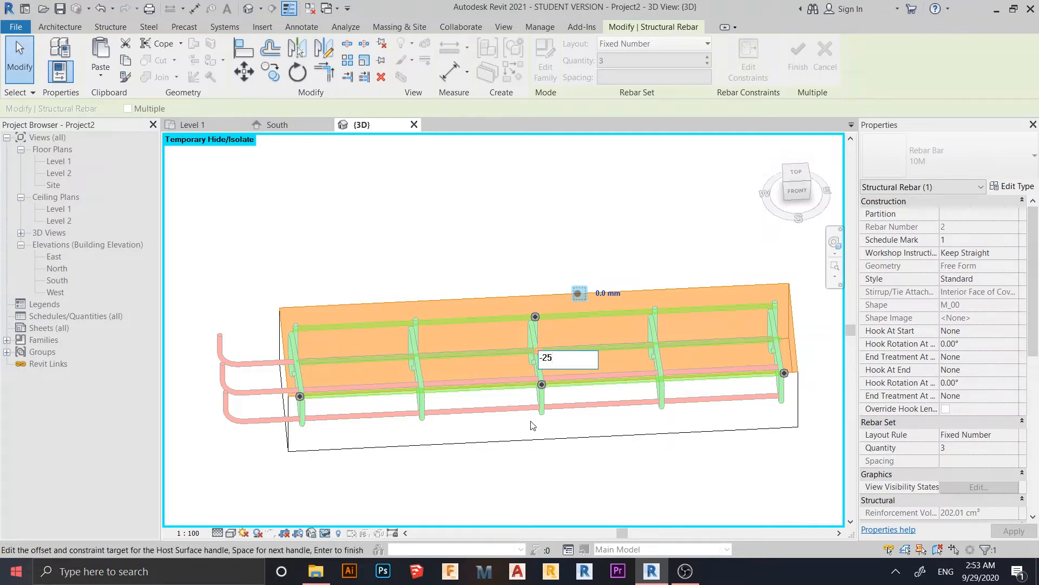
pyautogui.press('Return')
# Set the top bar set's End Surface handle offset to -25 mm from the tread's long side.
pyautogui.keyDown('shift'); pyautogui.moveTo(536, 422); pyautogui.dragTo(674, 344, button='middle'); pyautogui.keyUp('shift')
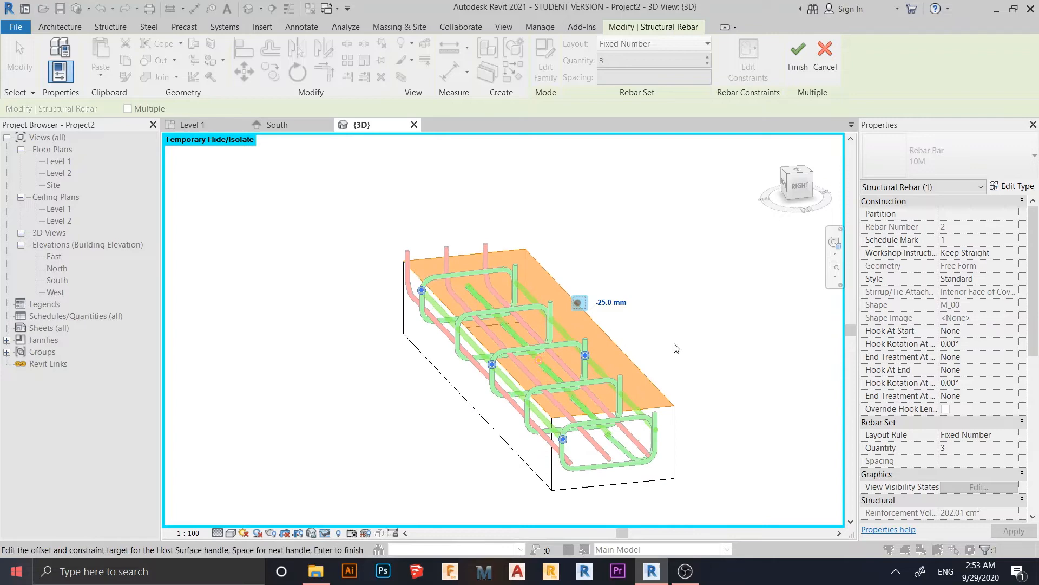
pyautogui.click(588, 355)
pyautogui.click(642, 301)
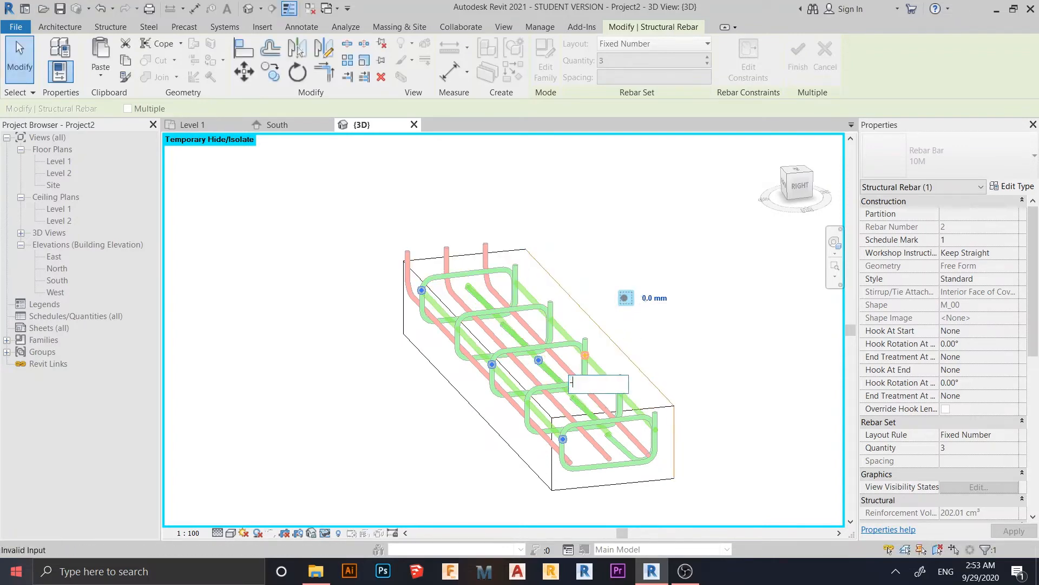
pyautogui.press('Return')
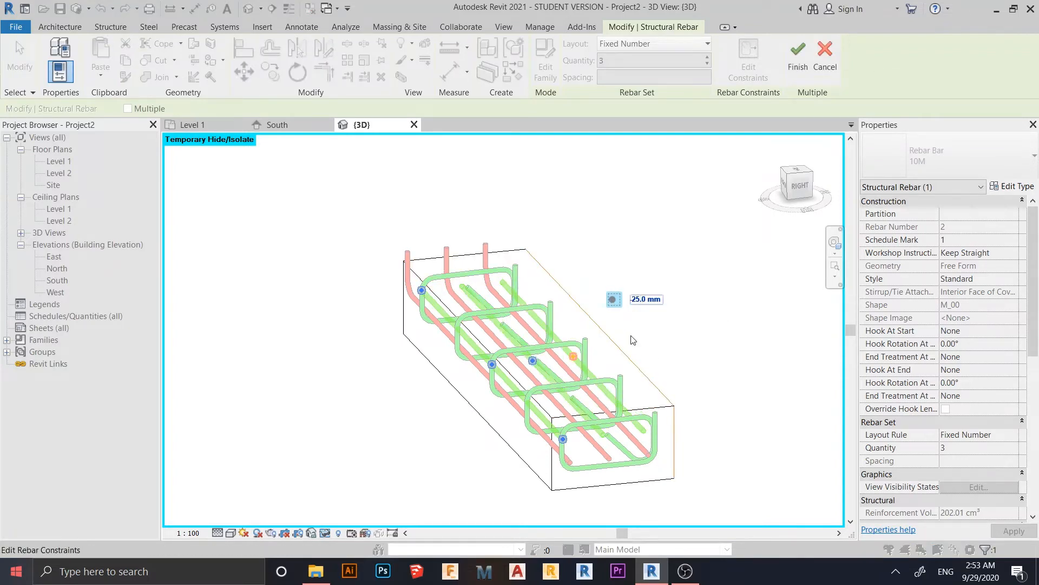
# Set the top bar set's Start Surface handle offset to -25 mm from the opposite long side.
pyautogui.scroll(2, 613, 369)
pyautogui.keyDown('shift'); pyautogui.moveTo(599, 388); pyautogui.dragTo(560, 355, button='middle'); pyautogui.keyUp('shift')
pyautogui.keyDown('shift'); pyautogui.moveTo(417, 209); pyautogui.dragTo(509, 172, button='middle'); pyautogui.keyUp('shift')
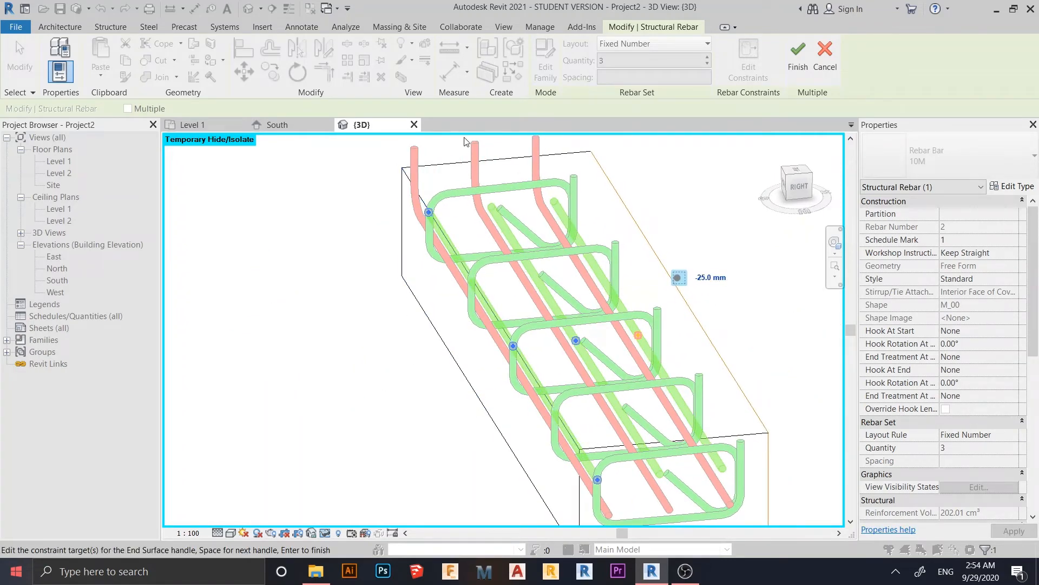
pyautogui.keyDown('shift'); pyautogui.moveTo(482, 373); pyautogui.dragTo(379, 216, button='middle'); pyautogui.keyUp('shift')
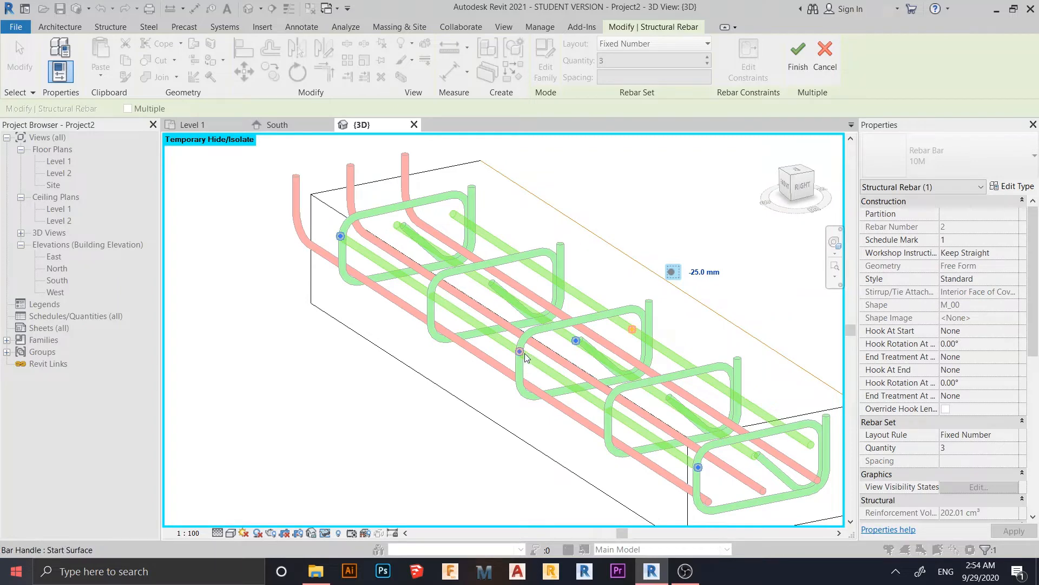
pyautogui.moveTo(524, 353); pyautogui.dragTo(579, 295)
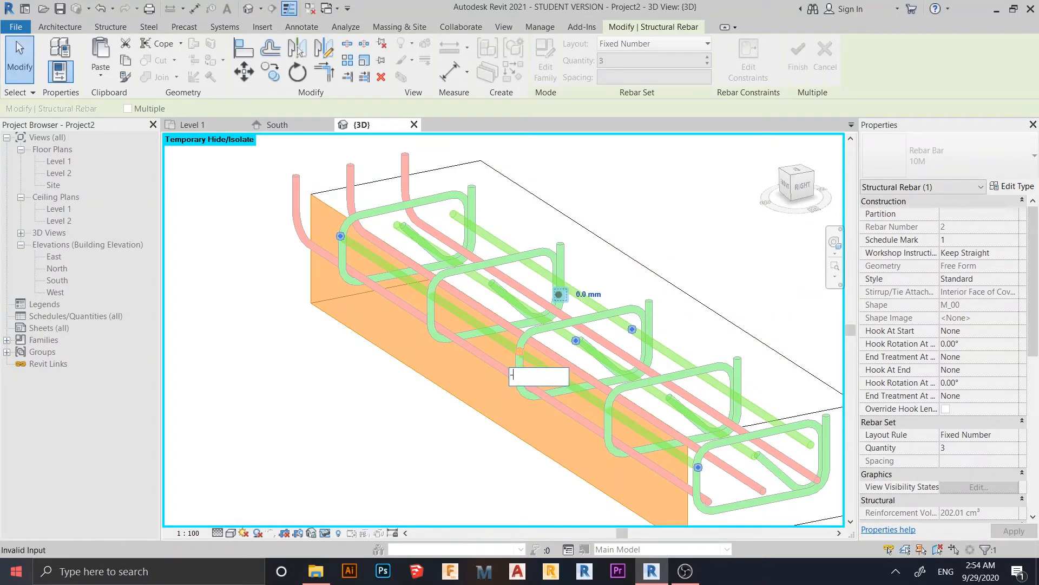
pyautogui.press('Return')
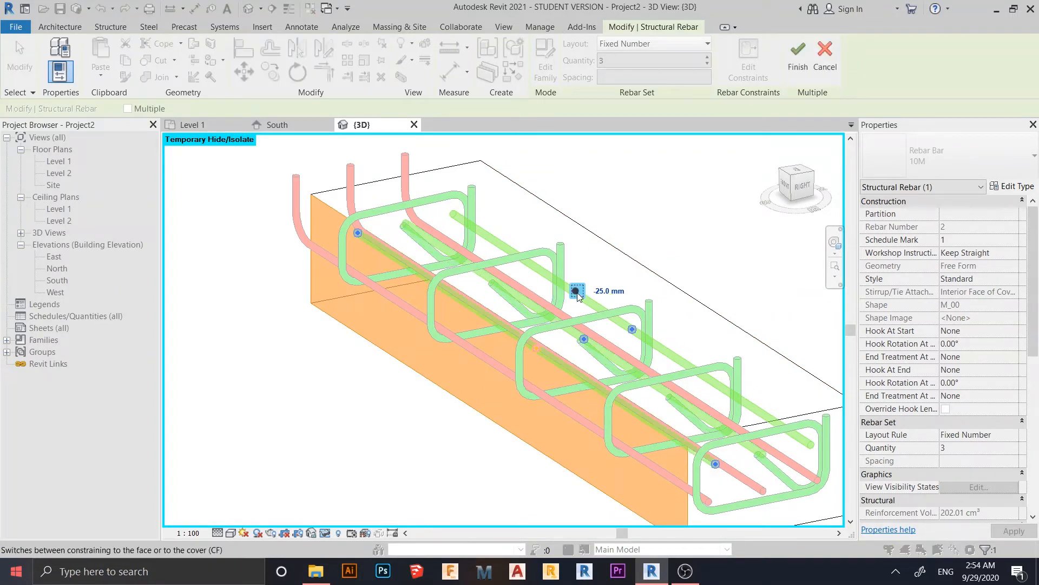
# Set the top bar set's Start of Bar handle offset to 150 mm at the tread's anchored end.
pyautogui.scroll(2, 673, 299)
pyautogui.moveTo(737, 347); pyautogui.dragTo(537, 333, button='middle')
pyautogui.scroll(-2, 720, 277)
pyautogui.scroll(-2, 538, 332)
pyautogui.moveTo(600, 350); pyautogui.dragTo(495, 448, button='middle')
pyautogui.moveTo(622, 351); pyautogui.dragTo(557, 395, button='middle')
pyautogui.scroll(2, 539, 298)
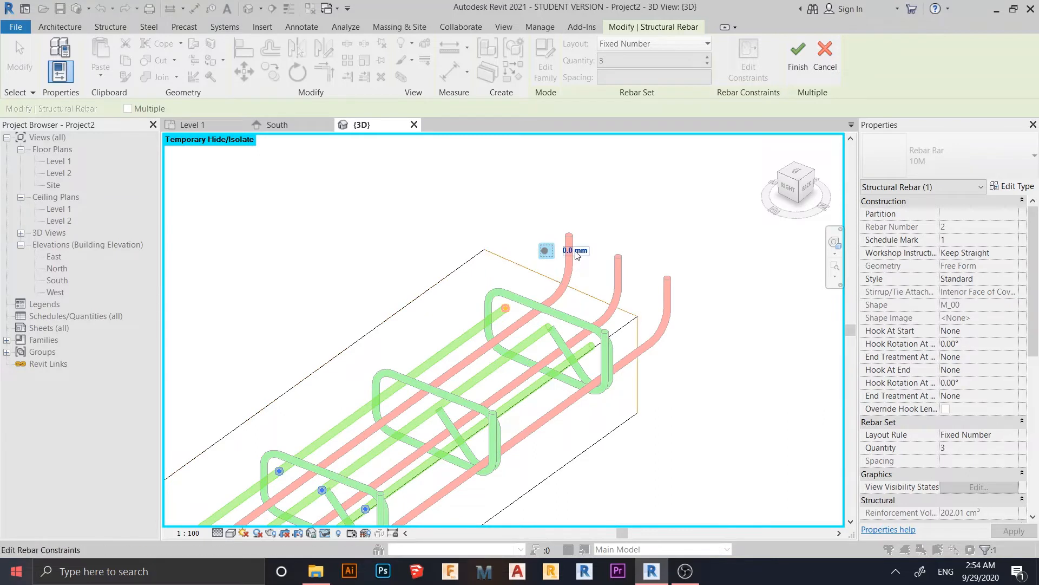
pyautogui.click(576, 252)
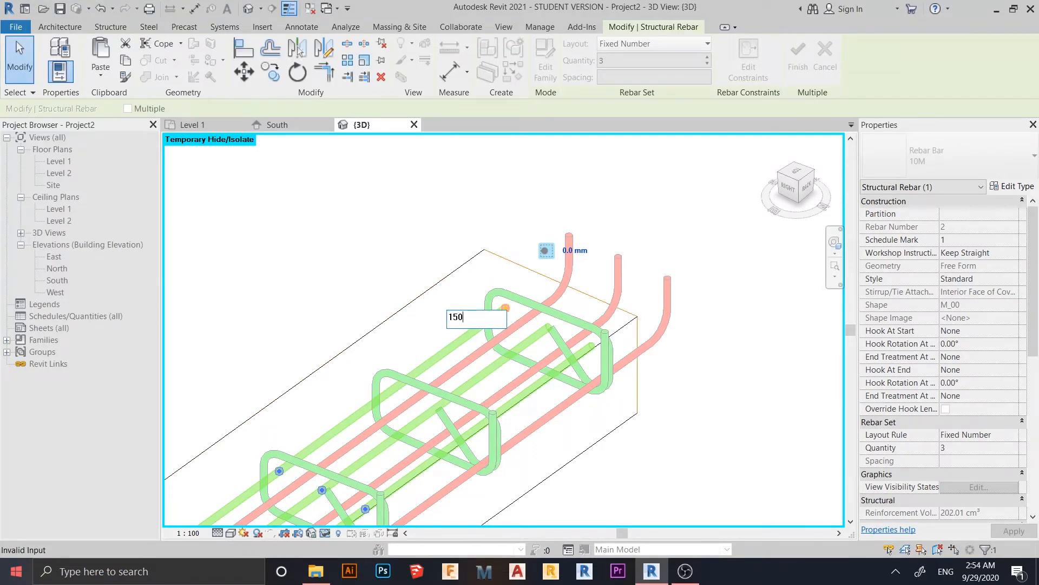
pyautogui.press('Return')
# Inspect how the top bars fit within the stirrups from several angles and the Right view, and finish constraint editing.
pyautogui.keyDown('shift'); pyautogui.moveTo(575, 251); pyautogui.dragTo(579, 315, button='middle'); pyautogui.keyUp('shift')
pyautogui.scroll(1, 720, 407)
pyautogui.scroll(-2, 545, 430)
pyautogui.moveTo(536, 452); pyautogui.dragTo(491, 378, button='middle')
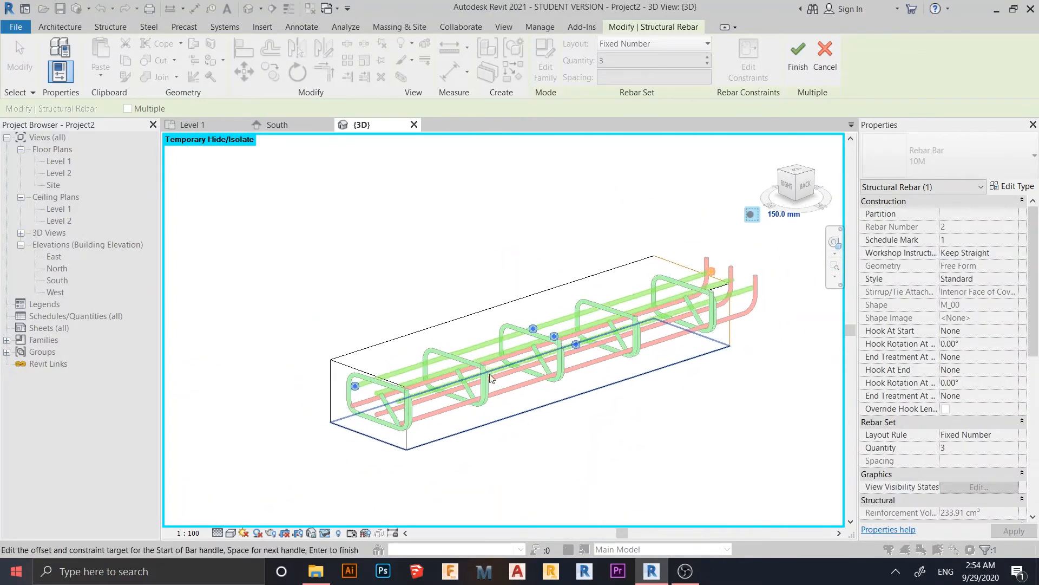
pyautogui.scroll(6, 488, 370)
pyautogui.moveTo(629, 364); pyautogui.dragTo(662, 352, button='middle')
pyautogui.scroll(2, 547, 279)
pyautogui.moveTo(501, 301)
pyautogui.keyDown('shift'); pyautogui.mouseDown(button='middle')
pyautogui.moveTo(516, 309)
pyautogui.moveTo(500, 314)
pyautogui.mouseUp(button='middle'); pyautogui.keyUp('shift')
pyautogui.moveTo(491, 272); pyautogui.dragTo(562, 281, button='middle')
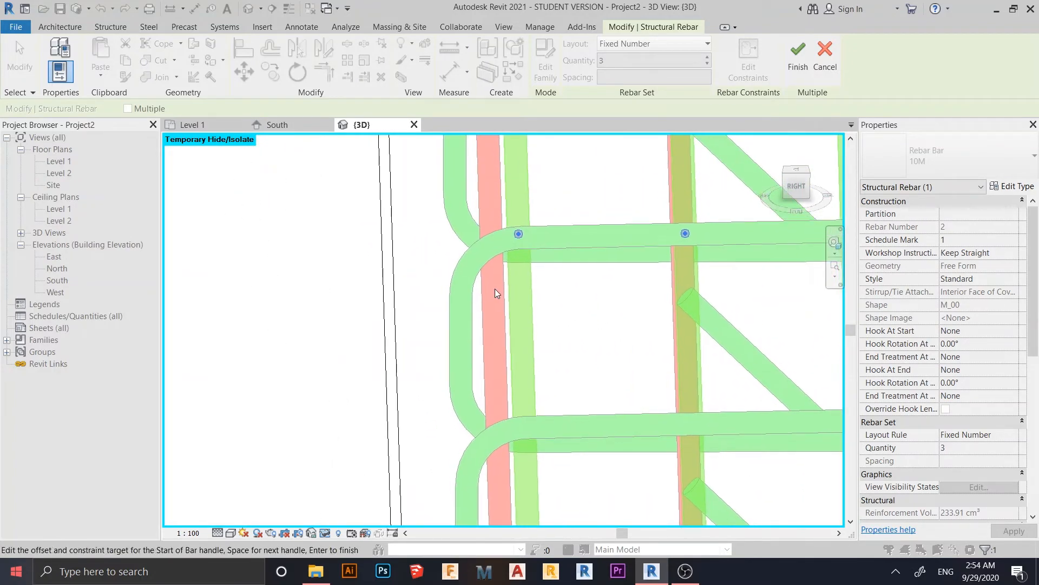
pyautogui.keyDown('shift'); pyautogui.moveTo(510, 332); pyautogui.dragTo(479, 322, button='middle'); pyautogui.keyUp('shift')
pyautogui.scroll(3, 467, 285)
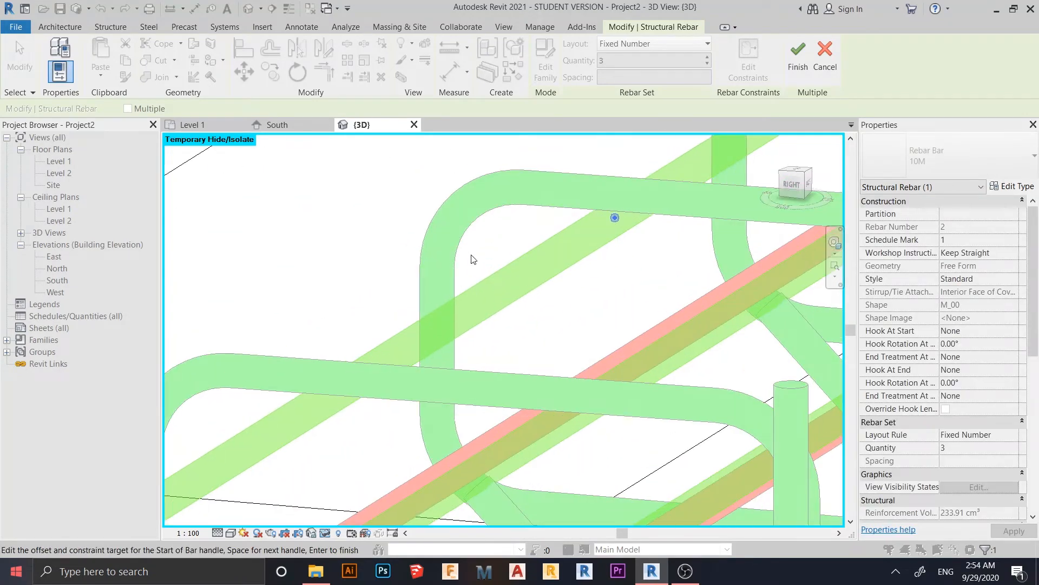
pyautogui.scroll(-3, 474, 258)
pyautogui.moveTo(473, 258); pyautogui.dragTo(518, 272, button='middle')
pyautogui.scroll(-3, 518, 271)
pyautogui.keyDown('shift'); pyautogui.moveTo(413, 339); pyautogui.dragTo(612, 336, button='middle'); pyautogui.keyUp('shift')
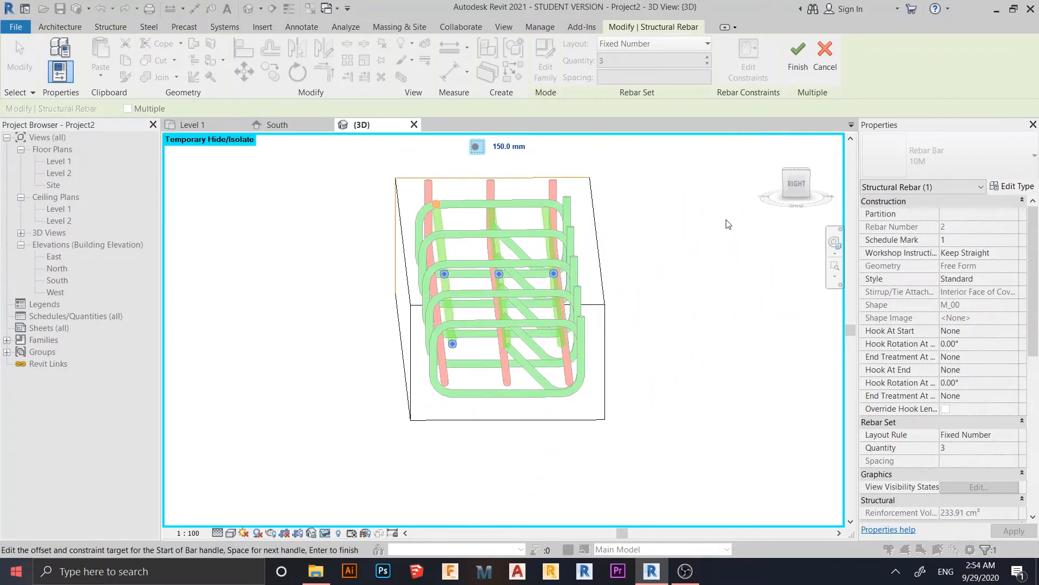
pyautogui.click(795, 183)
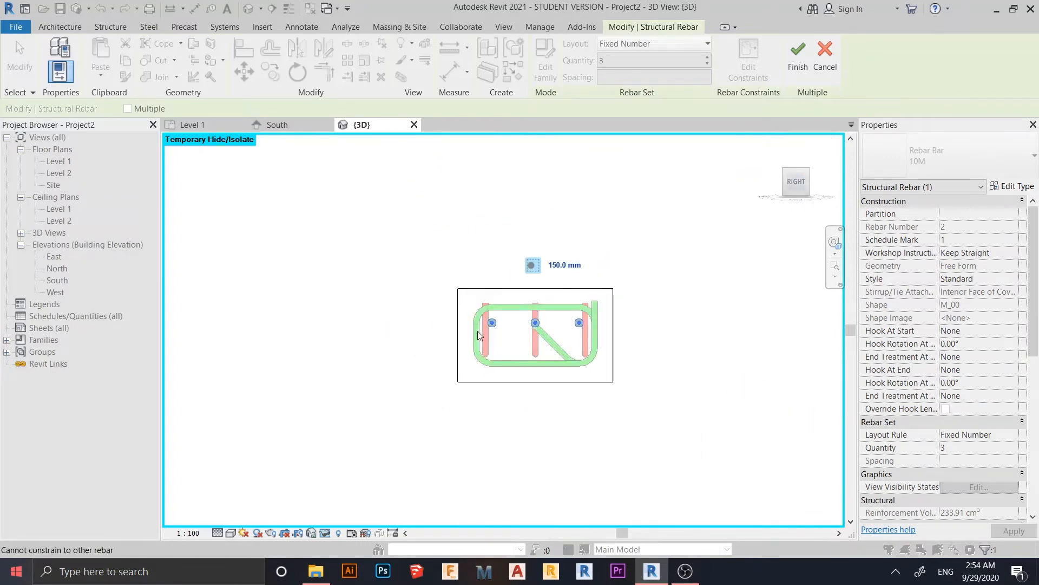
pyautogui.scroll(5, 479, 335)
pyautogui.scroll(-1, 476, 347)
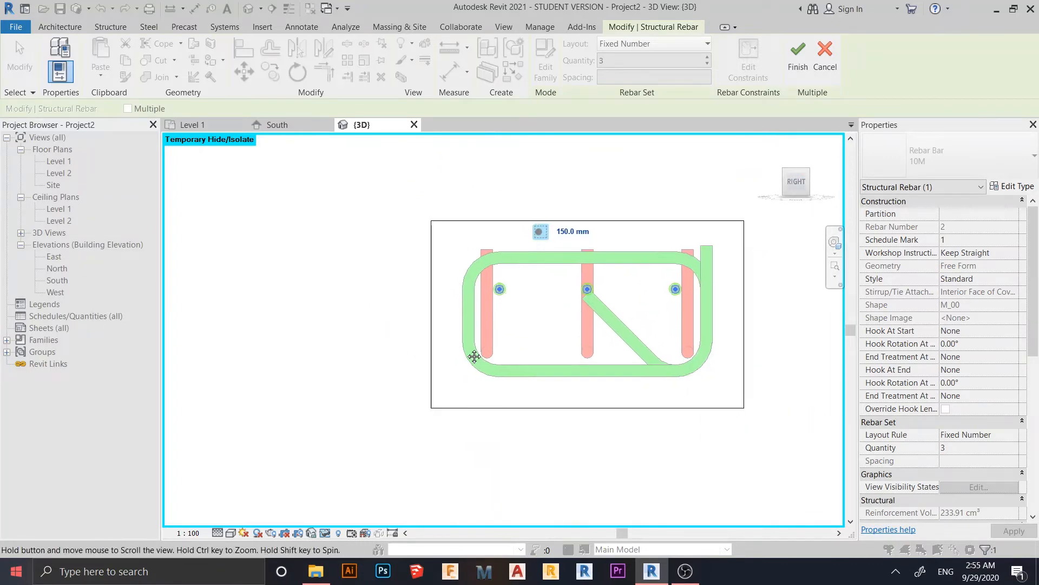
pyautogui.scroll(3, 479, 287)
pyautogui.scroll(-1, 509, 352)
pyautogui.scroll(-2, 509, 352)
pyautogui.keyDown('shift'); pyautogui.moveTo(497, 363); pyautogui.dragTo(514, 390, button='middle'); pyautogui.keyUp('shift')
pyautogui.scroll(-2, 568, 366)
pyautogui.scroll(-2, 520, 387)
pyautogui.moveTo(559, 375)
pyautogui.keyDown('shift'); pyautogui.mouseDown(button='middle')
pyautogui.moveTo(557, 327)
pyautogui.moveTo(541, 370)
pyautogui.moveTo(558, 367)
pyautogui.mouseUp(button='middle'); pyautogui.keyUp('shift')
pyautogui.click(798, 54)
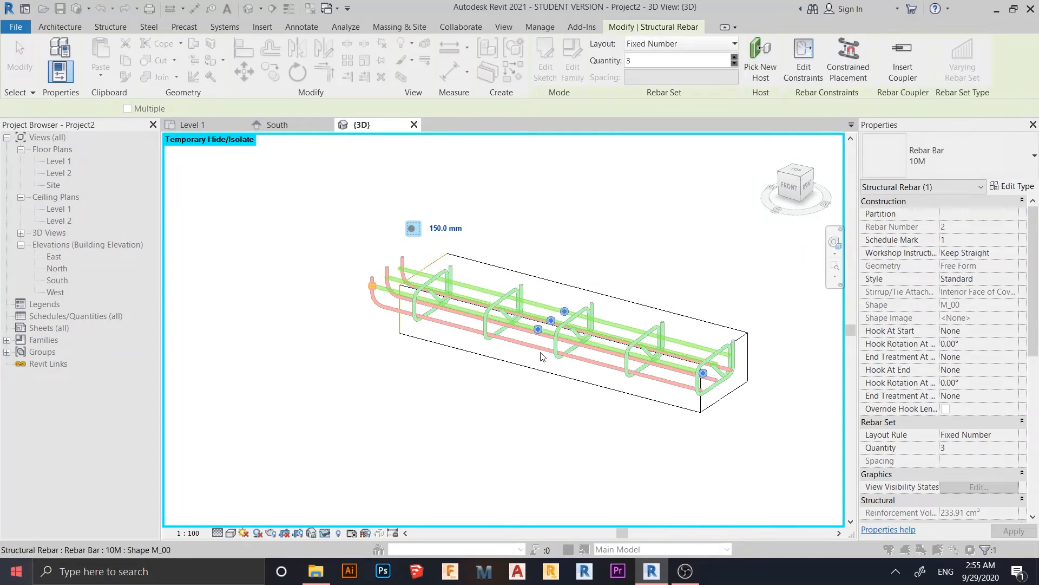
# Reopen the top bar set's constraints and set its End of Bar handle offset to 30 mm at the tread's free end.
pyautogui.scroll(2, 423, 304)
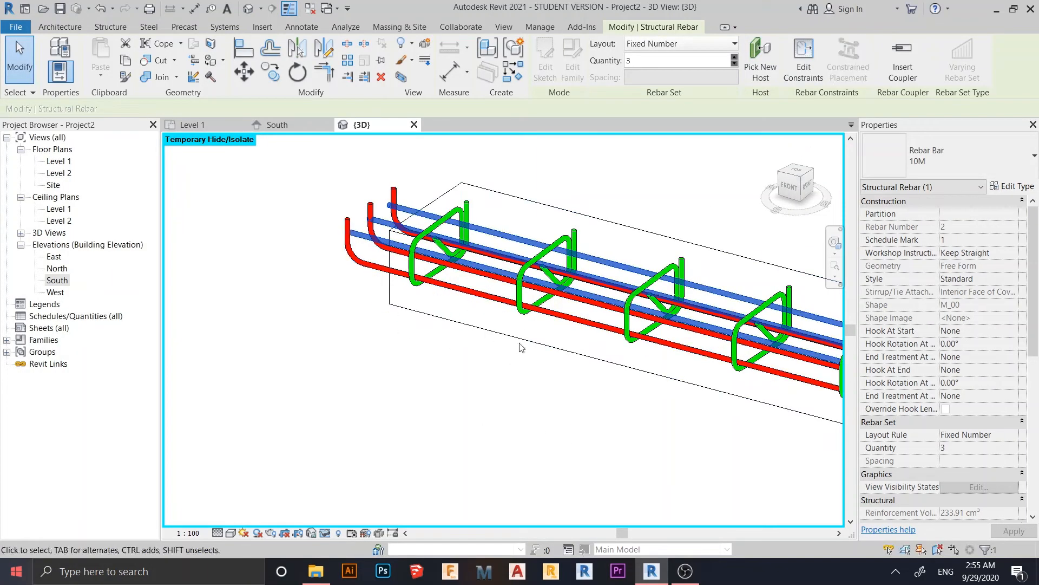
pyautogui.scroll(-2, 520, 348)
pyautogui.click(803, 64)
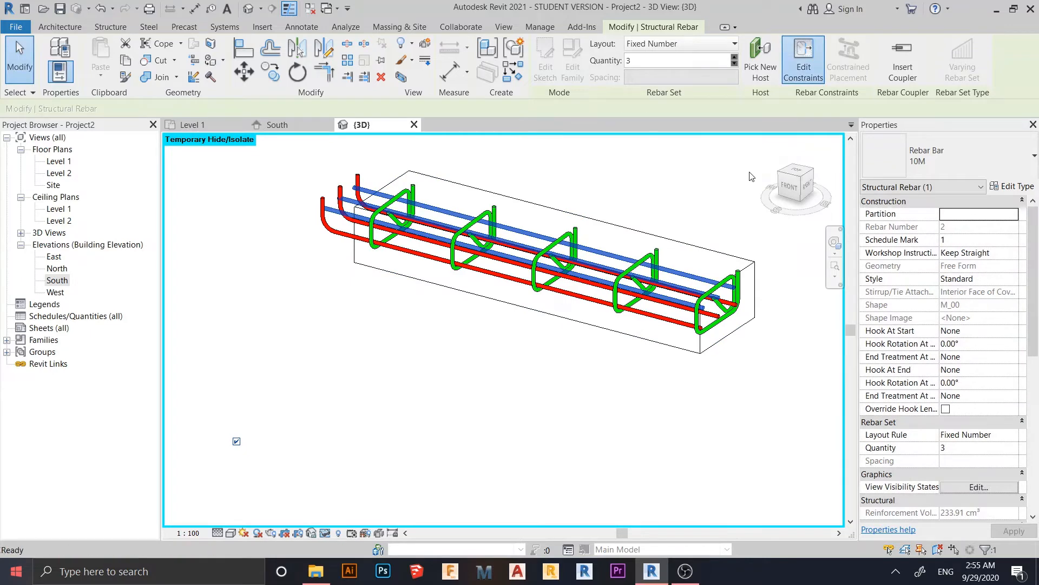
pyautogui.scroll(3, 734, 360)
pyautogui.click(692, 288)
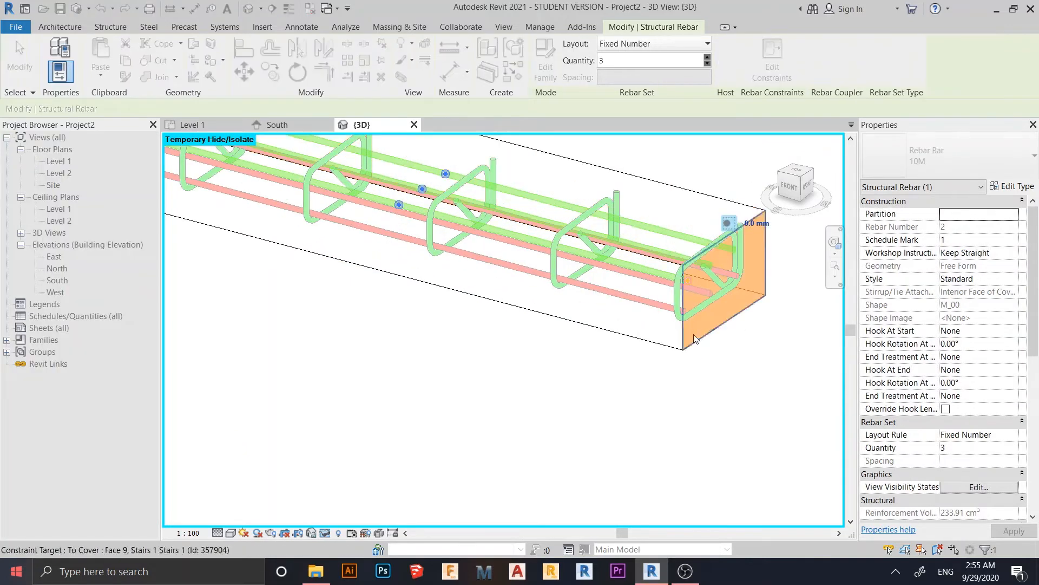
pyautogui.click(756, 223)
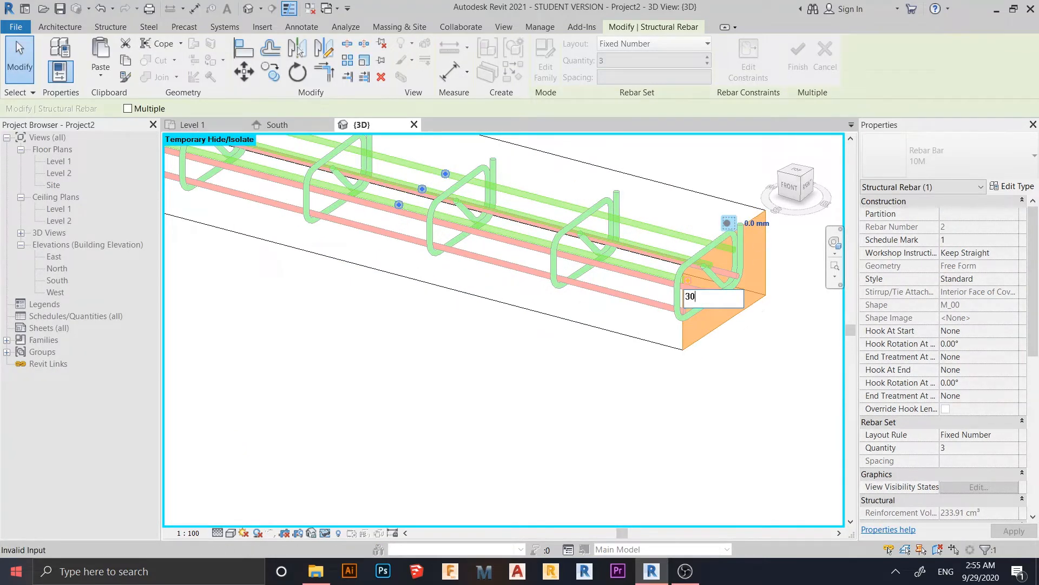
pyautogui.write('30')
pyautogui.press('Return')
# Set the top bar set's End of Bar handle offset to 20 mm and finish constraint editing.
pyautogui.keyDown('shift'); pyautogui.moveTo(722, 366); pyautogui.dragTo(762, 210, button='middle'); pyautogui.keyUp('shift')
pyautogui.click(765, 198)
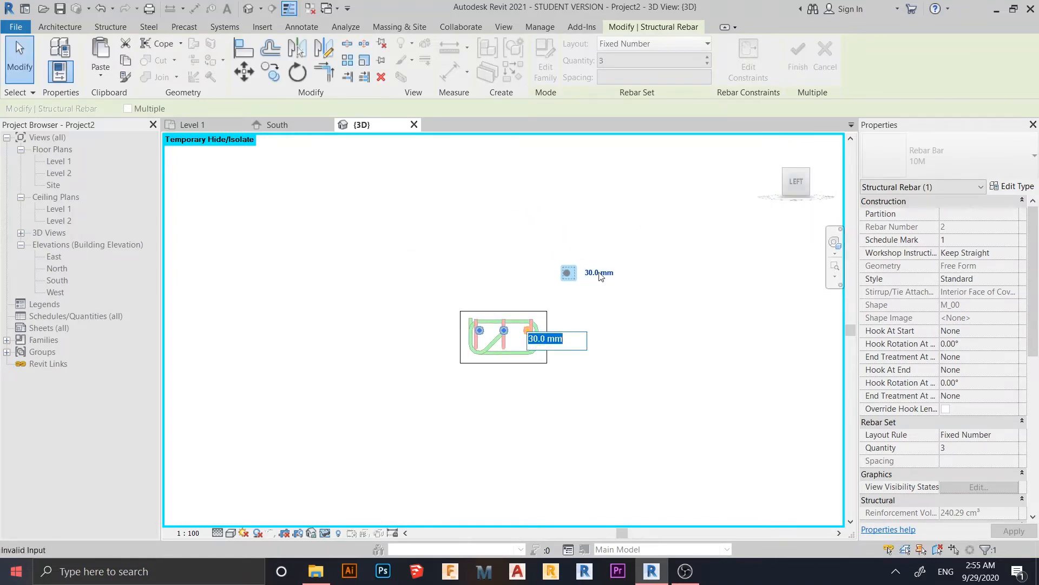
pyautogui.press('Return')
pyautogui.keyDown('shift'); pyautogui.moveTo(640, 364); pyautogui.dragTo(469, 422, button='middle'); pyautogui.keyUp('shift')
pyautogui.scroll(4, 680, 331)
pyautogui.keyDown('shift'); pyautogui.moveTo(791, 379); pyautogui.dragTo(767, 375, button='middle'); pyautogui.keyUp('shift')
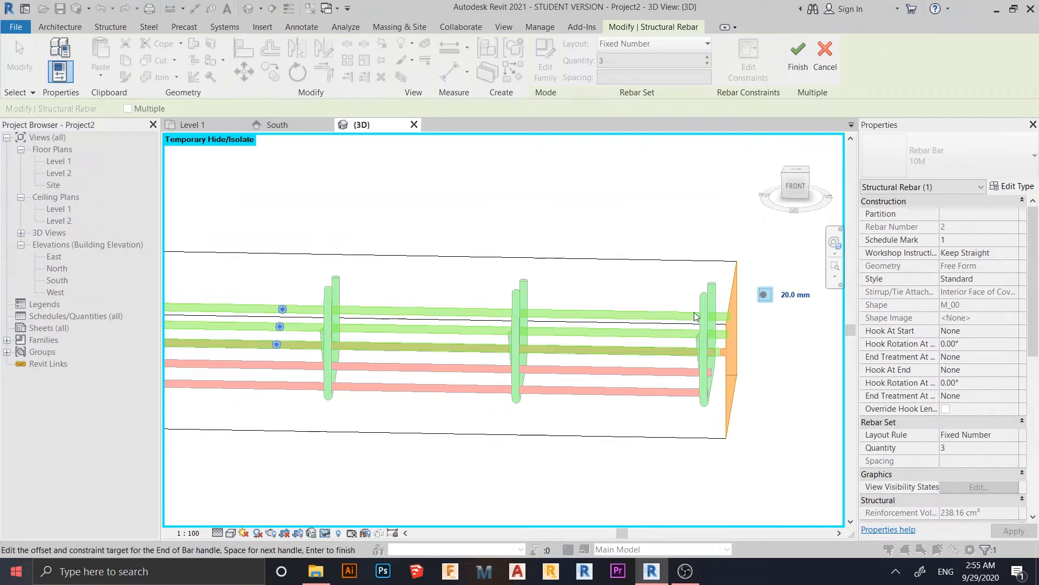
pyautogui.scroll(-1, 694, 312)
pyautogui.moveTo(694, 313); pyautogui.dragTo(622, 249, button='middle')
pyautogui.click(795, 59)
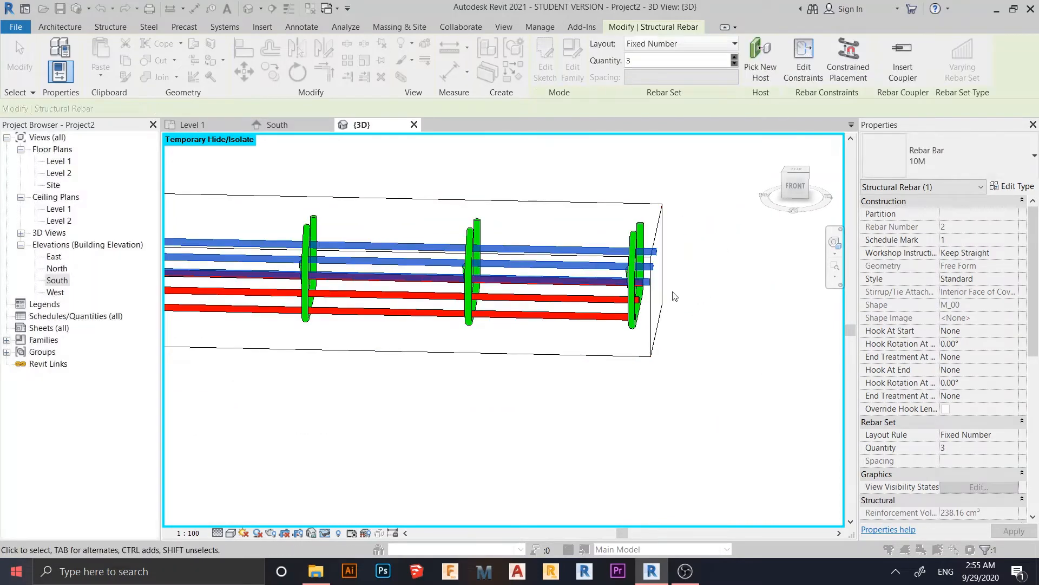
# Set the top bar set's Hook At Start to Standard - 90 deg.
pyautogui.scroll(-3, 499, 378)
pyautogui.keyDown('shift'); pyautogui.moveTo(500, 379); pyautogui.dragTo(525, 381, button='middle'); pyautogui.keyUp('shift')
pyautogui.scroll(4, 309, 335)
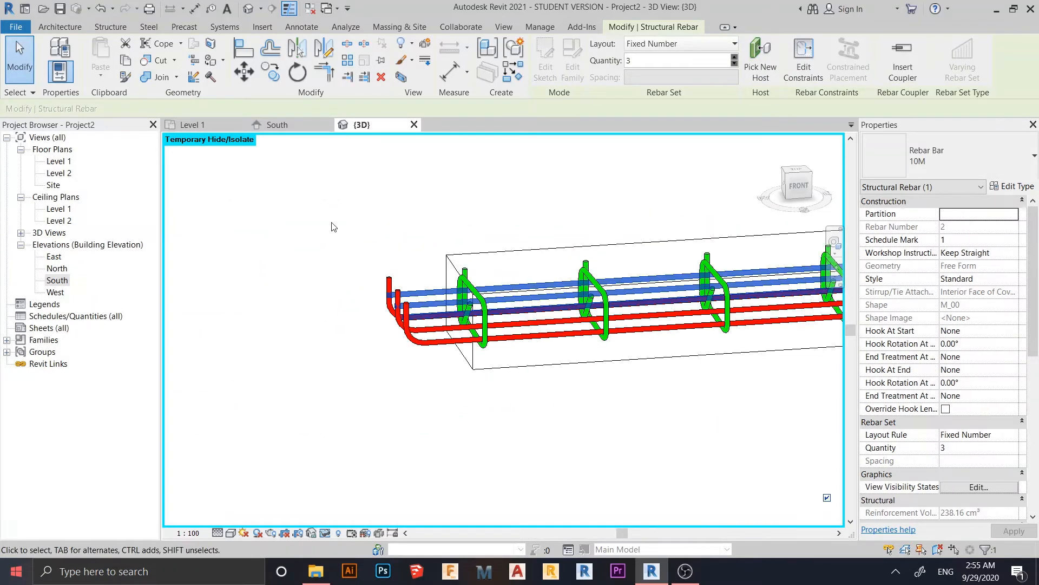
pyautogui.moveTo(414, 368); pyautogui.dragTo(389, 327, button='middle')
pyautogui.keyDown('shift'); pyautogui.moveTo(517, 372); pyautogui.dragTo(432, 393, button='middle'); pyautogui.keyUp('shift')
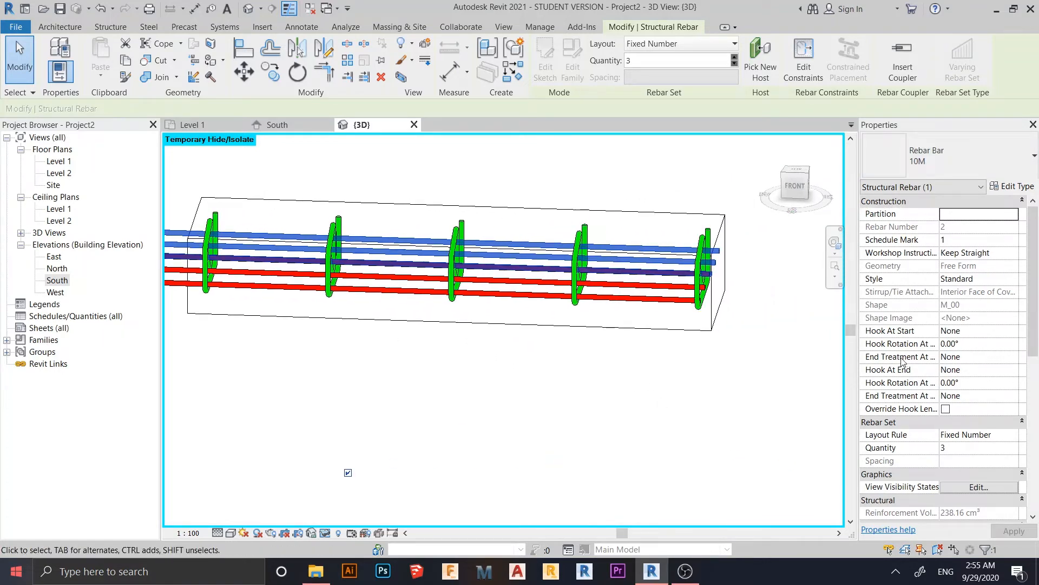
pyautogui.click(1014, 331)
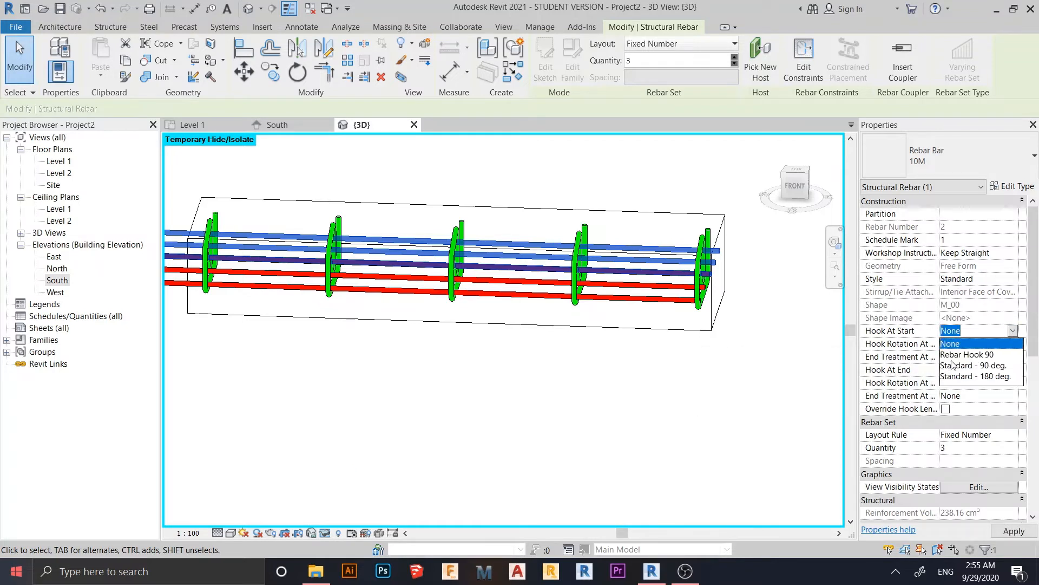
pyautogui.click(1002, 366)
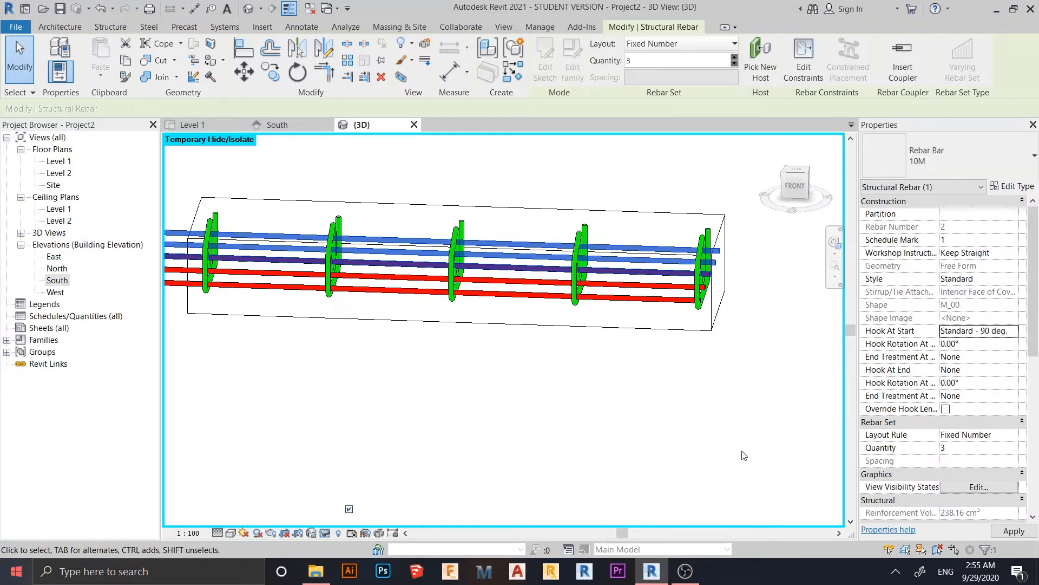
# Switch the top bar set's Hook At Start to Rebar Hook 90.
pyautogui.scroll(-2, 724, 451)
pyautogui.moveTo(664, 438); pyautogui.dragTo(702, 423, button='middle')
pyautogui.moveTo(686, 432)
pyautogui.keyDown('shift'); pyautogui.mouseDown(button='middle')
pyautogui.moveTo(697, 427)
pyautogui.moveTo(673, 430)
pyautogui.mouseUp(button='middle'); pyautogui.keyUp('shift')
pyautogui.click(1014, 332)
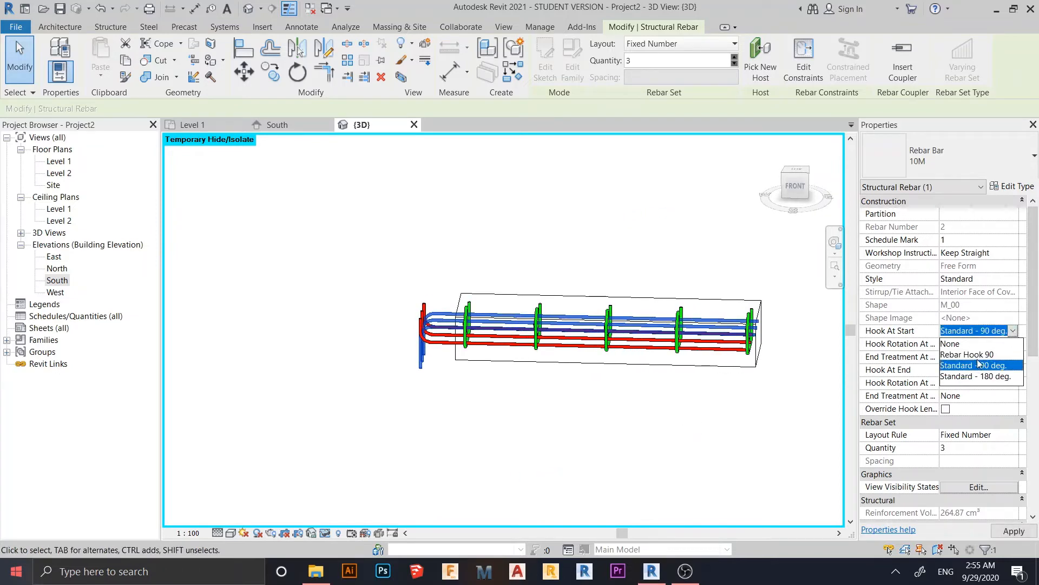
pyautogui.click(968, 355)
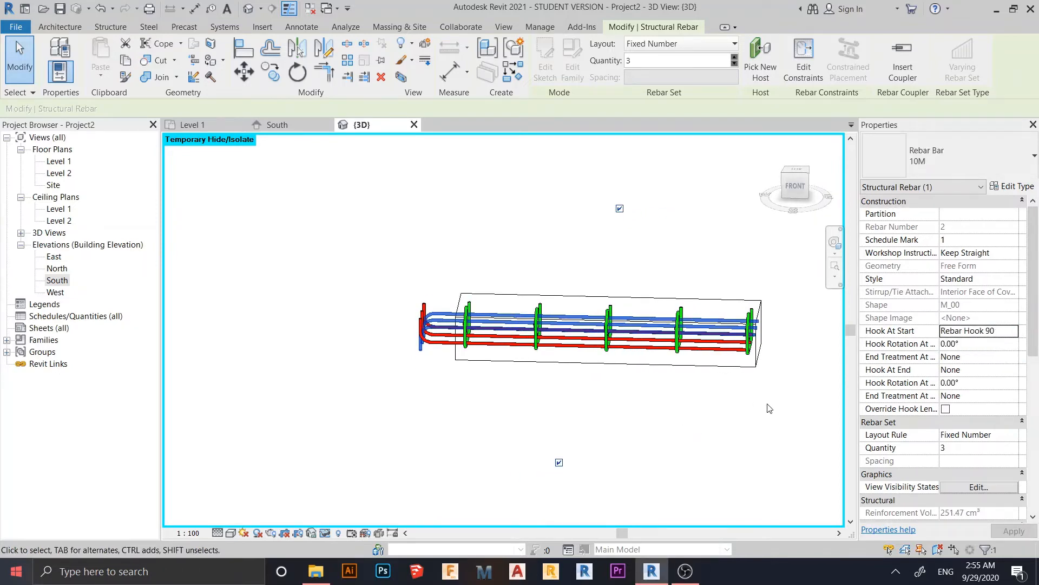
# Set the top bar set's Hook At End to Rebar Hook 90 and clear the selection.
pyautogui.scroll(4, 628, 330)
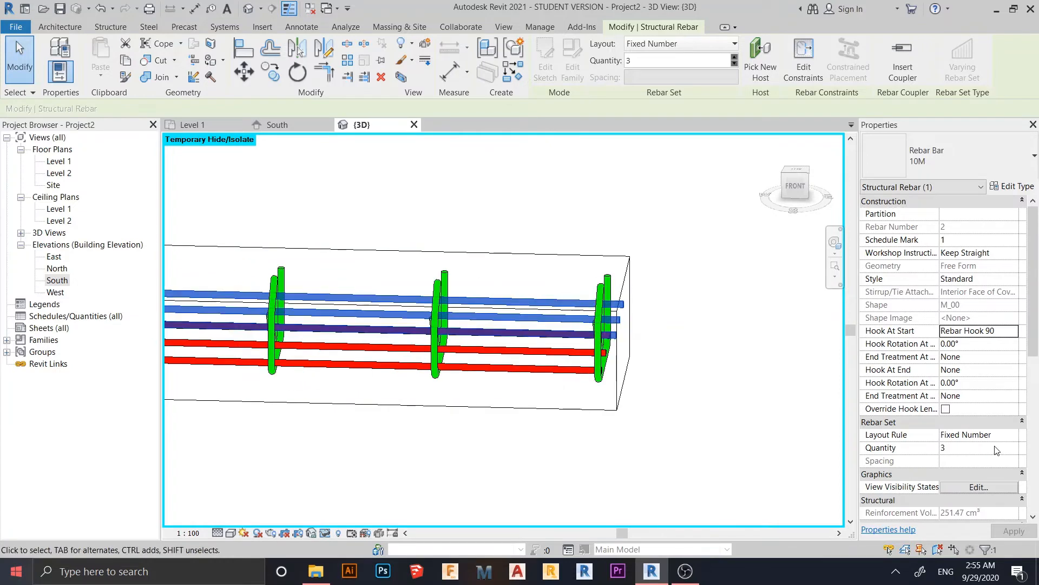
pyautogui.click(1014, 371)
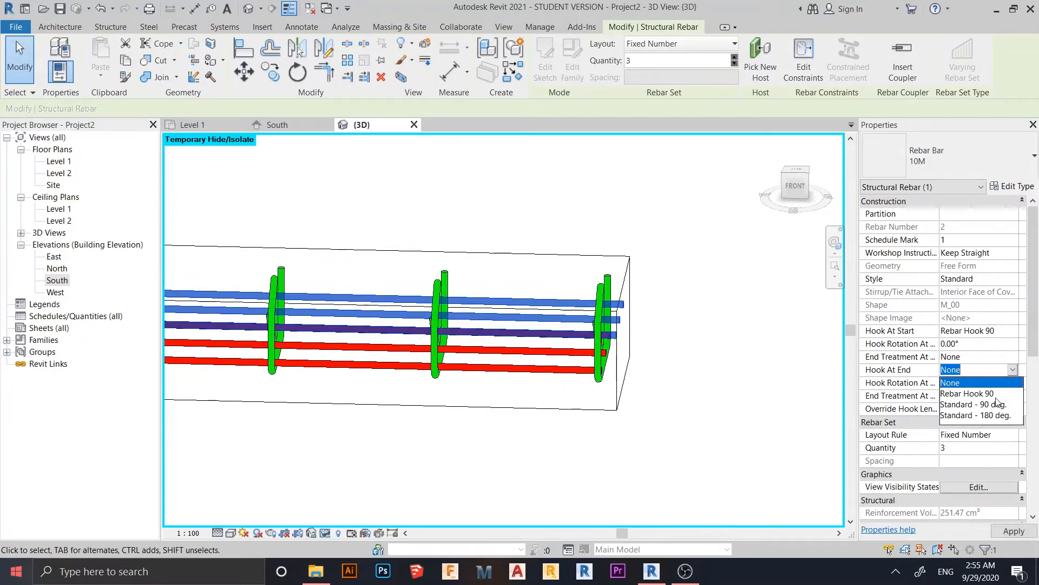
pyautogui.click(978, 395)
pyautogui.click(689, 464)
pyautogui.scroll(-4, 687, 463)
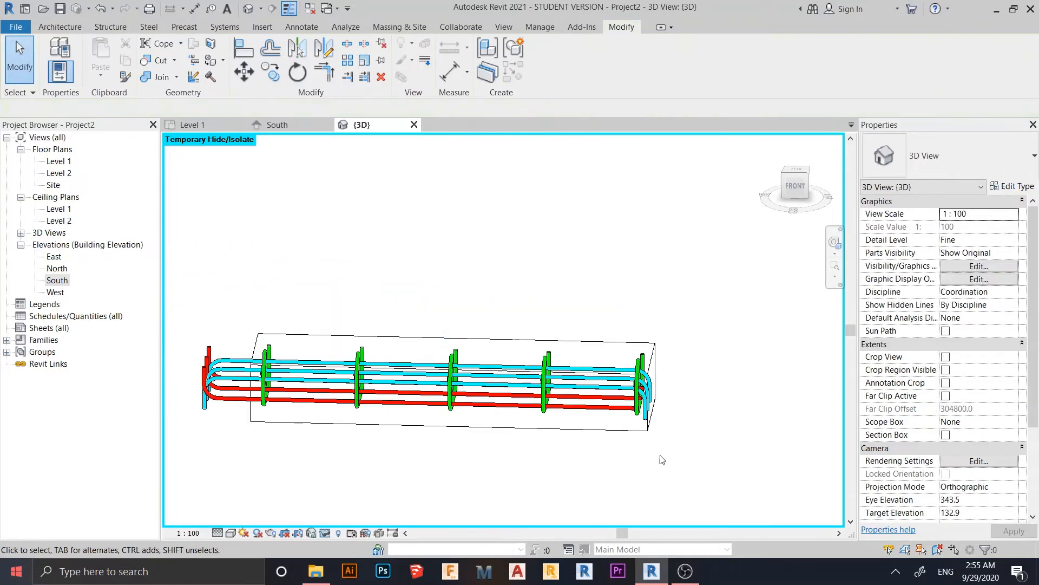
# Inspect the hooked bars at the anchored end and set the top bar set's Hook At End to None.
pyautogui.moveTo(451, 458); pyautogui.dragTo(536, 388, button='middle')
pyautogui.scroll(10, 477, 360)
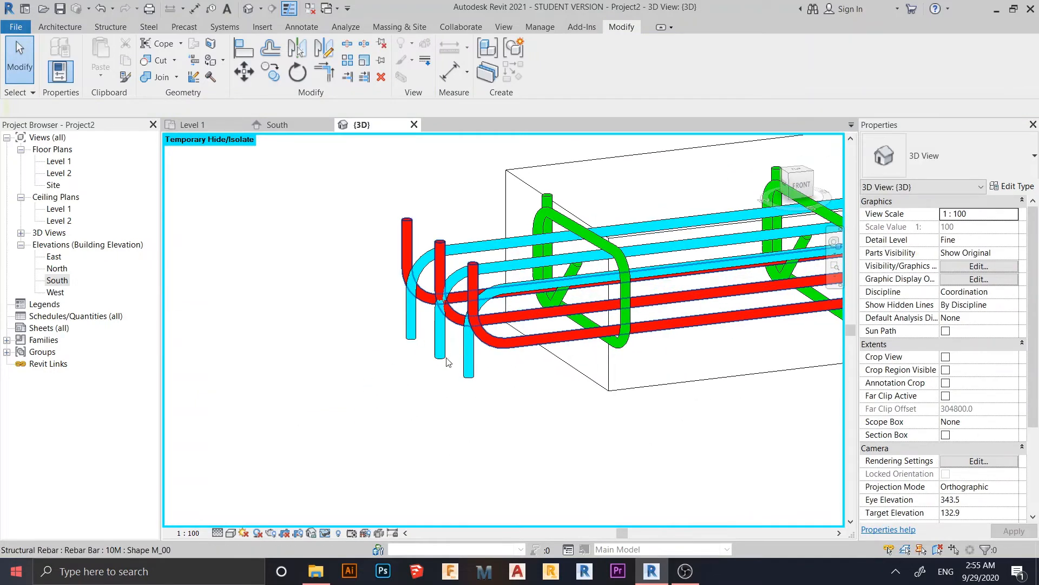
pyautogui.scroll(-4, 450, 319)
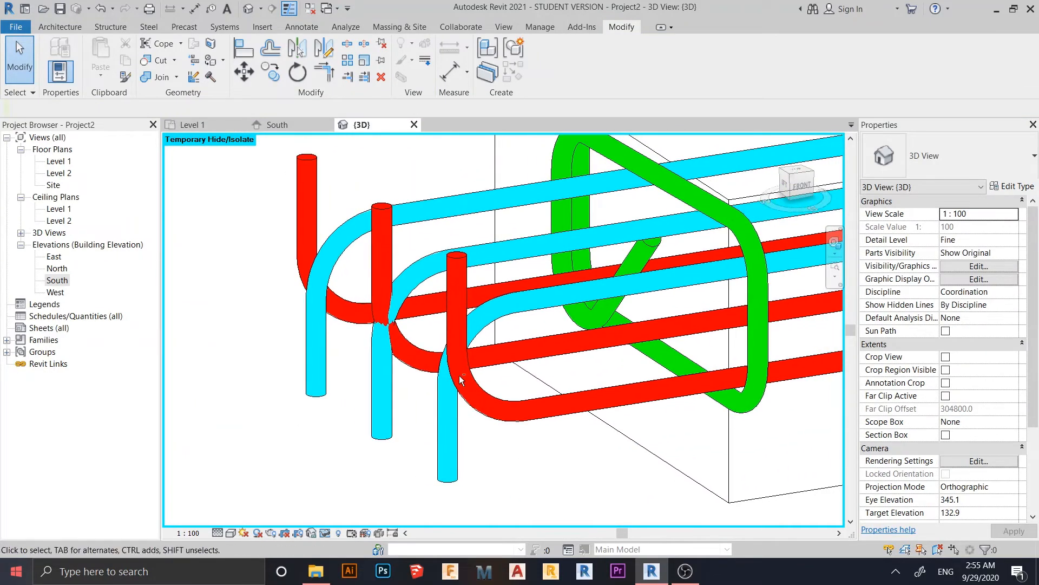
pyautogui.moveTo(492, 398); pyautogui.dragTo(447, 404, button='middle')
pyautogui.scroll(-5, 448, 404)
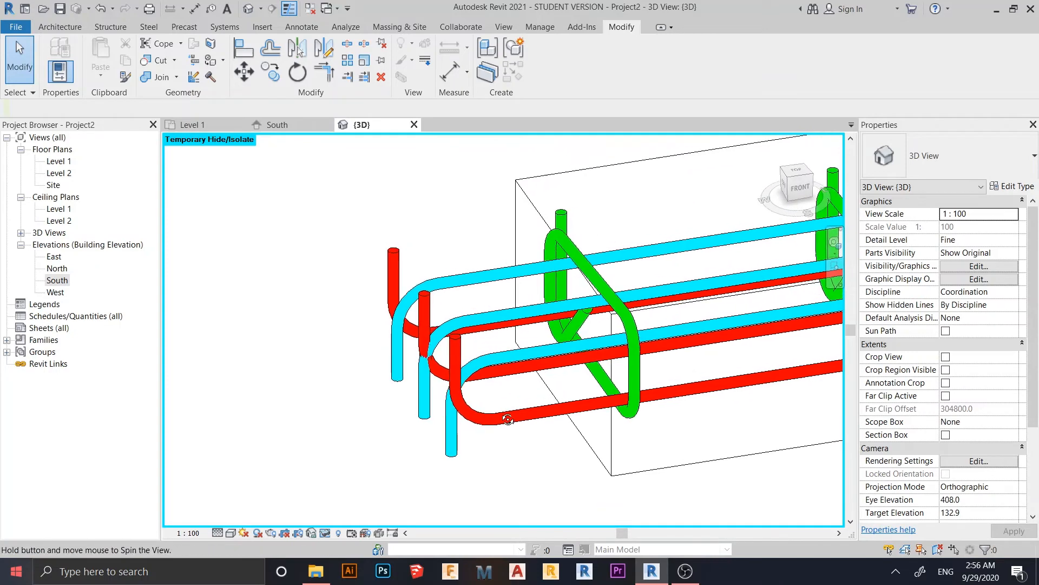
pyautogui.scroll(5, 516, 308)
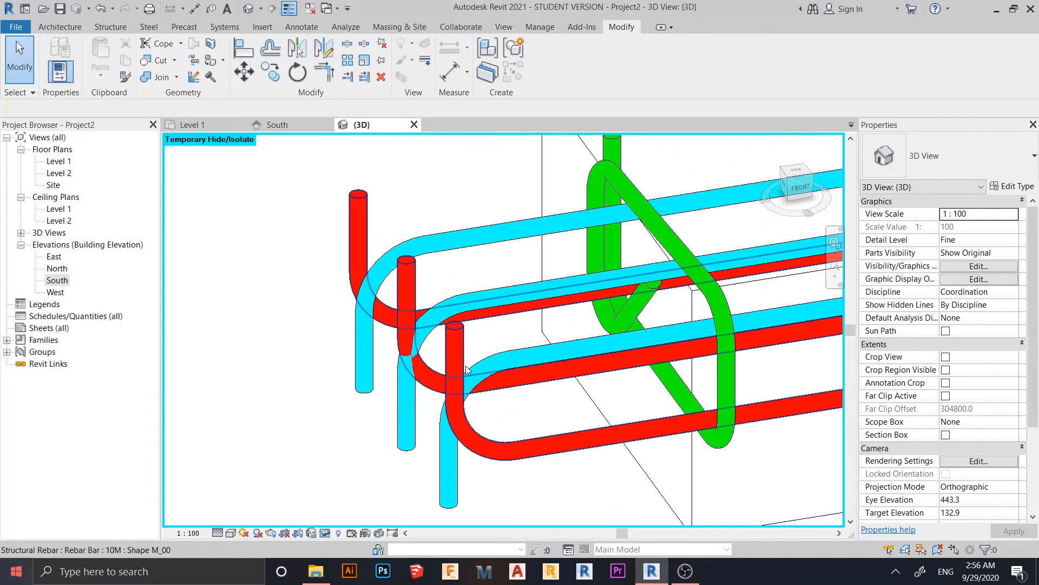
pyautogui.click(516, 308)
pyautogui.scroll(-3, 516, 307)
pyautogui.keyDown('shift'); pyautogui.moveTo(516, 308); pyautogui.dragTo(715, 429, button='middle'); pyautogui.keyUp('shift')
pyautogui.click(1013, 374)
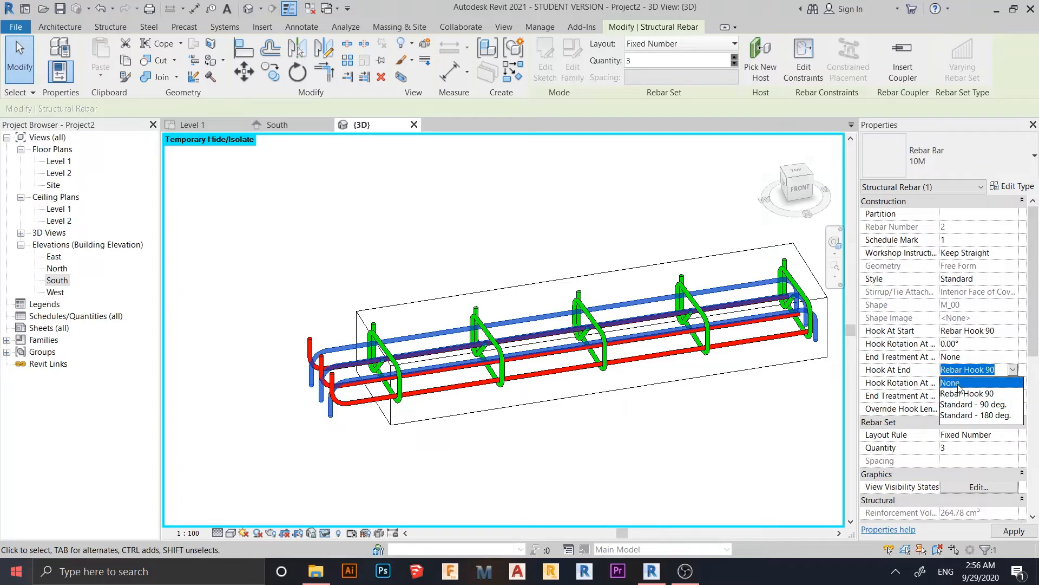
pyautogui.click(957, 383)
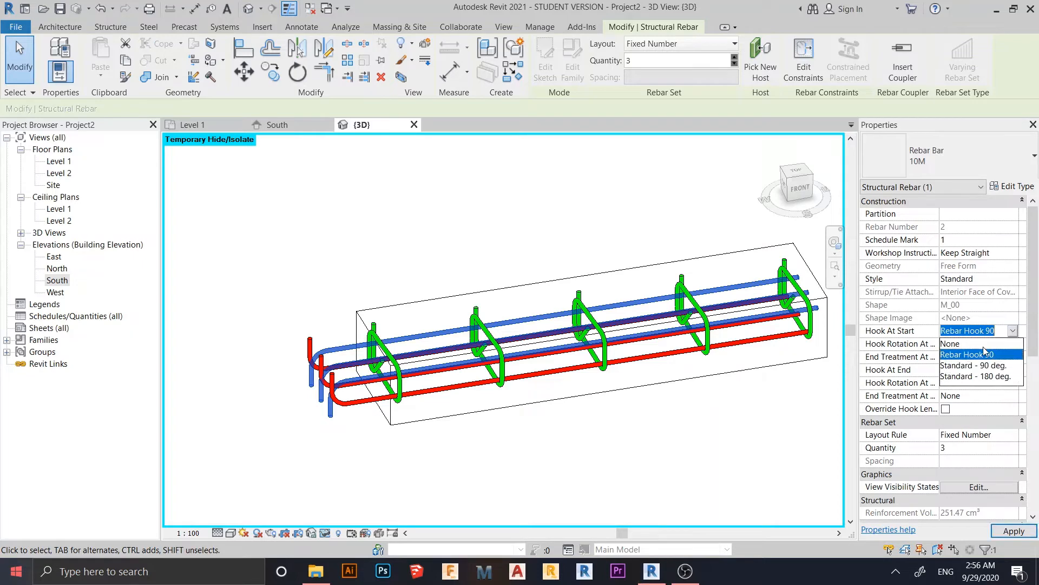
# Set the top bar set's Hook At Start to None and its Hook At End to Rebar Hook 90.
pyautogui.click(969, 343)
pyautogui.scroll(-4, 659, 426)
pyautogui.keyDown('shift'); pyautogui.moveTo(682, 436); pyautogui.dragTo(434, 413, button='middle'); pyautogui.keyUp('shift')
# Edit the top bar set's constraints, set the Start of Bar handle offset to 120 mm, and finish constraint editing.
pyautogui.scroll(11, 470, 358)
pyautogui.scroll(3, 402, 259)
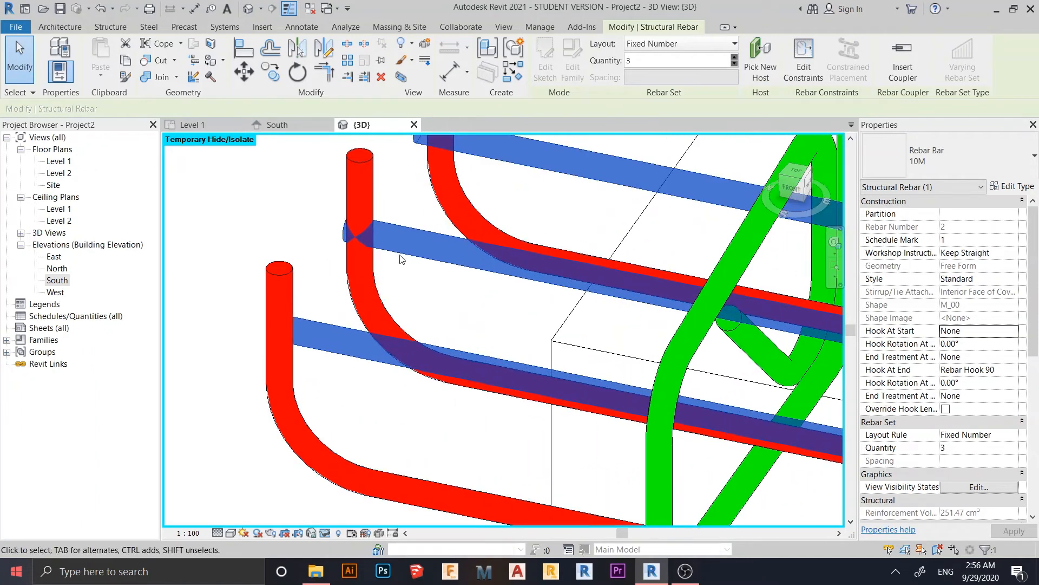
pyautogui.click(808, 75)
pyautogui.click(275, 328)
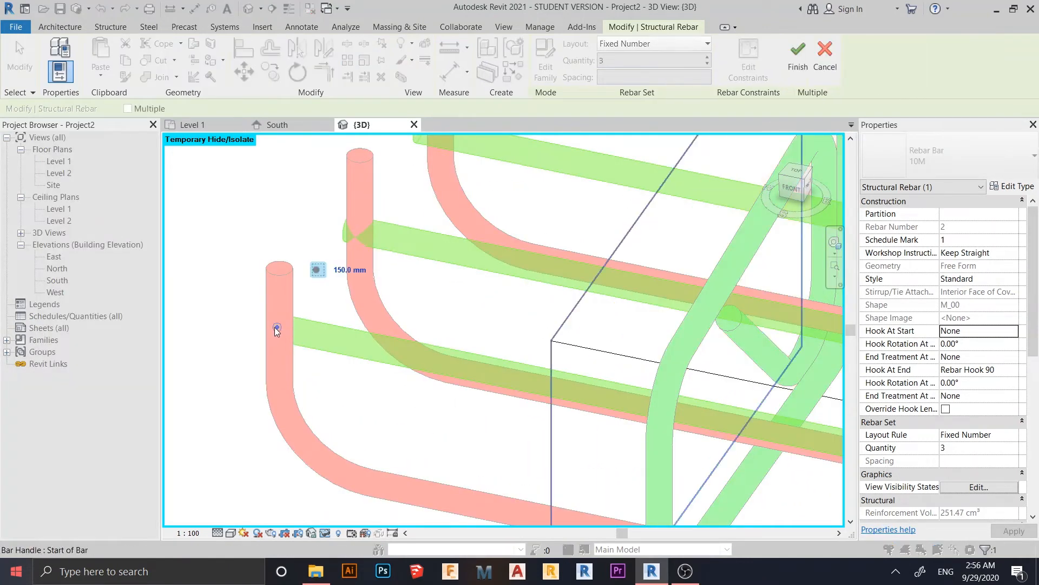
pyautogui.click(349, 269)
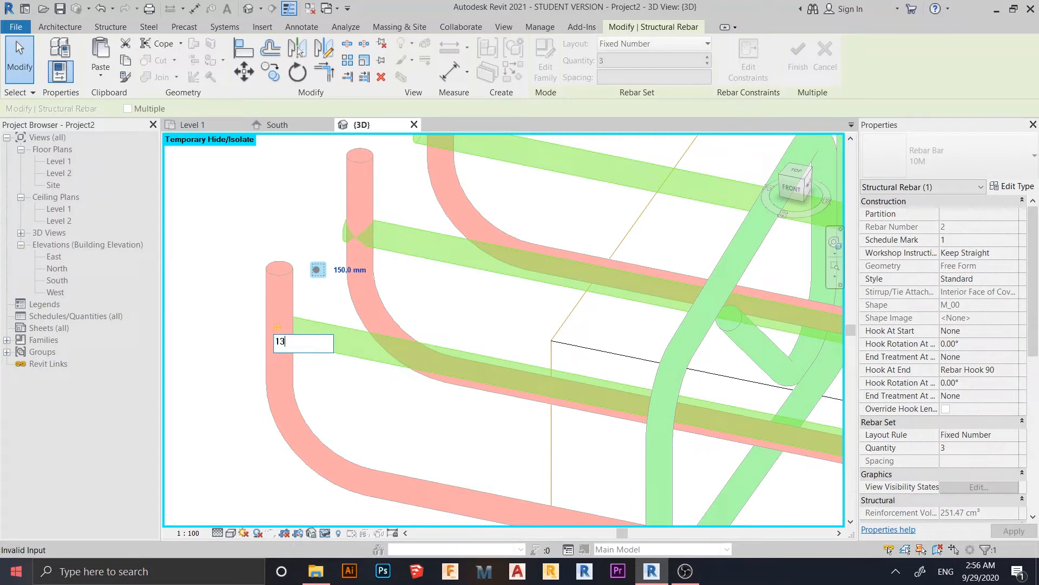
pyautogui.write('120')
pyautogui.press('Return')
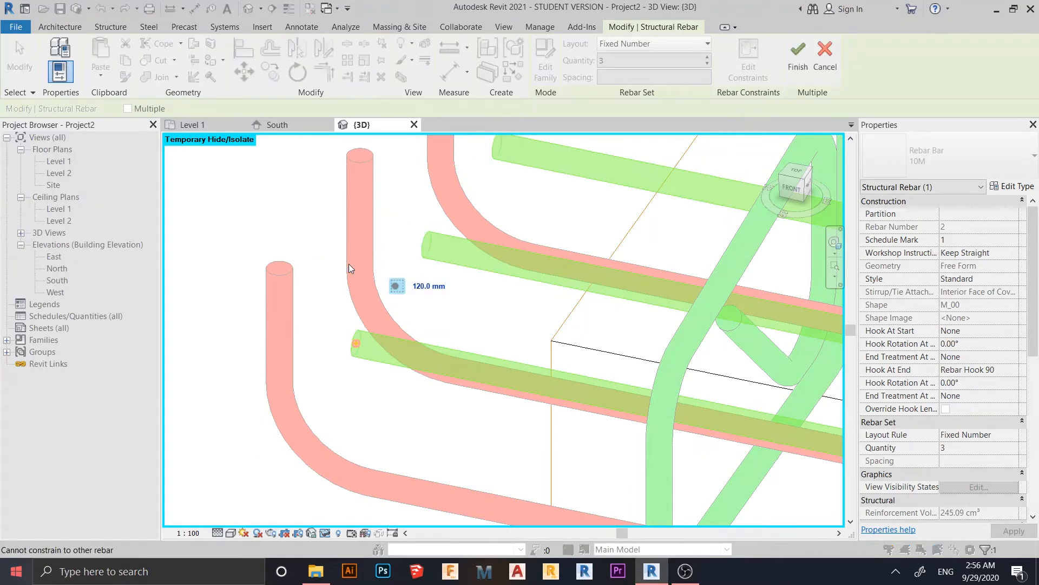
pyautogui.scroll(-2, 348, 265)
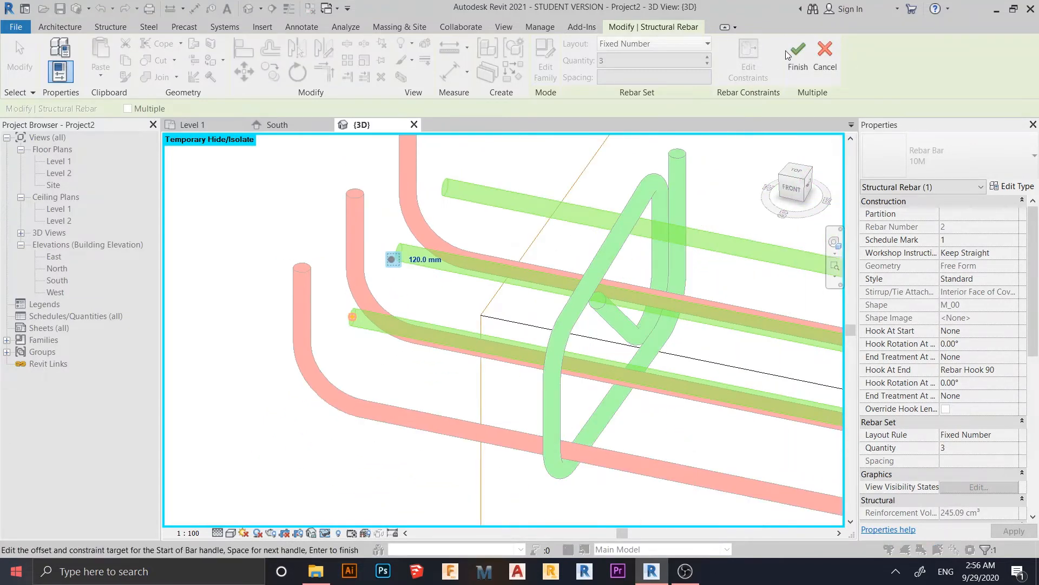
pyautogui.scroll(-2, 639, 242)
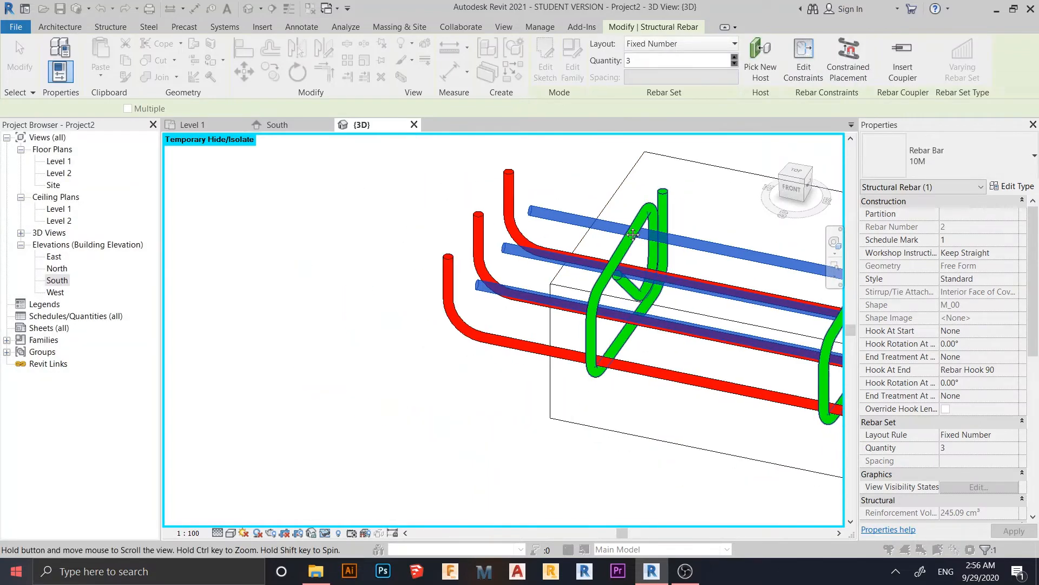
# Set the top bar set's Hook At Start to Rebar Hook 90 and keep its Hook At End at Rebar Hook 90.
pyautogui.moveTo(636, 244); pyautogui.dragTo(569, 254, button='middle')
pyautogui.keyDown('shift'); pyautogui.moveTo(563, 265); pyautogui.dragTo(575, 315, button='middle'); pyautogui.keyUp('shift')
pyautogui.keyDown('shift'); pyautogui.moveTo(470, 282); pyautogui.dragTo(505, 256, button='middle'); pyautogui.keyUp('shift')
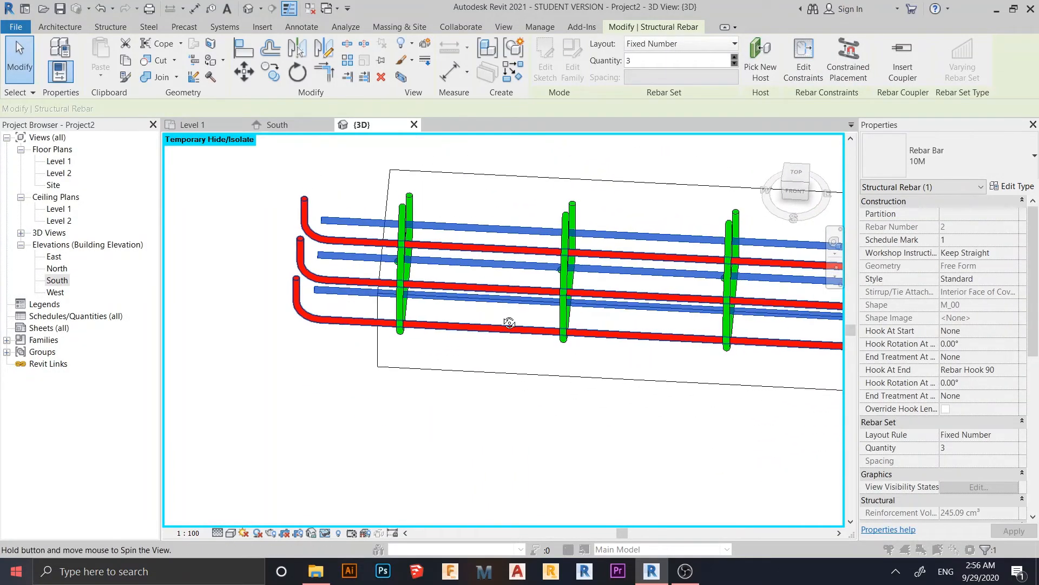
pyautogui.click(1008, 373)
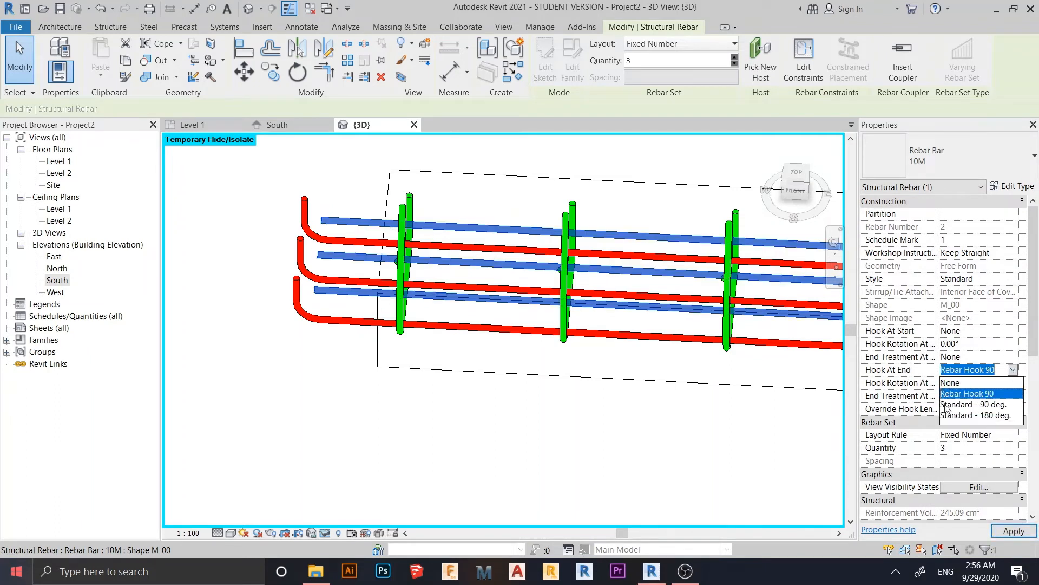
pyautogui.click(1011, 336)
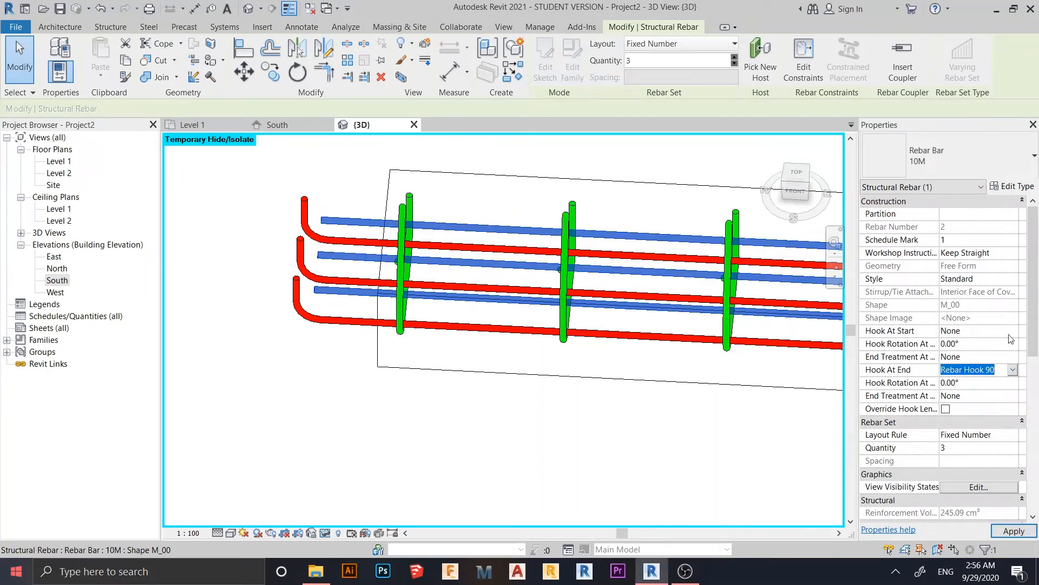
pyautogui.click(1013, 332)
pyautogui.click(995, 356)
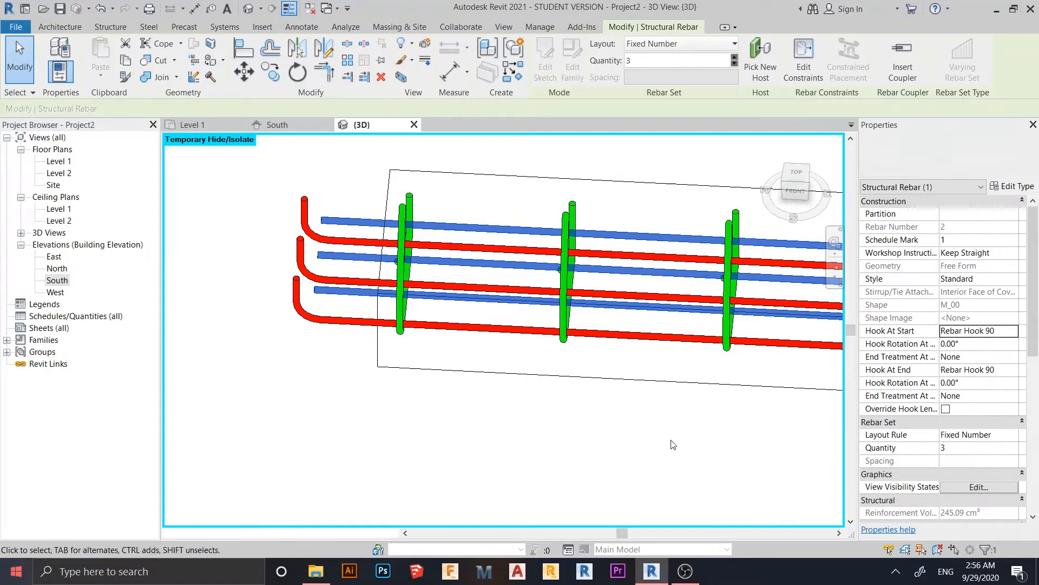
# Reopen the top bar set's constraints and set its Start of Bar handle offset to 140 mm.
pyautogui.keyDown('shift'); pyautogui.moveTo(494, 443); pyautogui.dragTo(374, 419, button='middle'); pyautogui.keyUp('shift')
pyautogui.scroll(-2, 563, 399)
pyautogui.scroll(4, 438, 421)
pyautogui.scroll(3, 348, 355)
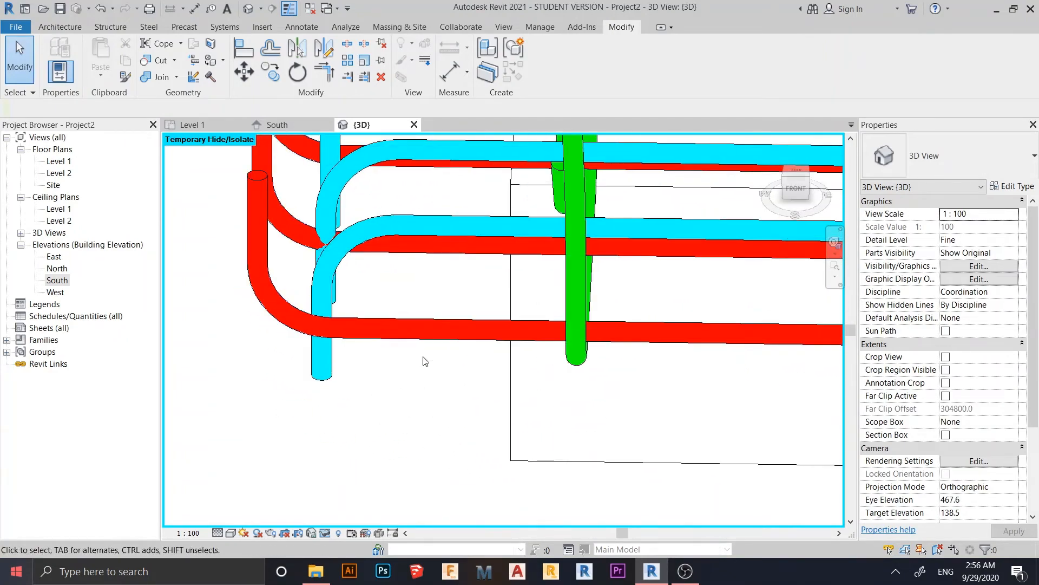
pyautogui.moveTo(424, 361); pyautogui.dragTo(390, 431, button='middle')
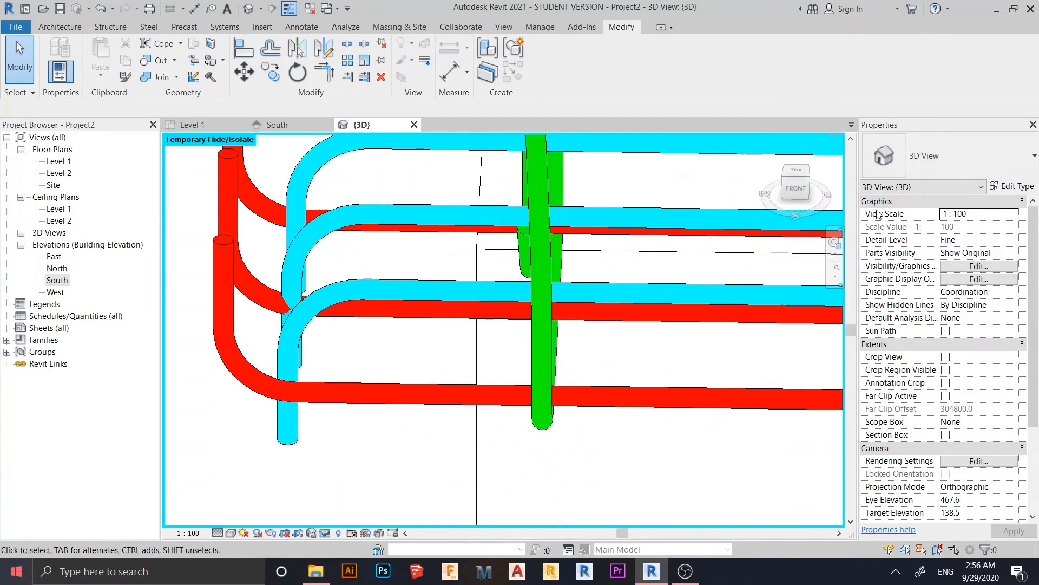
pyautogui.click(421, 219)
pyautogui.keyDown('shift'); pyautogui.moveTo(420, 219); pyautogui.dragTo(548, 414, button='middle'); pyautogui.keyUp('shift')
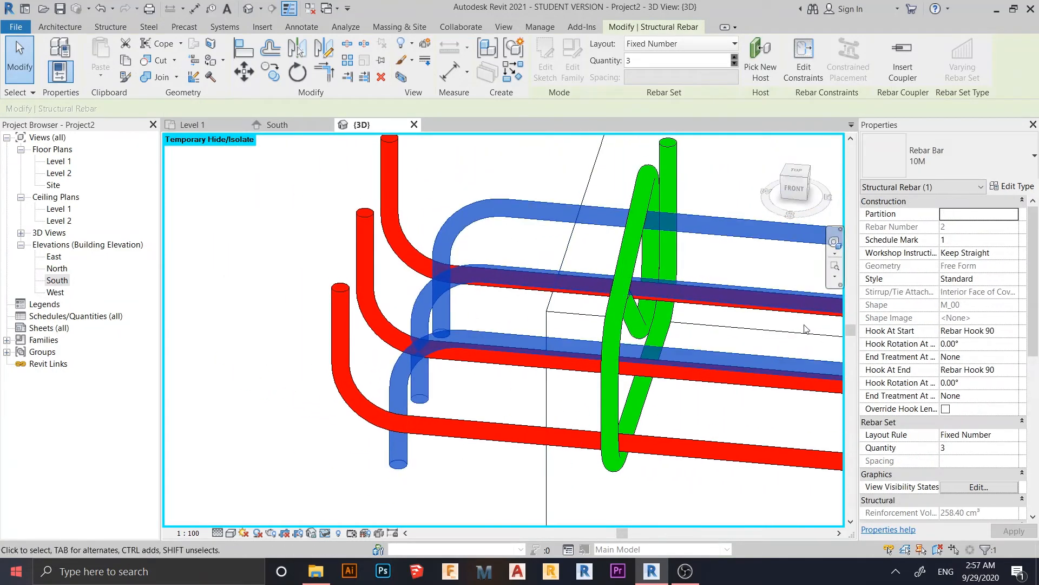
pyautogui.moveTo(805, 327); pyautogui.dragTo(758, 308, button='middle')
pyautogui.click(805, 74)
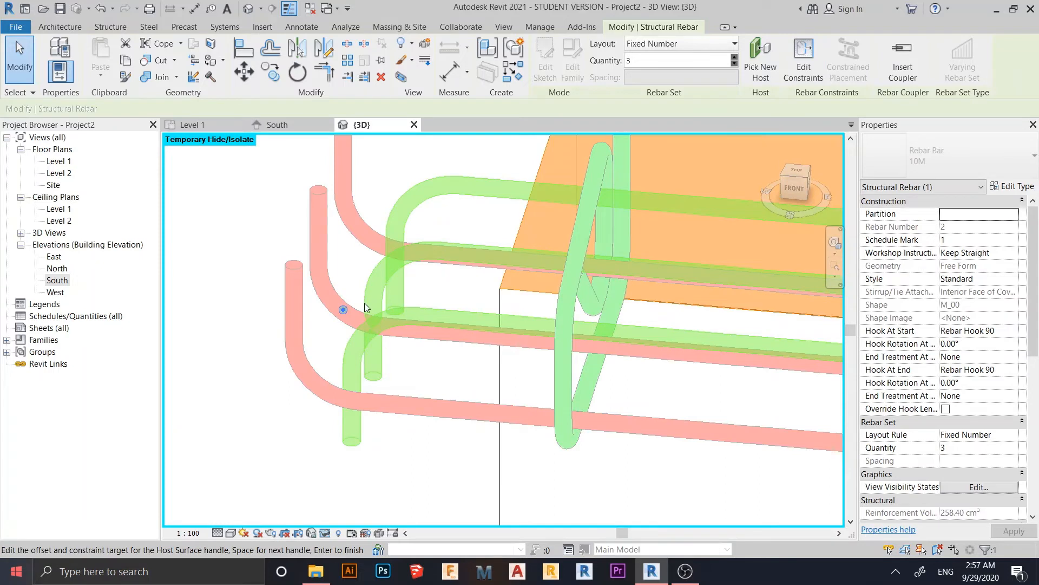
pyautogui.click(345, 306)
pyautogui.click(425, 256)
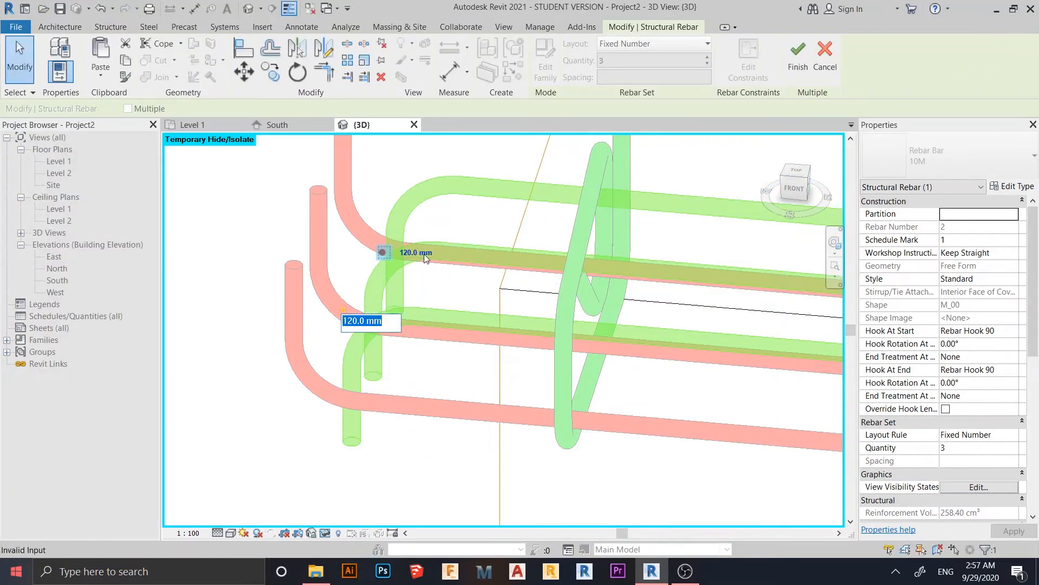
pyautogui.write('140')
pyautogui.press('Return')
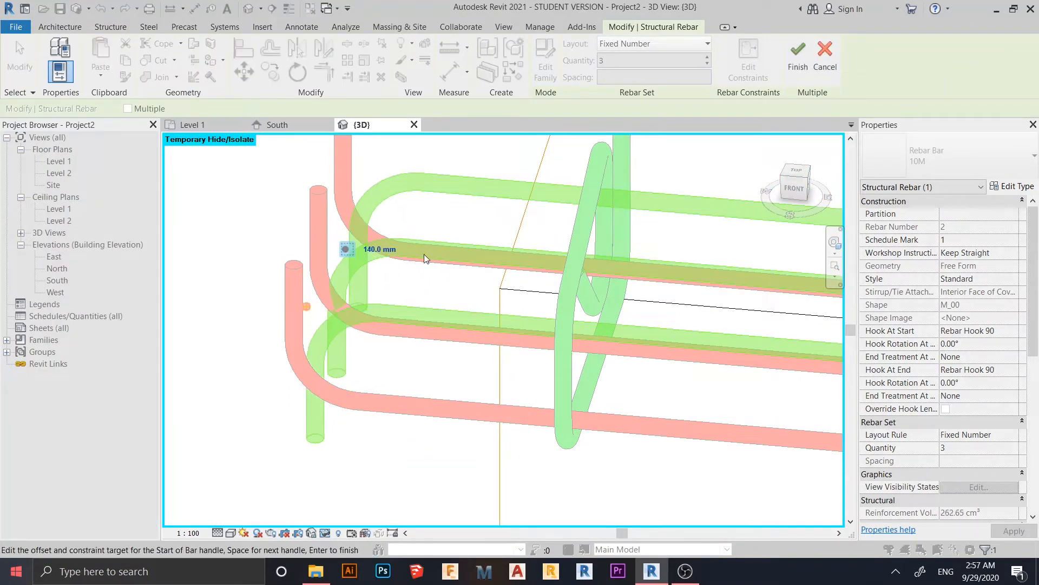
# Set the top bar set's Host Surface handle offset from the tread's top face to -15 mm and finish constraint editing.
pyautogui.keyDown('shift'); pyautogui.moveTo(421, 304); pyautogui.dragTo(362, 318, button='middle'); pyautogui.keyUp('shift')
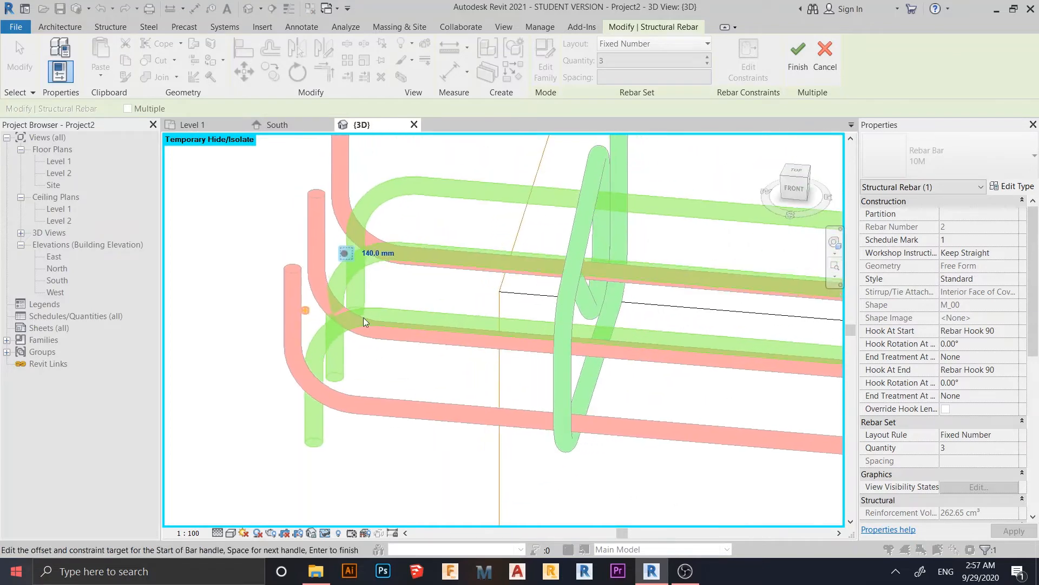
pyautogui.keyDown('shift'); pyautogui.moveTo(490, 355); pyautogui.dragTo(559, 229, button='middle'); pyautogui.keyUp('shift')
pyautogui.scroll(-2, 568, 238)
pyautogui.moveTo(663, 306); pyautogui.dragTo(568, 358, button='middle')
pyautogui.keyDown('shift'); pyautogui.moveTo(662, 368); pyautogui.dragTo(453, 399, button='middle'); pyautogui.keyUp('shift')
pyautogui.scroll(-2, 688, 374)
pyautogui.keyDown('shift'); pyautogui.moveTo(628, 398); pyautogui.dragTo(599, 410, button='middle'); pyautogui.keyUp('shift')
pyautogui.click(579, 338)
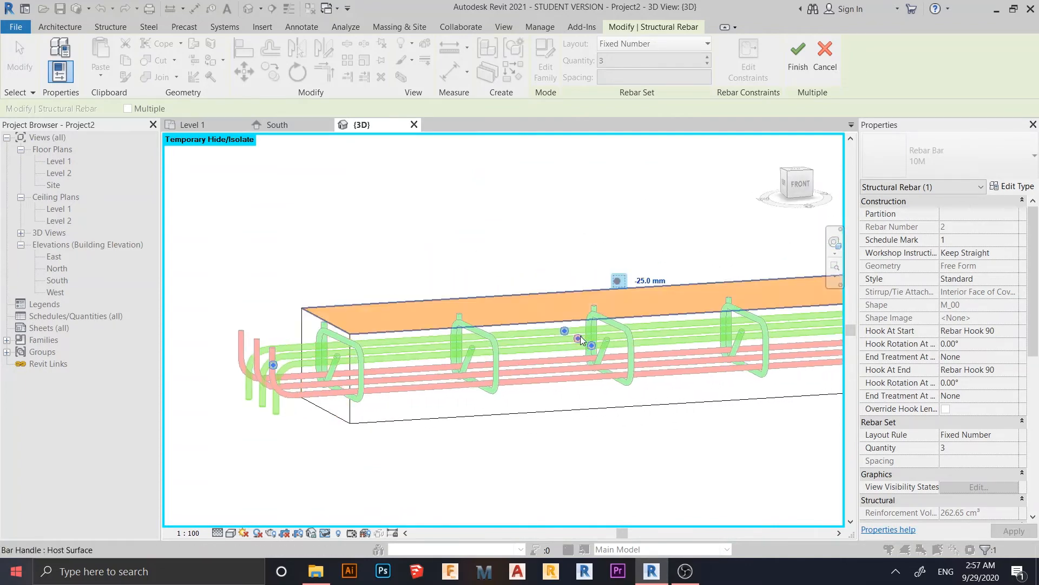
pyautogui.click(645, 281)
pyautogui.press('BackSpace')
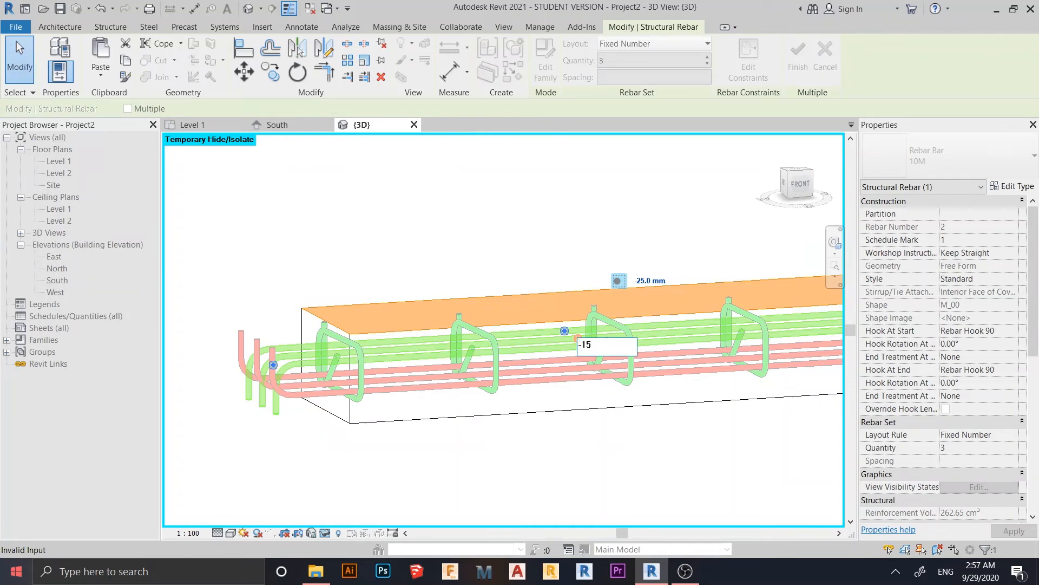
pyautogui.press('Return')
pyautogui.scroll(4, 393, 382)
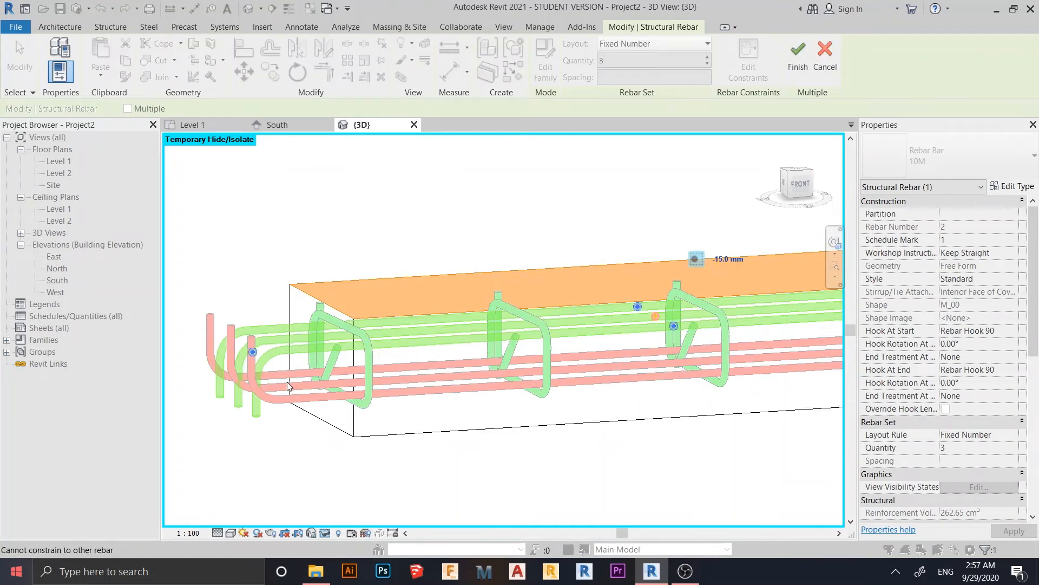
pyautogui.keyDown('shift'); pyautogui.moveTo(393, 378); pyautogui.dragTo(584, 339, button='middle'); pyautogui.keyUp('shift')
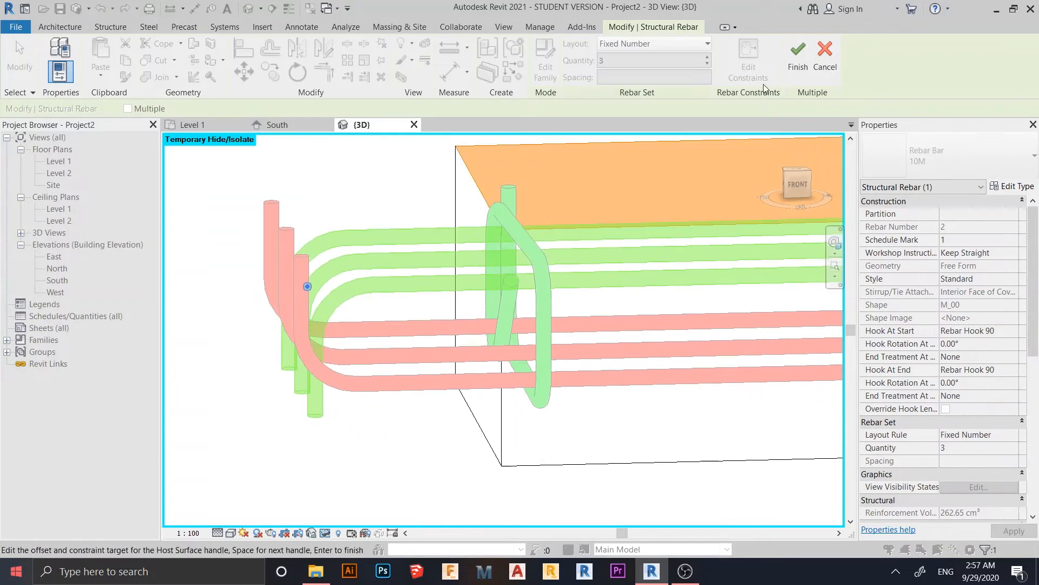
pyautogui.click(798, 49)
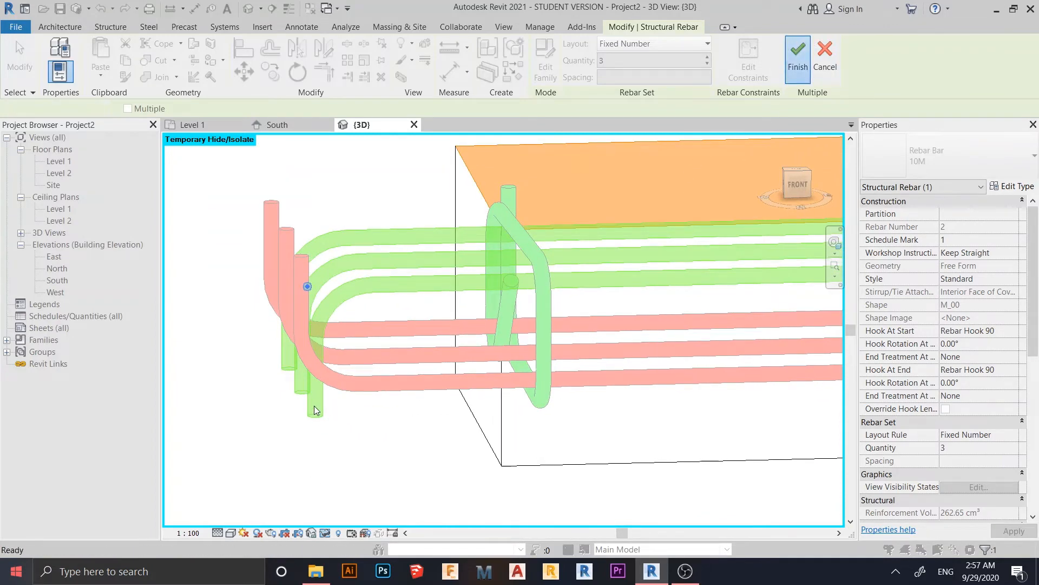
# Turn off Auto Calculation for Rebar Hook 90 in the 10M bar type's hook lengths and try a 30 mm hook length.
pyautogui.click(1018, 186)
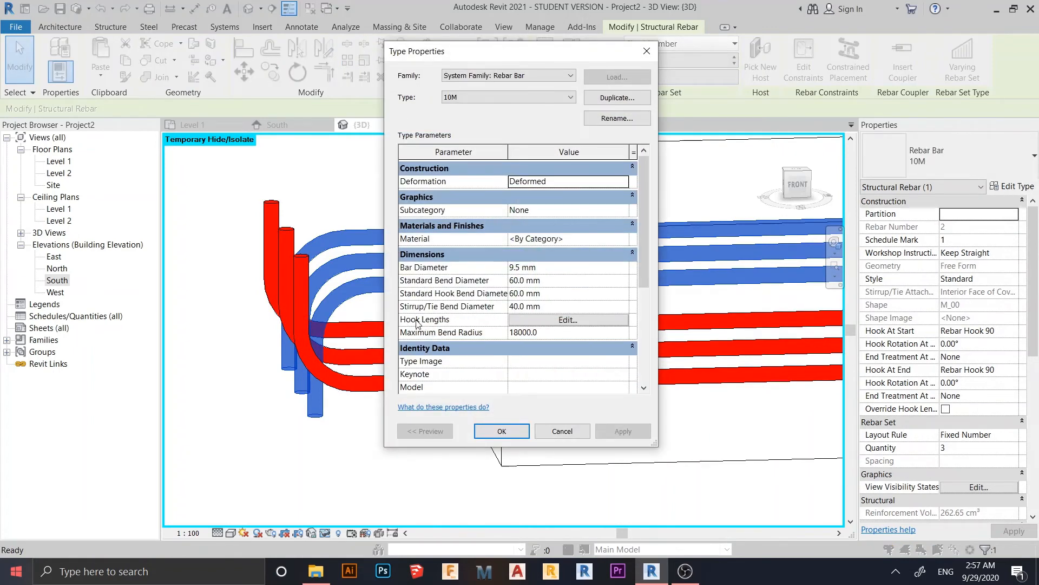
pyautogui.click(567, 319)
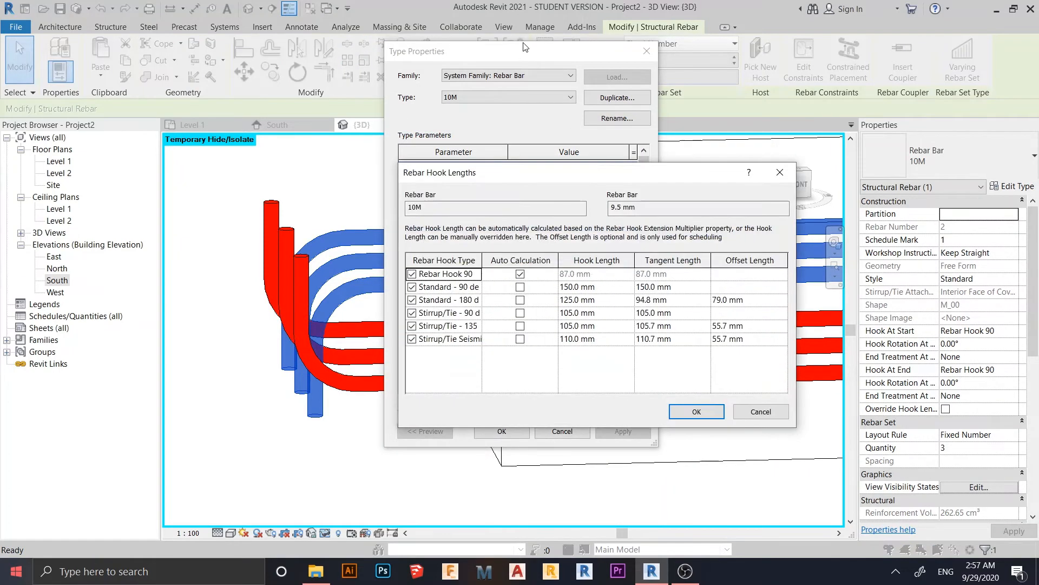
pyautogui.click(518, 283)
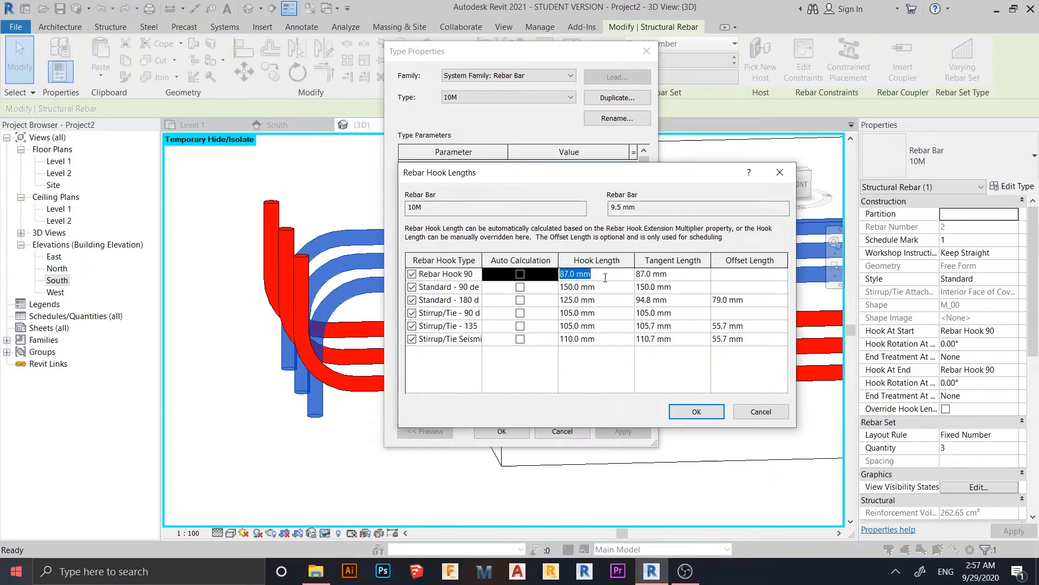
pyautogui.write('30')
pyautogui.click(694, 279)
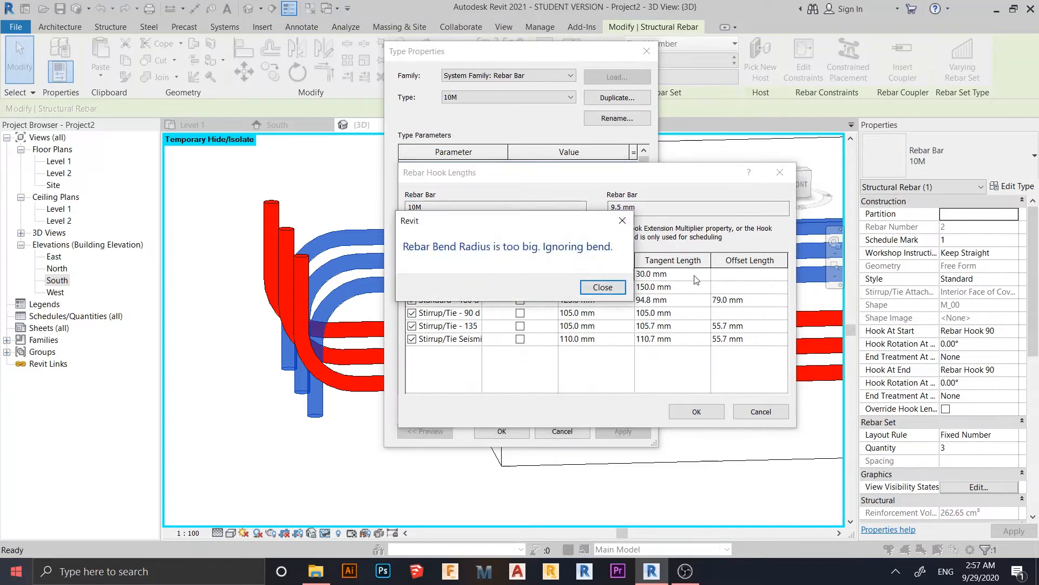
pyautogui.click(609, 290)
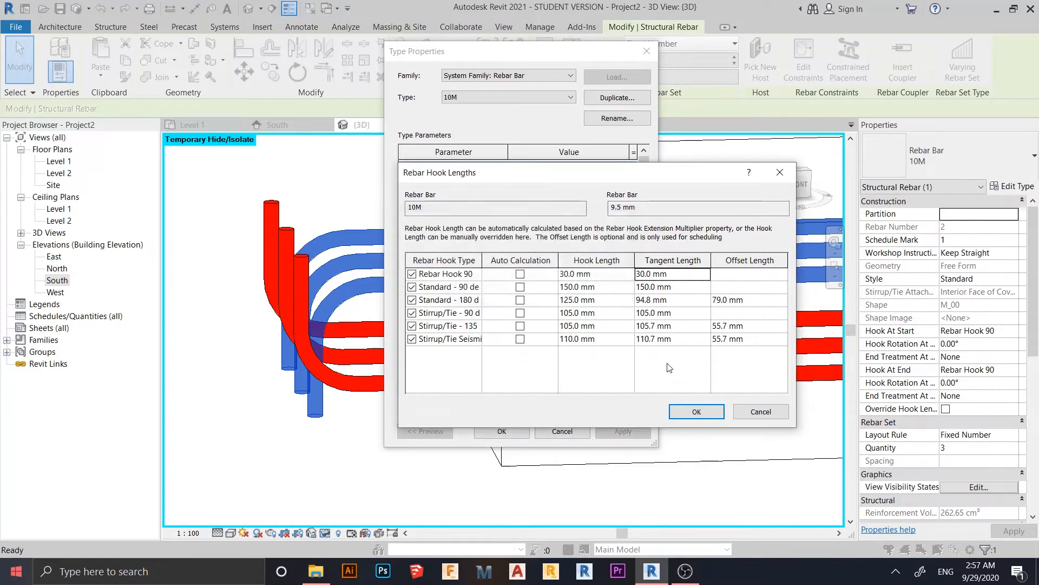
pyautogui.click(695, 406)
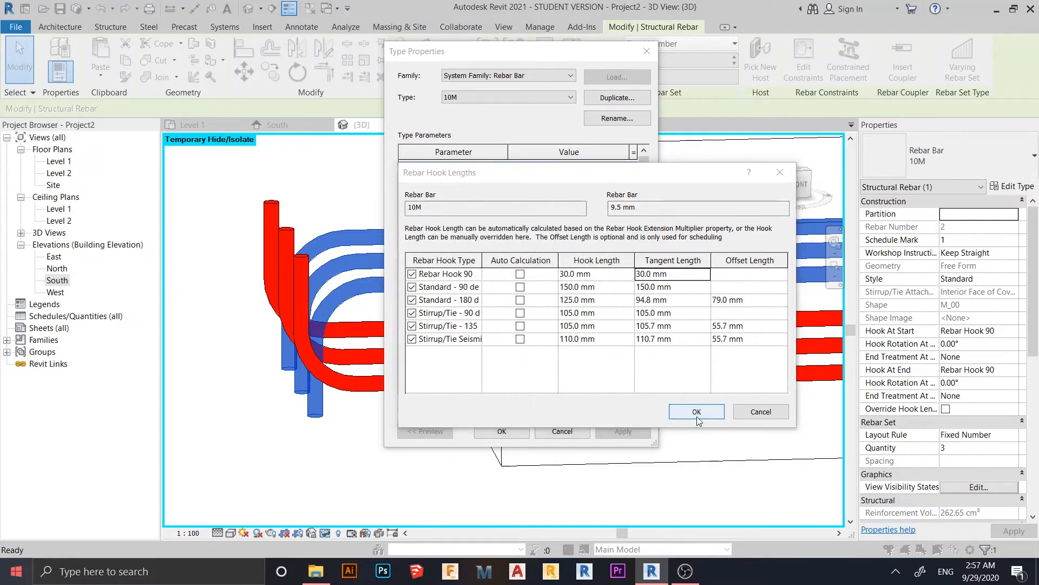
pyautogui.click(610, 289)
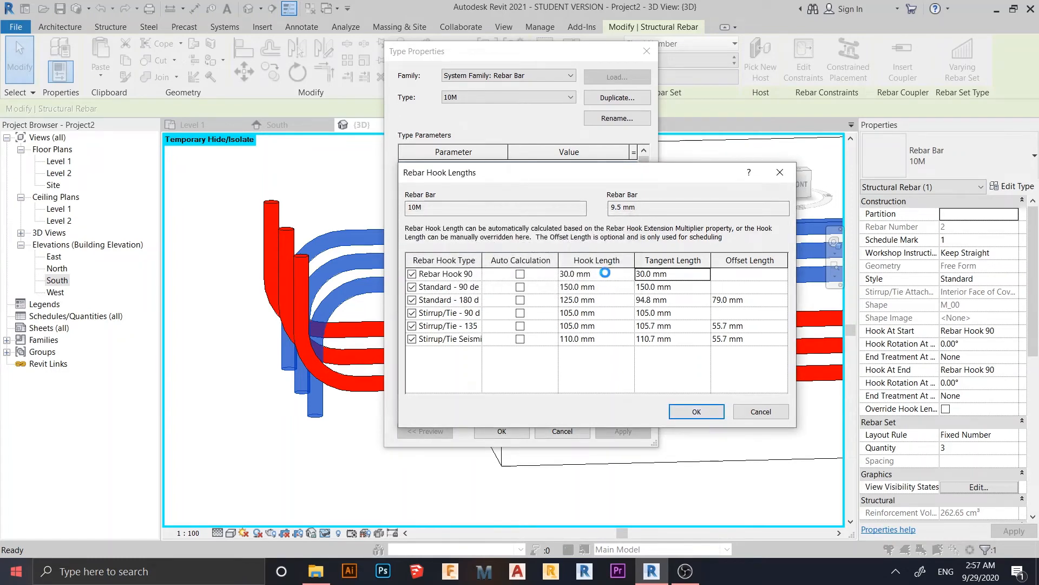
# Set Rebar Hook 90's hook length to 40 mm and accept the 10M bar type changes.
pyautogui.click(608, 287)
pyautogui.click(687, 411)
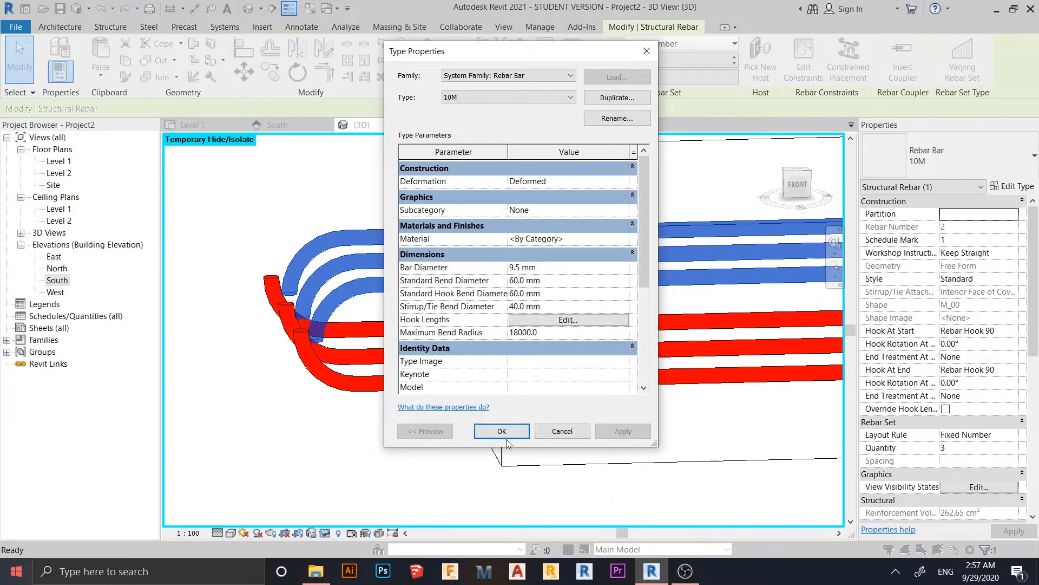
pyautogui.click(503, 432)
# Change the bottom bar set's Hook At End to Standard - 90 deg.
pyautogui.scroll(-3, 626, 474)
pyautogui.moveTo(644, 479); pyautogui.dragTo(700, 460, button='middle')
pyautogui.scroll(-3, 609, 464)
pyautogui.scroll(4, 300, 402)
pyautogui.moveTo(341, 429)
pyautogui.mouseDown(button='middle')
pyautogui.moveTo(353, 457)
pyautogui.moveTo(347, 424)
pyautogui.mouseUp(button='middle')
pyautogui.click(347, 406)
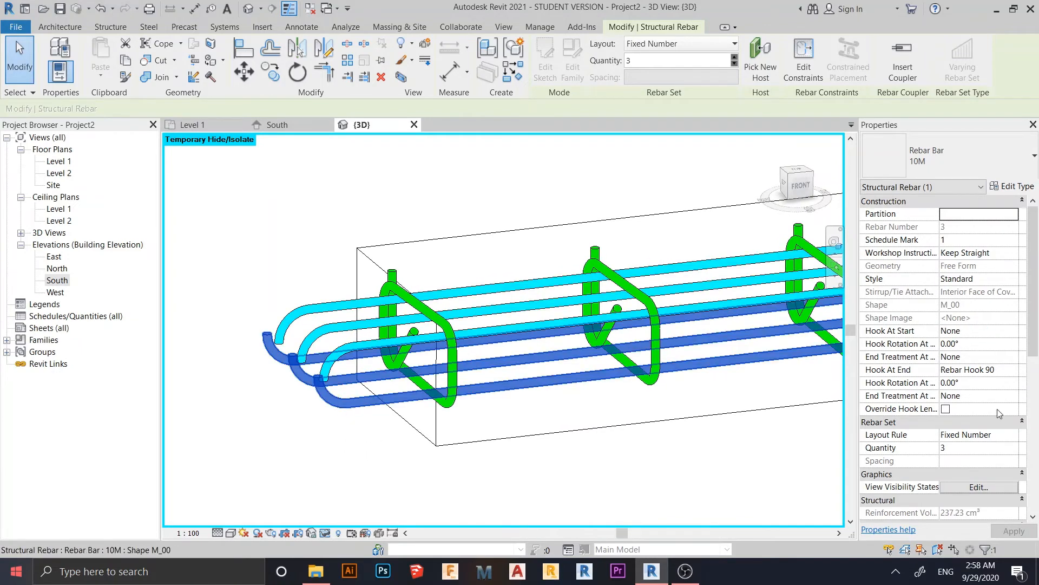
pyautogui.click(1013, 370)
pyautogui.click(1013, 370)
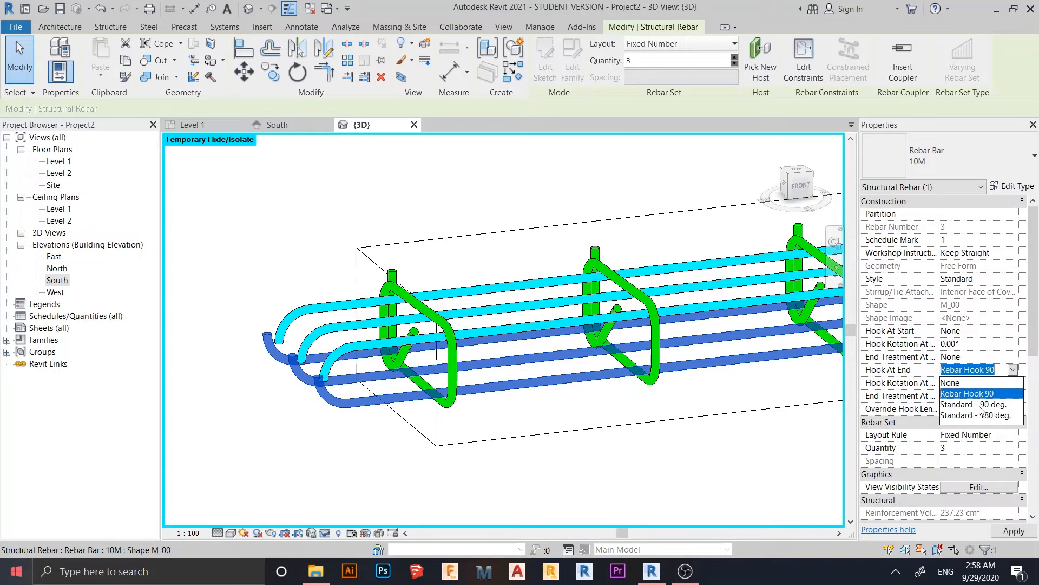
pyautogui.click(980, 405)
pyautogui.keyDown('shift'); pyautogui.moveTo(658, 470); pyautogui.dragTo(636, 463, button='middle'); pyautogui.keyUp('shift')
# Set the Standard - 90 deg. hook length to 80 mm in the 10M bar type, accept it, and deselect the bars.
pyautogui.click(1013, 185)
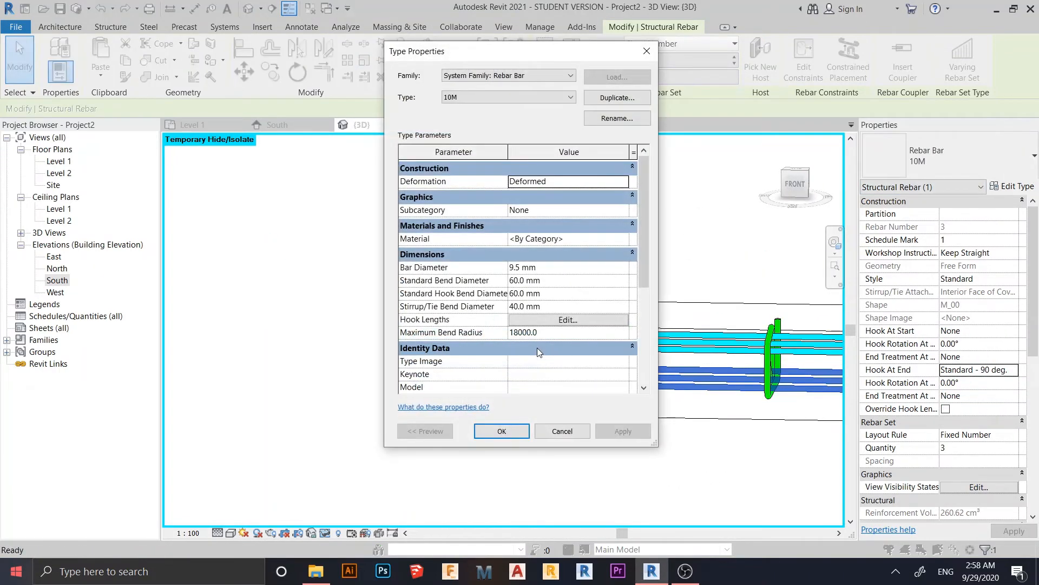
pyautogui.click(569, 319)
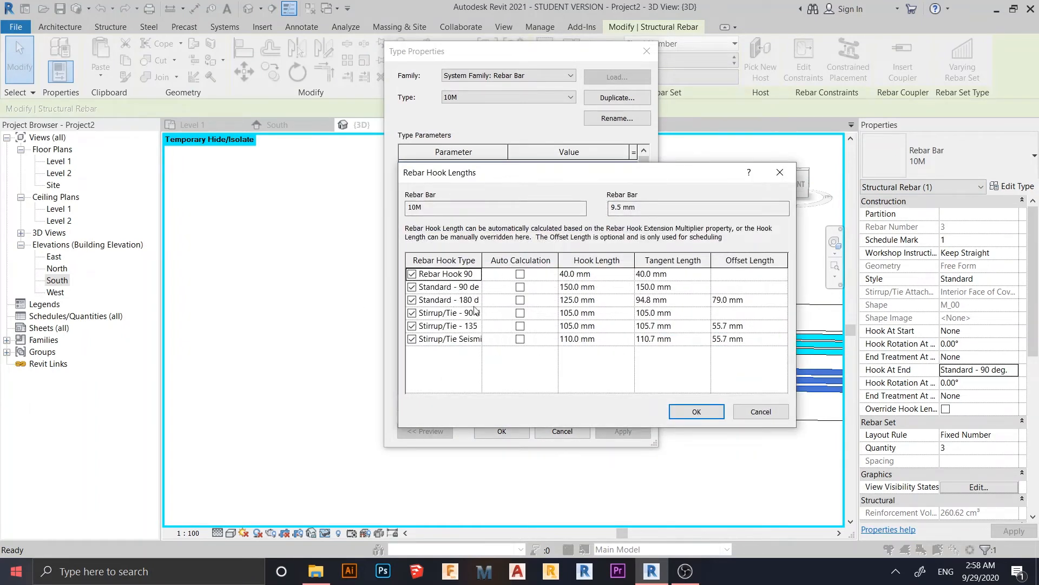
pyautogui.doubleClick(482, 258)
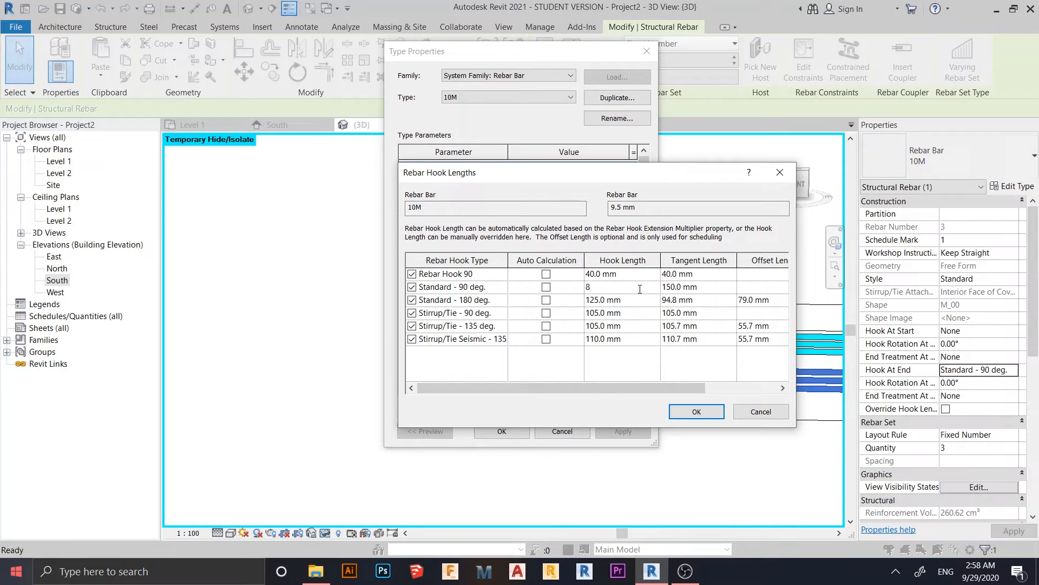
pyautogui.click(697, 411)
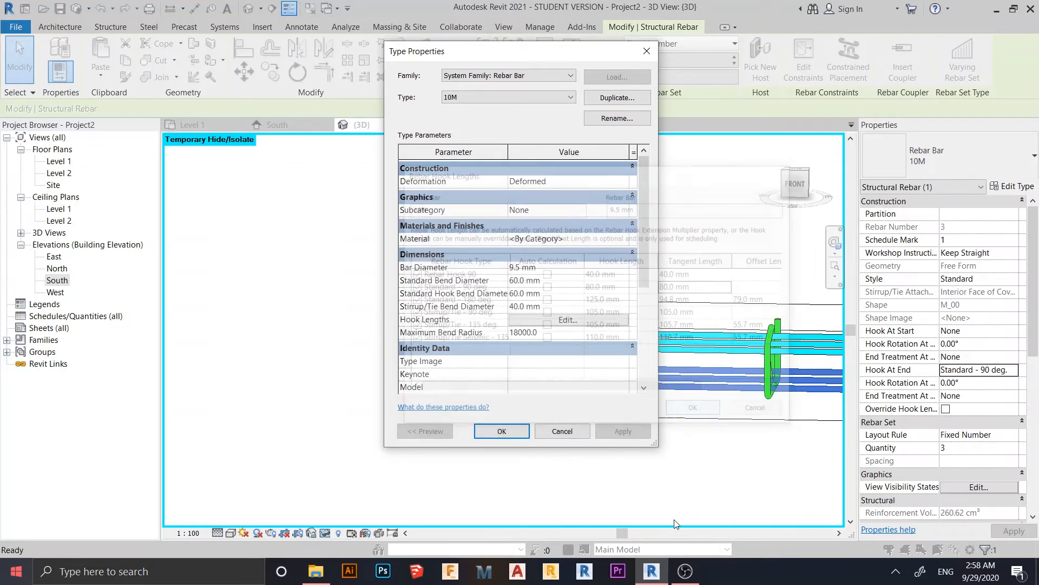
pyautogui.click(508, 435)
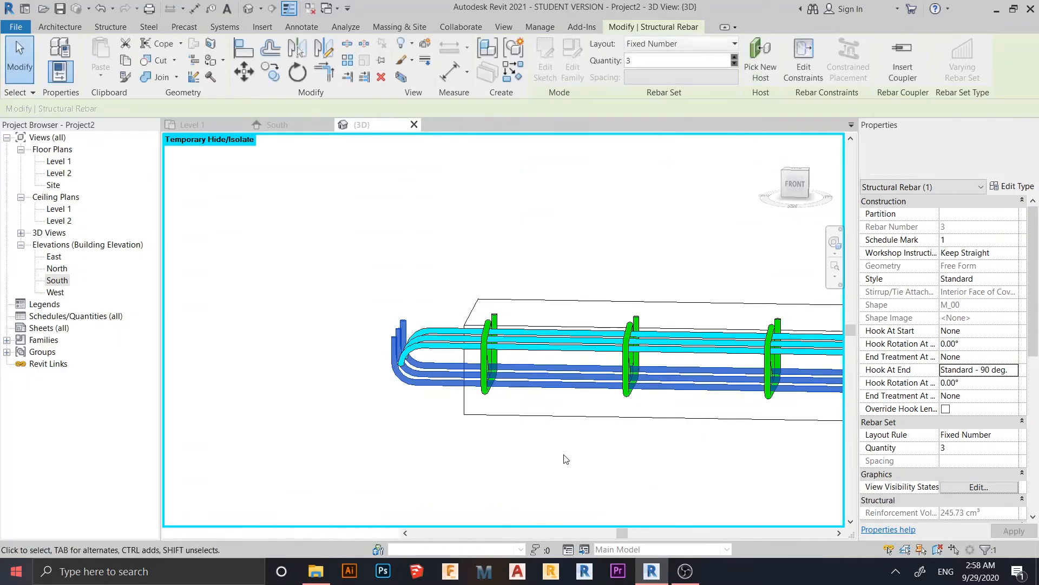
pyautogui.click(563, 457)
# Reset the temporary hide/isolate so the whole stair, wall and levels are shown in the 3D view.
pyautogui.scroll(-1, 550, 438)
pyautogui.moveTo(545, 436); pyautogui.dragTo(621, 445, button='middle')
pyautogui.scroll(-3, 617, 418)
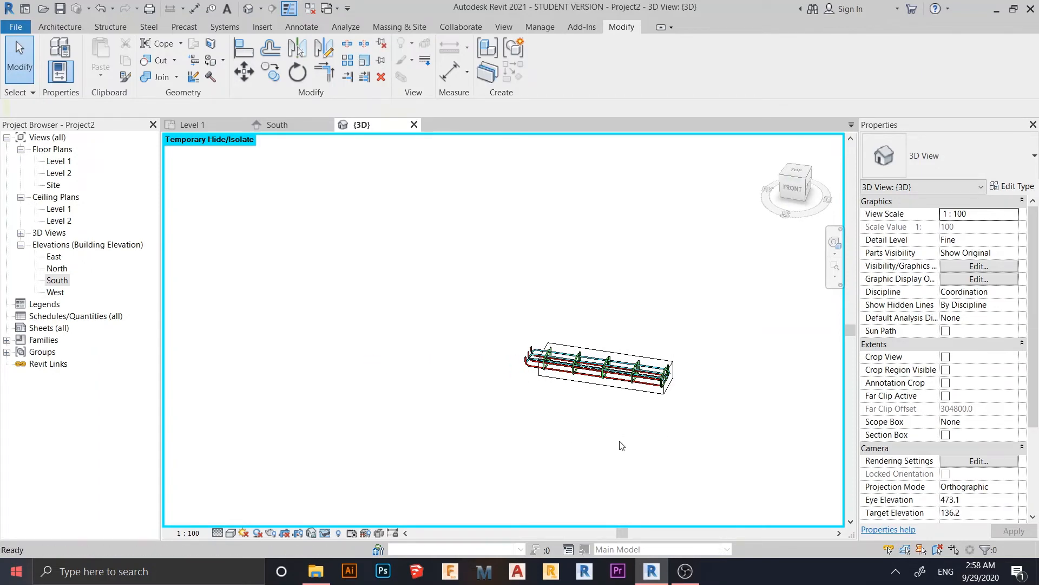
pyautogui.press('h')
pyautogui.press('r')
pyautogui.keyDown('shift'); pyautogui.moveTo(621, 447); pyautogui.dragTo(558, 378, button='middle'); pyautogui.keyUp('shift')
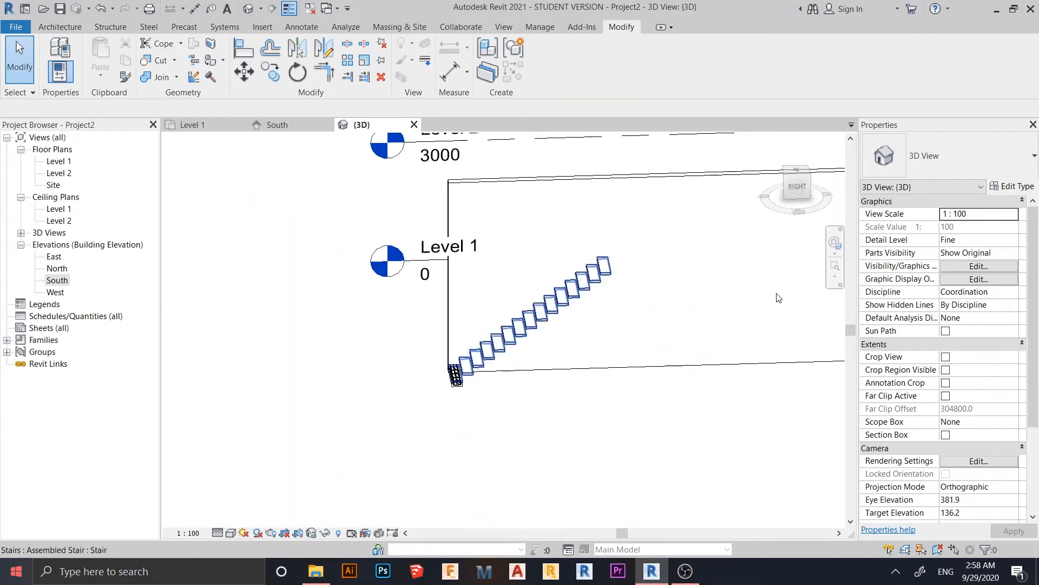
# Open the East elevation, where the stair is seen in side profile, at the lowest treads.
pyautogui.click(795, 188)
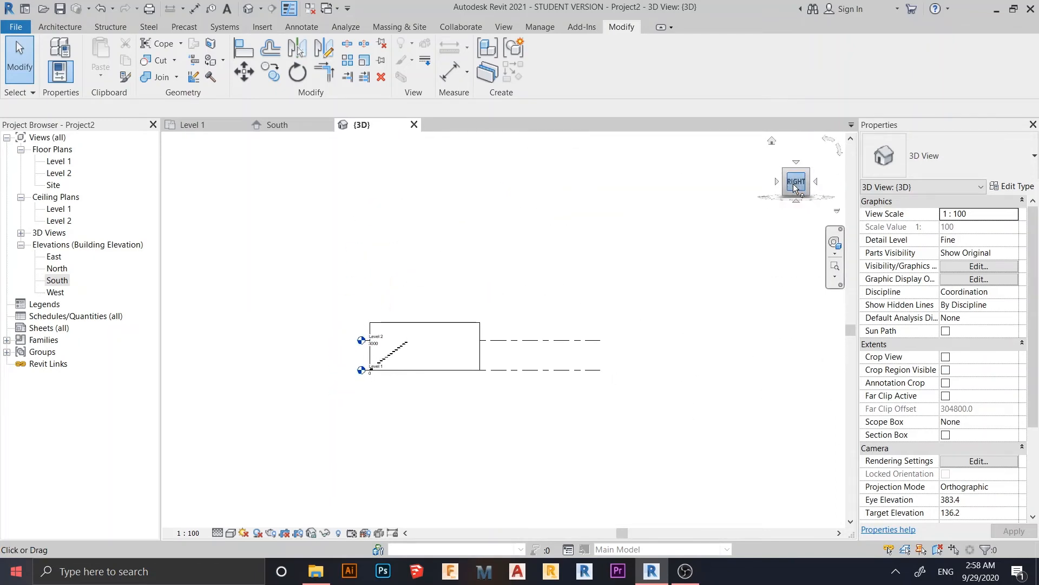
pyautogui.click(291, 130)
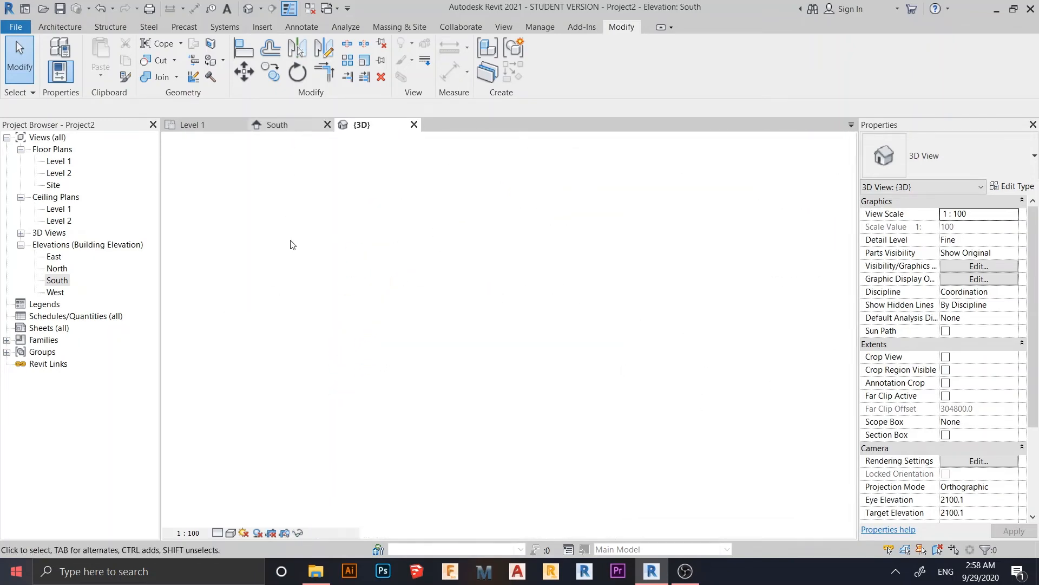
pyautogui.scroll(4, 401, 456)
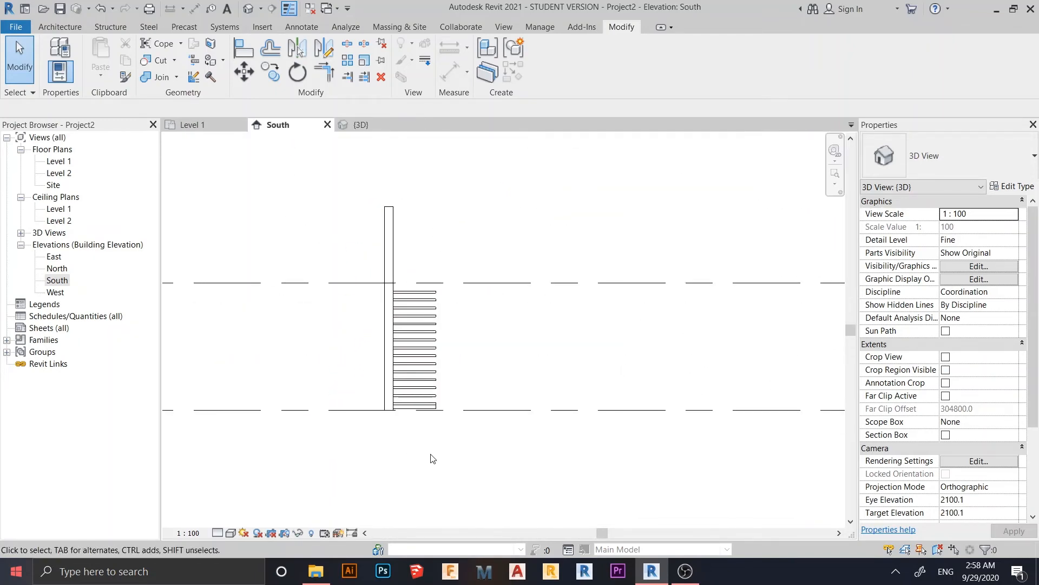
pyautogui.doubleClick(54, 257)
pyautogui.moveTo(475, 305); pyautogui.dragTo(635, 274, button='middle')
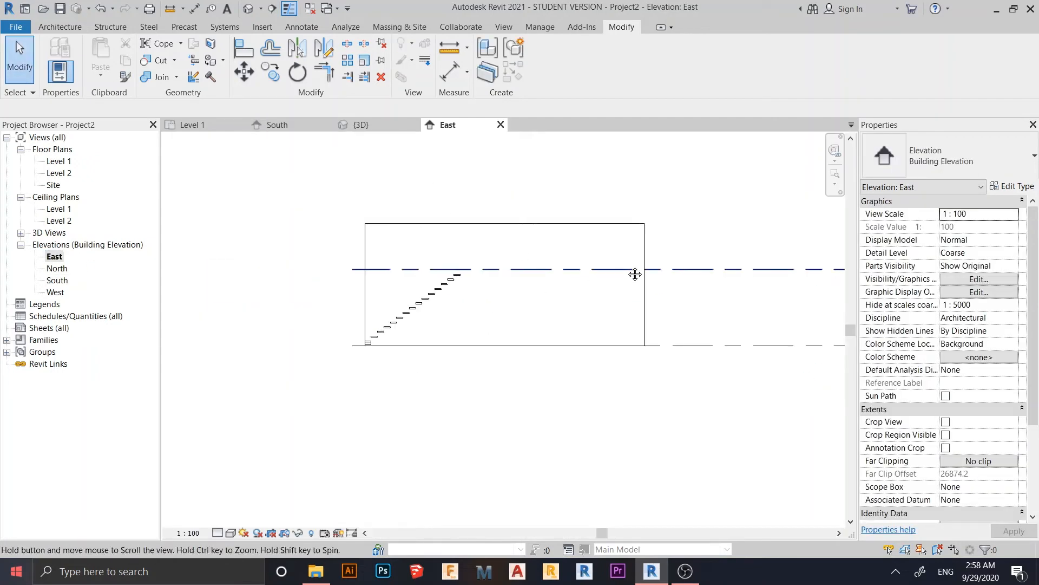
pyautogui.scroll(8, 374, 335)
pyautogui.moveTo(413, 323); pyautogui.dragTo(413, 397, button='middle')
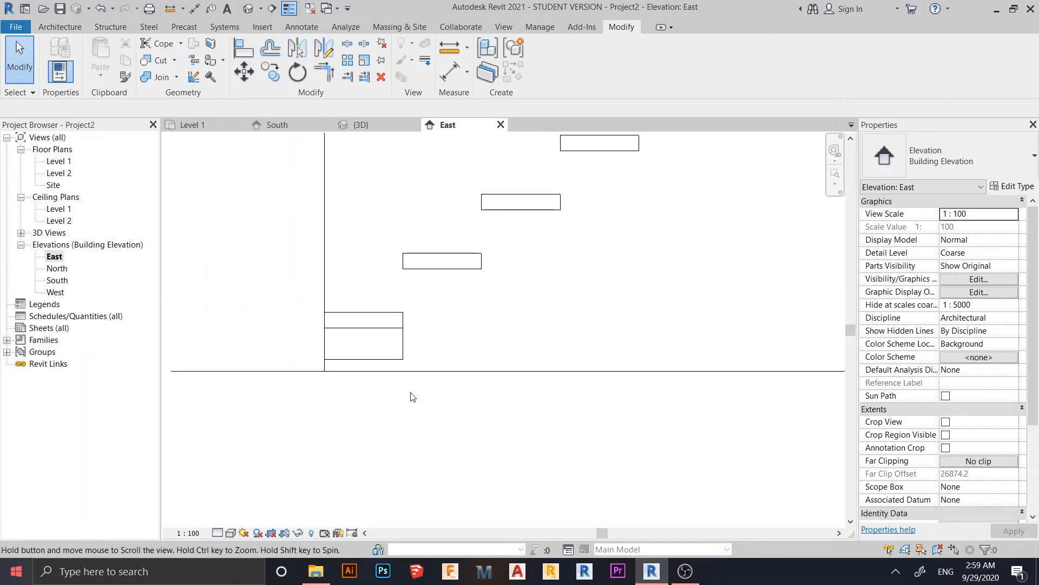
# Copy the reinforced block under the first tread, in multiple mode, from its upper front corner to the second tread's lower front corner.
pyautogui.click(385, 367)
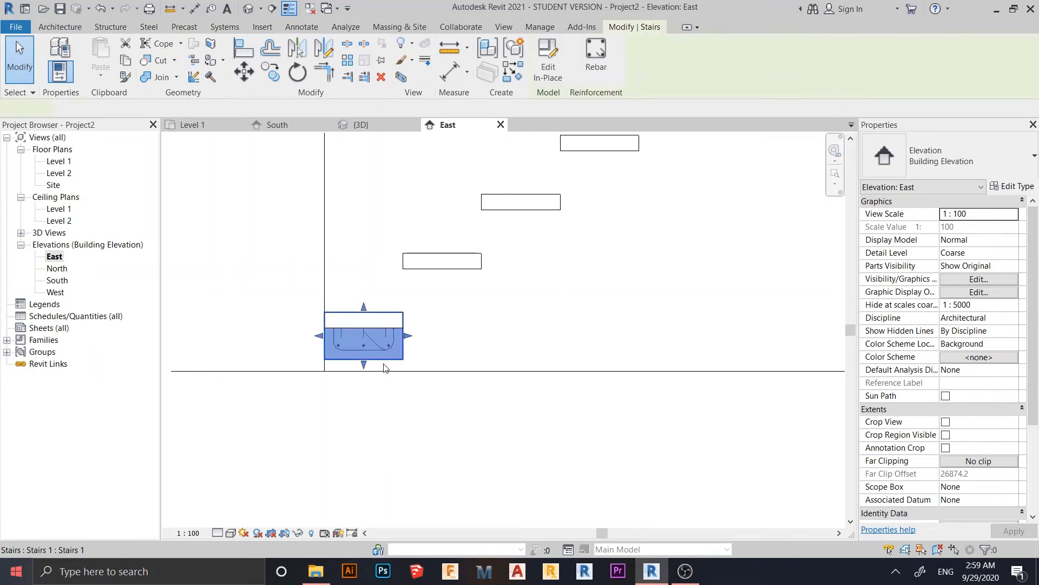
pyautogui.scroll(-2, 408, 449)
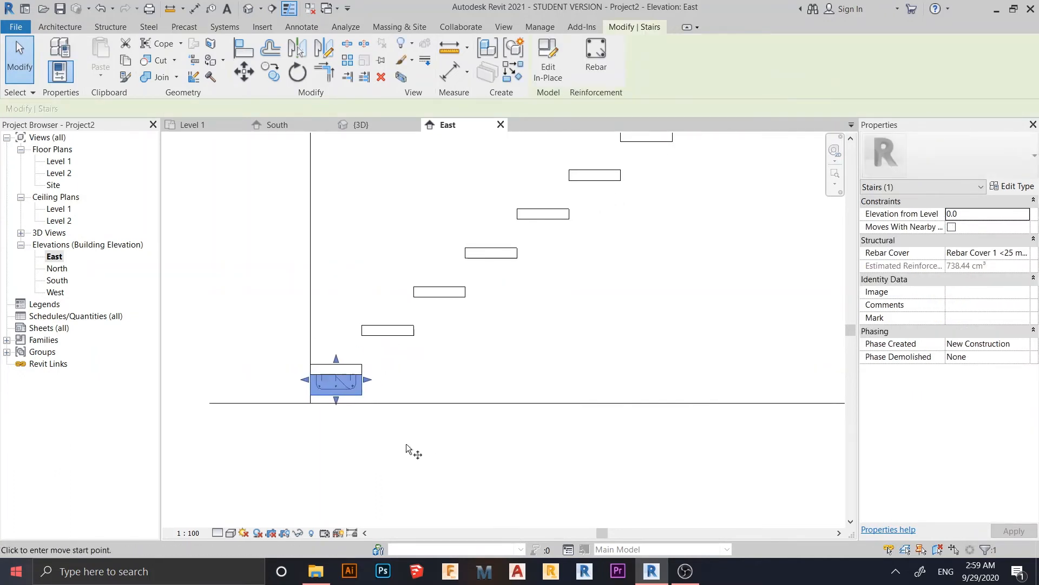
pyautogui.press('c')
pyautogui.press('o')
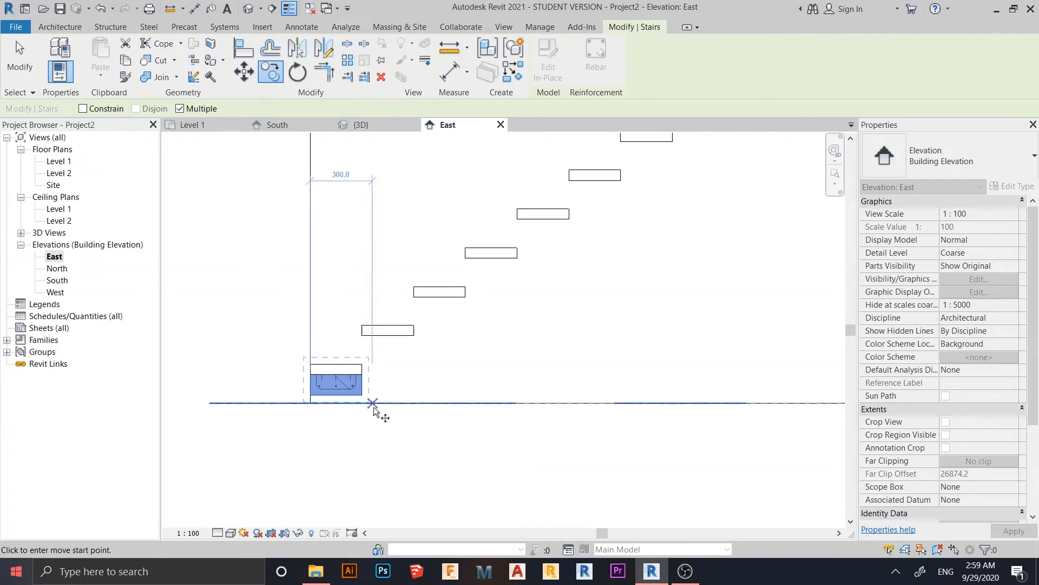
pyautogui.scroll(4, 373, 410)
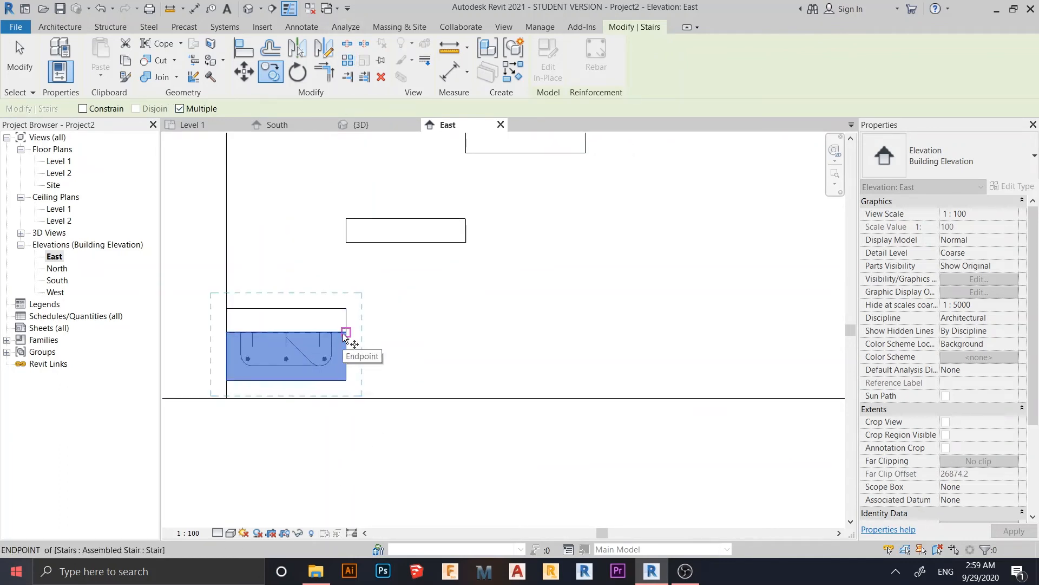
pyautogui.click(346, 332)
pyautogui.click(467, 243)
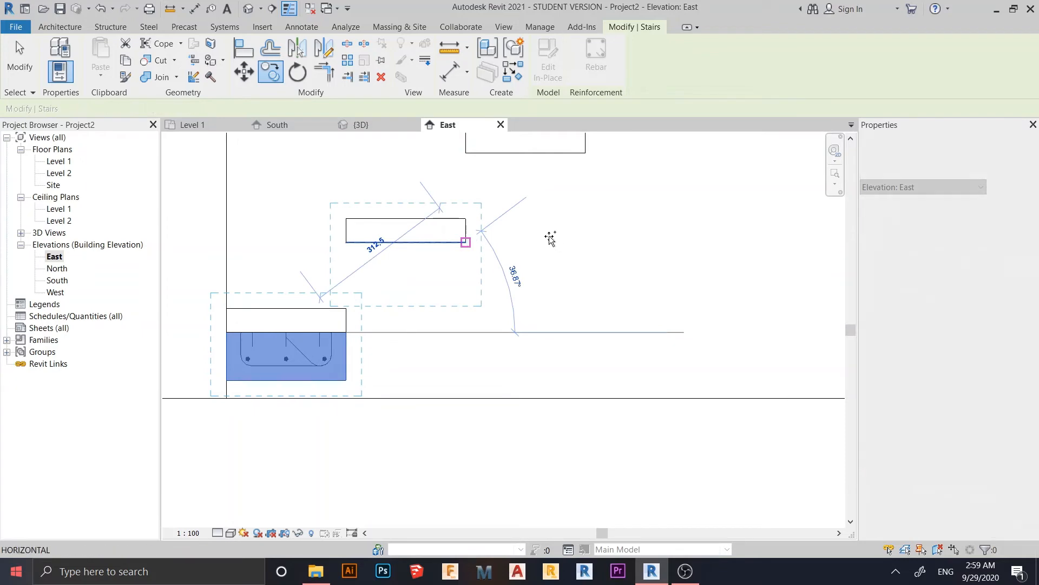
# Place further copies of the reinforced block under the third to seventh treads, aligned to each tread's lower front corner.
pyautogui.moveTo(559, 232); pyautogui.dragTo(480, 346, button='middle')
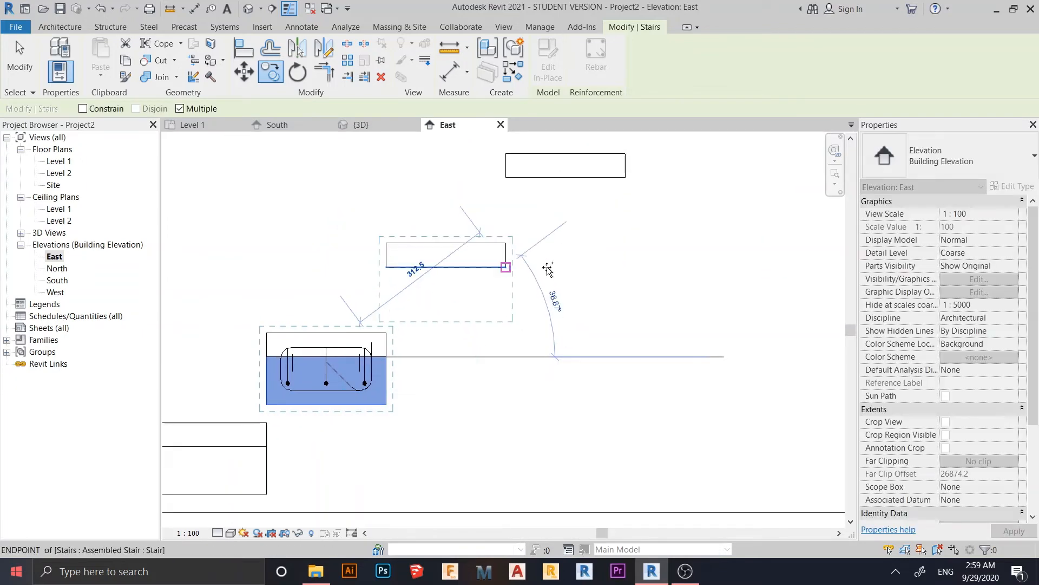
pyautogui.moveTo(512, 273); pyautogui.dragTo(564, 296, button='middle')
pyautogui.click(564, 292)
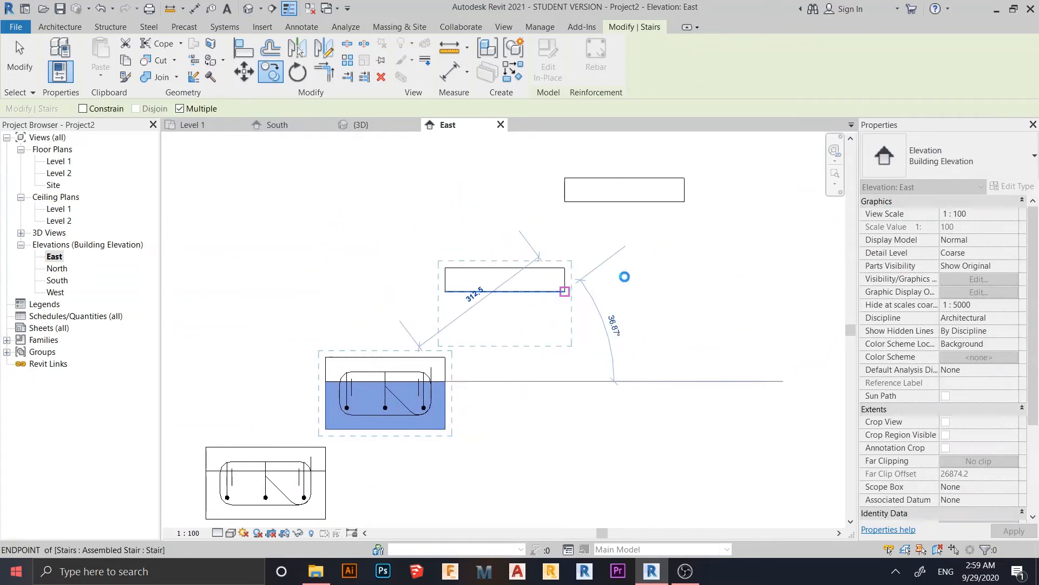
pyautogui.click(685, 202)
pyautogui.moveTo(716, 221); pyautogui.dragTo(466, 413, button='middle')
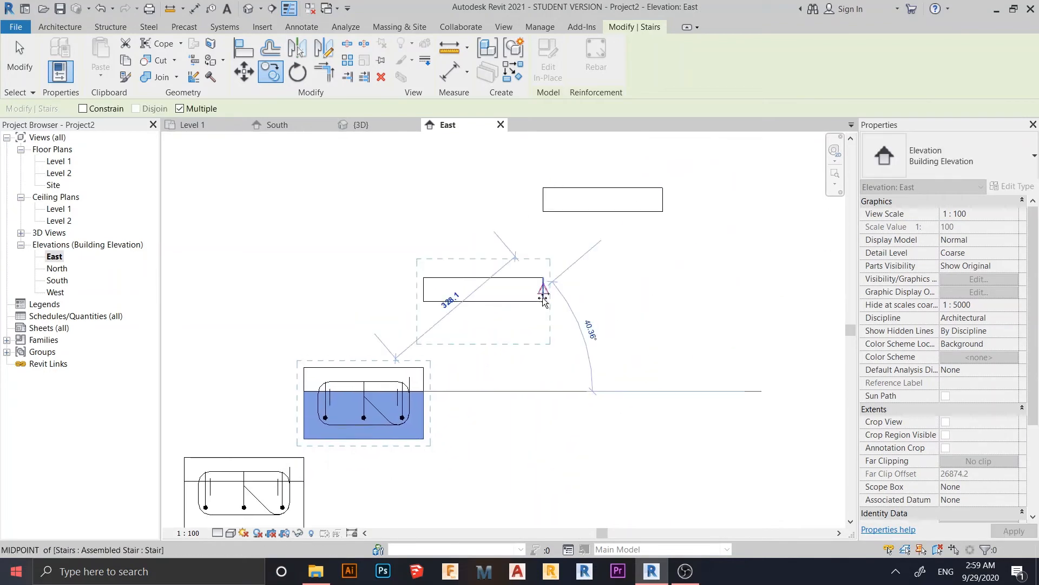
pyautogui.click(543, 299)
pyautogui.moveTo(659, 216); pyautogui.dragTo(602, 291, button='middle')
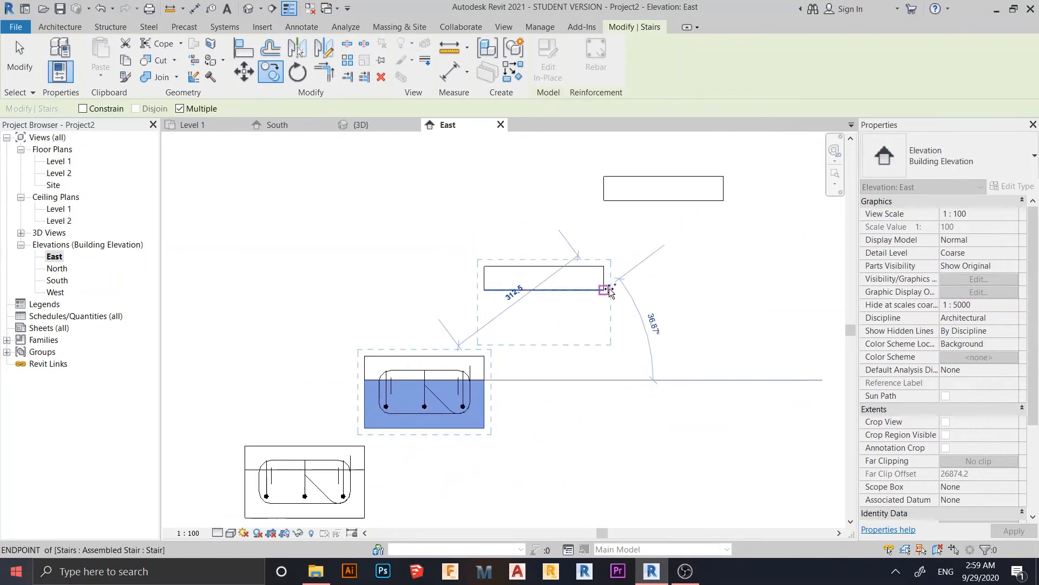
pyautogui.click(607, 291)
pyautogui.click(724, 201)
# Place copies of the reinforced block under the remaining upper treads, aligned to each tread's lower front corner, and end the copying.
pyautogui.moveTo(741, 255); pyautogui.dragTo(542, 415, button='middle')
pyautogui.click(645, 271)
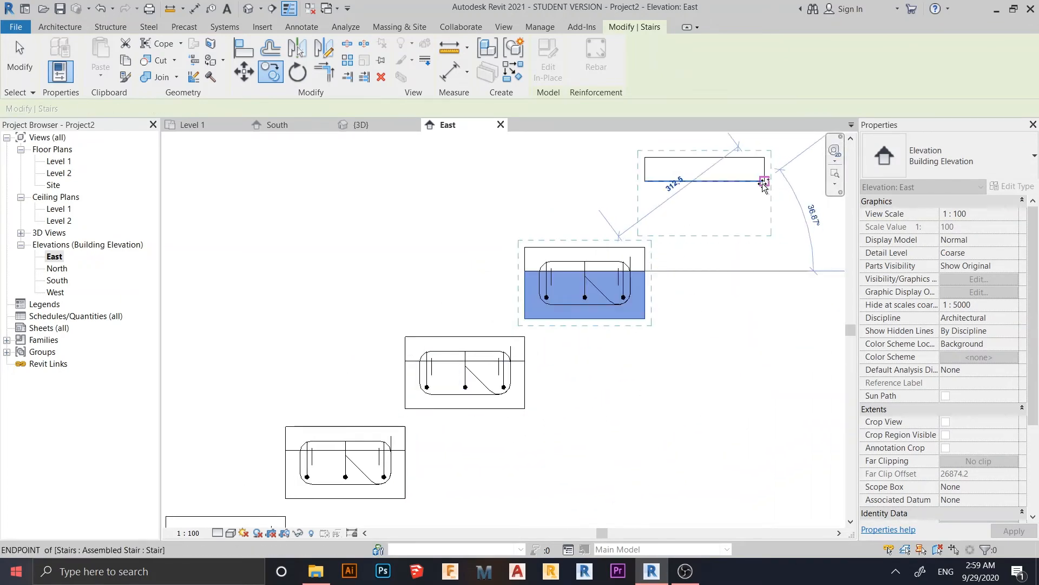
pyautogui.click(764, 181)
pyautogui.moveTo(770, 257); pyautogui.dragTo(495, 446, button='middle')
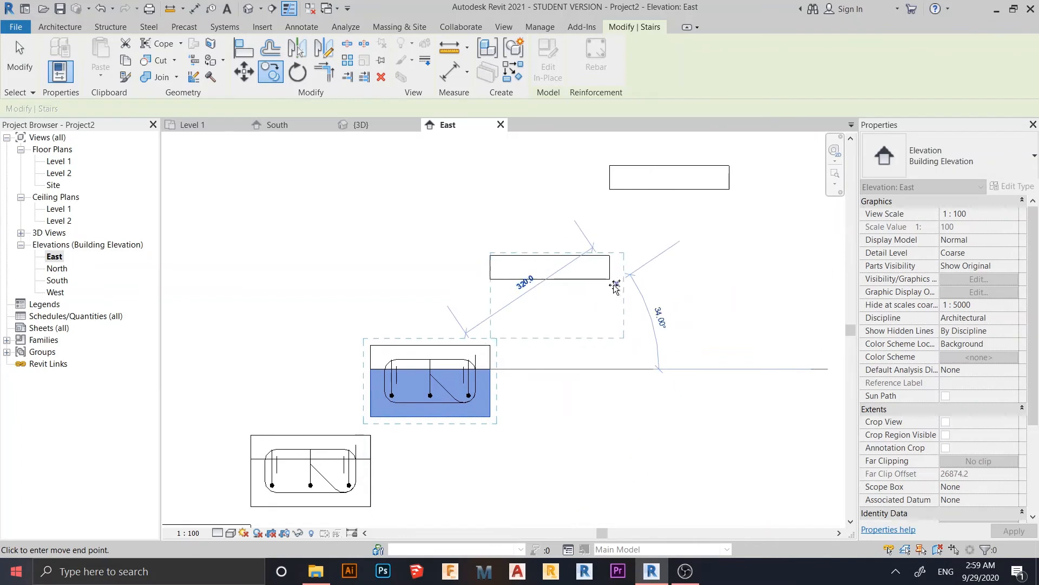
pyautogui.click(610, 280)
pyautogui.moveTo(667, 276); pyautogui.dragTo(545, 383, button='middle')
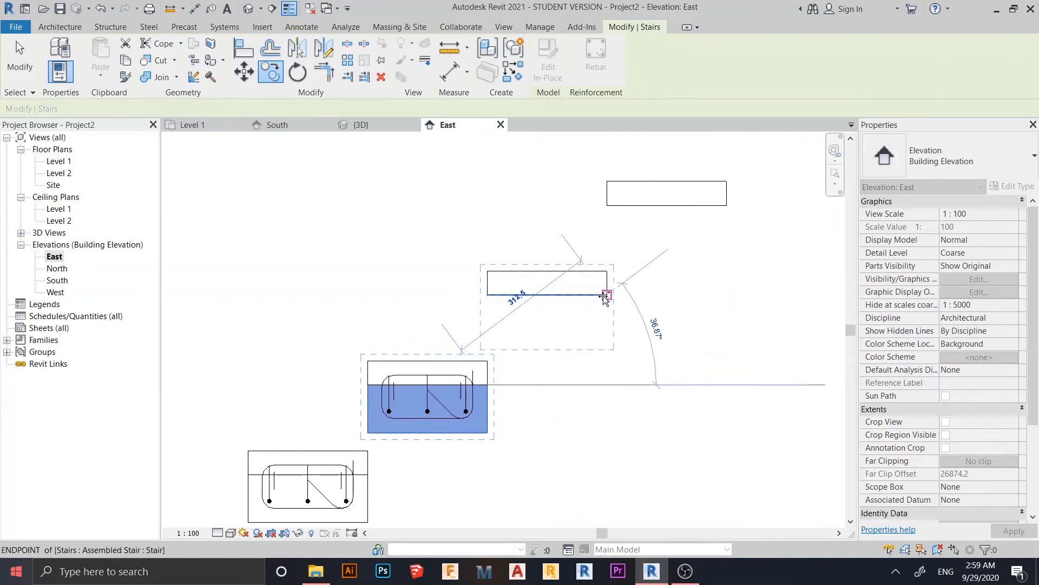
pyautogui.moveTo(607, 295); pyautogui.dragTo(625, 282, button='middle')
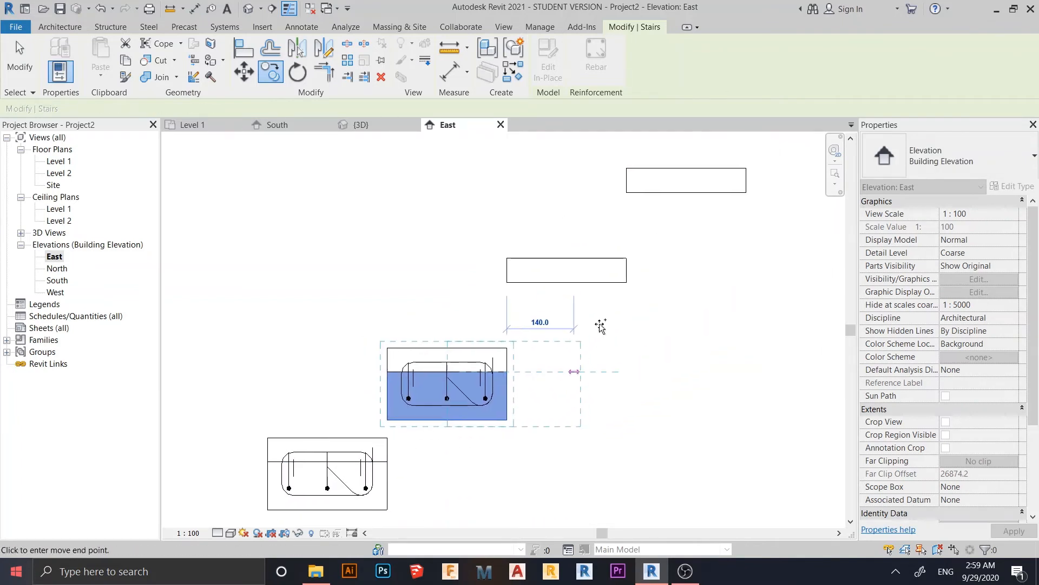
pyautogui.click(626, 282)
pyautogui.moveTo(620, 341); pyautogui.dragTo(479, 455, button='middle')
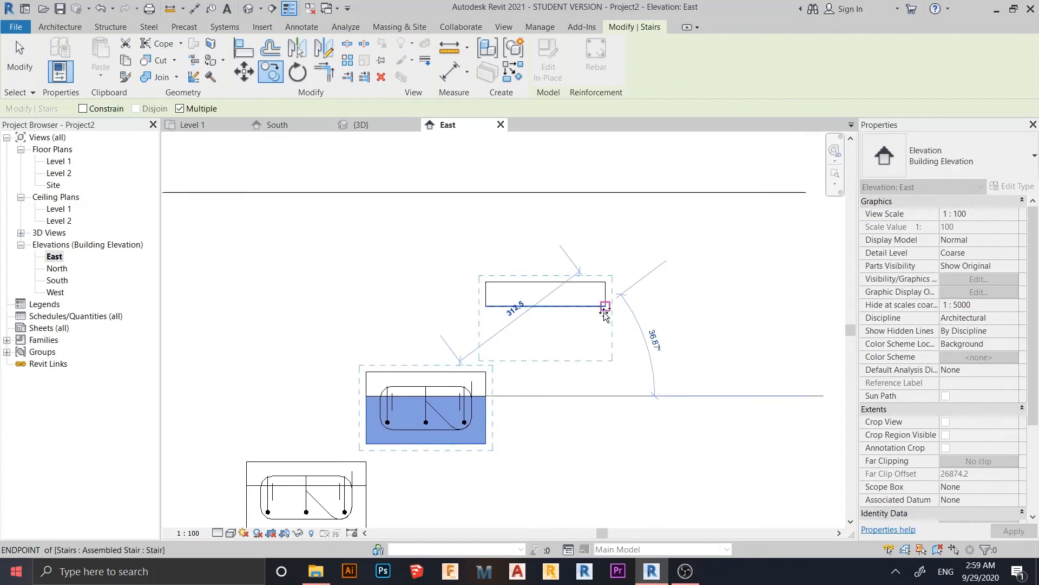
pyautogui.scroll(-5, 617, 336)
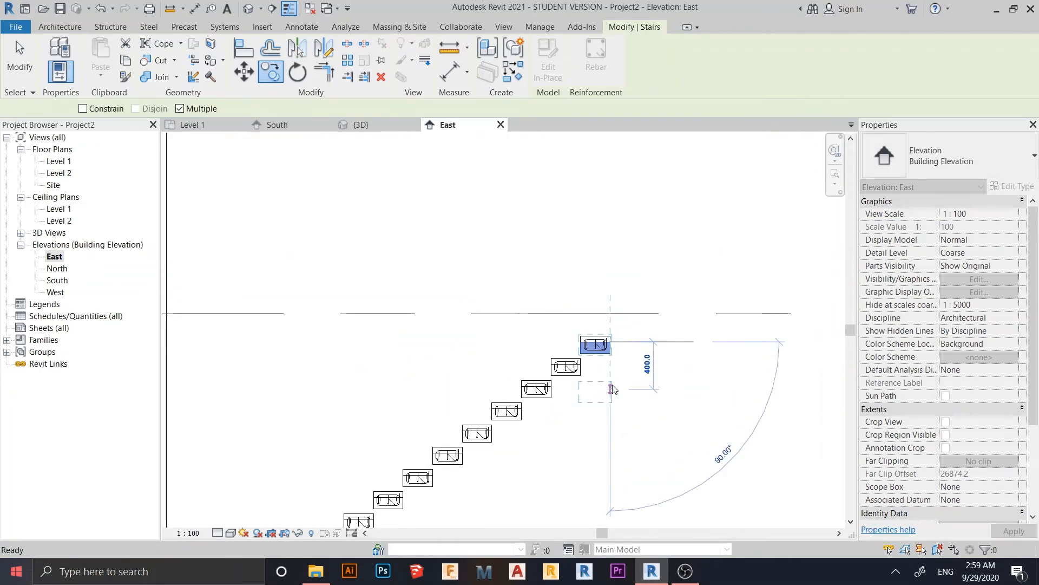
pyautogui.press('Escape')
pyautogui.press('Escape')
pyautogui.scroll(-3, 613, 390)
pyautogui.moveTo(548, 490); pyautogui.dragTo(543, 322, button='middle')
# Hide Level 1 and Level 2 in the 3D view so only the wall and stair are shown.
pyautogui.click(378, 124)
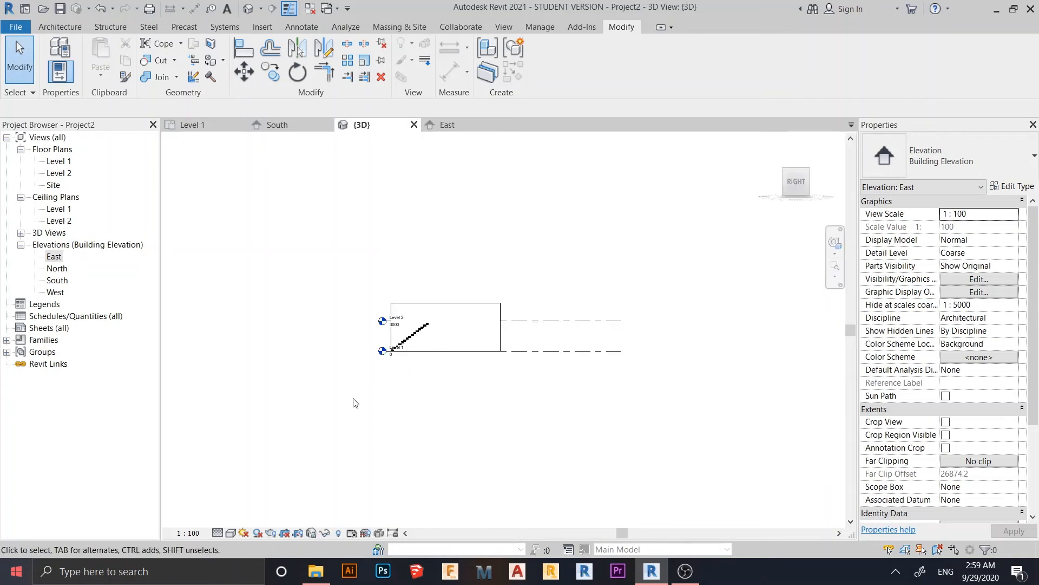
pyautogui.scroll(3, 372, 384)
pyautogui.moveTo(404, 386); pyautogui.dragTo(443, 433, button='middle')
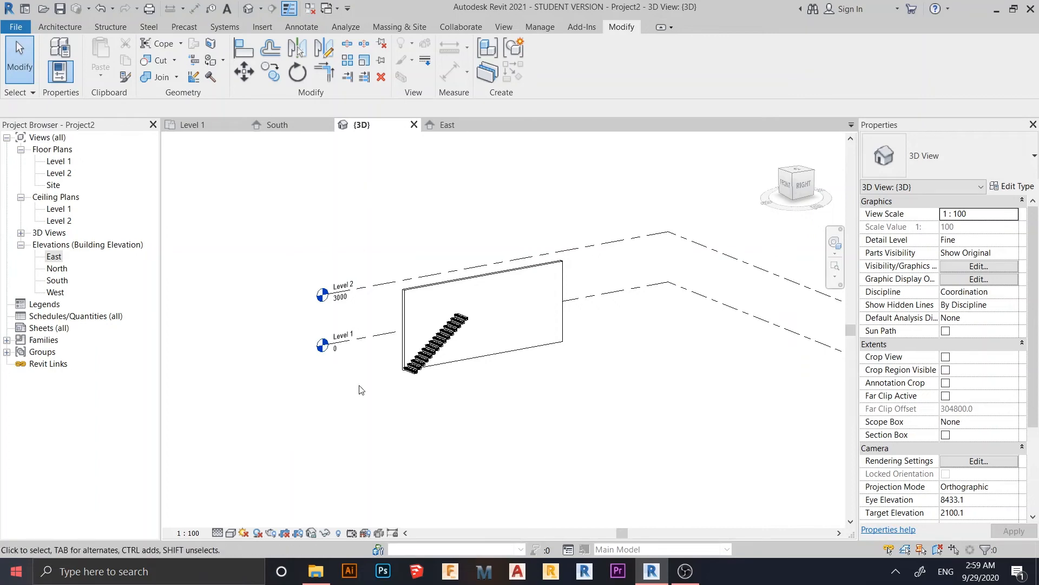
pyautogui.moveTo(361, 390); pyautogui.dragTo(413, 372, button='middle')
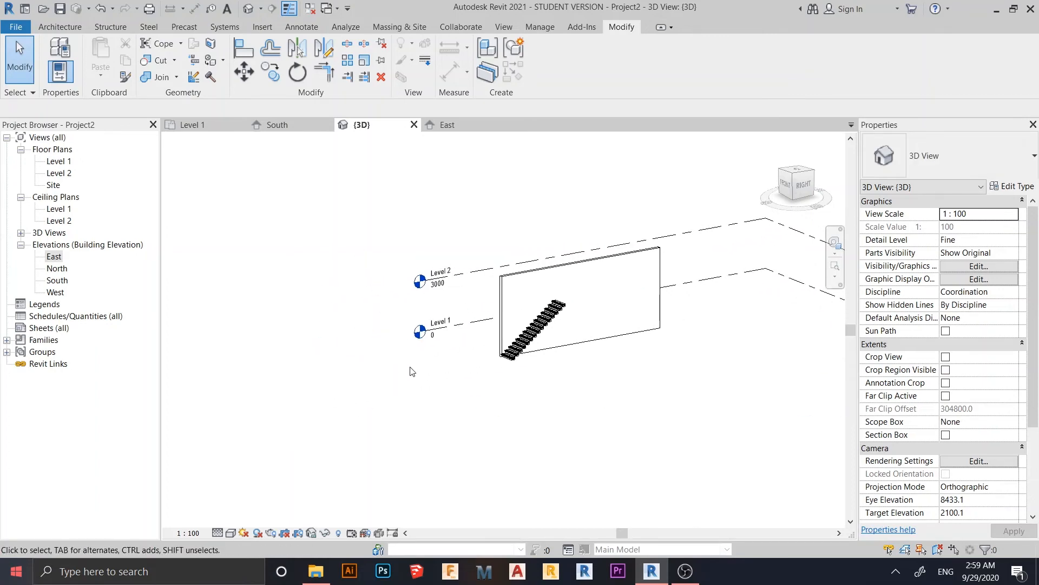
pyautogui.rightClick(327, 187)
pyautogui.click(278, 225)
pyautogui.moveTo(433, 405); pyautogui.dragTo(371, 161)
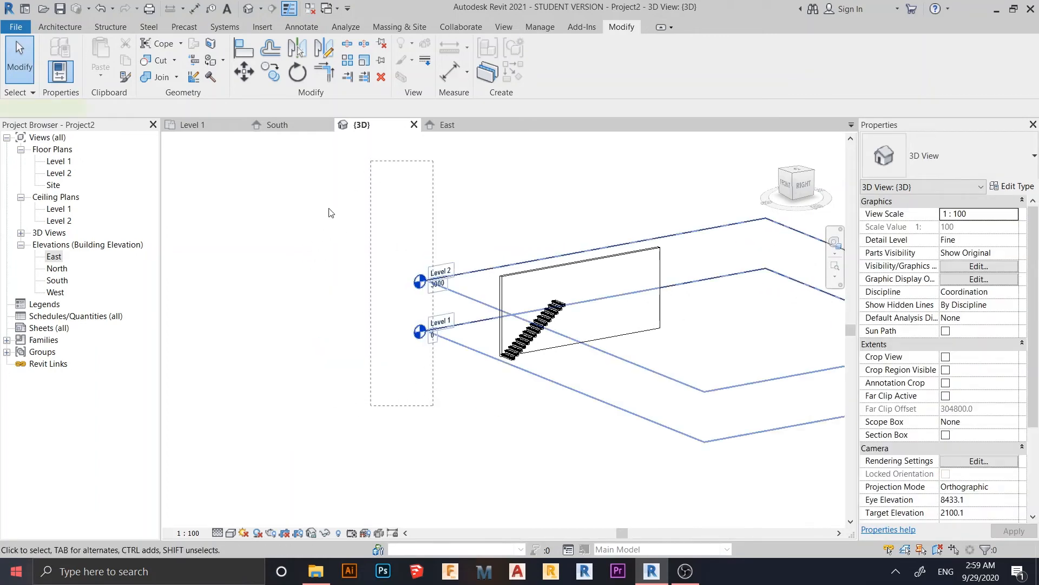
pyautogui.rightClick(332, 204)
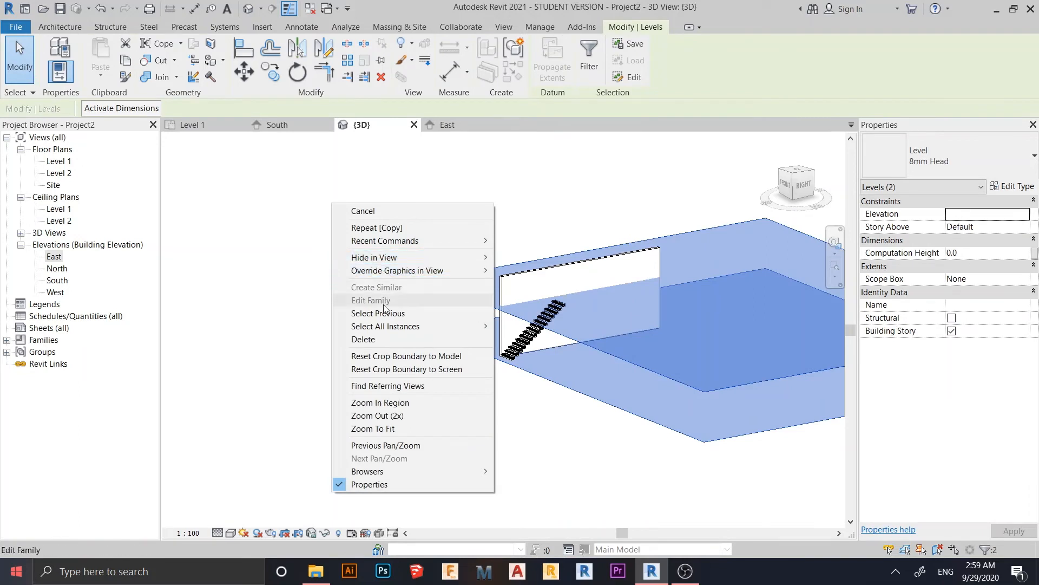
pyautogui.moveTo(396, 259)
pyautogui.click(516, 263)
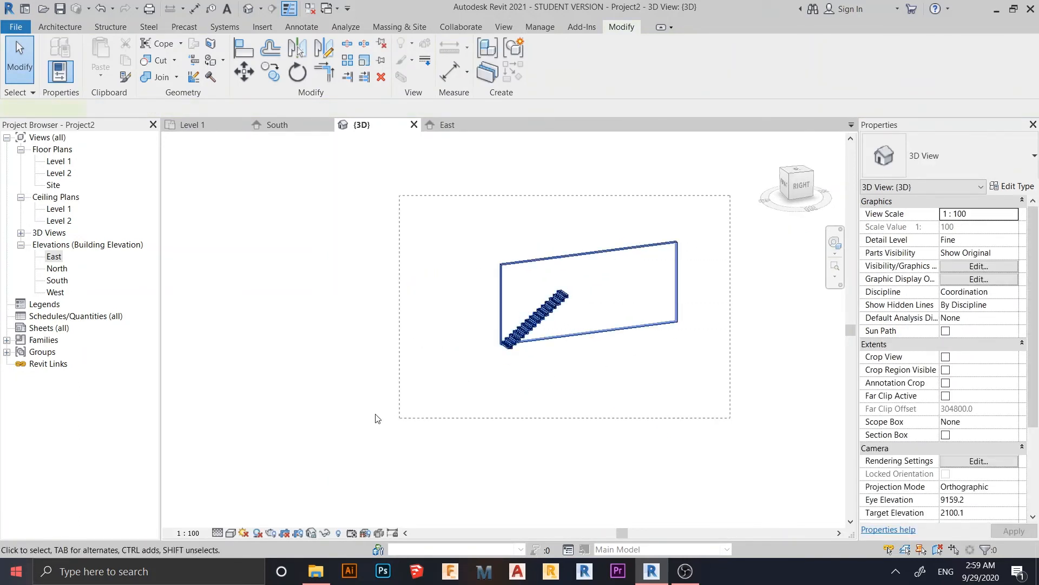
# Select the whole wall and stair assembly and filter the selection down to Structural Rebar only.
pyautogui.moveTo(377, 418); pyautogui.dragTo(377, 418)
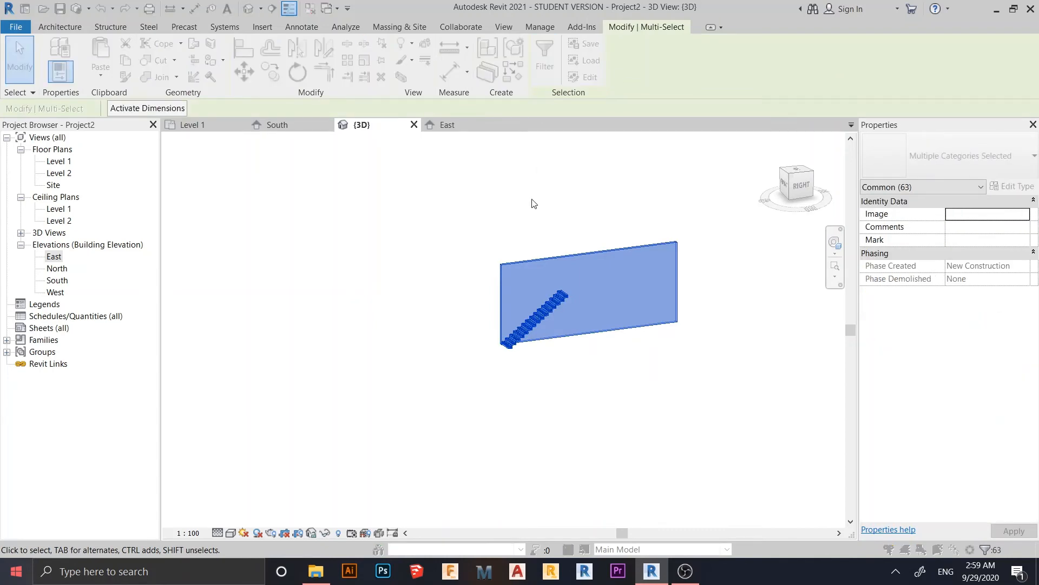
pyautogui.click(645, 172)
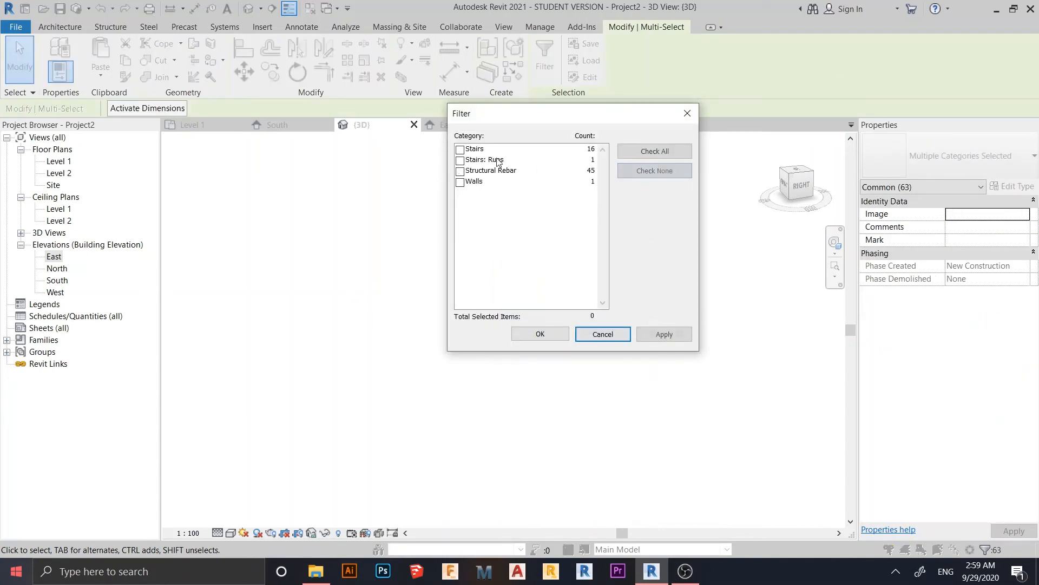
pyautogui.click(461, 161)
pyautogui.click(461, 171)
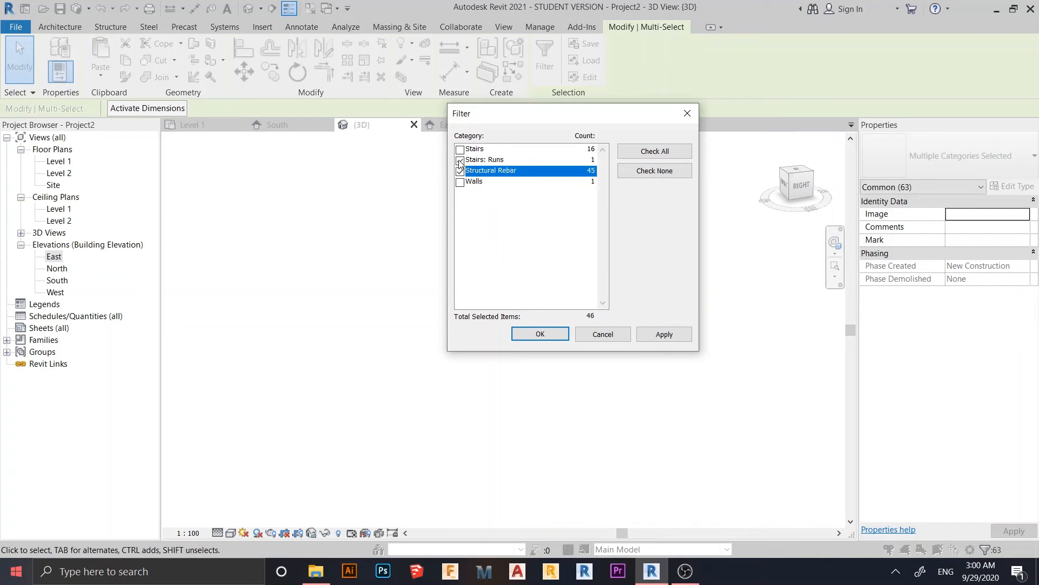
pyautogui.click(460, 160)
pyautogui.click(651, 333)
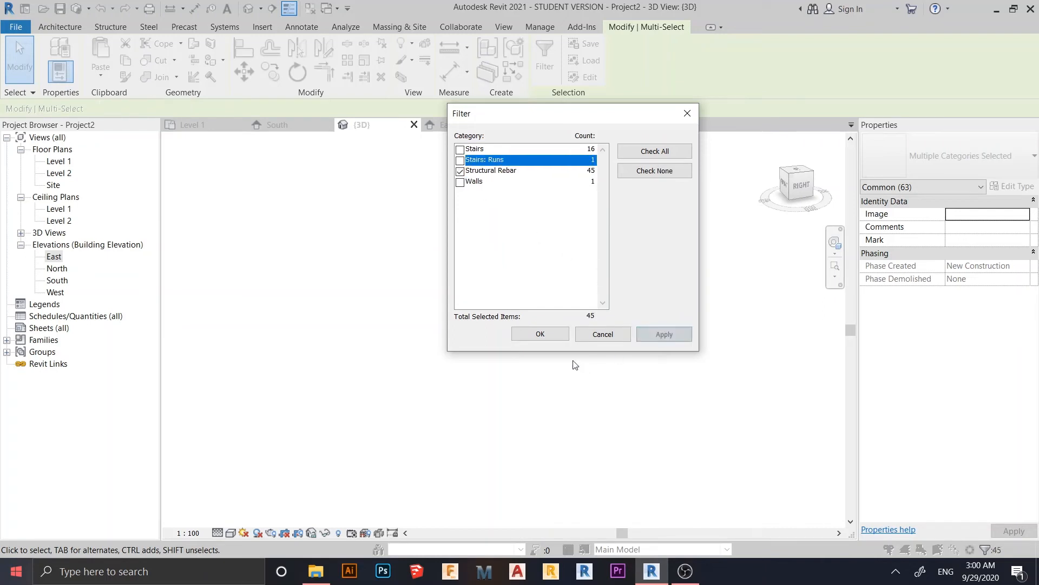
pyautogui.click(543, 334)
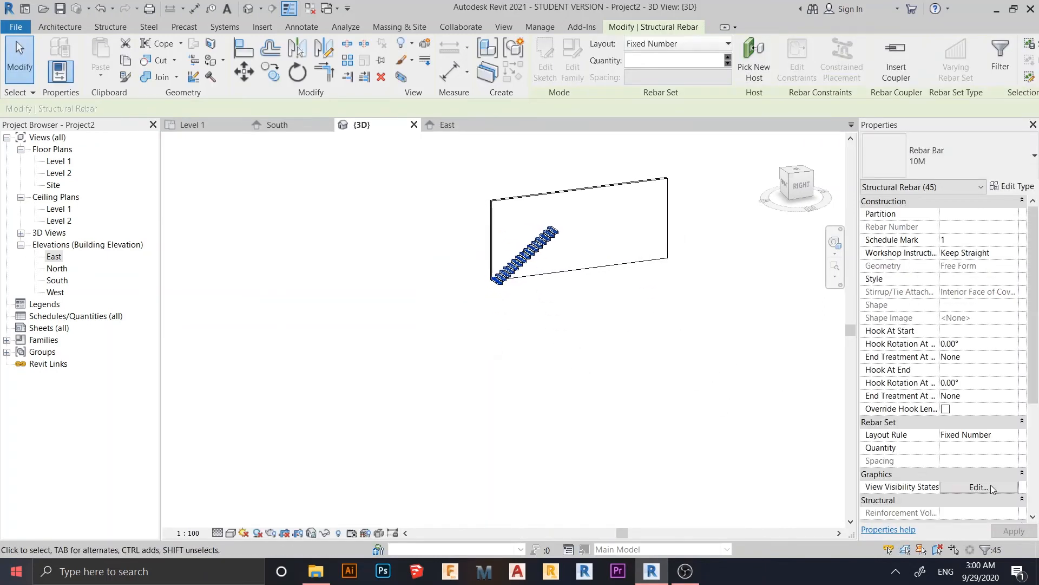
# Set the view visibility states of the selected rebar to unobscured and solid in the {3D} view.
pyautogui.click(969, 488)
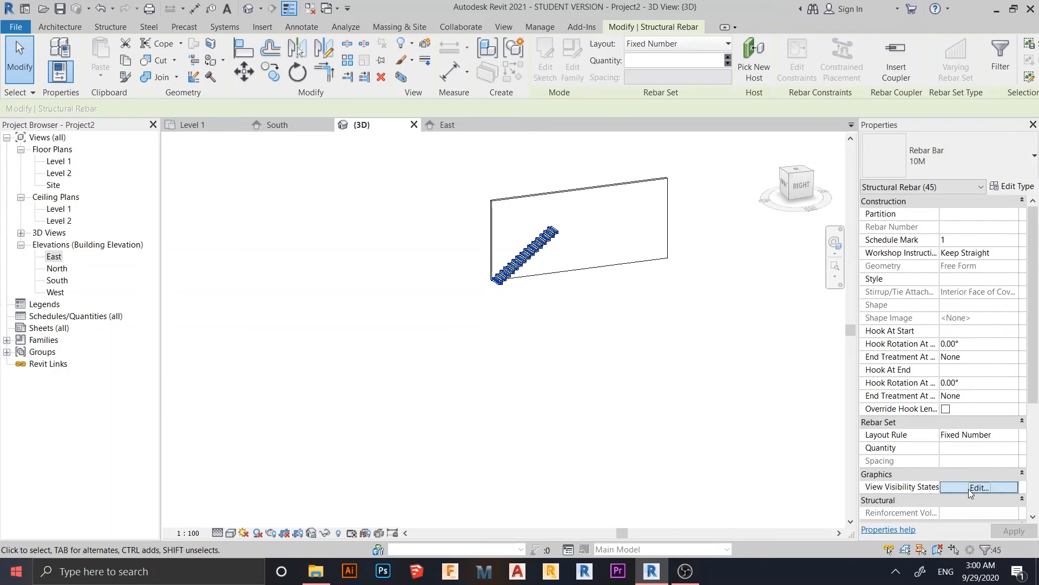
pyautogui.click(787, 167)
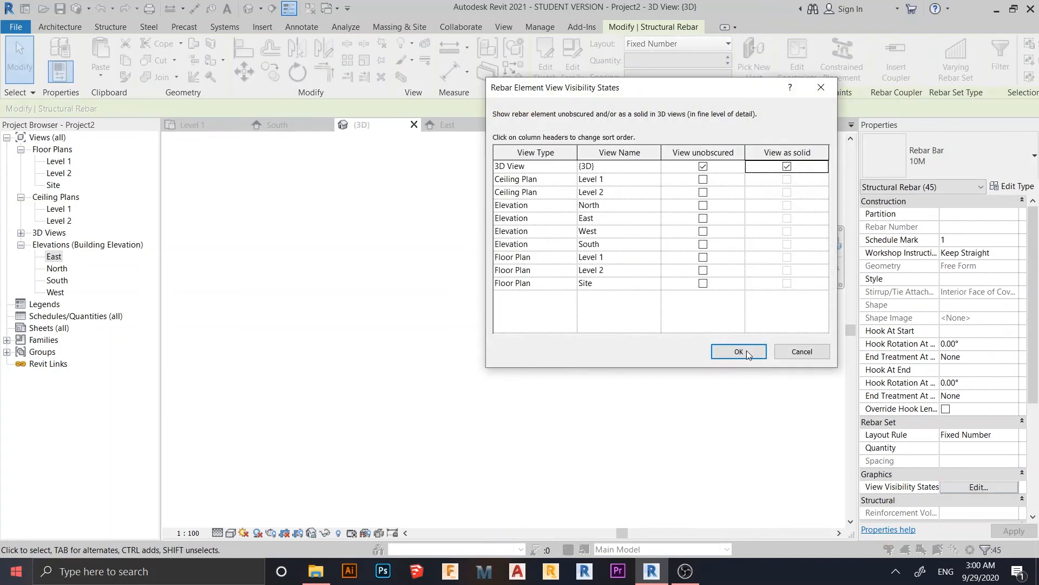
pyautogui.click(739, 353)
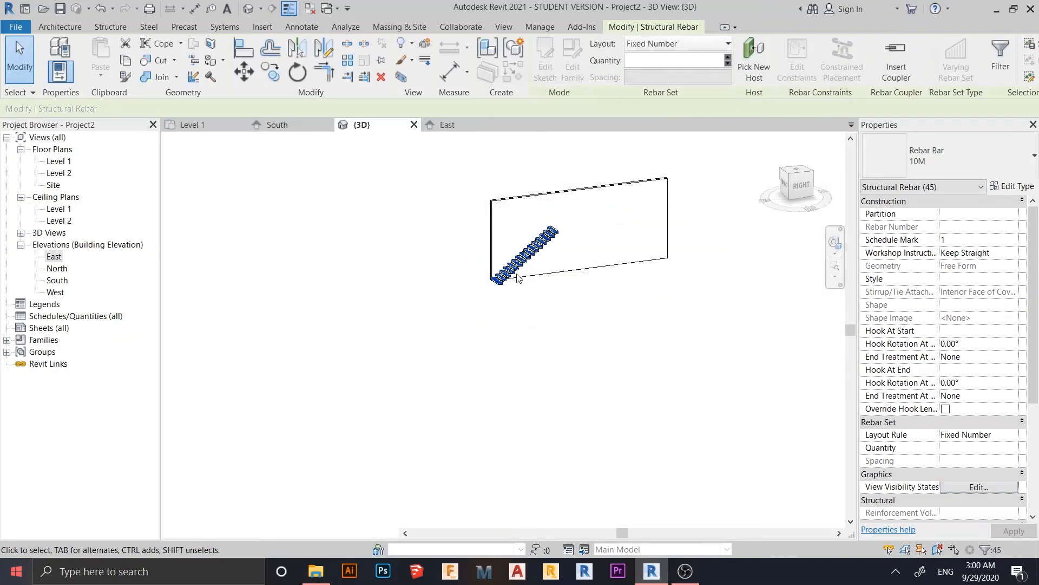
pyautogui.click(638, 397)
# Examine the solid rebar cages in the treads along the whole flight, from the lowest to the uppermost tread.
pyautogui.scroll(6, 639, 397)
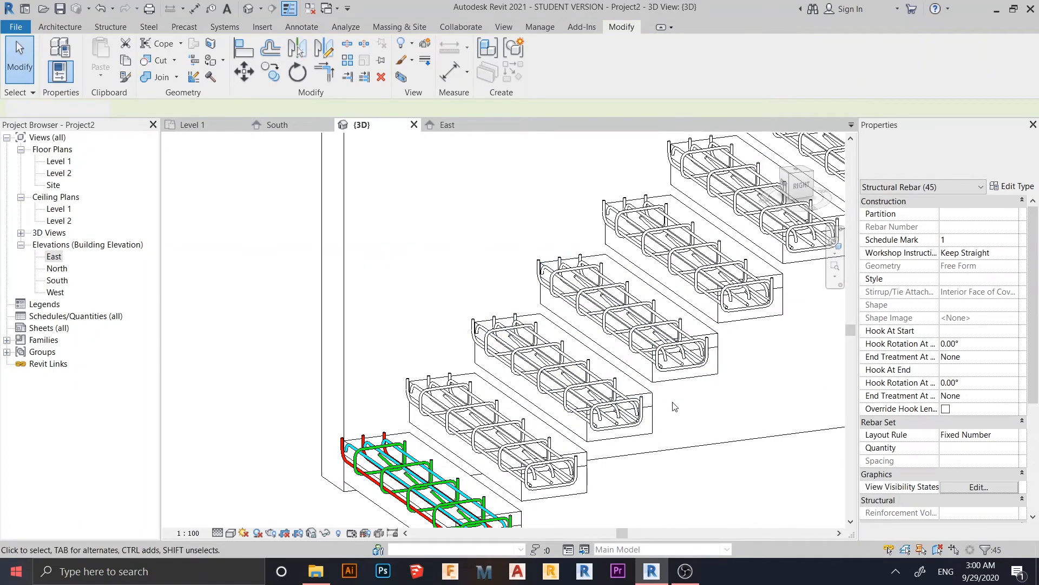
pyautogui.click(656, 402)
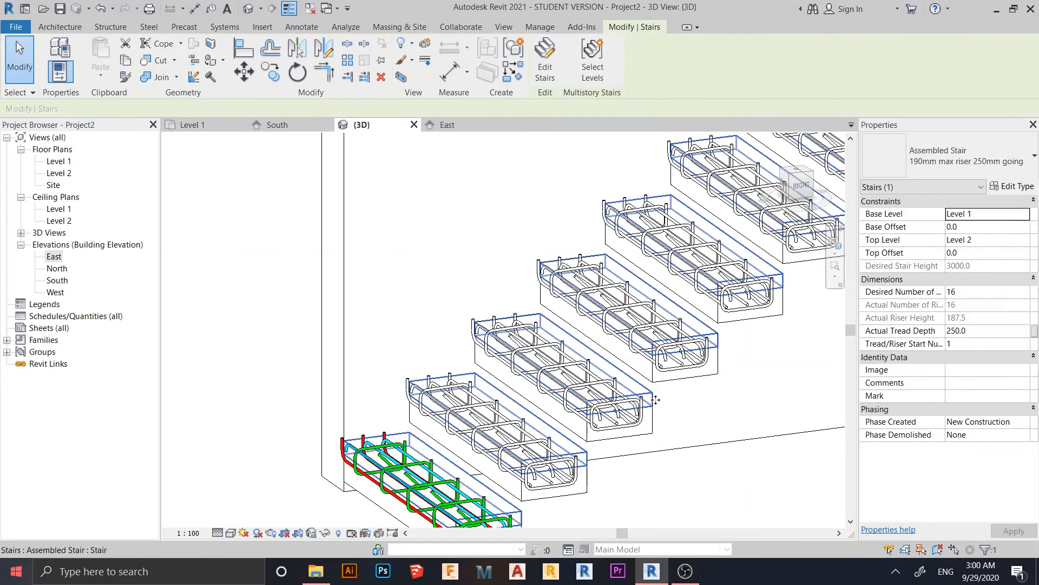
pyautogui.click(657, 403)
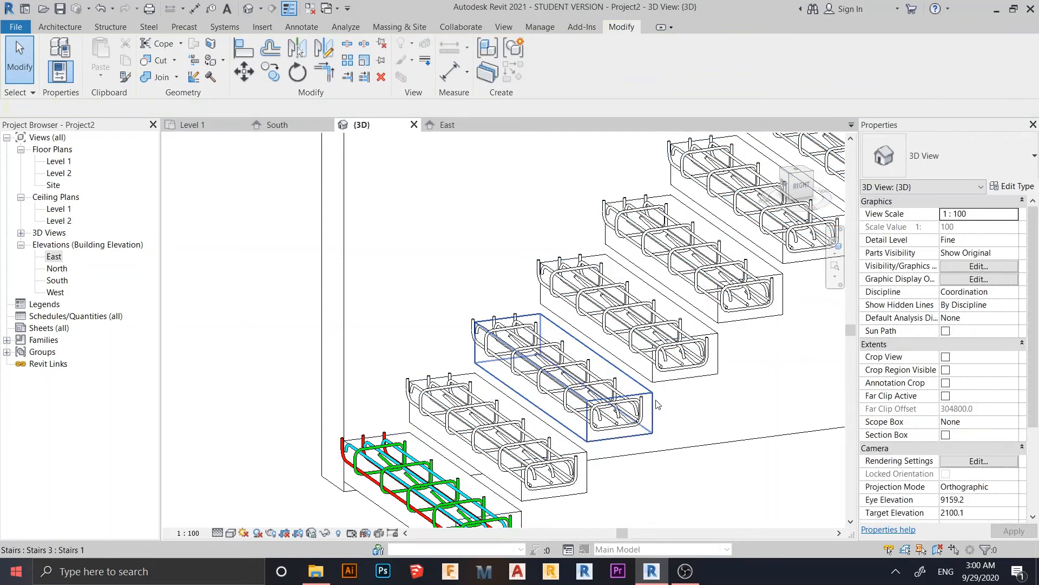
pyautogui.scroll(-3, 659, 424)
pyautogui.moveTo(659, 424); pyautogui.dragTo(662, 424, button='middle')
pyautogui.scroll(-2, 582, 417)
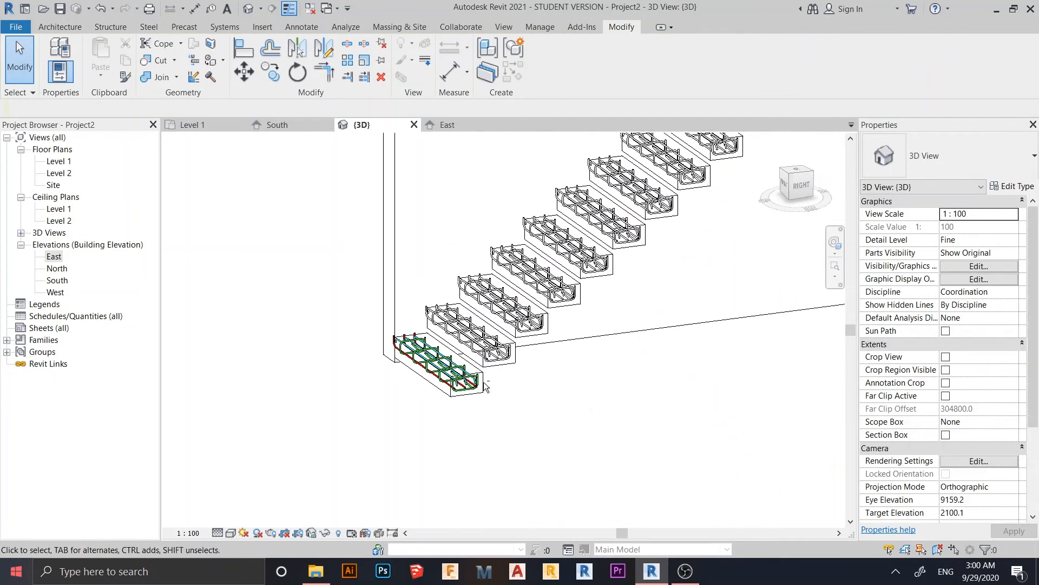
pyautogui.scroll(-3, 618, 388)
pyautogui.moveTo(618, 389); pyautogui.dragTo(595, 390, button='middle')
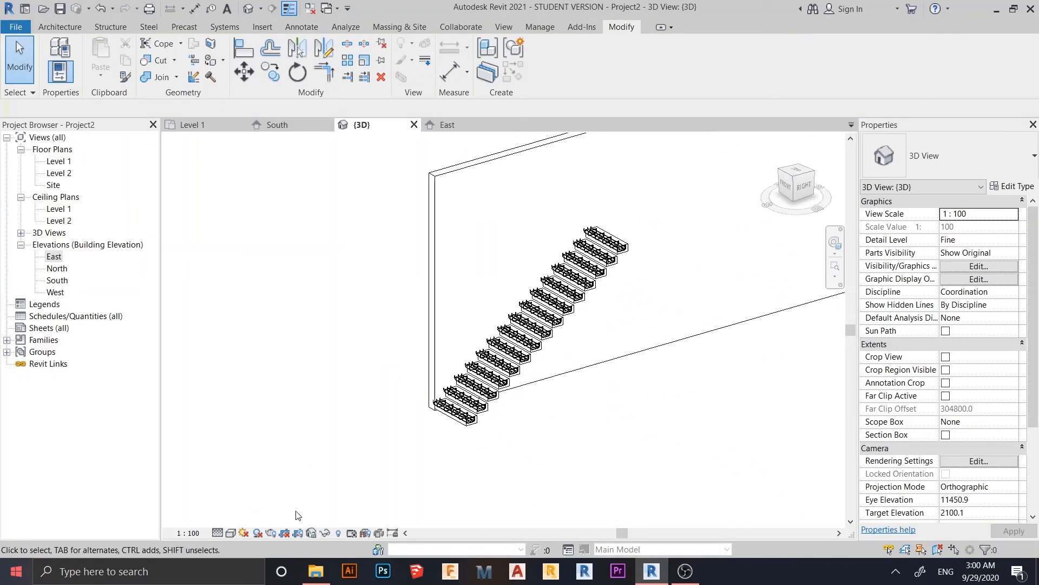
pyautogui.scroll(6, 459, 443)
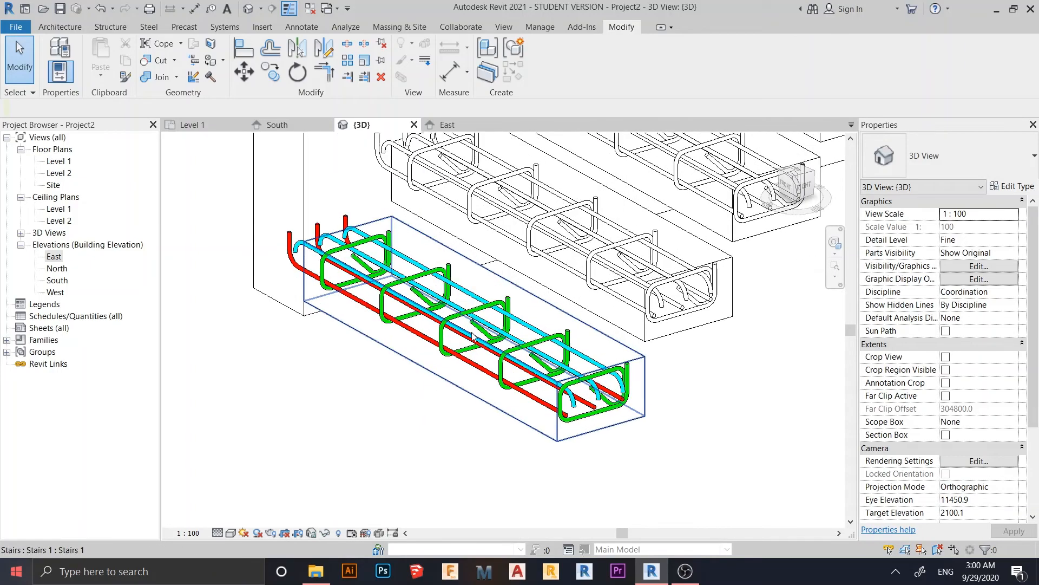
pyautogui.scroll(-2, 650, 162)
pyautogui.moveTo(650, 163); pyautogui.dragTo(393, 474, button='middle')
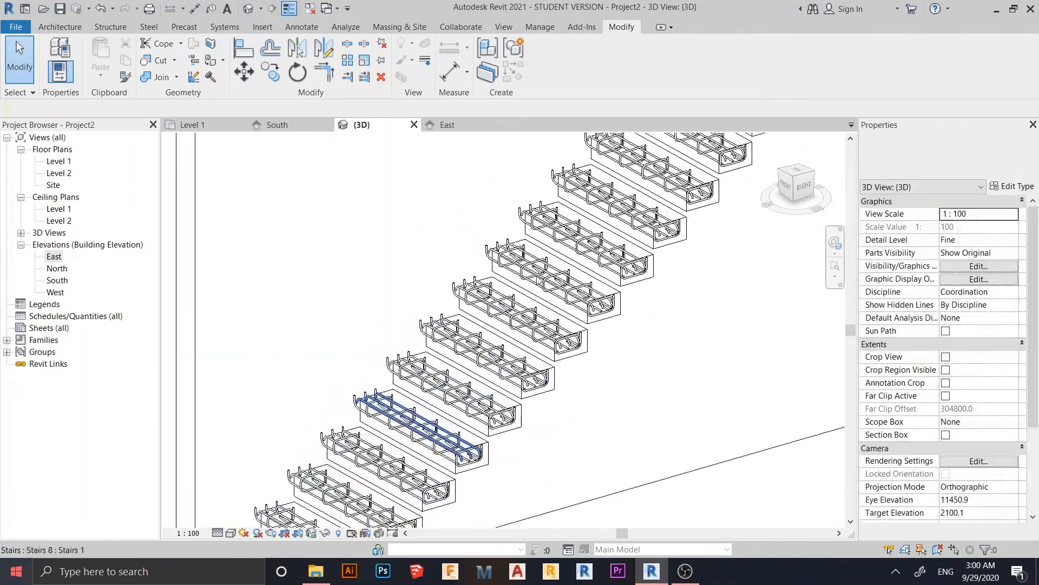
pyautogui.moveTo(585, 276); pyautogui.dragTo(511, 402, button='middle')
pyautogui.scroll(-2, 679, 193)
pyautogui.moveTo(679, 193); pyautogui.dragTo(653, 203, button='middle')
pyautogui.moveTo(518, 377); pyautogui.dragTo(702, 197, button='middle')
pyautogui.keyDown('shift'); pyautogui.moveTo(670, 351); pyautogui.dragTo(343, 513, button='middle'); pyautogui.keyUp('shift')
pyautogui.keyDown('shift'); pyautogui.moveTo(465, 447); pyautogui.dragTo(518, 404, button='middle'); pyautogui.keyUp('shift')
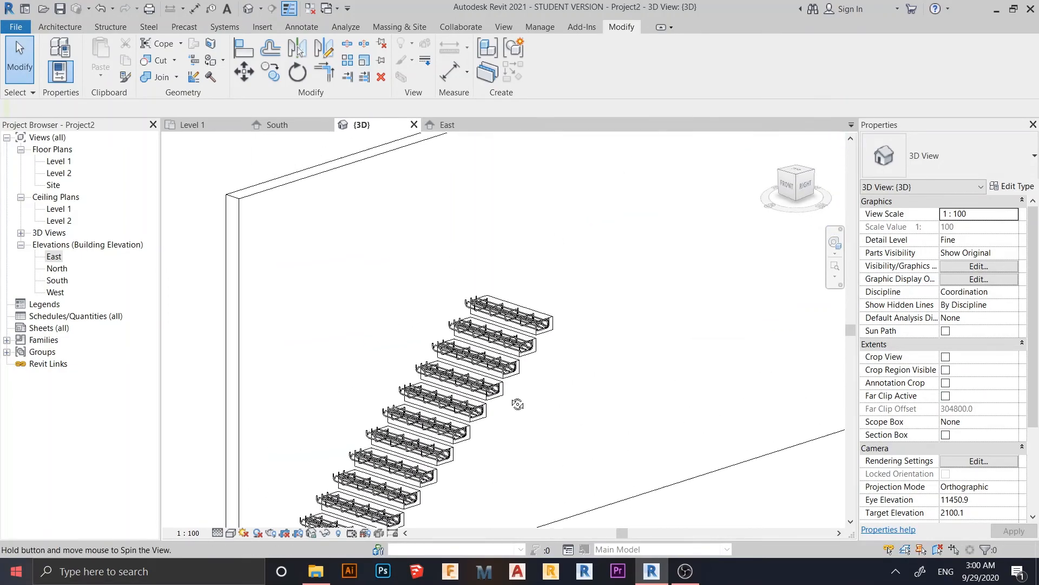
pyautogui.moveTo(449, 487); pyautogui.dragTo(677, 254, button='middle')
# Inspect the first tread's coloured longitudinal bars, hooks and stirrups up close against the neighbouring treads' reinforcement.
pyautogui.scroll(3, 516, 387)
pyautogui.scroll(2, 516, 386)
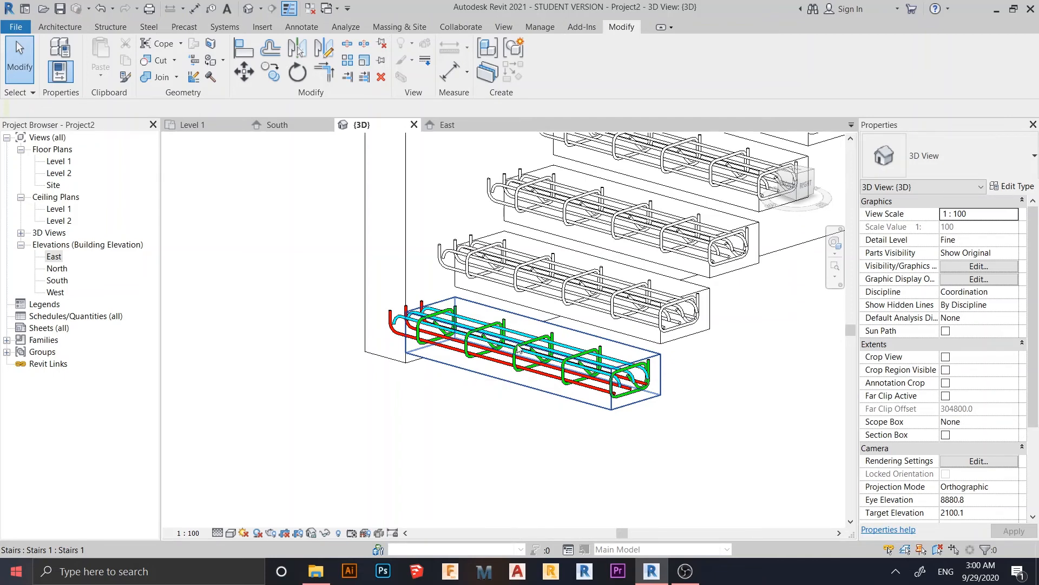
pyautogui.scroll(-3, 532, 353)
pyautogui.moveTo(604, 351); pyautogui.dragTo(309, 401, button='middle')
pyautogui.scroll(-1, 567, 425)
pyautogui.scroll(3, 307, 398)
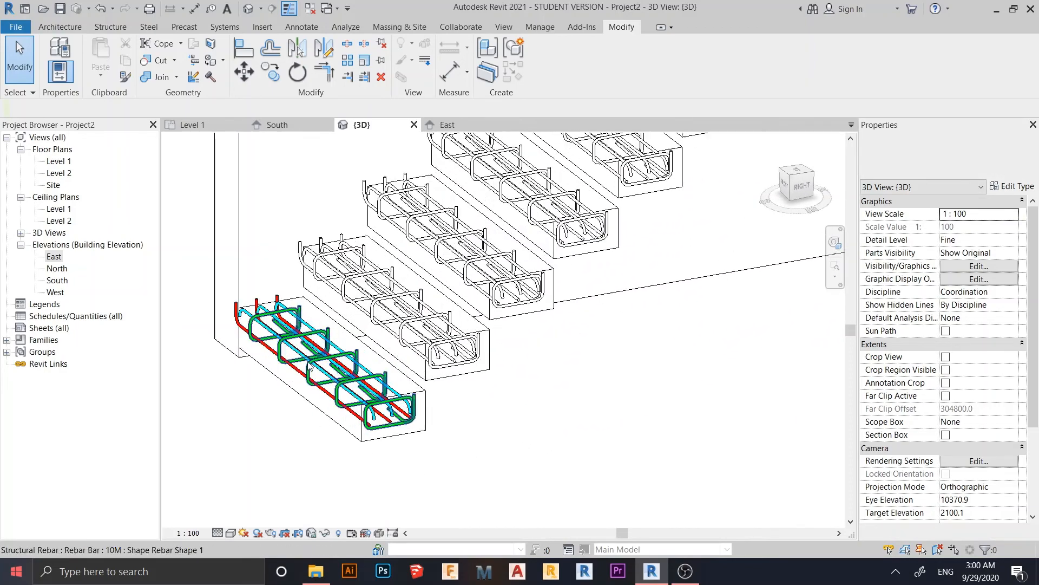
pyautogui.scroll(1, 303, 366)
pyautogui.scroll(-1, 303, 454)
pyautogui.moveTo(304, 457); pyautogui.dragTo(409, 471, button='middle')
pyautogui.scroll(3, 392, 425)
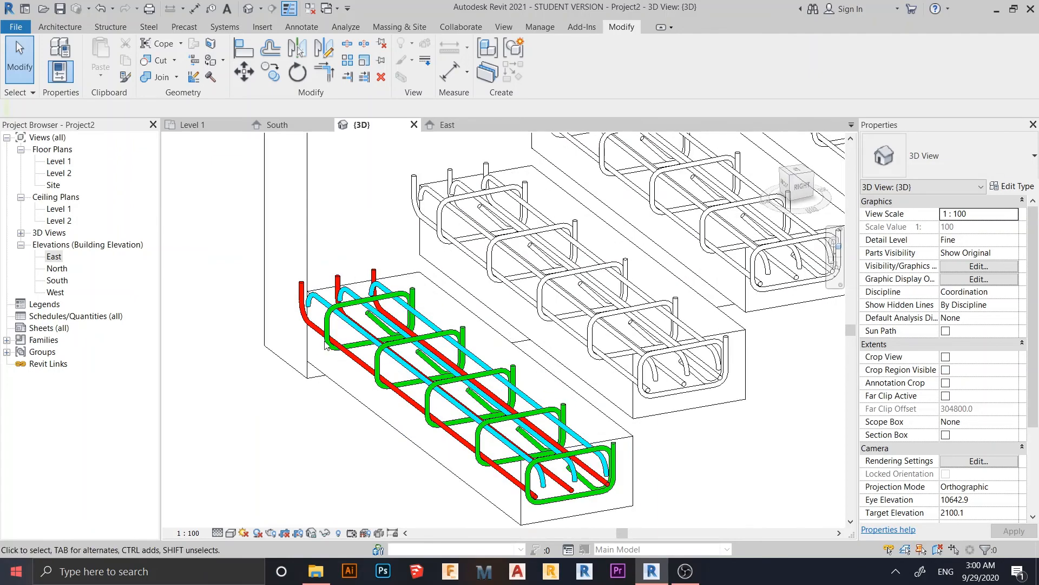
pyautogui.moveTo(371, 291); pyautogui.dragTo(346, 370, button='middle')
pyautogui.scroll(-3, 345, 369)
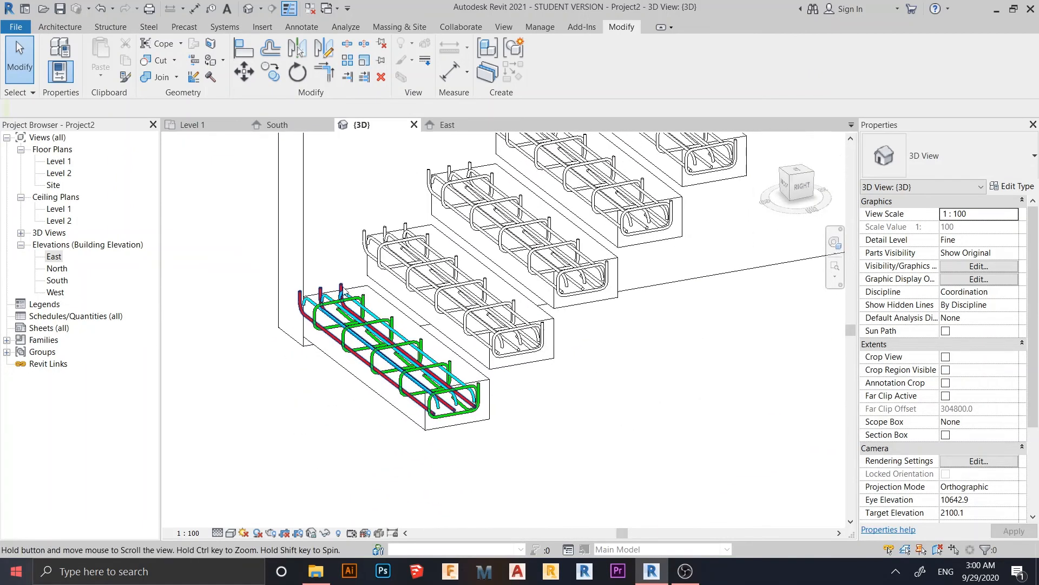
pyautogui.scroll(1, 342, 358)
pyautogui.scroll(4, 320, 286)
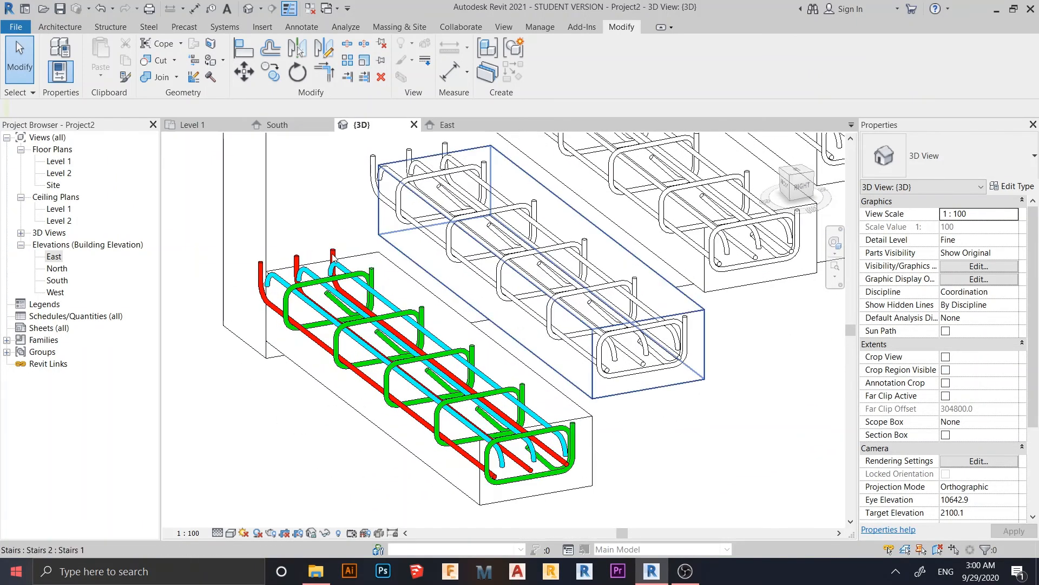
pyautogui.scroll(-8, 319, 285)
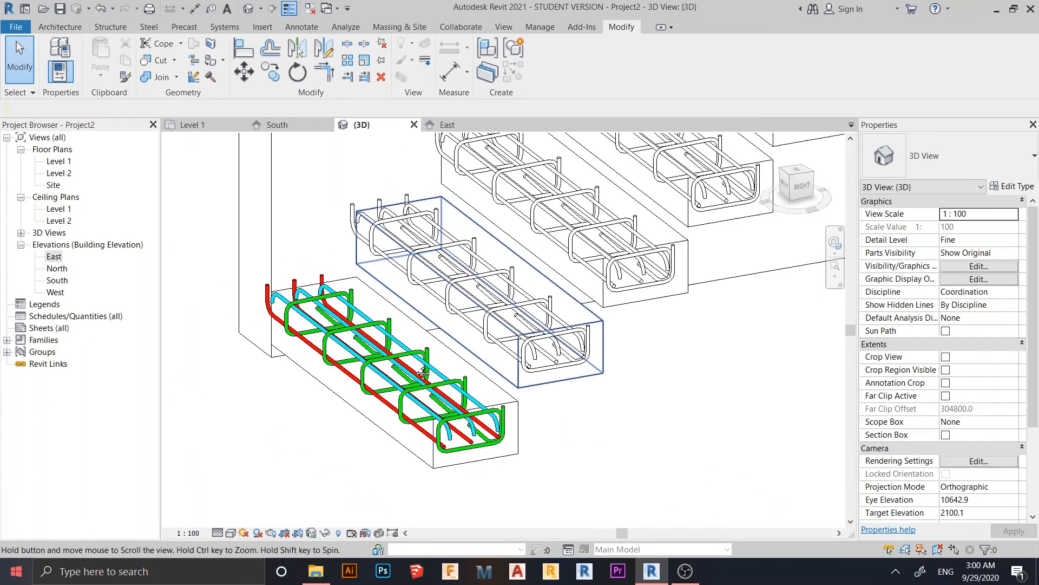
pyautogui.scroll(2, 714, 130)
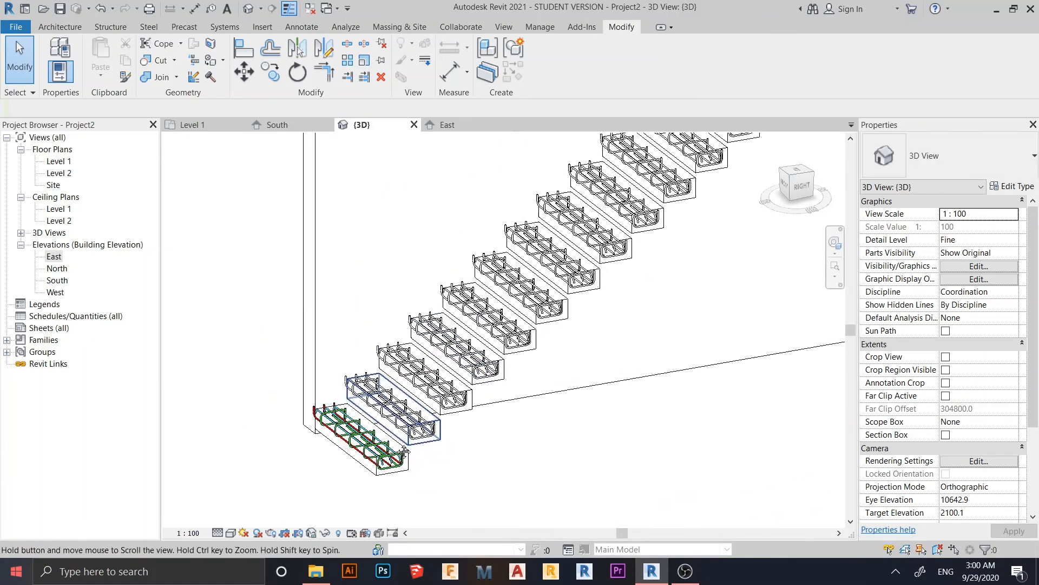
# Examine the hooked bar ends at the wall side of a middle tread, and the complete reinforced flight against the wall from several angles.
pyautogui.scroll(-4, 714, 130)
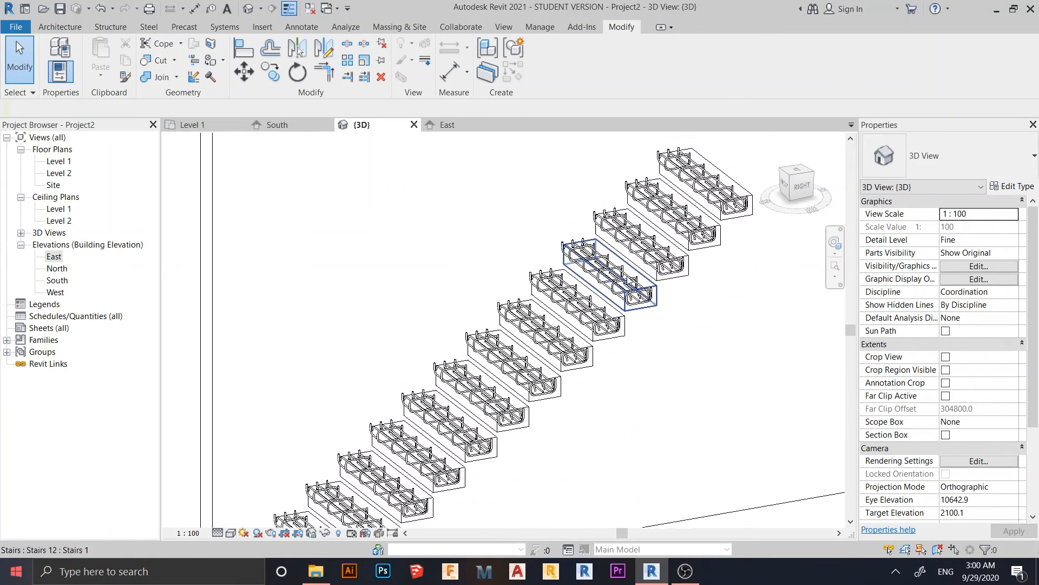
pyautogui.keyDown('shift'); pyautogui.moveTo(639, 390); pyautogui.dragTo(671, 378, button='middle'); pyautogui.keyUp('shift')
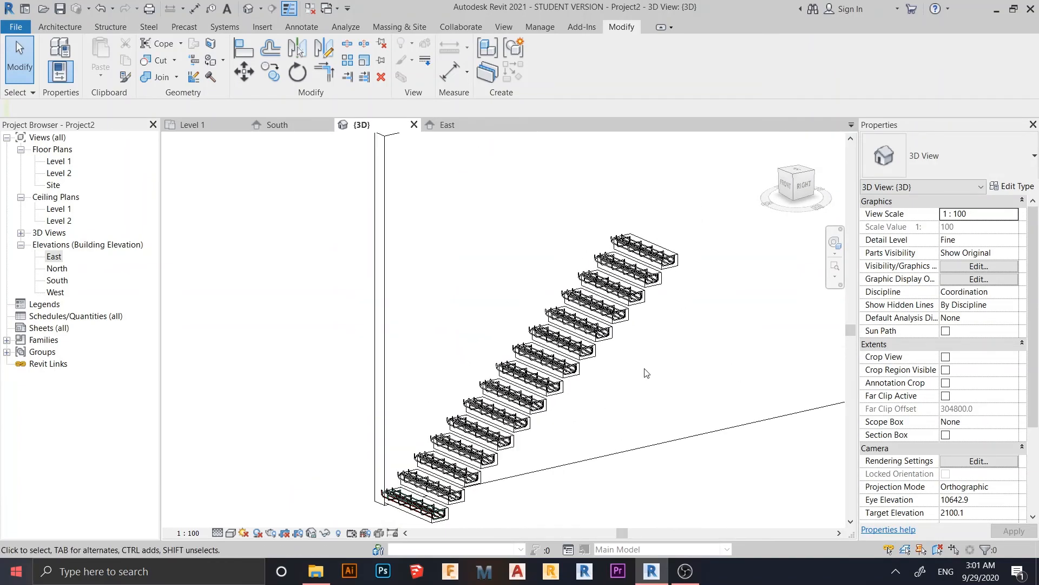
pyautogui.scroll(4, 518, 356)
pyautogui.scroll(8, 518, 356)
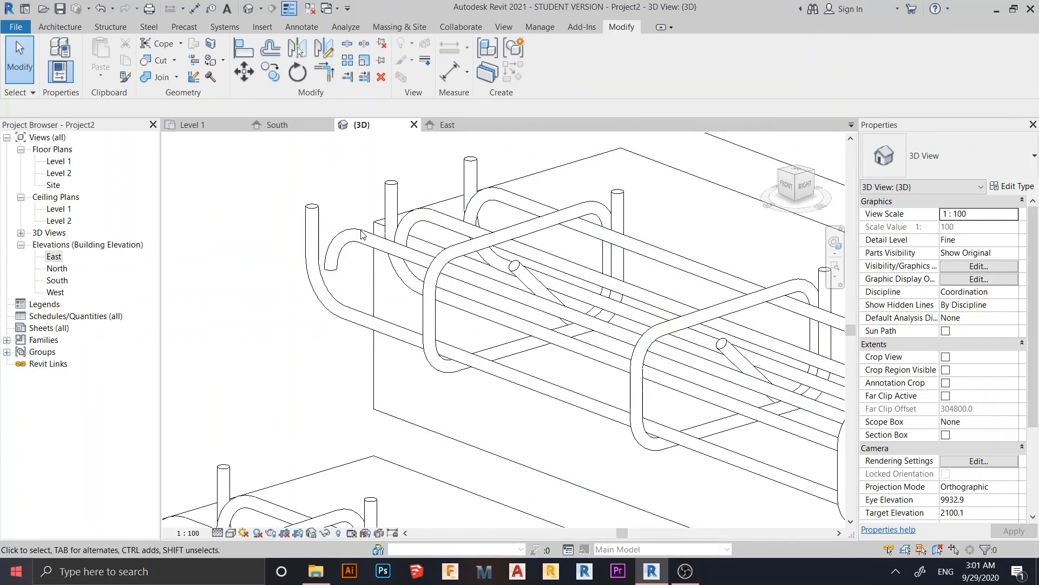
pyautogui.scroll(-2, 439, 278)
pyautogui.scroll(-6, 439, 278)
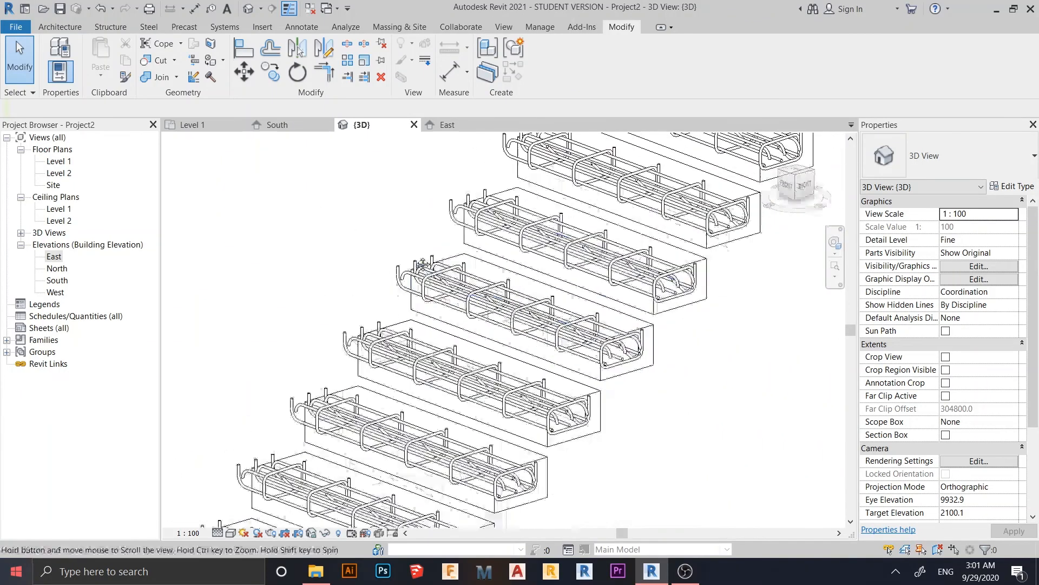
pyautogui.keyDown('shift'); pyautogui.moveTo(441, 263); pyautogui.dragTo(542, 329, button='middle'); pyautogui.keyUp('shift')
pyautogui.scroll(-3, 492, 317)
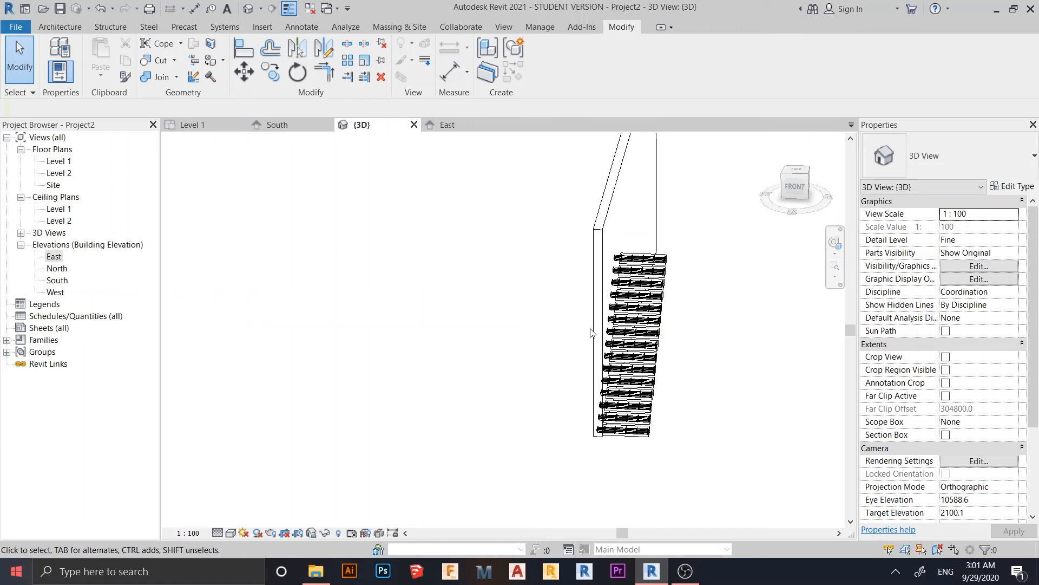
pyautogui.keyDown('shift'); pyautogui.moveTo(543, 329); pyautogui.dragTo(580, 422, button='middle'); pyautogui.keyUp('shift')
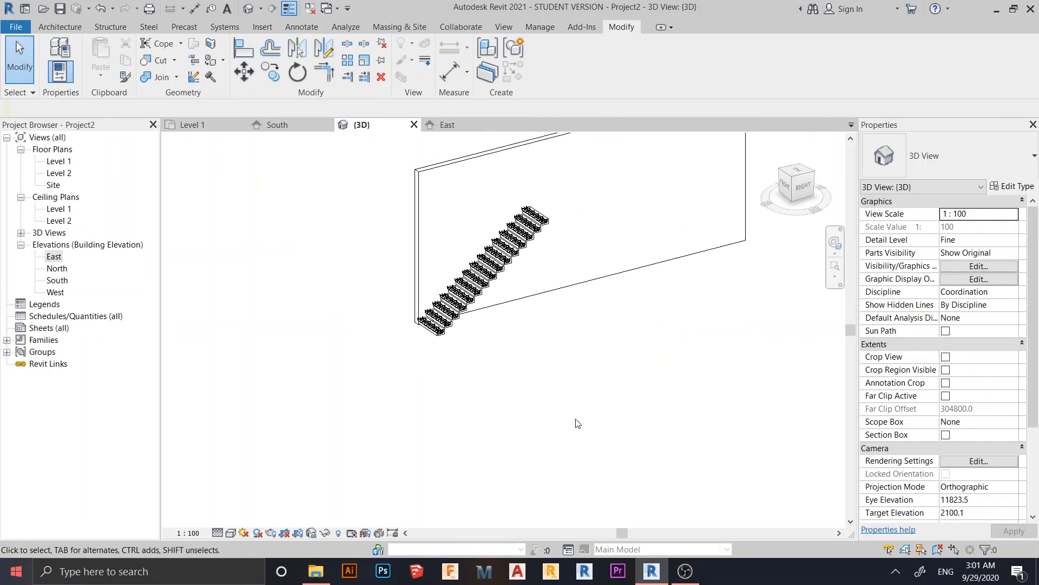